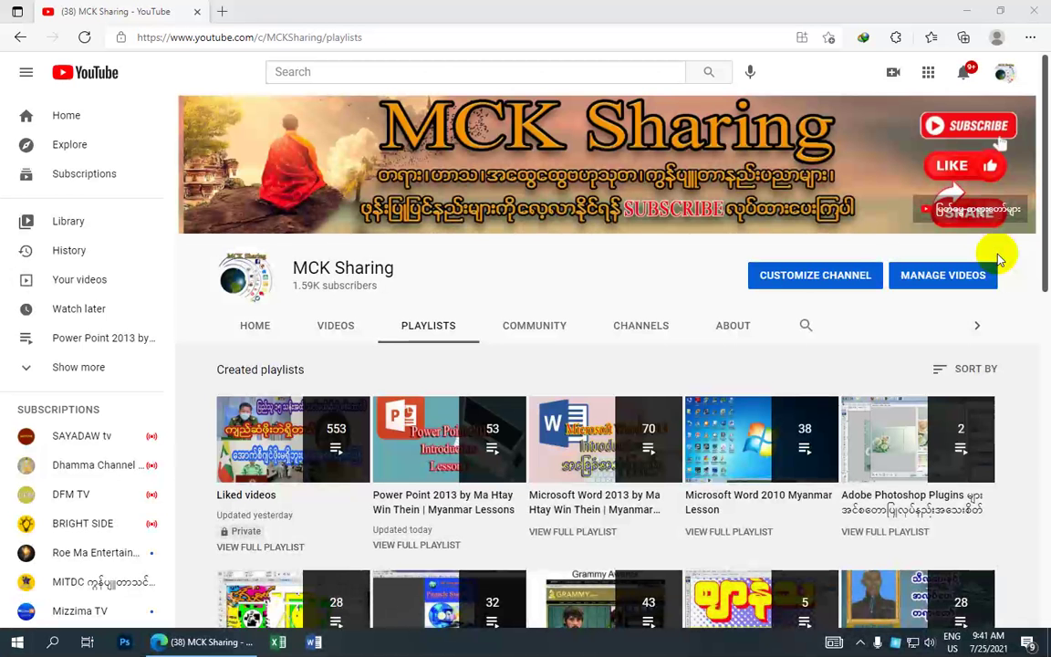
# Minimize the YouTube browser window and launch PowerPoint 2013 from the desktop.
pyautogui.click(965, 11)
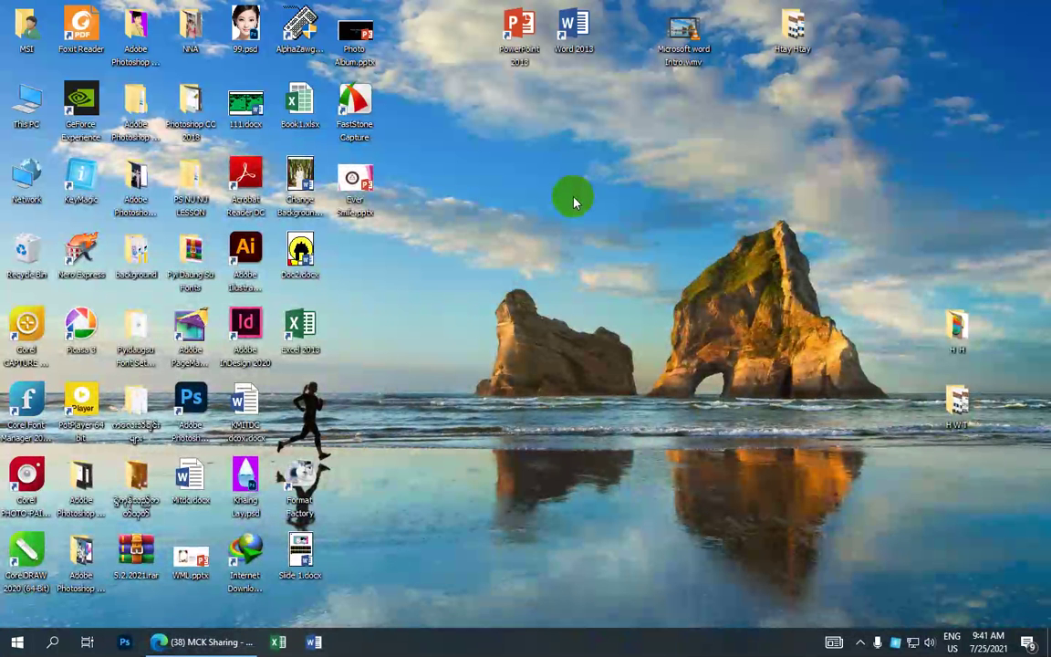
pyautogui.click(523, 55)
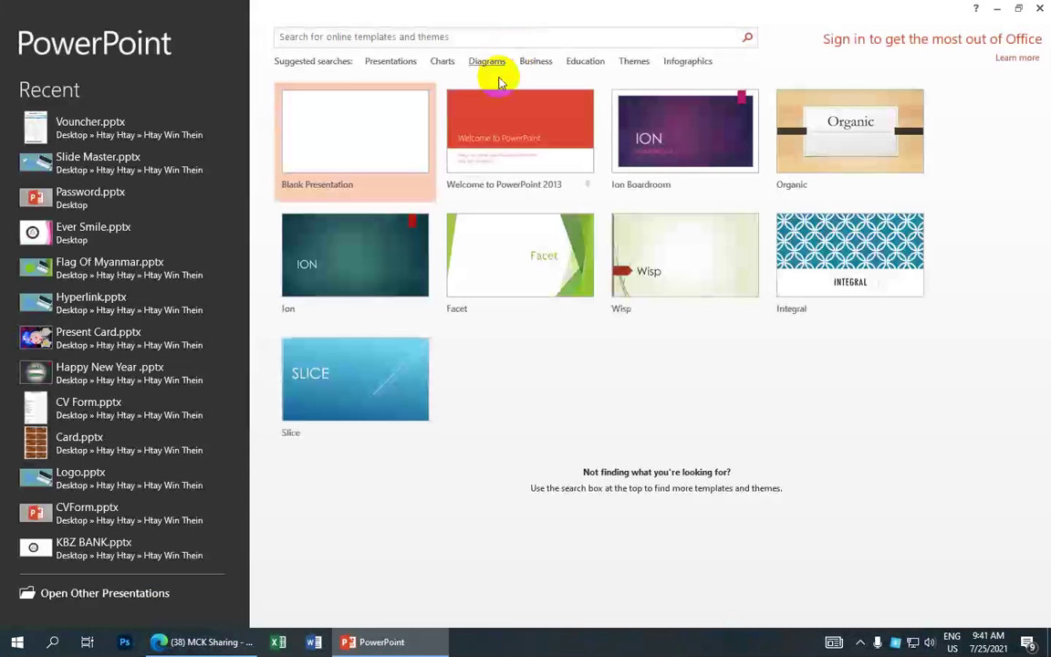
# Create a blank presentation with a custom 6 in × 4 in landscape slide, maximizing content.
pyautogui.click(425, 147)
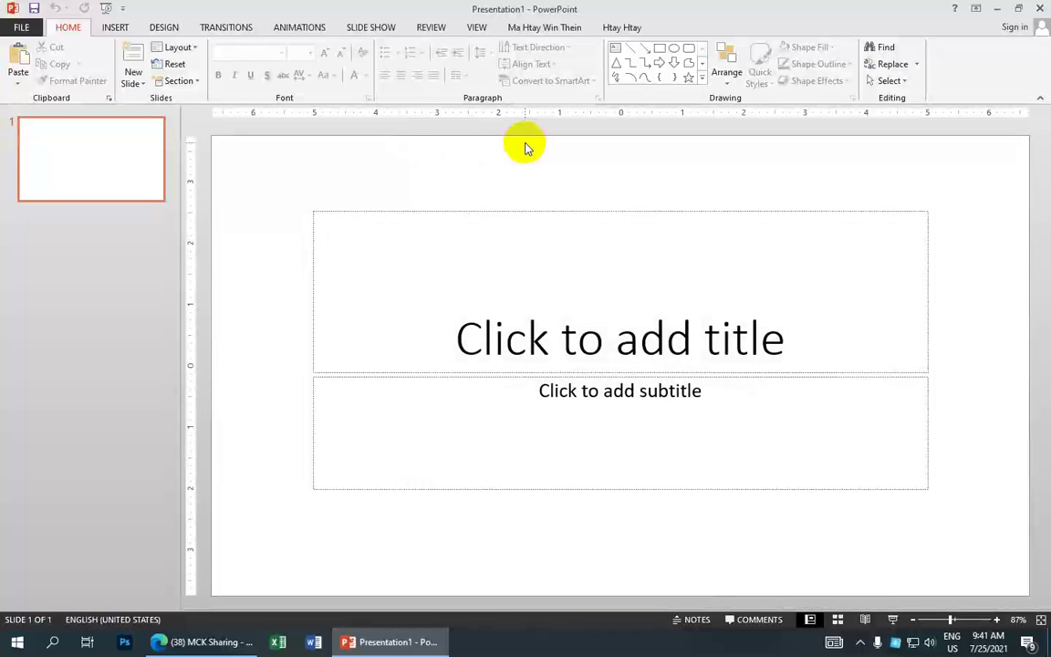
pyautogui.click(166, 27)
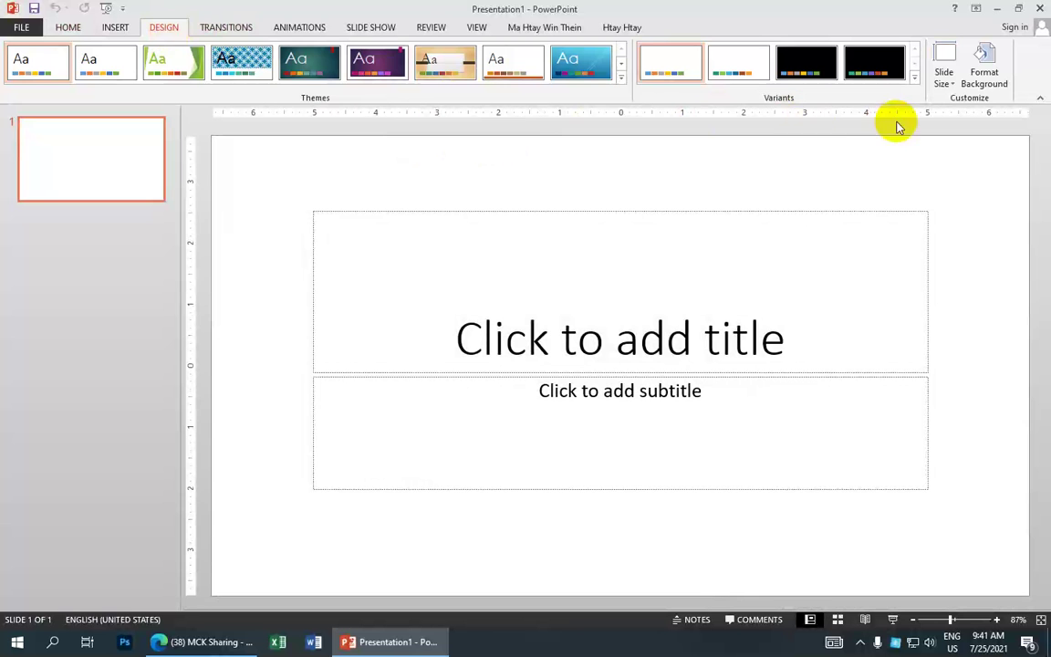
pyautogui.click(951, 82)
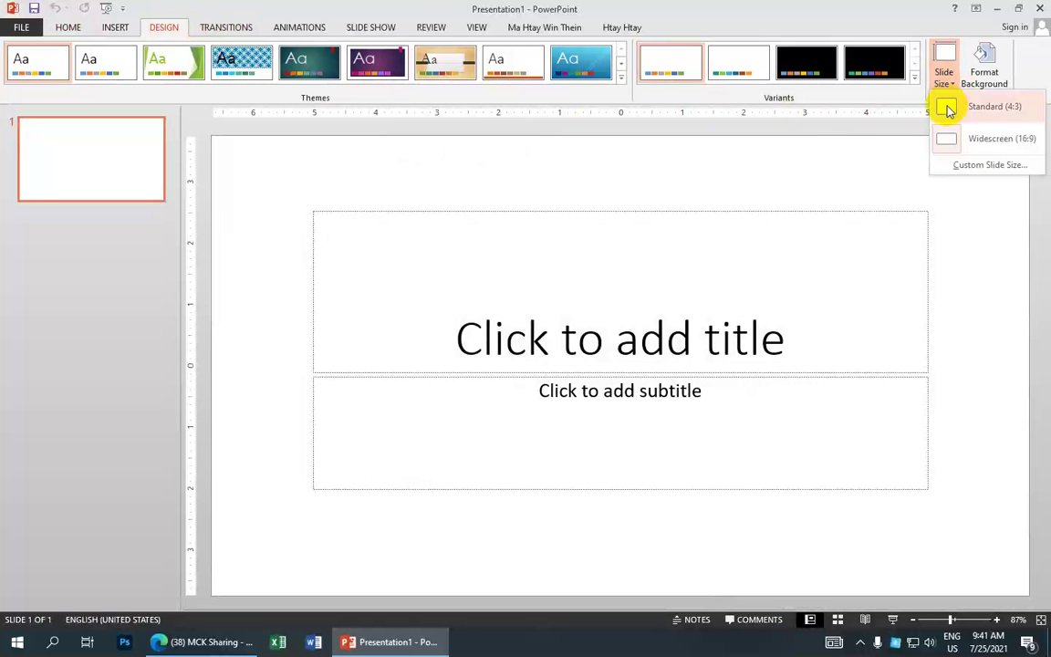
pyautogui.click(969, 167)
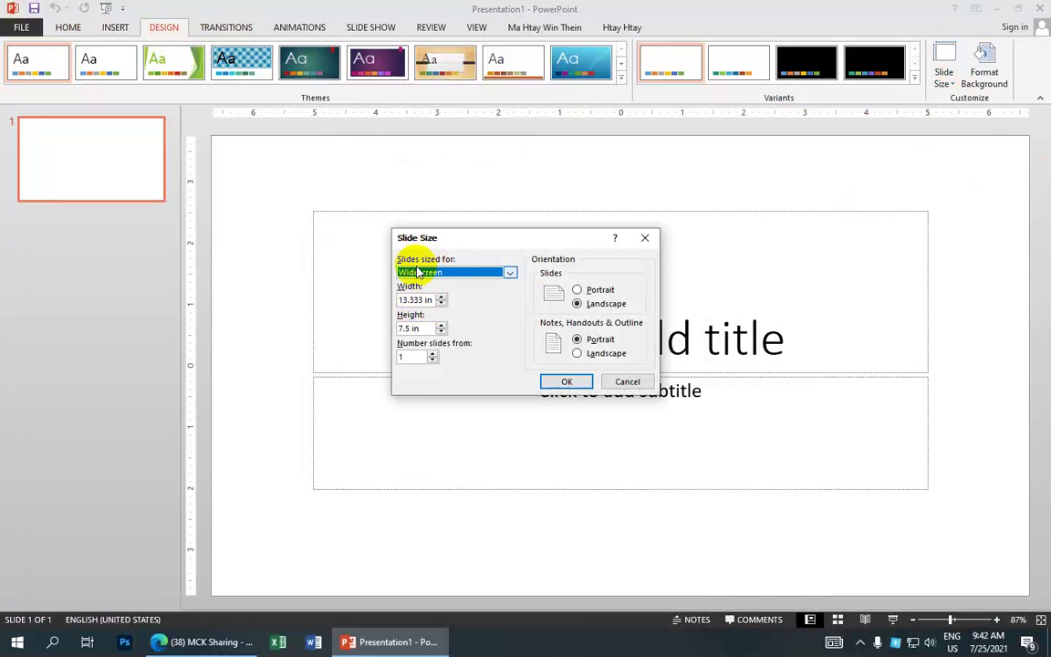
pyautogui.click(508, 272)
pyautogui.click(444, 467)
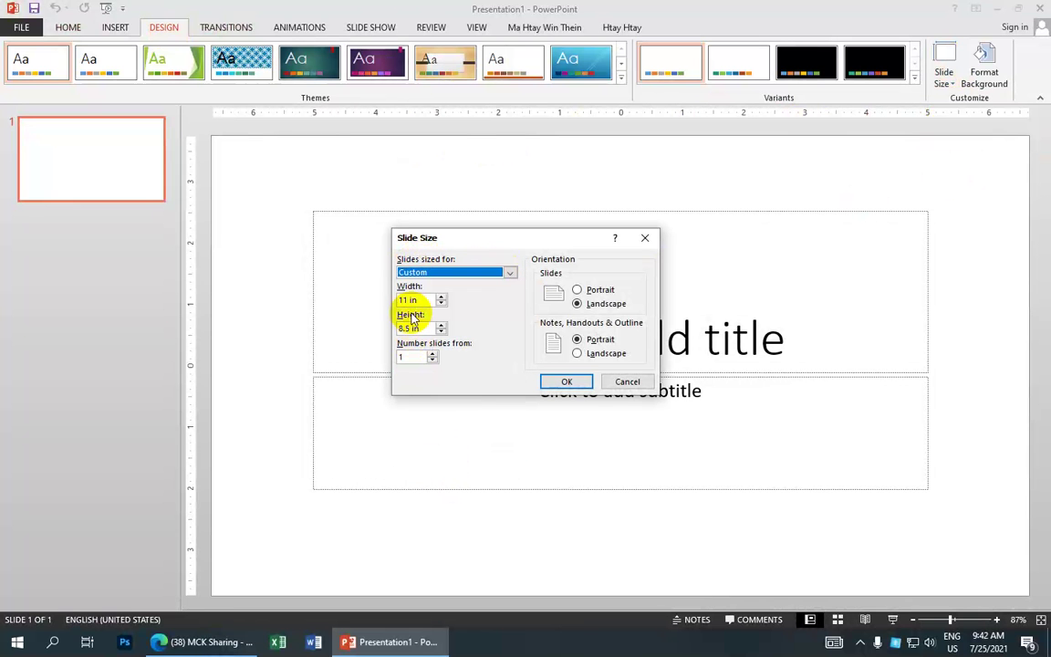
pyautogui.moveTo(409, 301)
pyautogui.mouseDown()
pyautogui.moveTo(388, 306)
pyautogui.moveTo(399, 330)
pyautogui.moveTo(368, 329)
pyautogui.mouseUp()
pyautogui.write('4')
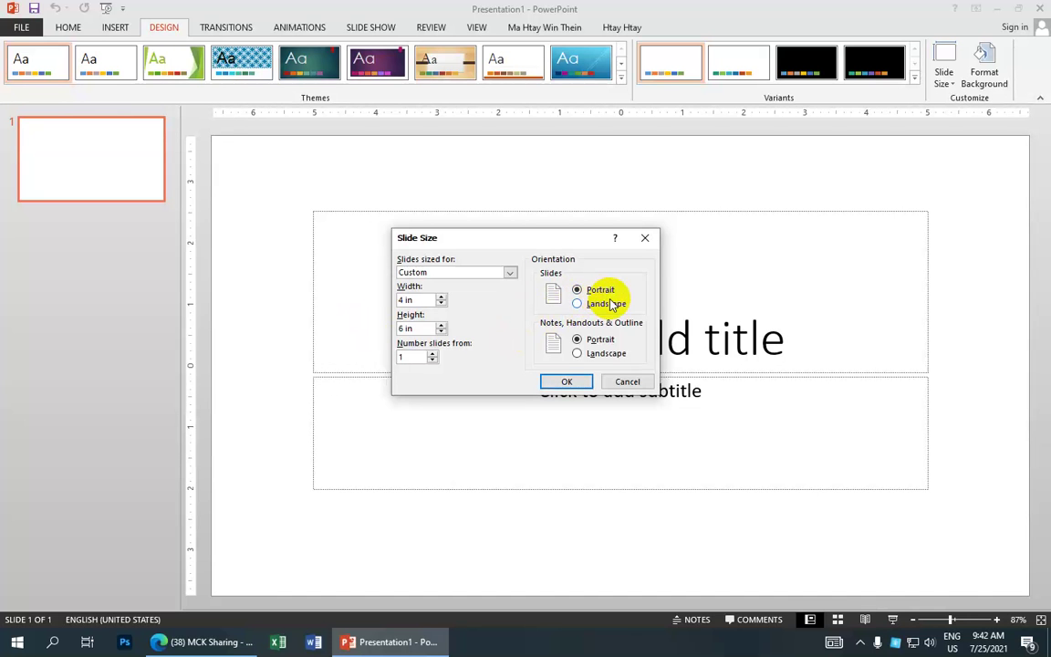
pyautogui.click(577, 304)
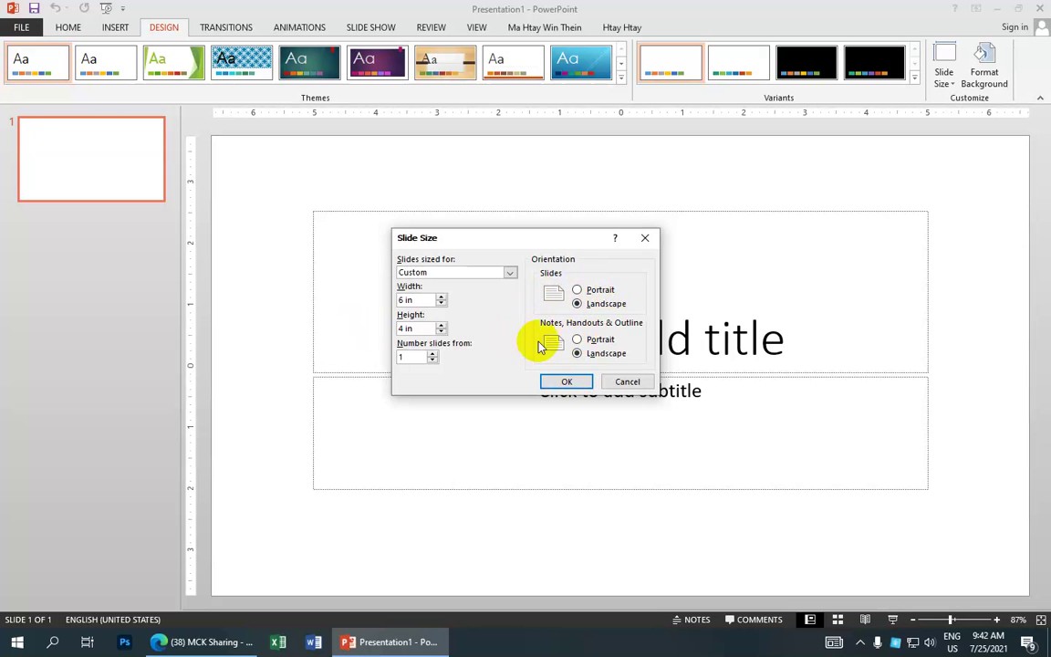
pyautogui.click(573, 380)
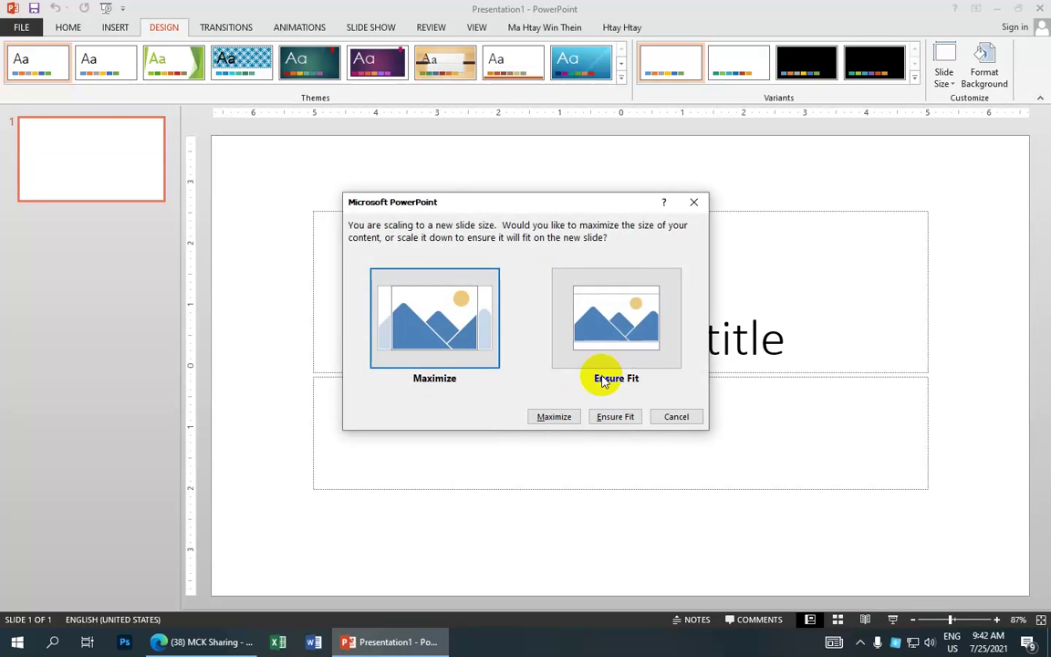
pyautogui.click(460, 321)
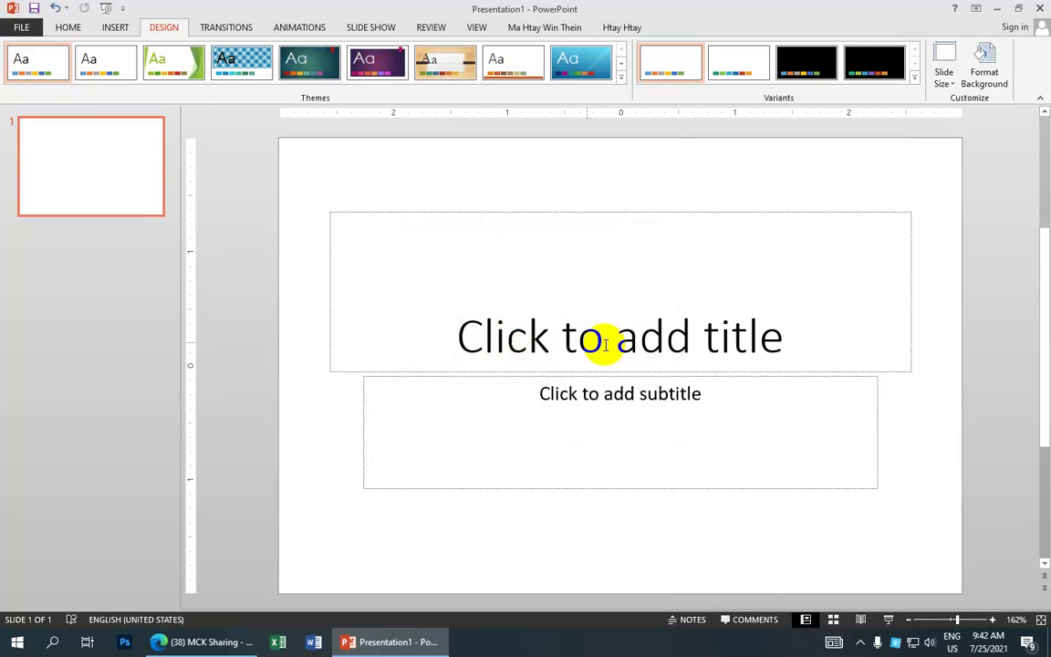
# Zoom out to fit the slide and delete the title and subtitle placeholders.
pyautogui.click(950, 620)
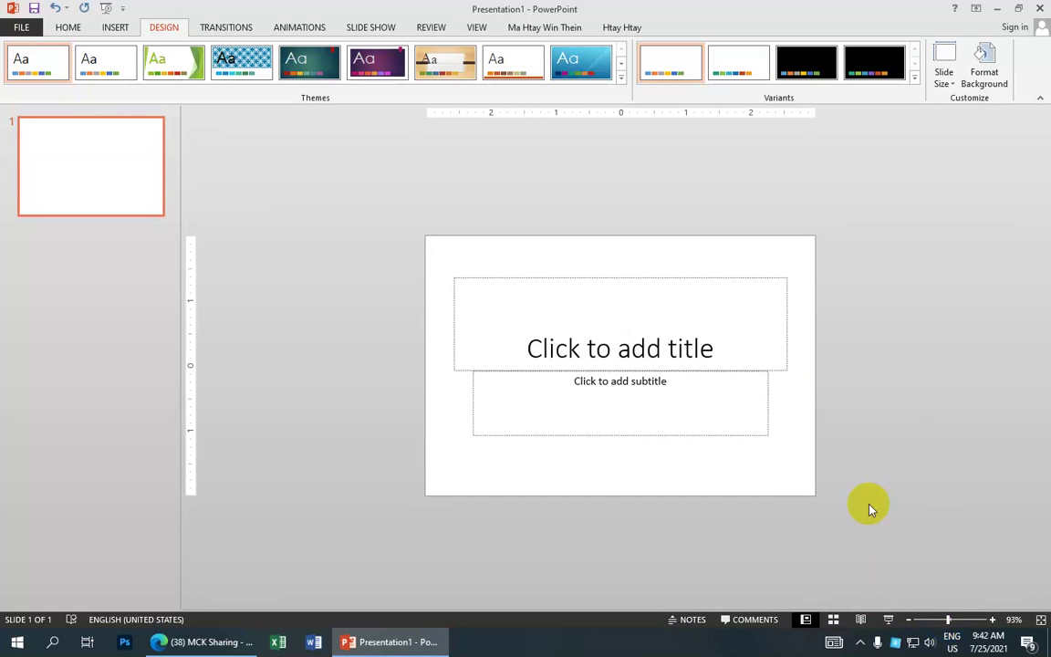
pyautogui.click(784, 372)
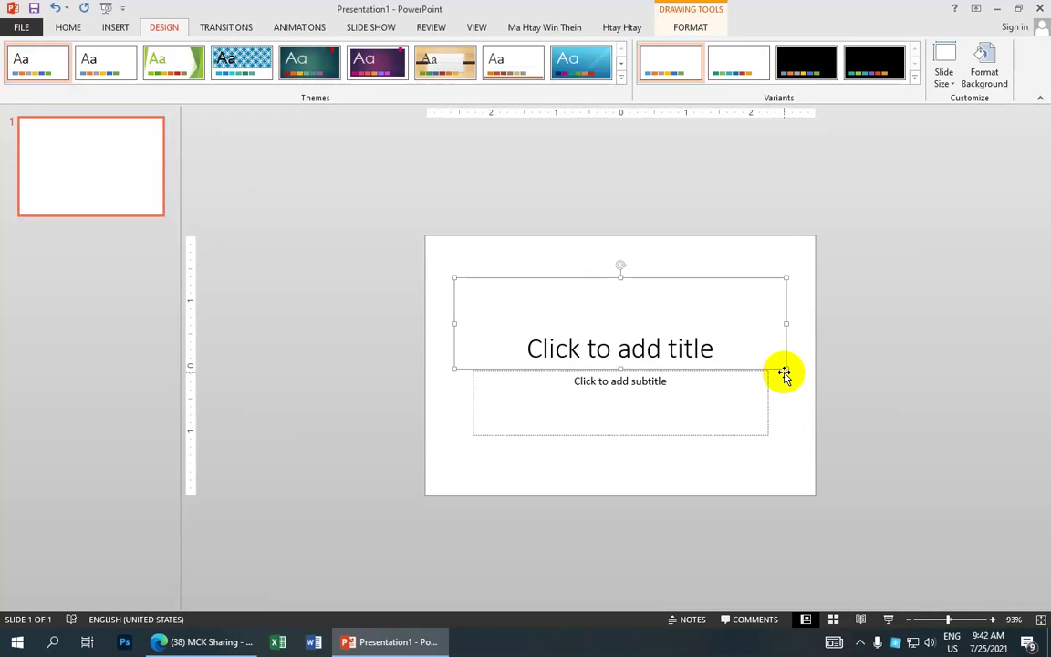
pyautogui.press('Delete')
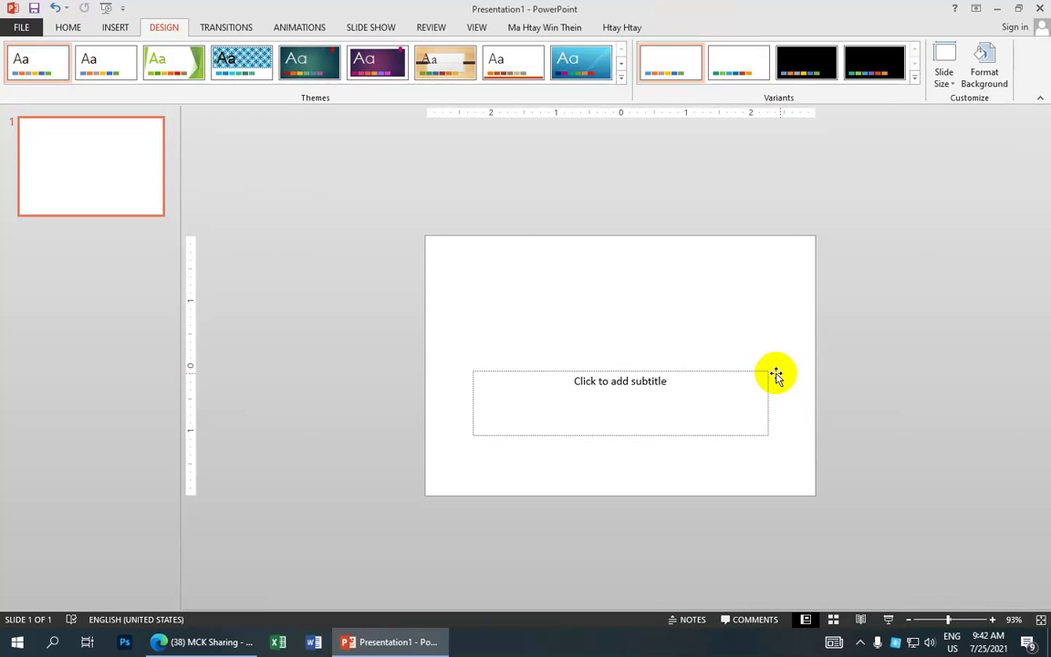
pyautogui.click(769, 381)
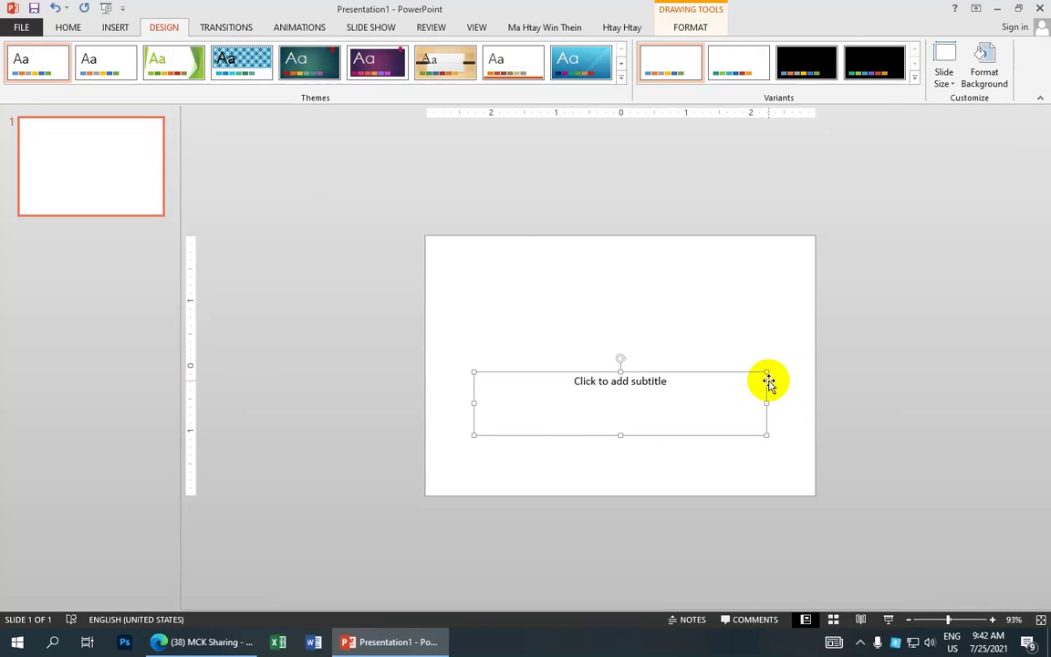
pyautogui.press('Delete')
# Draw a rectangle covering the entire 6 × 4 in slide.
pyautogui.click(114, 26)
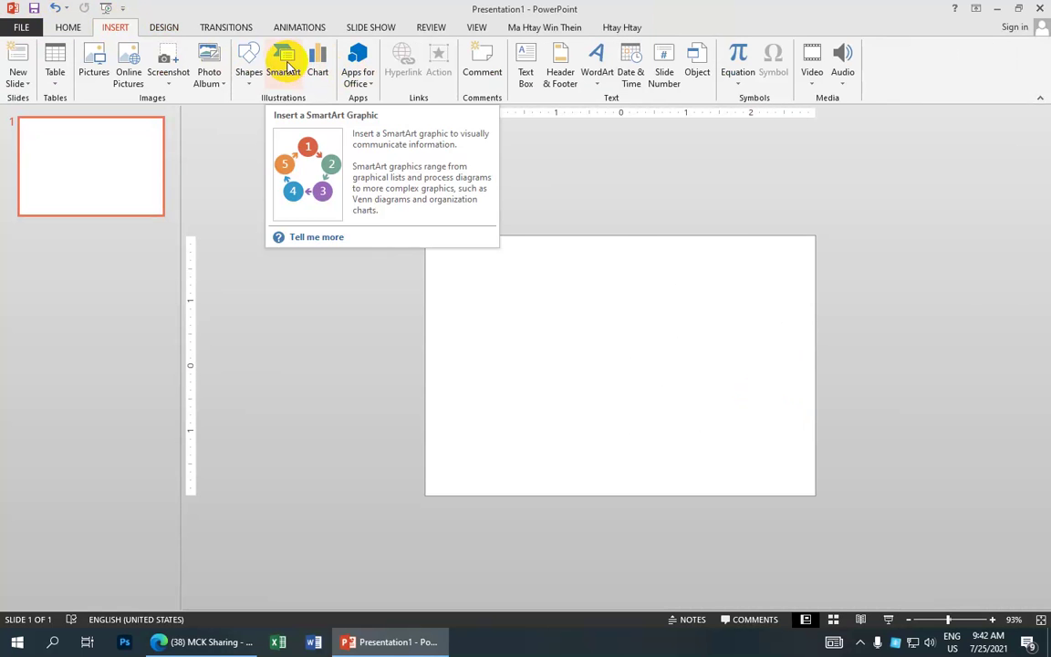
pyautogui.click(251, 60)
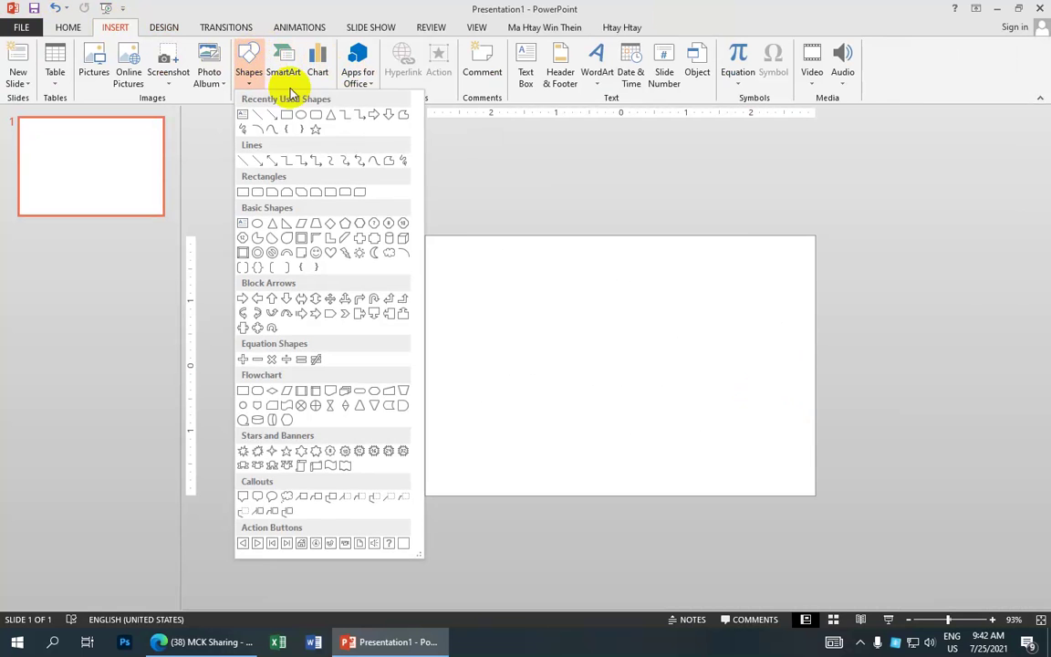
pyautogui.click(284, 114)
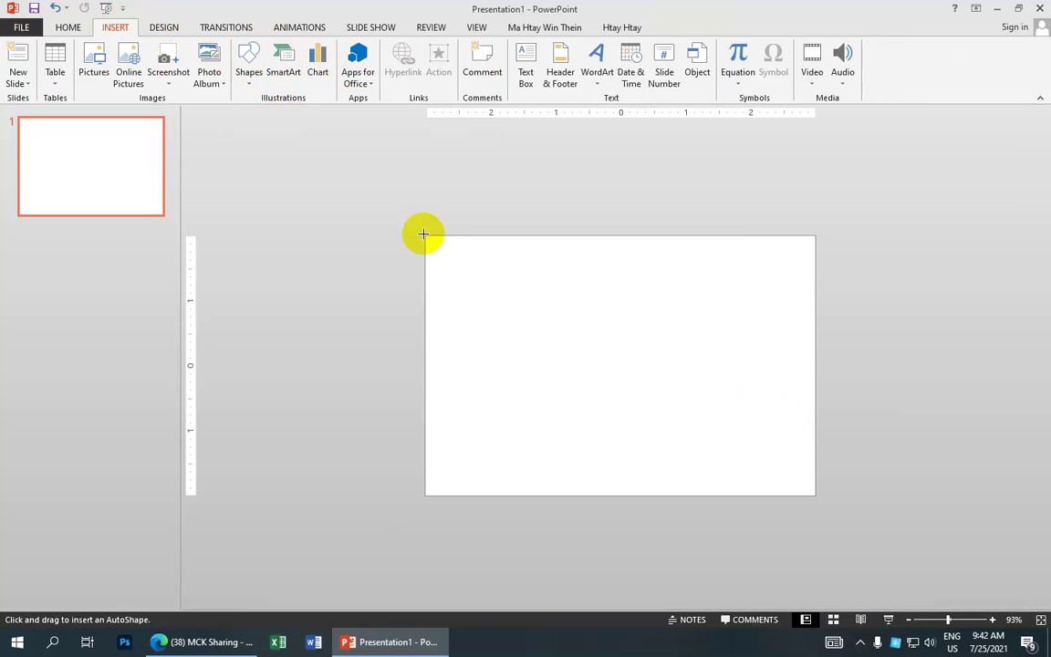
pyautogui.moveTo(426, 235)
pyautogui.mouseDown()
pyautogui.moveTo(785, 359)
pyautogui.moveTo(816, 494)
pyautogui.mouseUp()
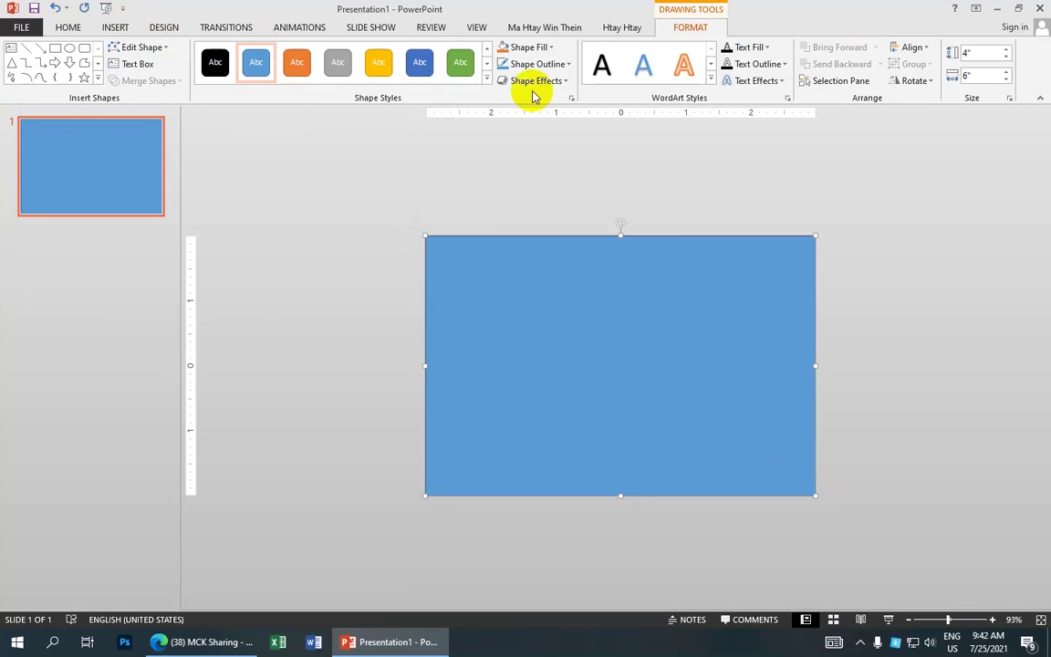
# Give the rectangle a dark brown outline 4½ pt thick.
pyautogui.click(568, 64)
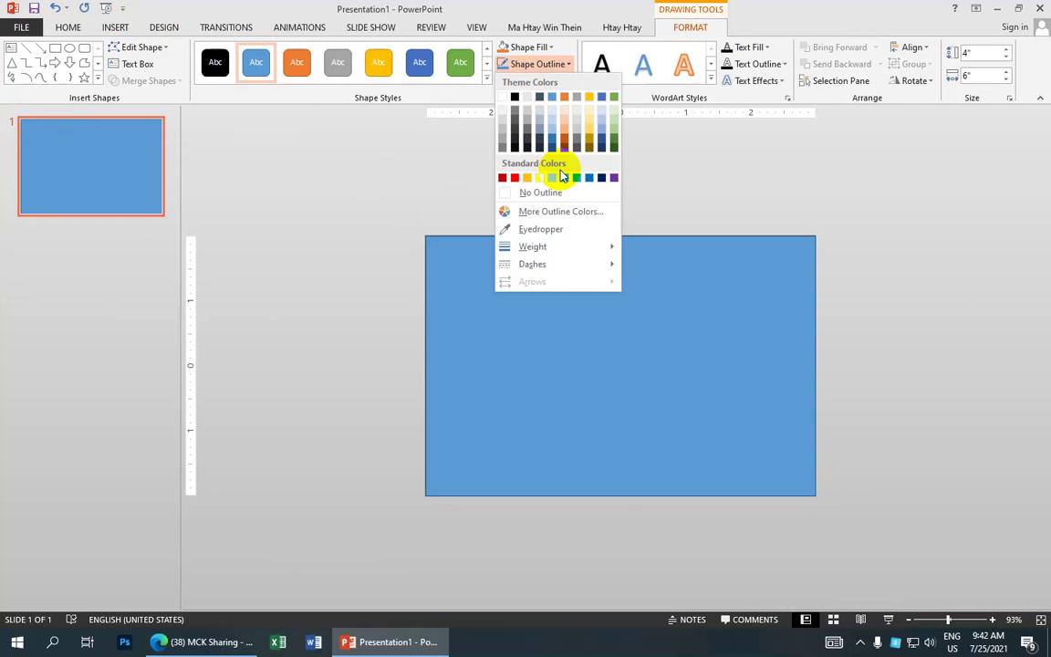
pyautogui.click(564, 149)
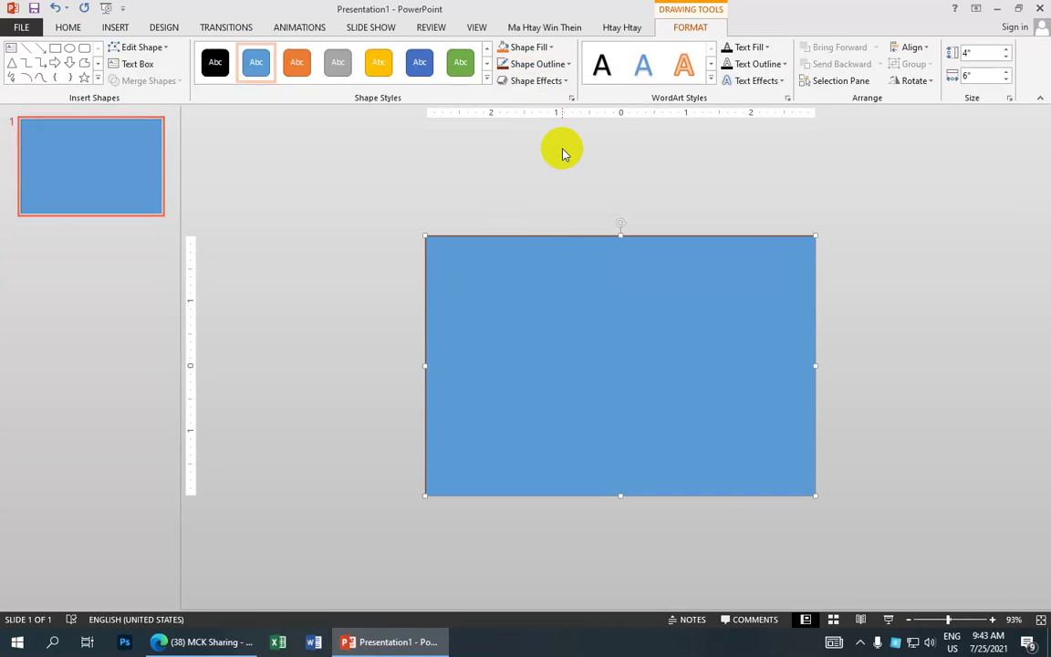
pyautogui.click(569, 62)
pyautogui.moveTo(552, 254)
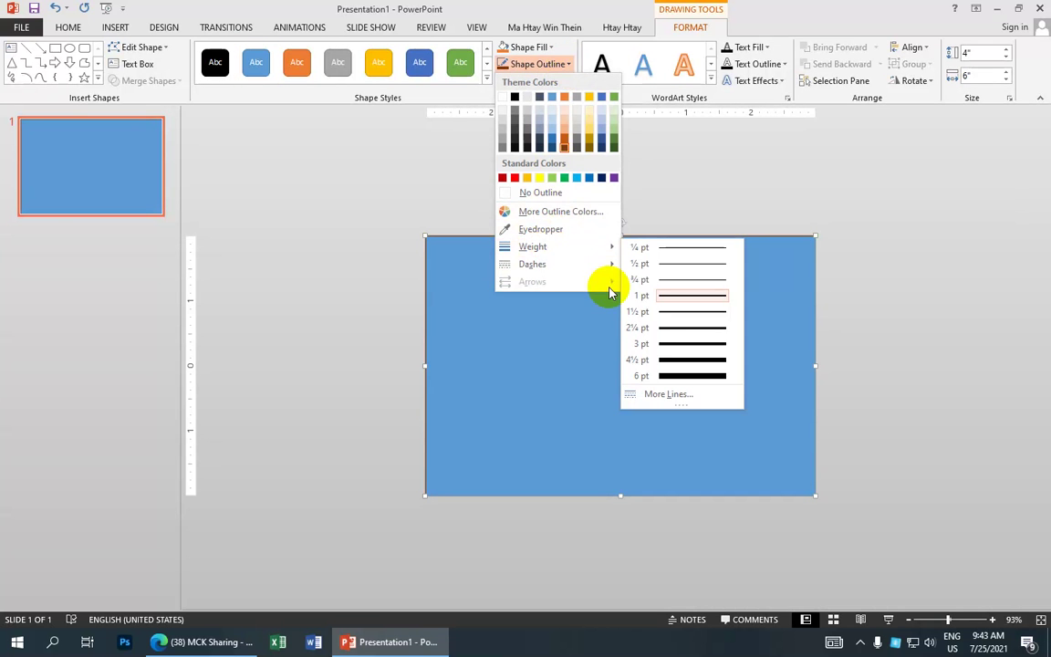
pyautogui.click(669, 362)
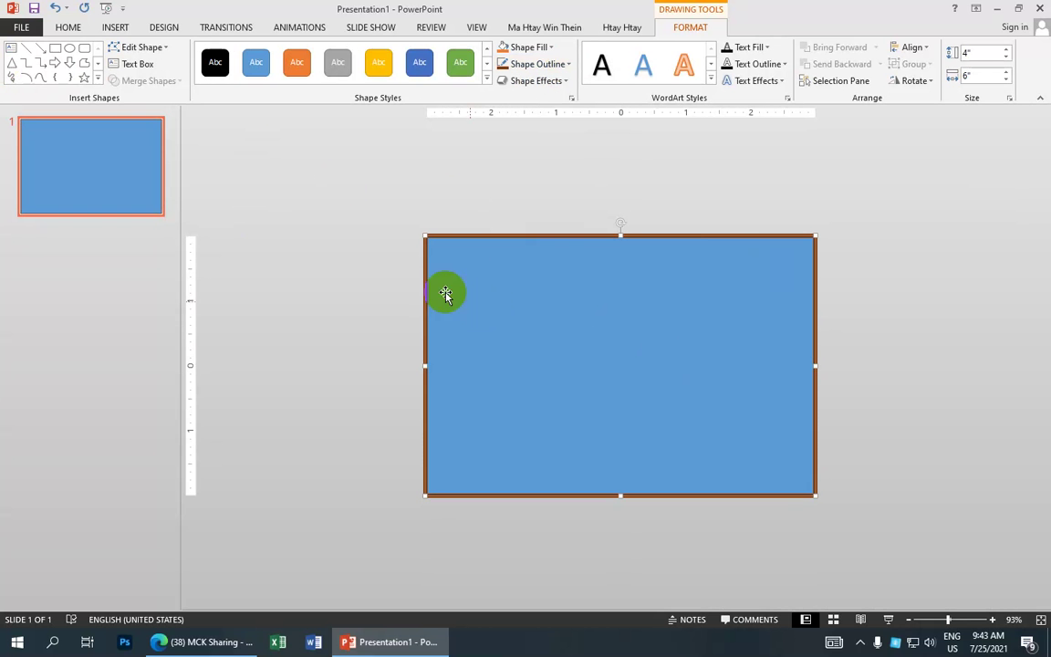
# Fill the rectangle with the picture 26.jpg from the Power Point Photo folder.
pyautogui.click(529, 47)
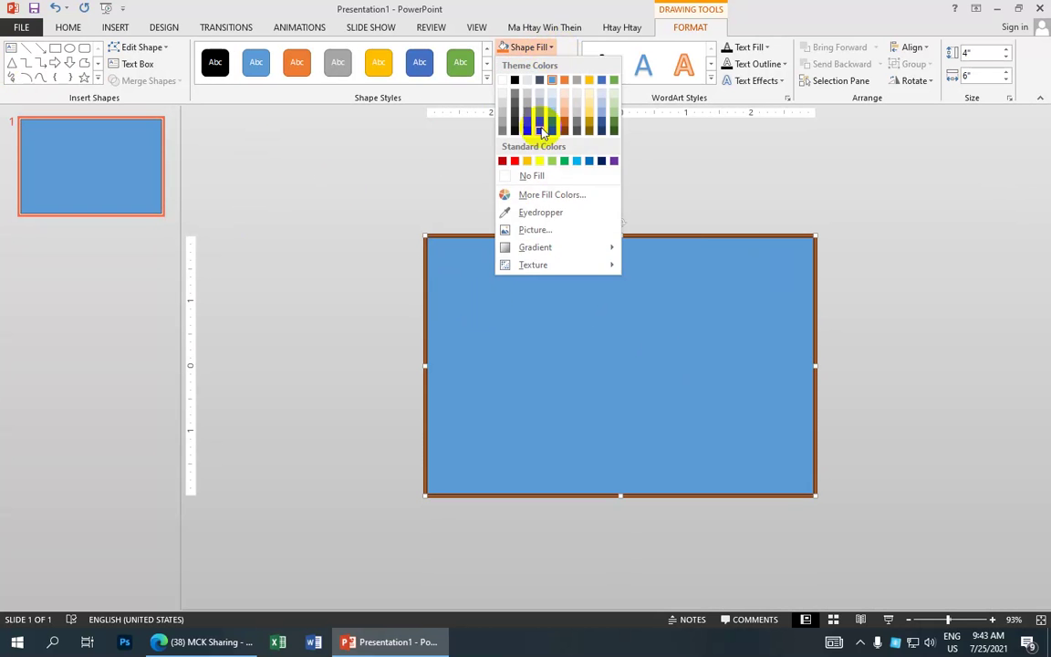
pyautogui.click(536, 232)
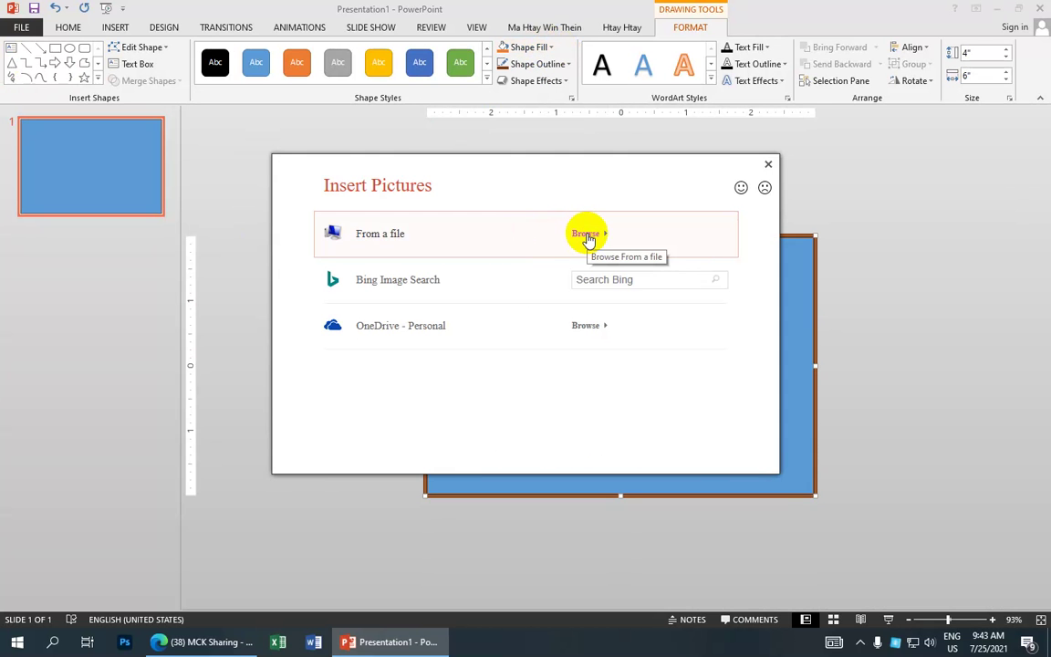
pyautogui.click(589, 236)
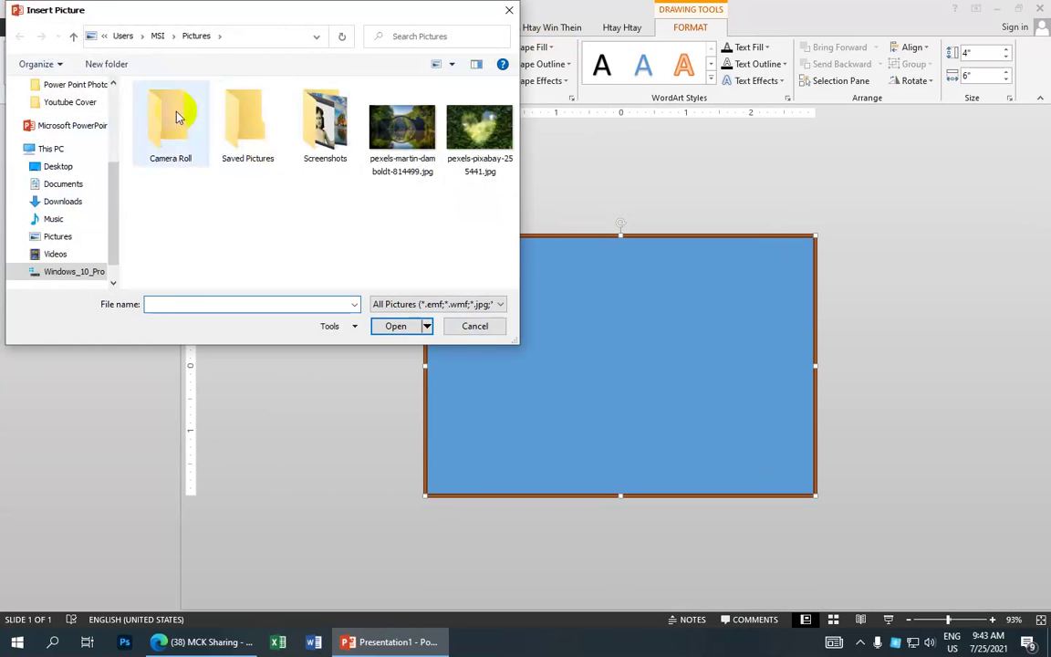
pyautogui.click(82, 84)
pyautogui.scroll(-5, 292, 174)
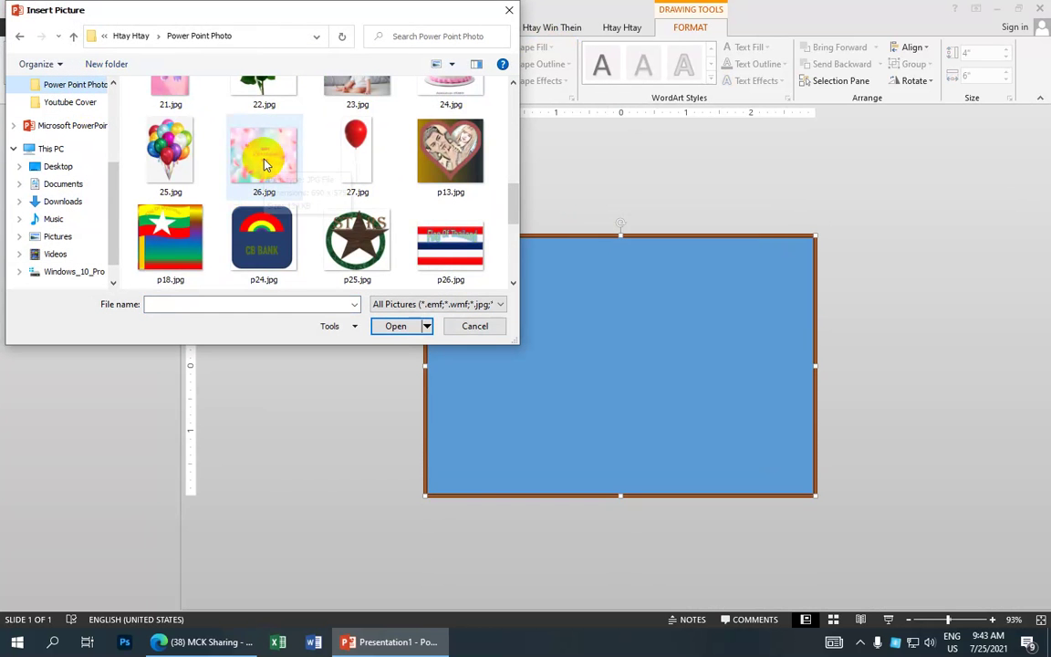
pyautogui.click(264, 164)
pyautogui.click(402, 327)
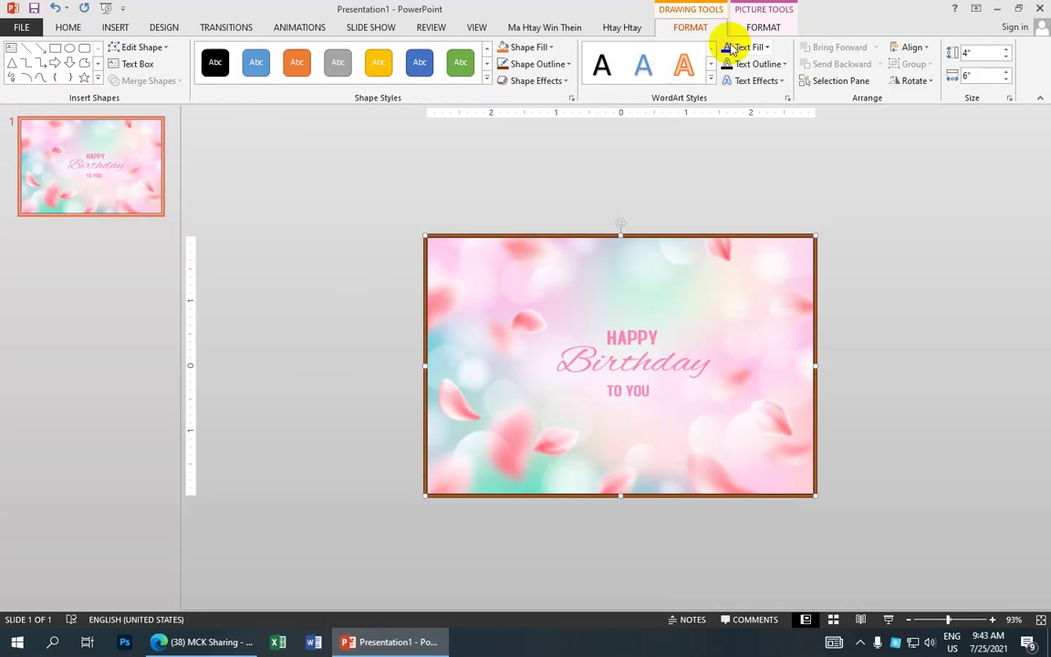
pyautogui.click(757, 27)
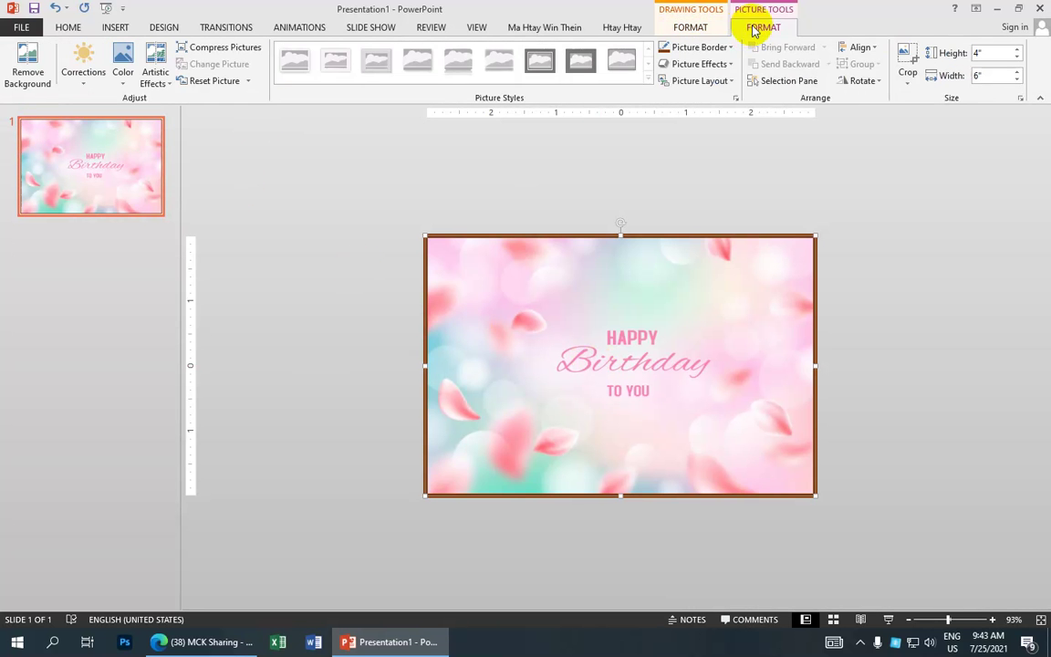
pyautogui.click(85, 80)
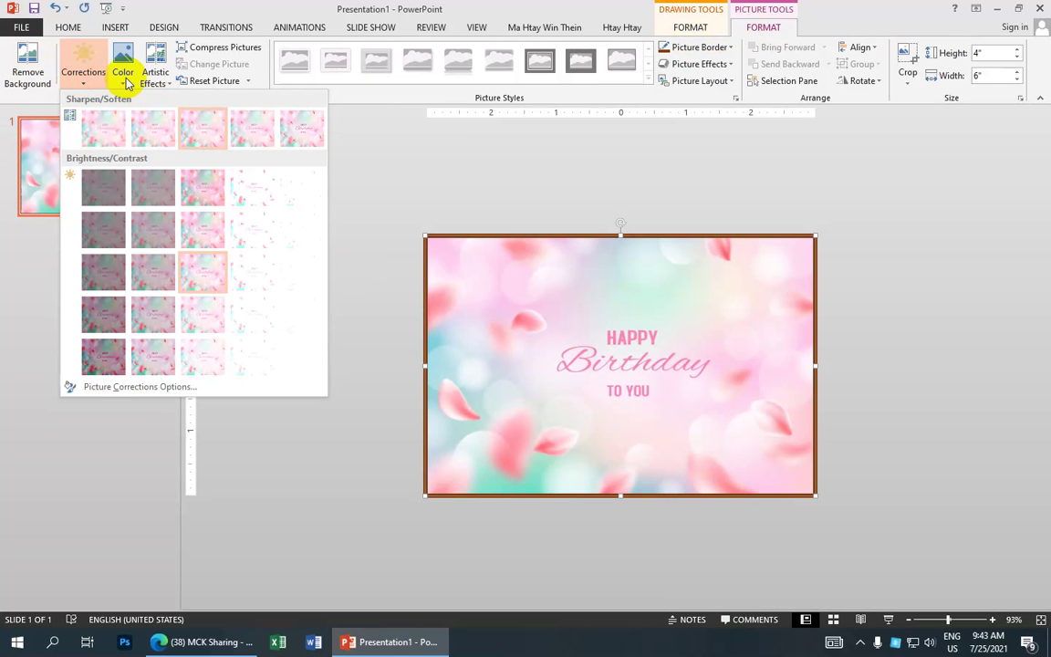
pyautogui.click(125, 83)
pyautogui.click(124, 83)
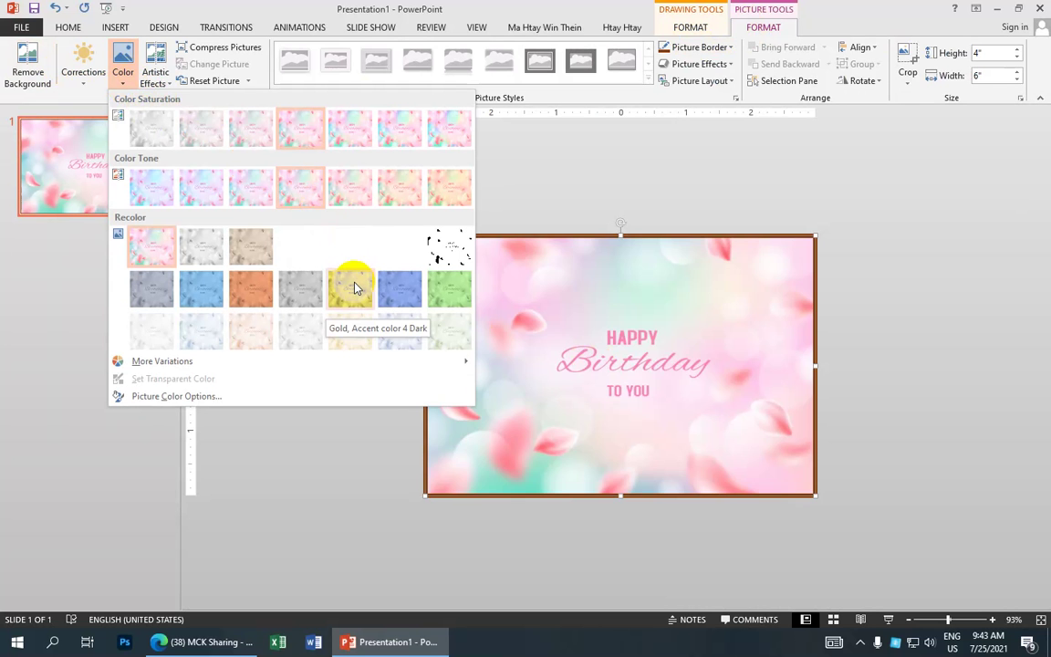
pyautogui.click(156, 80)
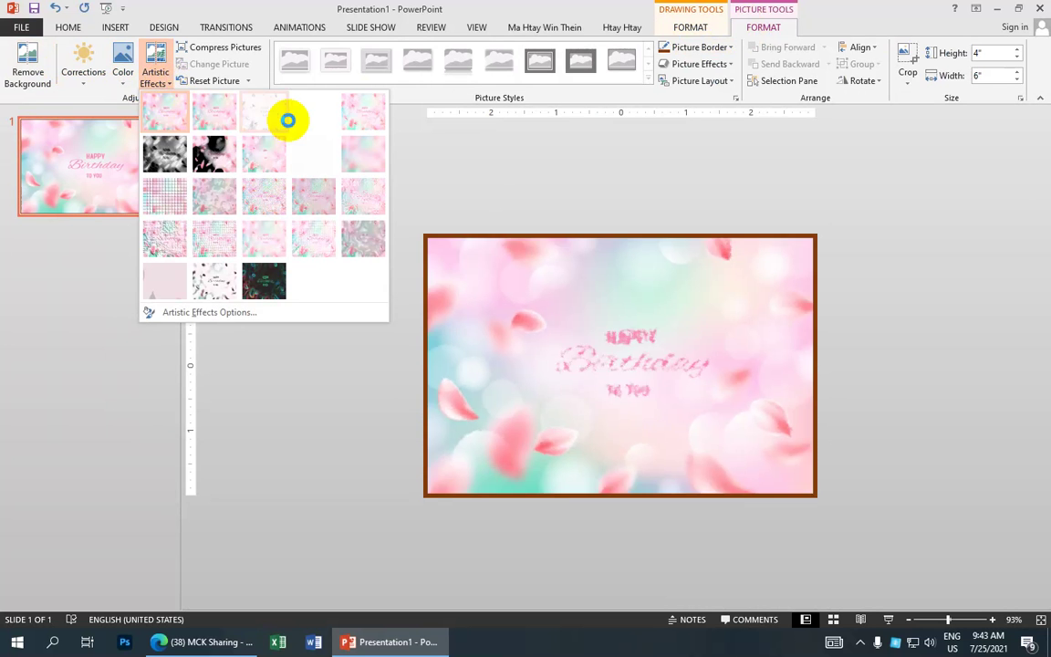
pyautogui.click(468, 202)
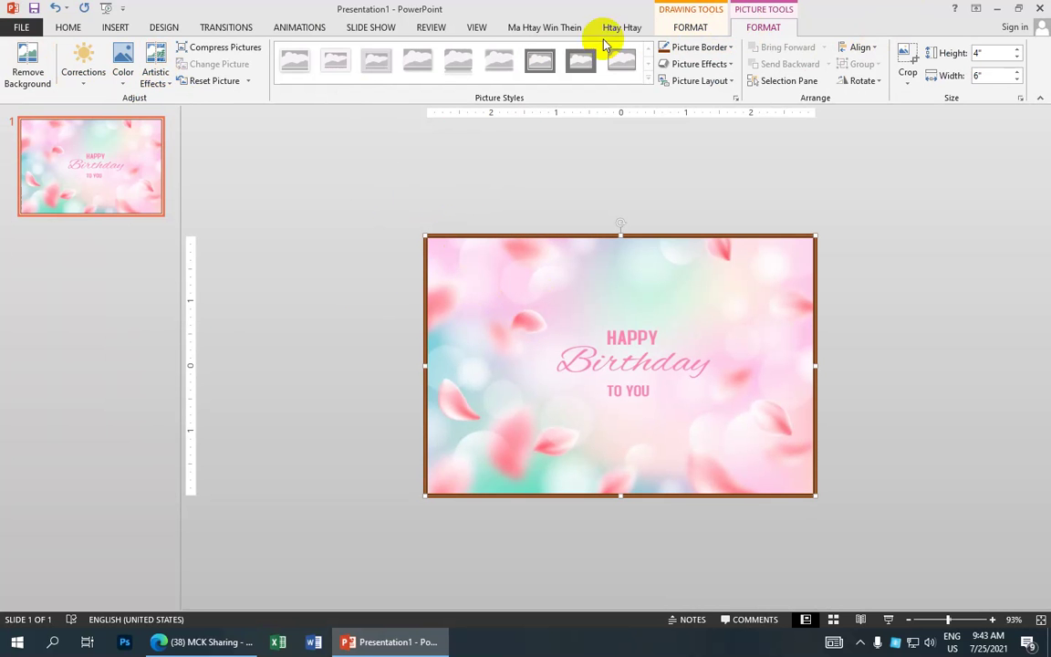
# Draw a text box across the card's top and set its font to W09Art House, 20 pt.
pyautogui.click(116, 27)
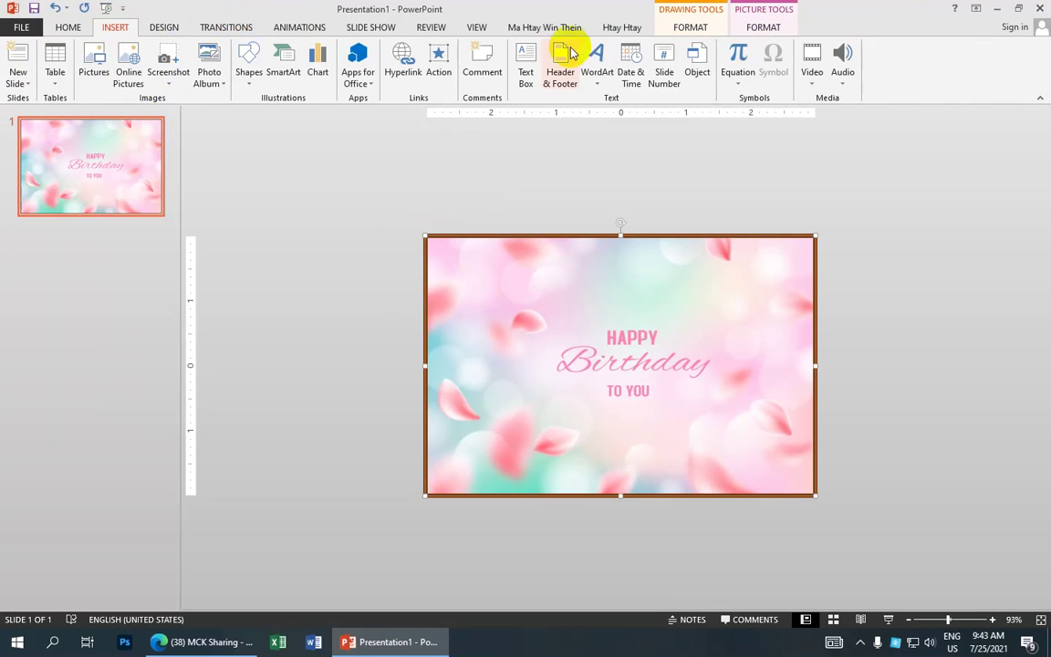
pyautogui.click(526, 64)
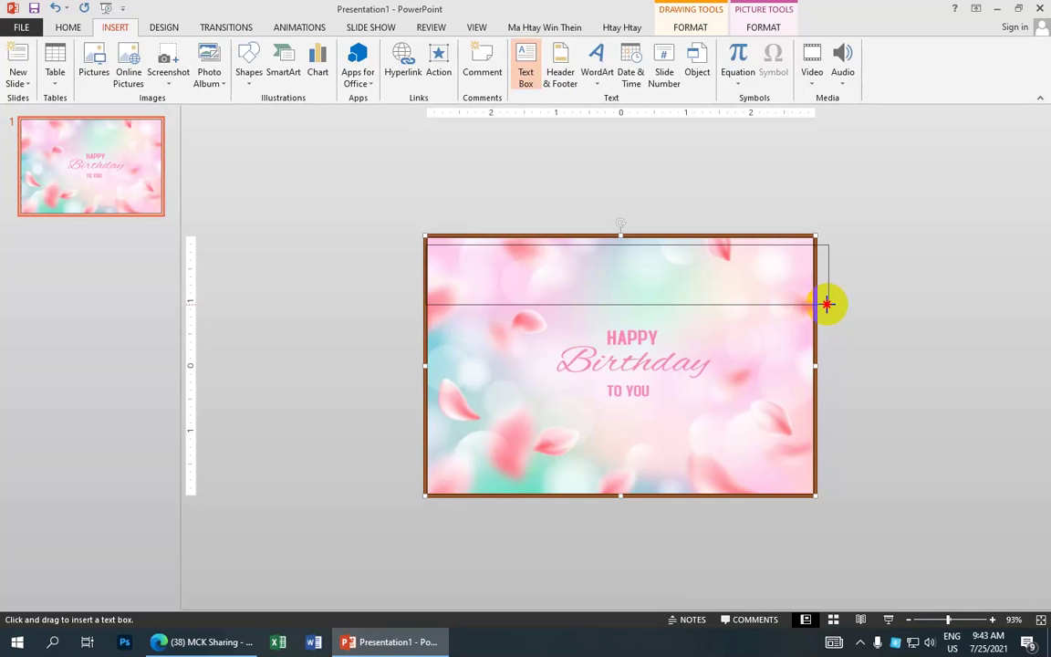
pyautogui.moveTo(426, 243); pyautogui.dragTo(807, 292)
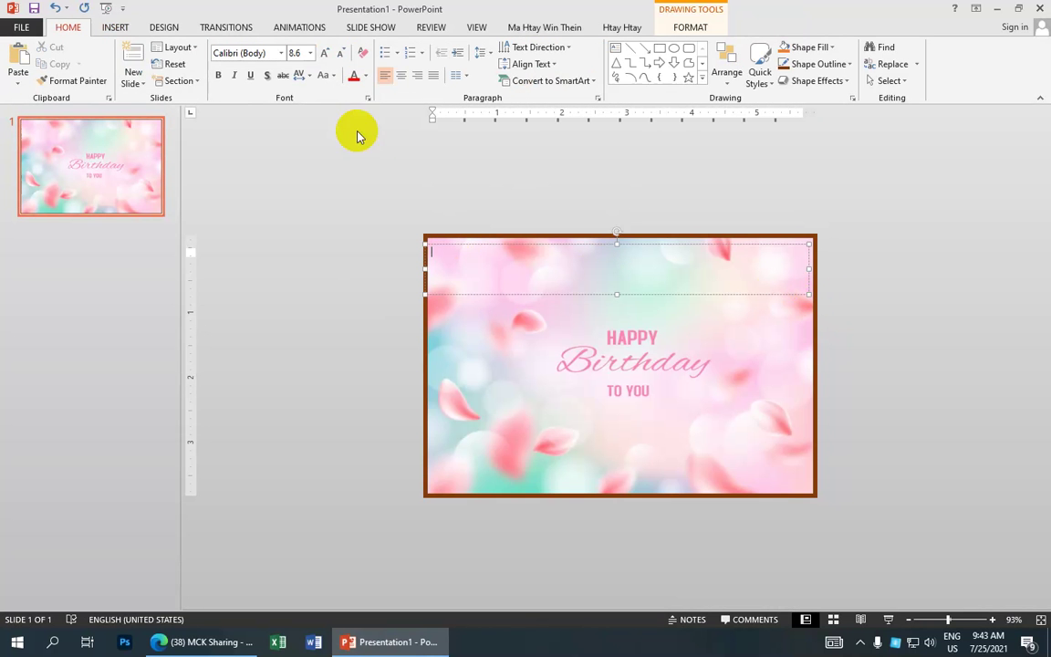
pyautogui.click(283, 53)
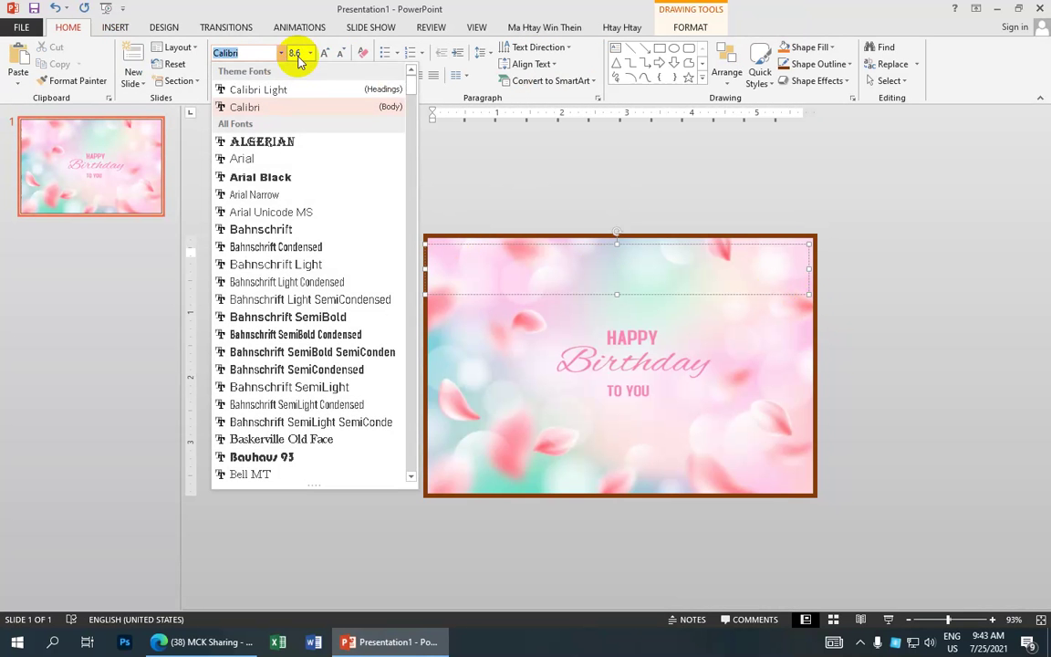
pyautogui.write('w')
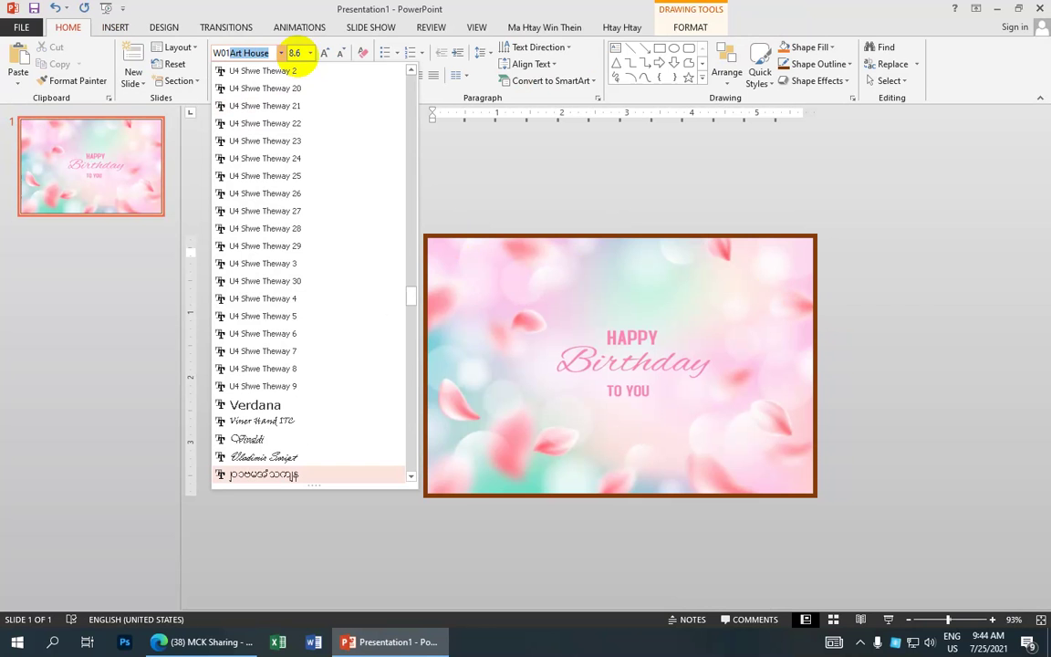
pyautogui.click(228, 53)
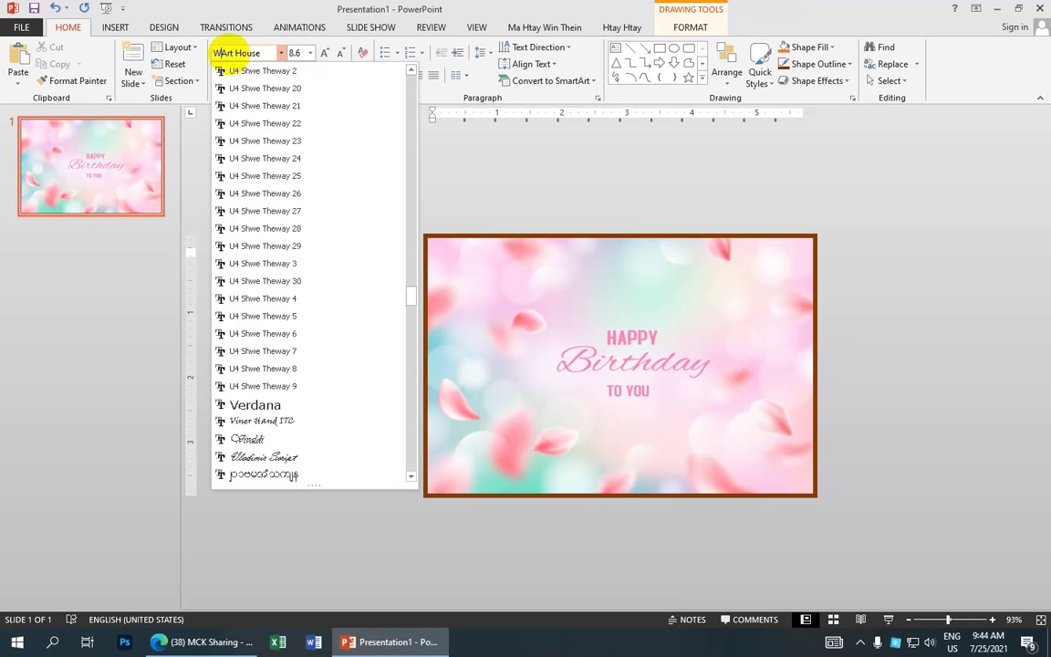
pyautogui.write('10')
pyautogui.press('Return')
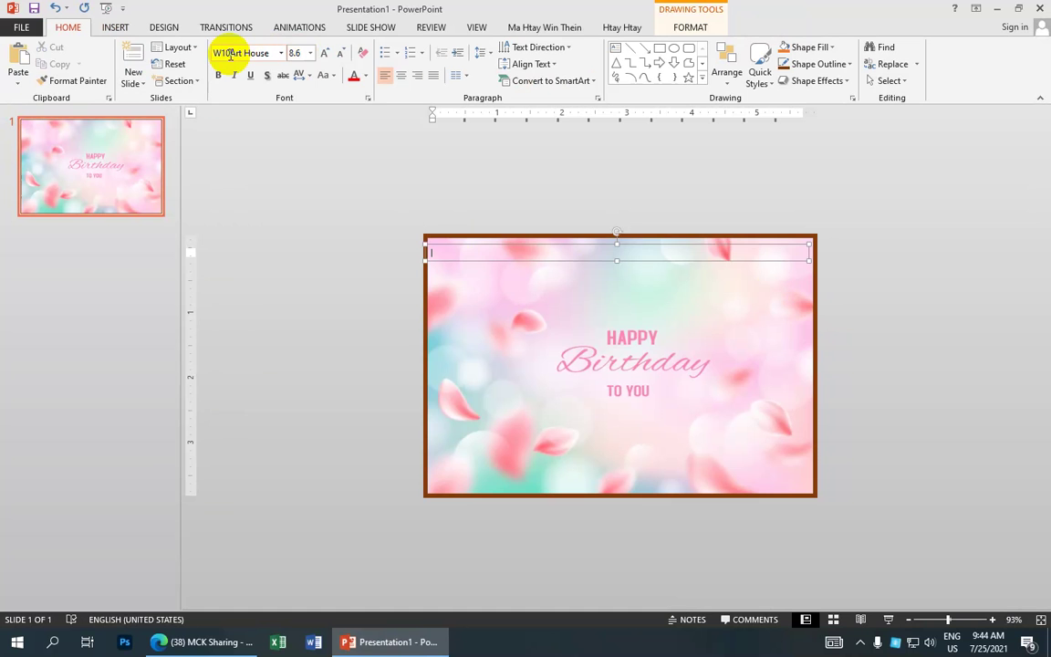
pyautogui.click(311, 55)
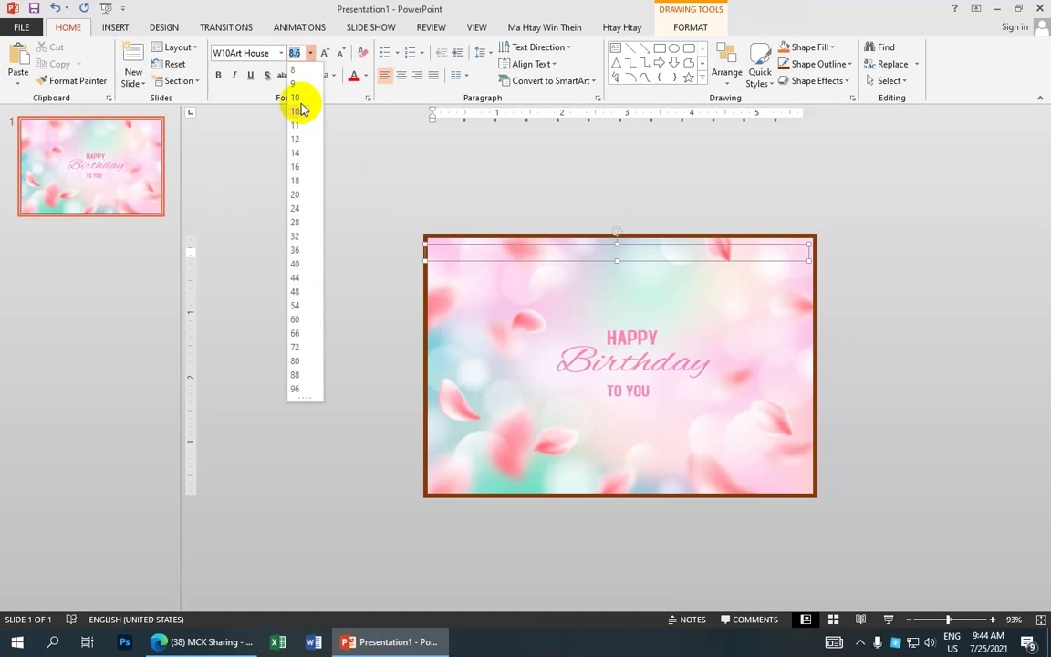
pyautogui.click(295, 208)
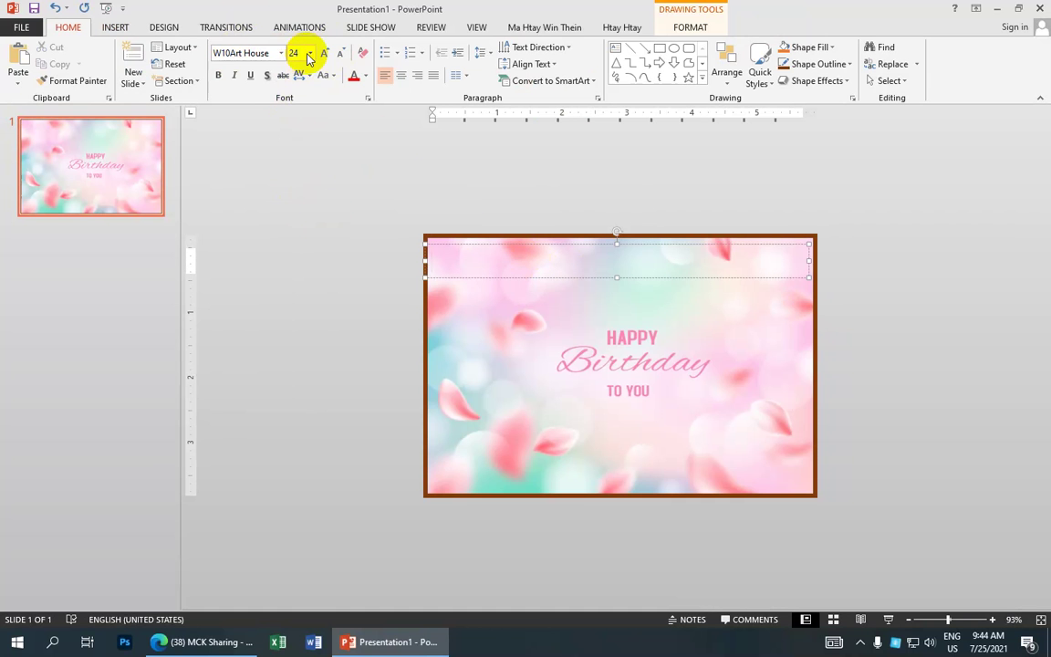
pyautogui.click(310, 53)
pyautogui.click(297, 194)
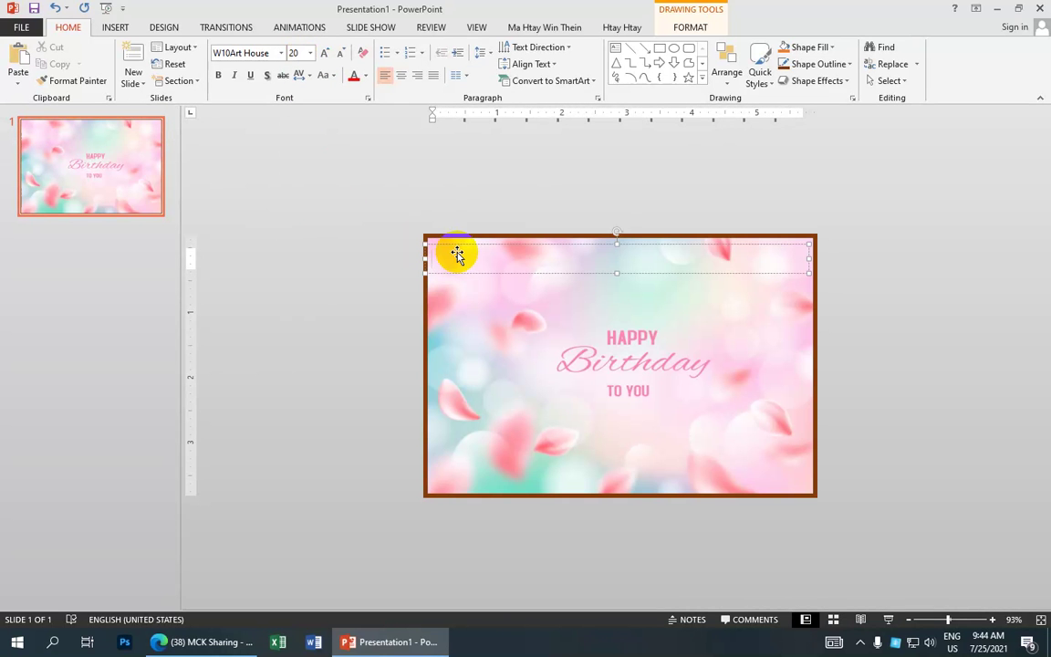
# Begin the Burmese greeting, reapply the font to it, and nudge the text box slightly lower.
pyautogui.write('(၁)မှ')
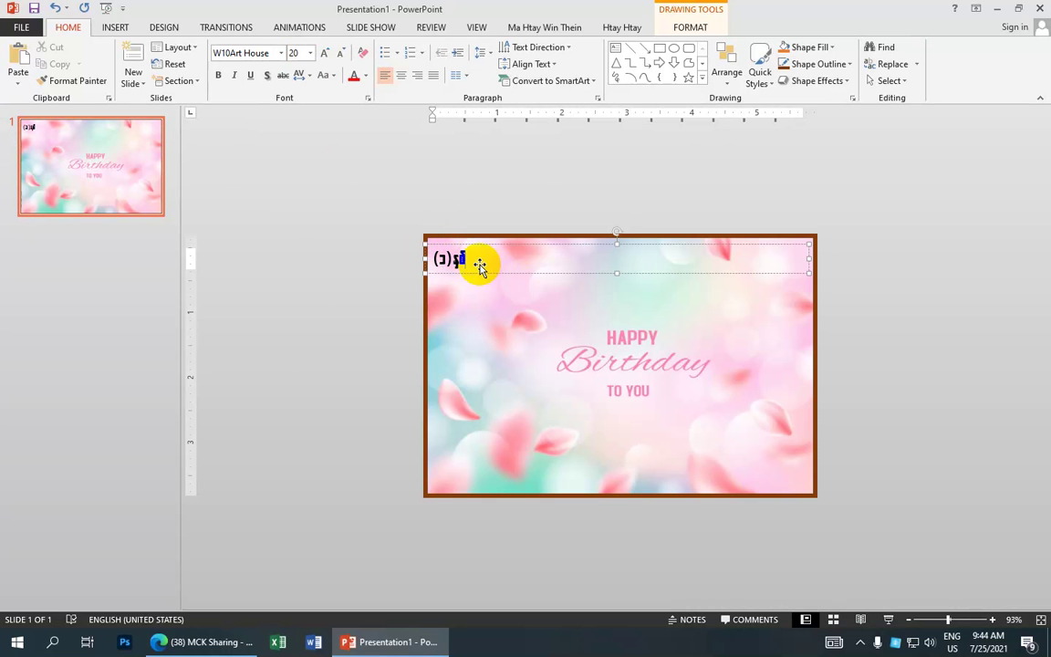
pyautogui.doubleClick(460, 257)
pyautogui.moveTo(461, 257); pyautogui.dragTo(420, 258)
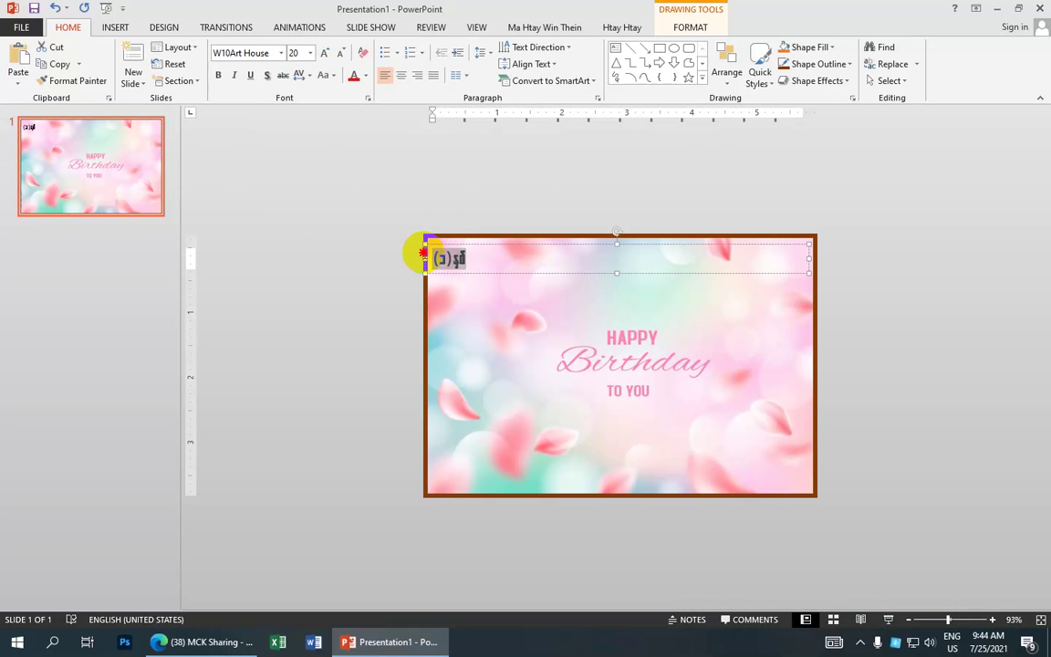
pyautogui.click(230, 52)
pyautogui.write('9')
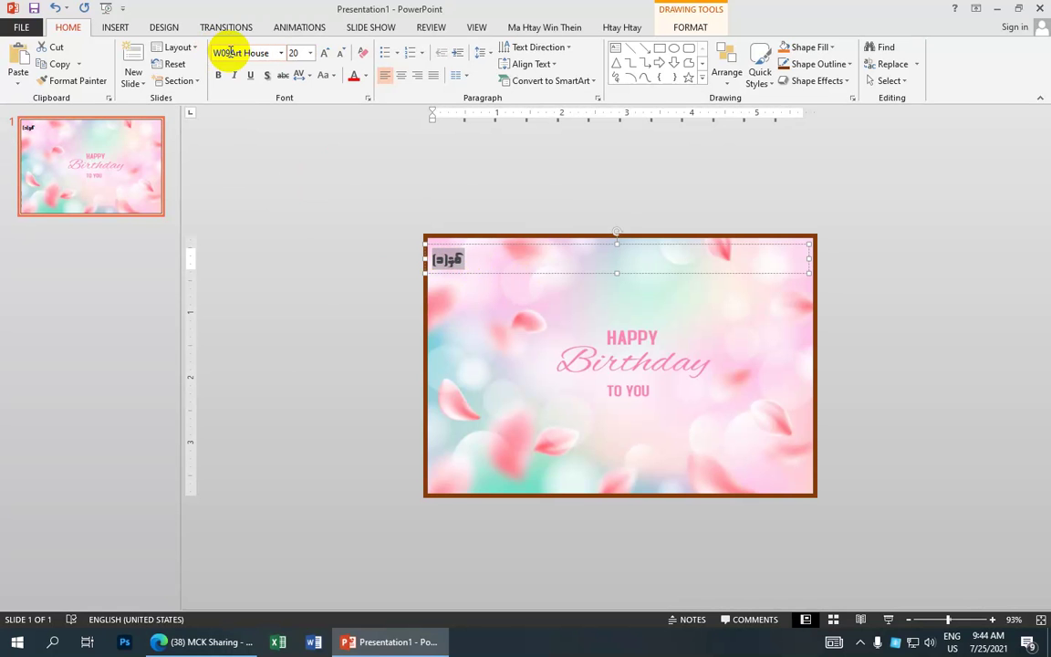
pyautogui.moveTo(482, 262); pyautogui.dragTo(476, 264)
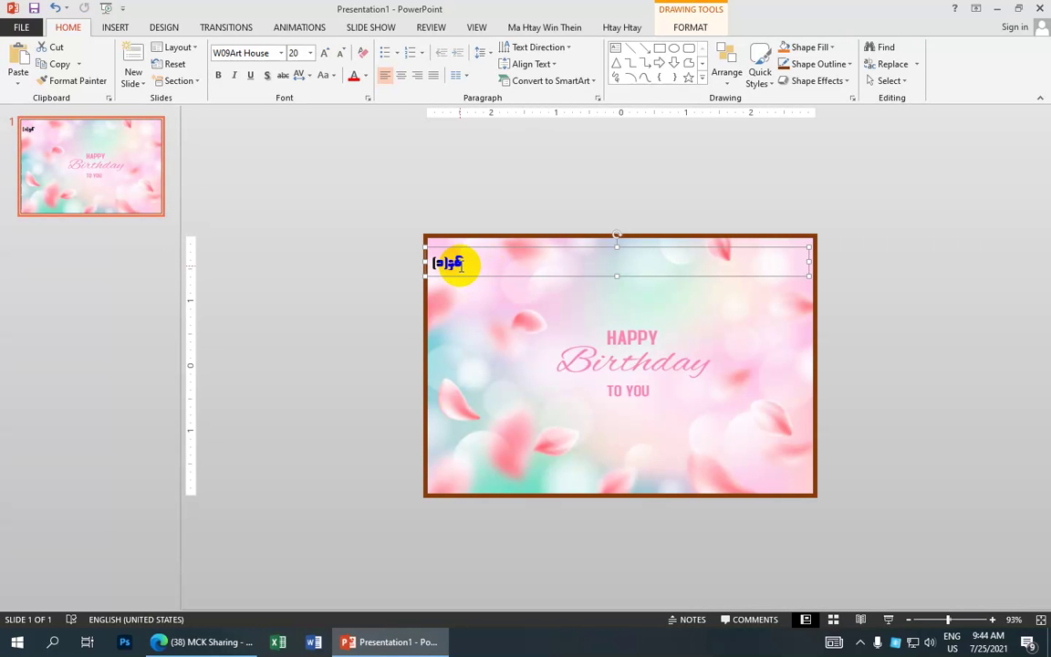
# Correct and finish typing the first Burmese greeting line.
pyautogui.click(461, 263)
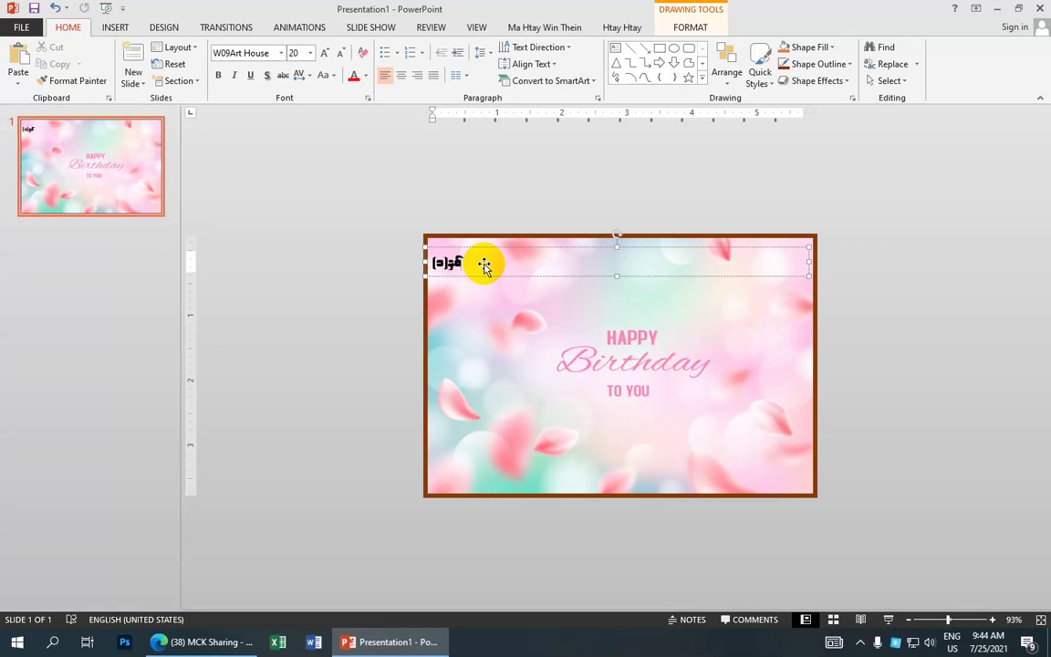
pyautogui.doubleClick(484, 264)
pyautogui.hotkey('shift', 'Right')
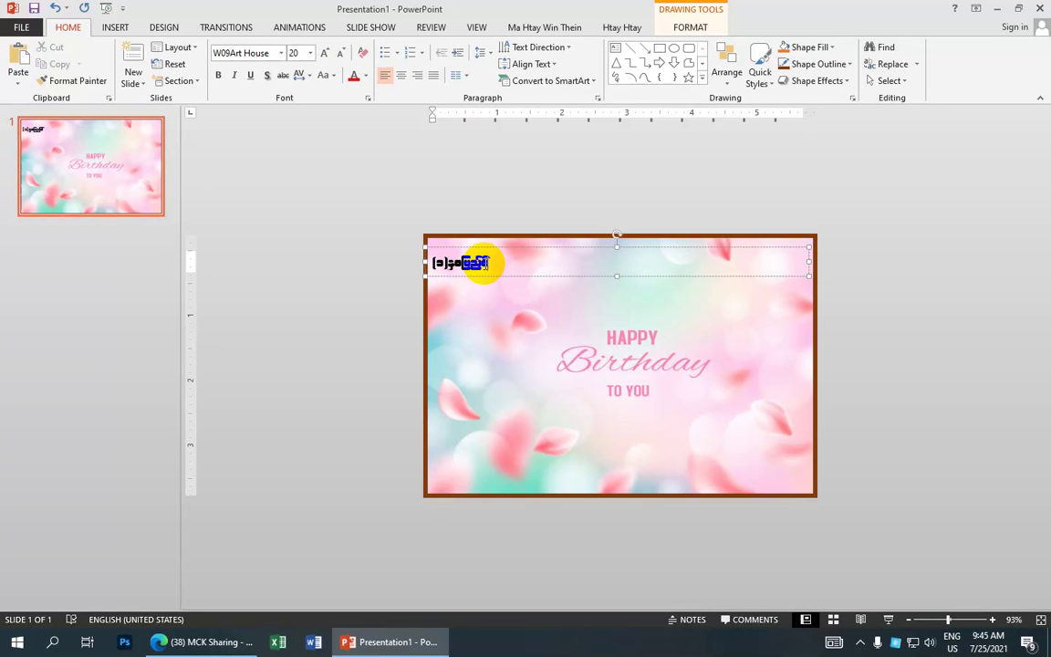
pyautogui.press('BackSpace')
pyautogui.write('ါး')
pyautogui.press('BackSpace')
pyautogui.write('nf')
pyautogui.write('e')
pyautogui.write('f')
pyautogui.write(' င')
pyautogui.press('BackSpace')
pyautogui.write('မ')
pyautogui.write('င်းသ')
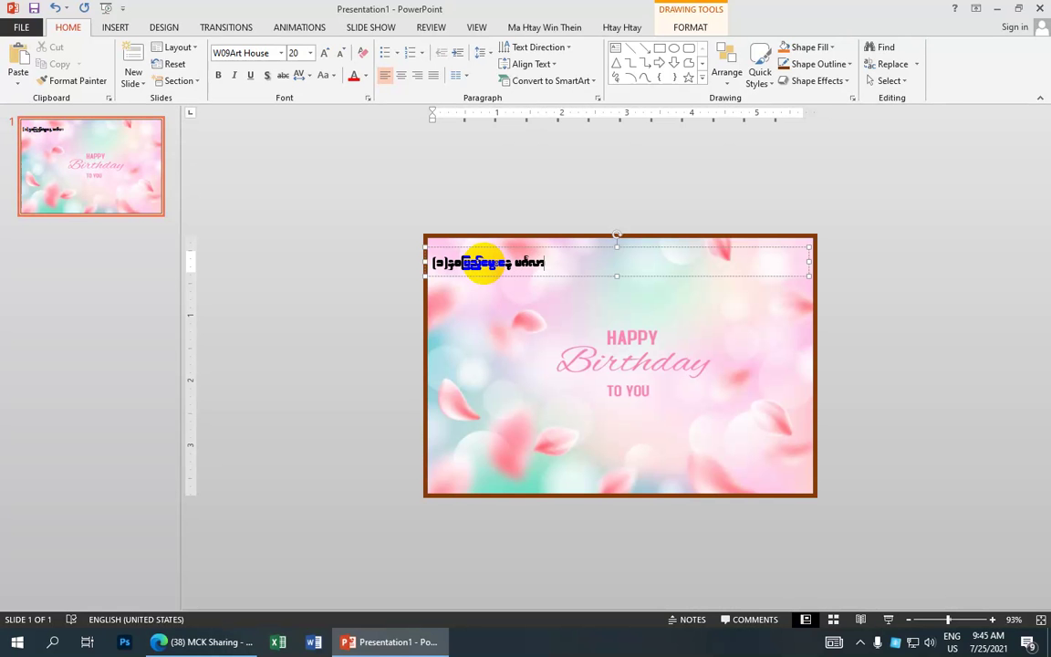
pyautogui.write('ားကိုကြီးကျော')
pyautogui.write('်')
pyautogui.write('တ်')
pyautogui.write('ြ')
pyautogui.write('က')
pyautogui.write('ား')
pyautogui.write('လ')
pyautogui.write('ျ')
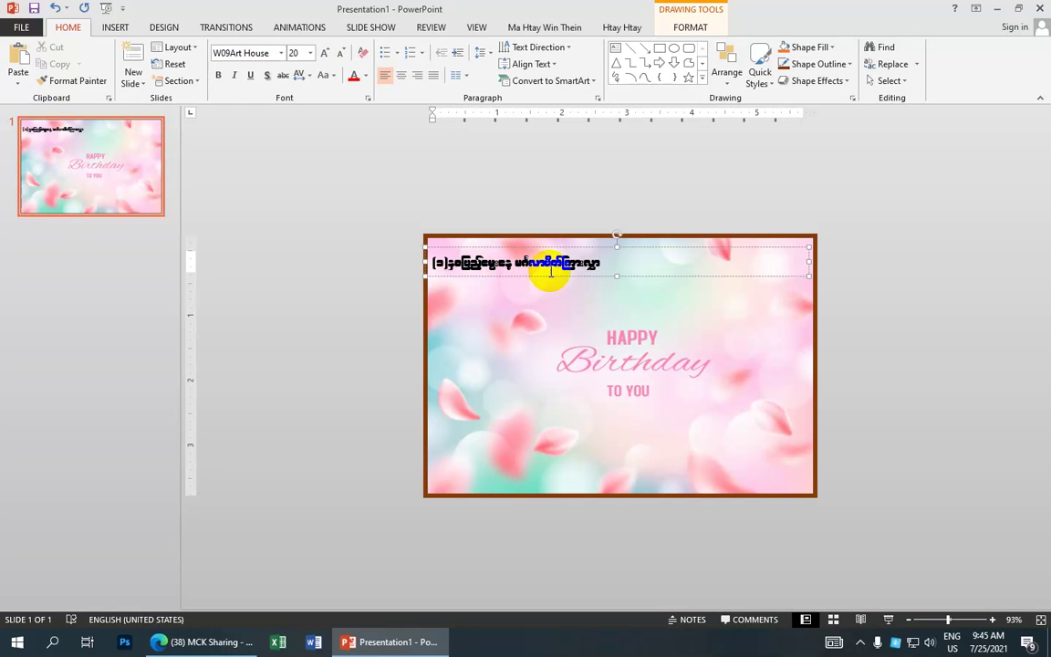
pyautogui.doubleClick(582, 264)
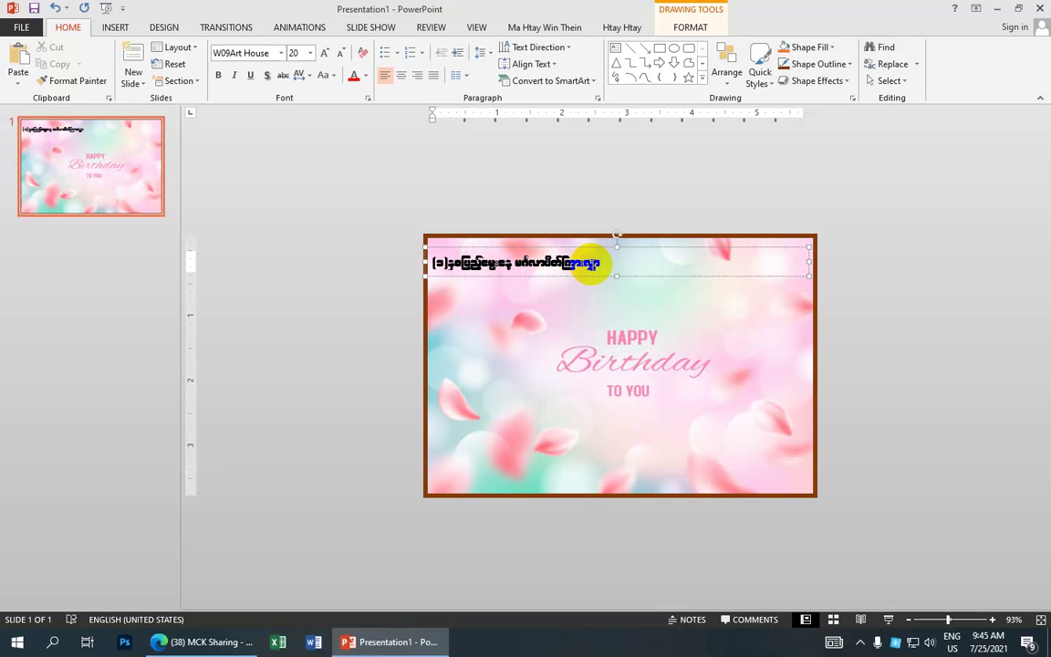
# Make the first Burmese greeting line 28 pt and center it on the card.
pyautogui.tripleClick(584, 264)
pyautogui.click(310, 53)
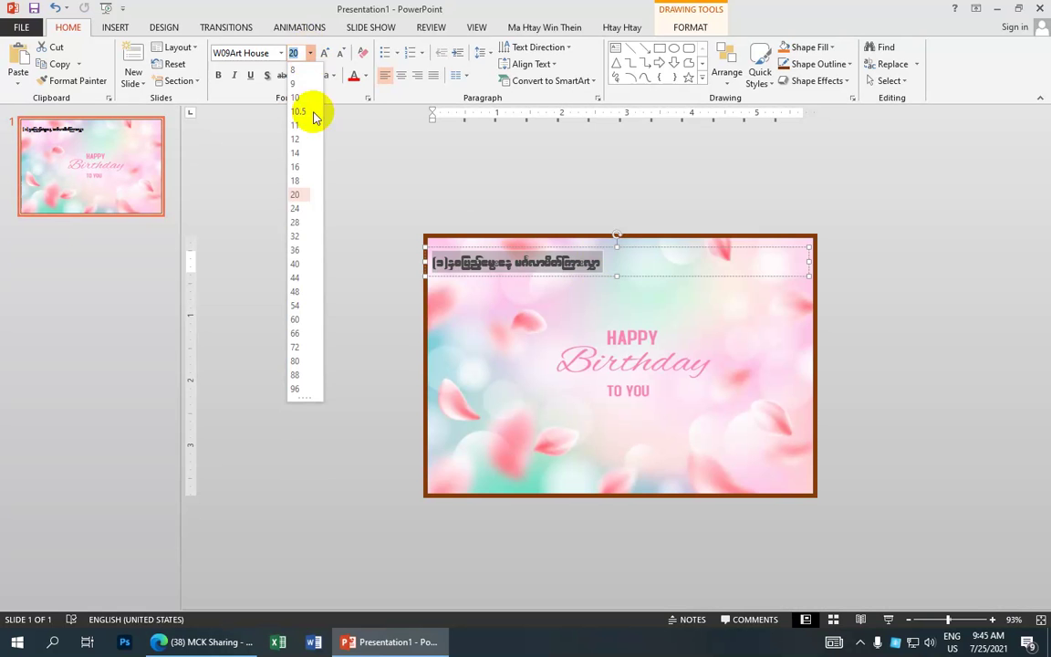
pyautogui.click(295, 222)
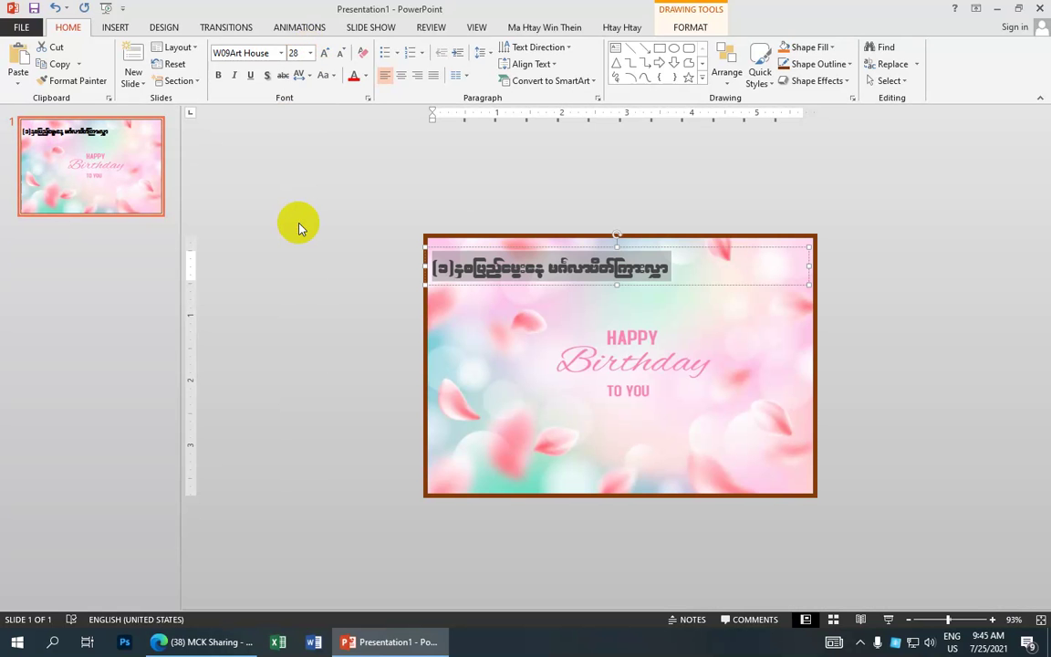
pyautogui.click(402, 83)
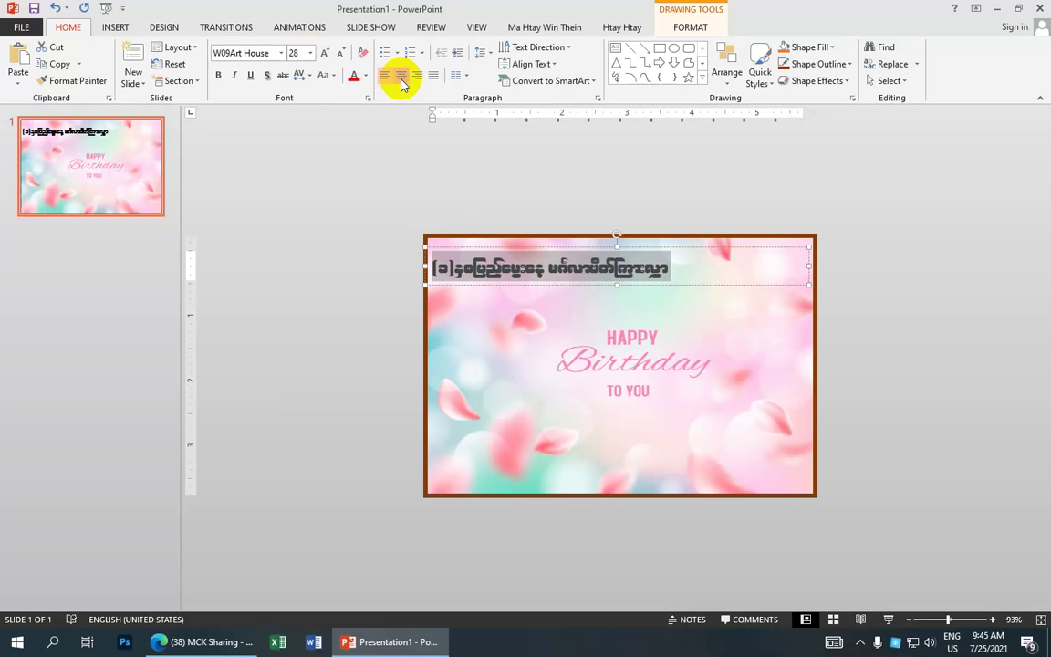
pyautogui.click(734, 273)
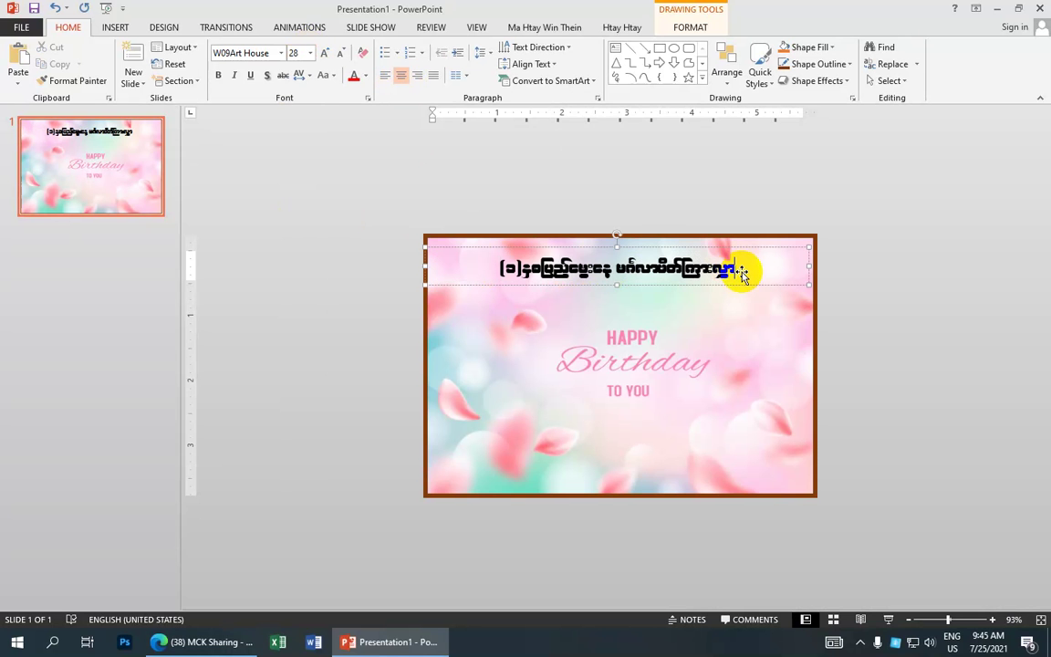
# Type the second Burmese greeting line on a new line, fixing mistyped characters.
pyautogui.press('Return')
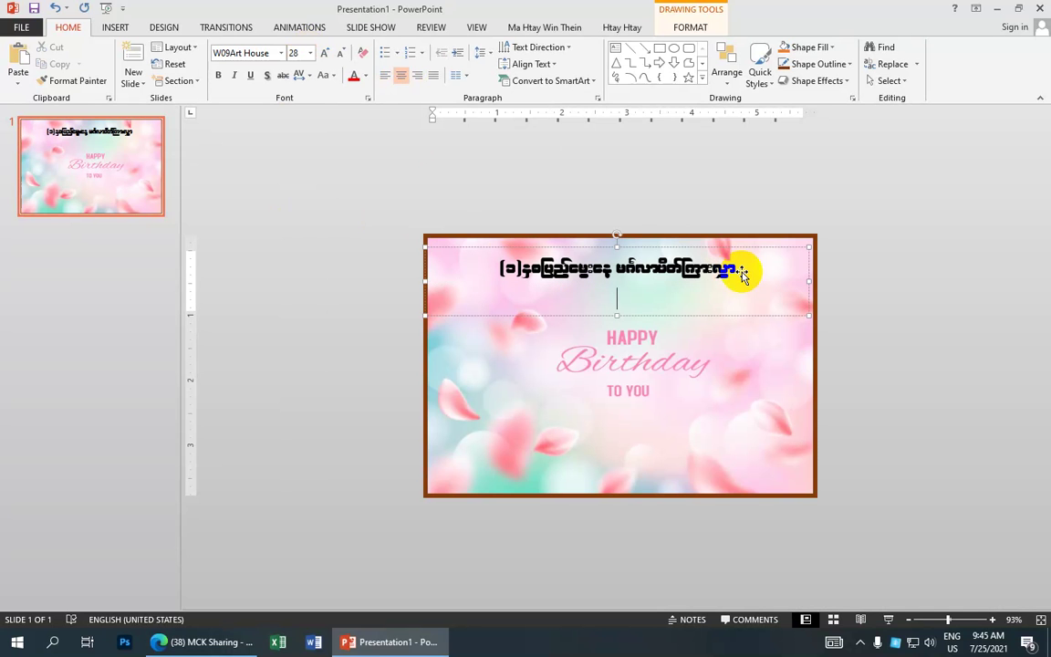
pyautogui.write('အနု')
pyautogui.write('စ')
pyautogui.write('း')
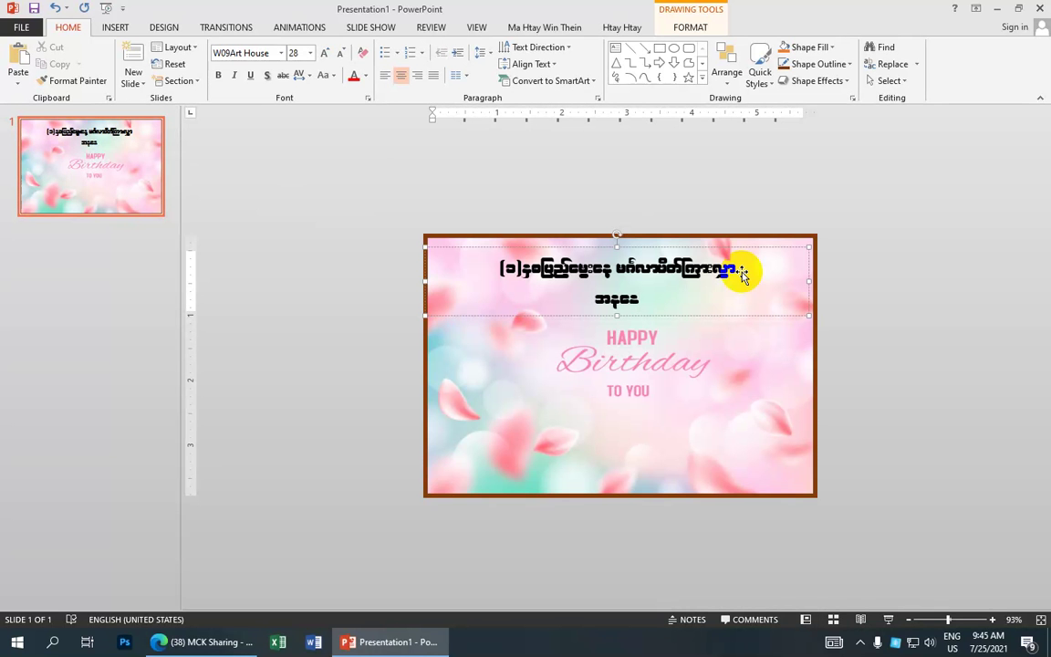
pyautogui.write('့')
pyautogui.write('ာြ')
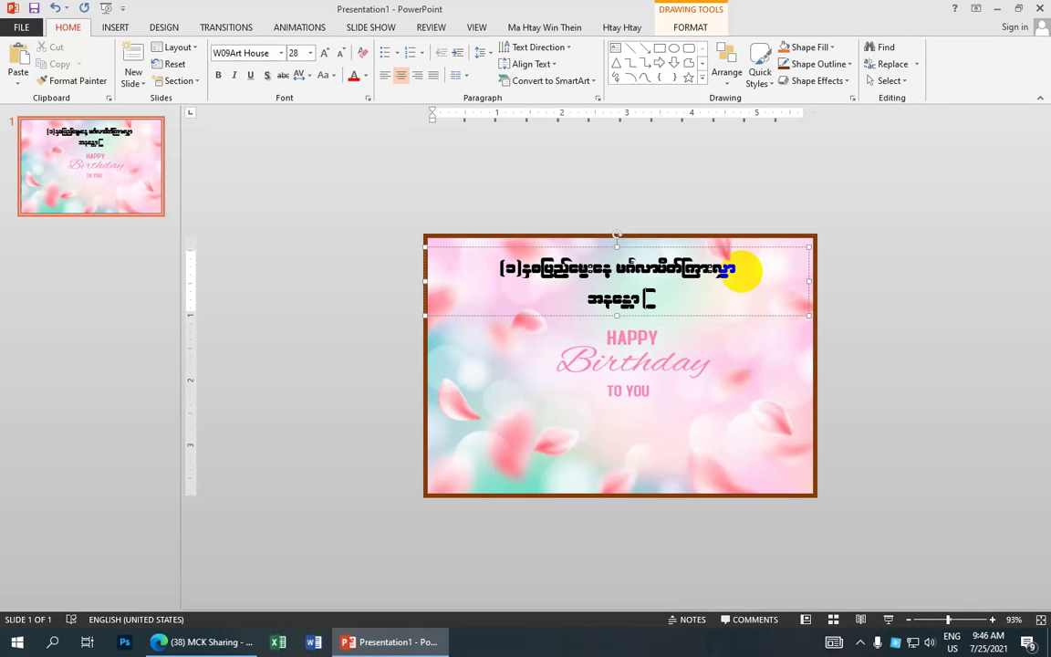
pyautogui.press('BackSpace')
pyautogui.write('၊ အ')
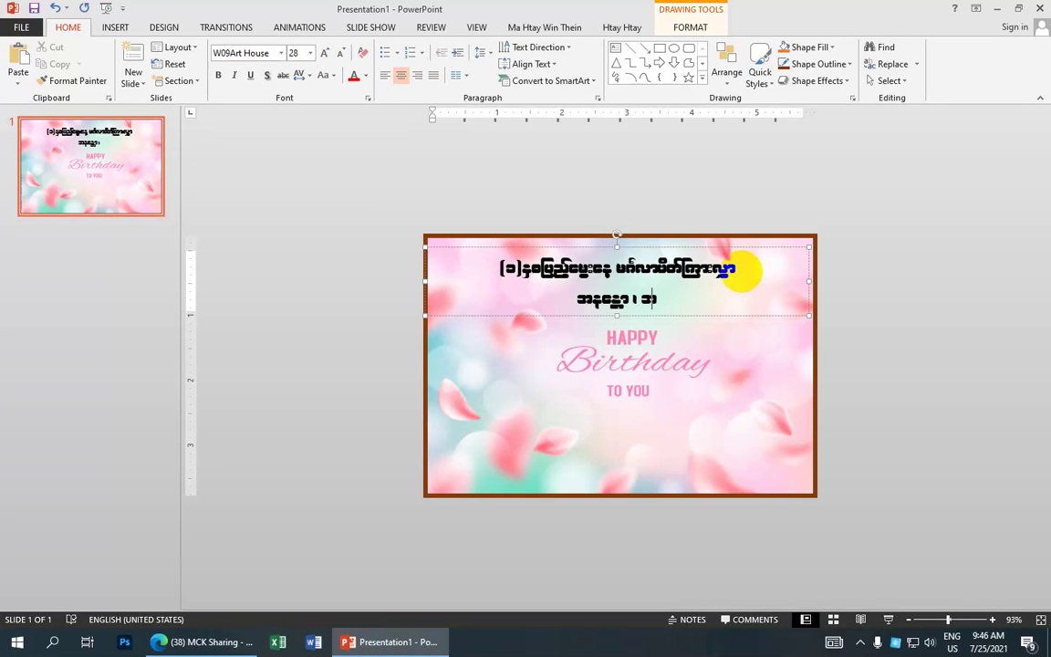
pyautogui.write('နု')
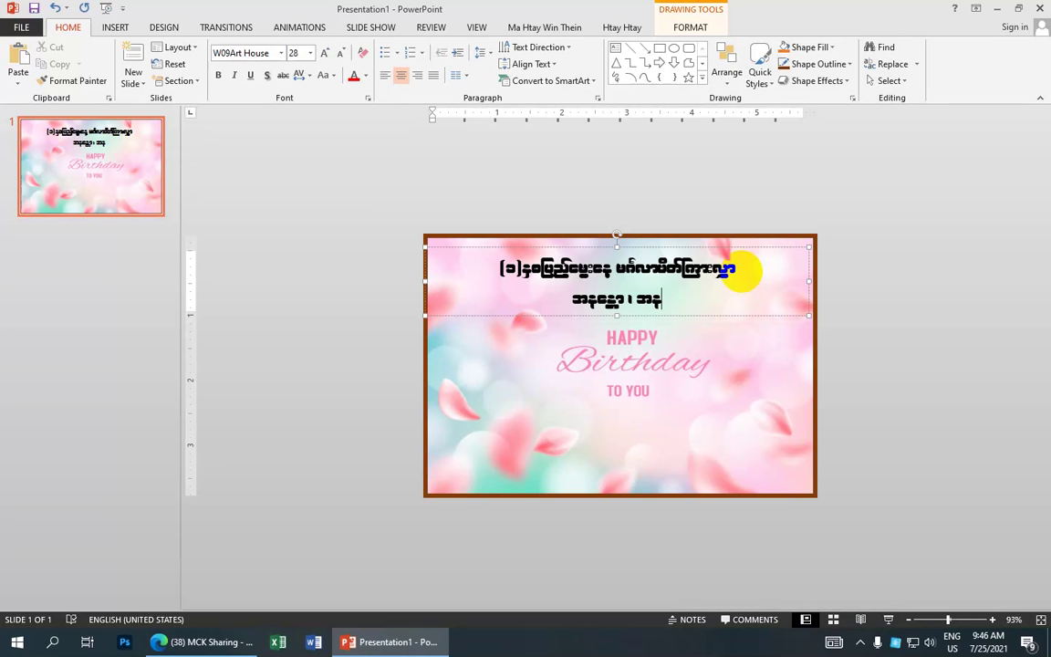
pyautogui.write('န')
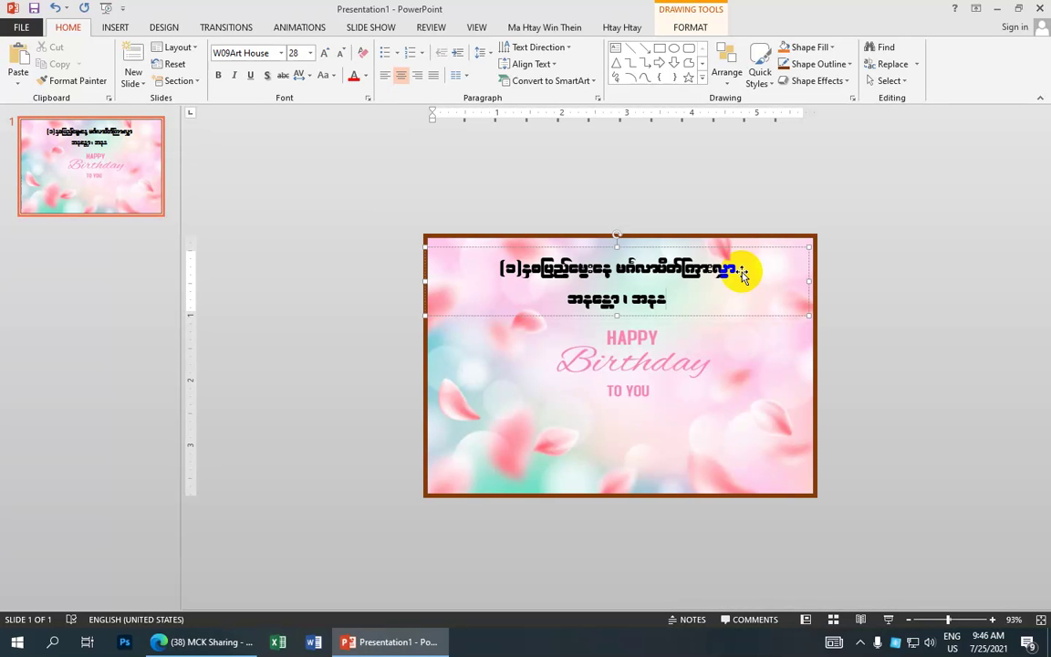
pyautogui.write('ဲ့')
pyautogui.write('ဝါ')
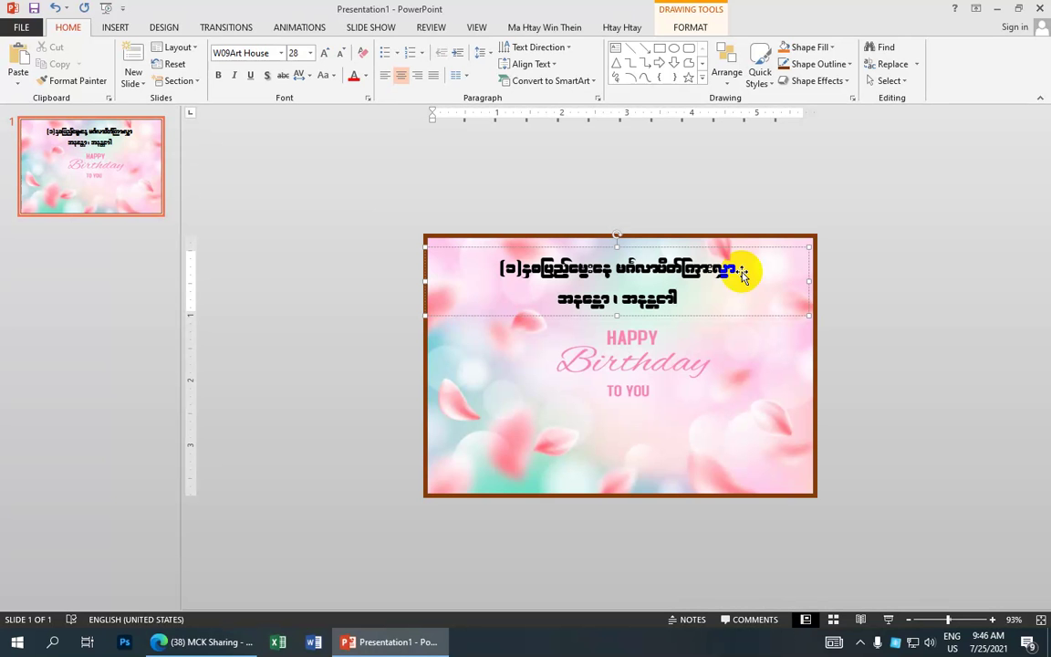
pyautogui.press('BackSpace')
pyautogui.press('BackSpace')
pyautogui.write('ငါ')
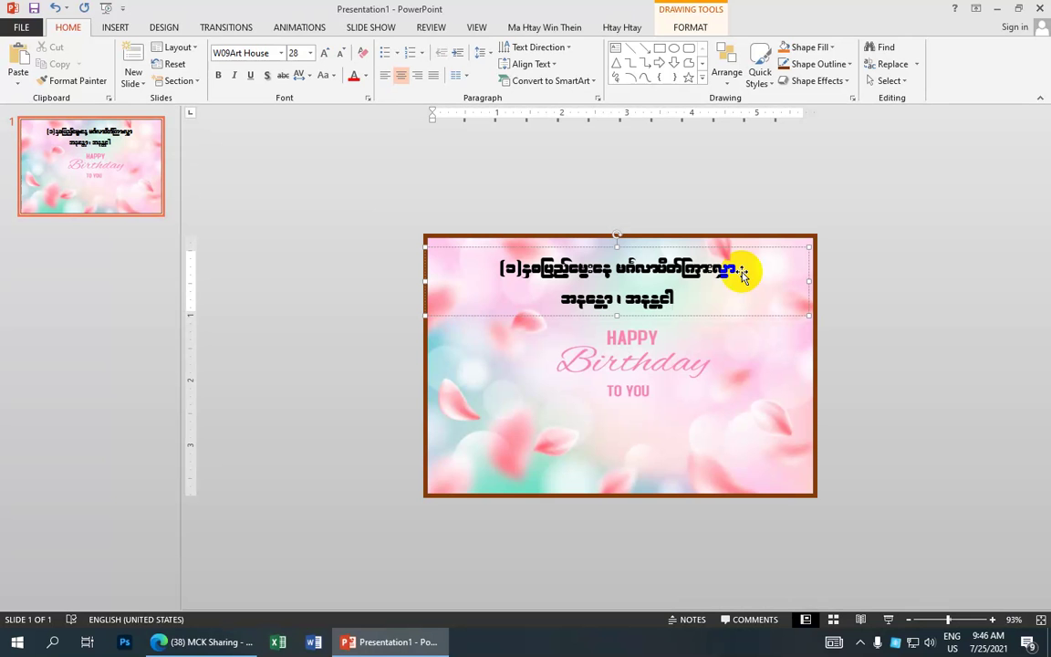
pyautogui.write('်းပါး')
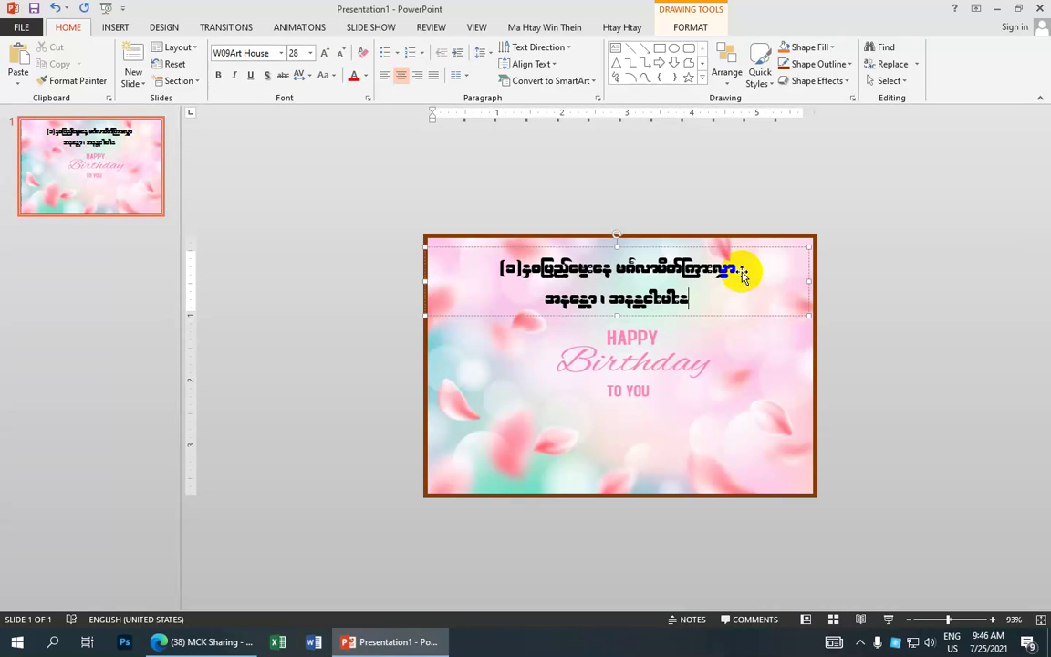
pyautogui.write('နဲ့')
pyautogui.press('BackSpace')
pyautogui.press('BackSpace')
pyautogui.write('ှင့်')
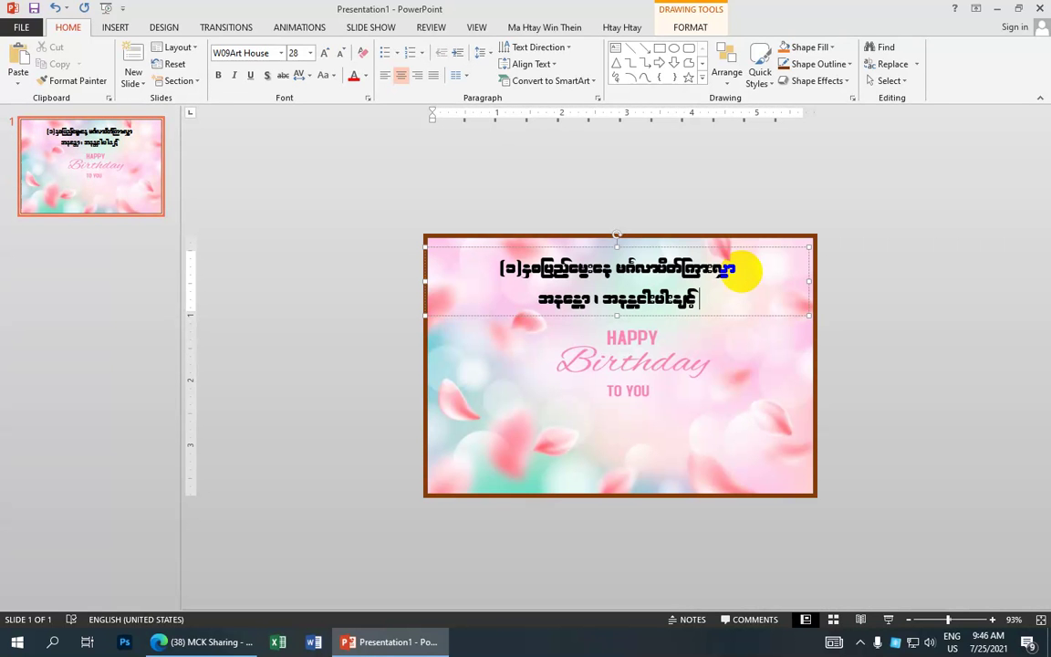
pyautogui.write(' ဒ')
pyautogui.write('ှ')
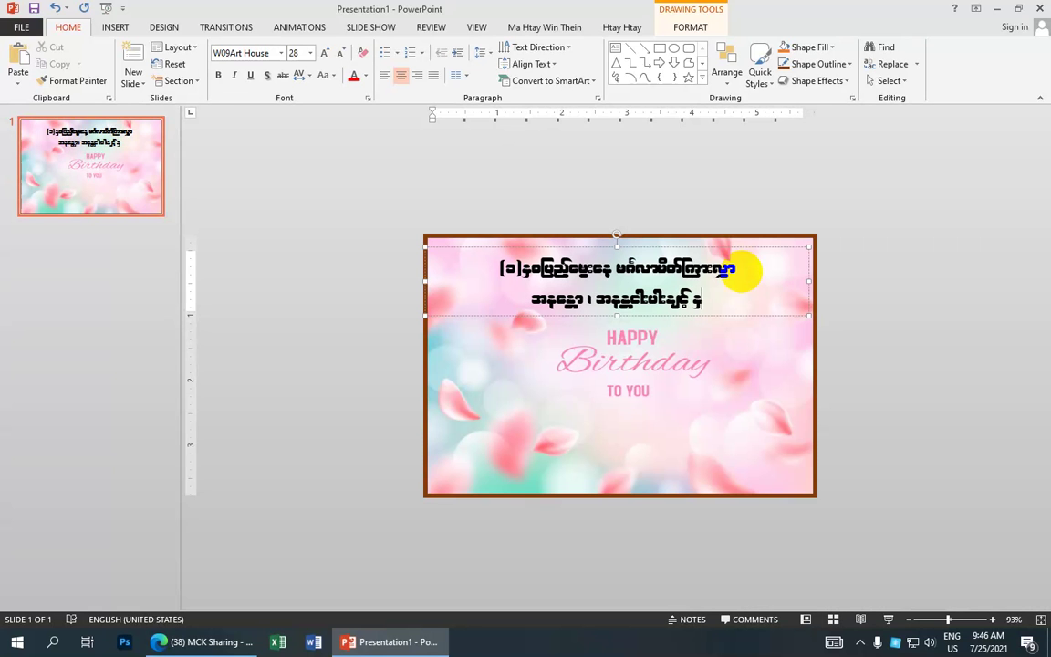
pyautogui.write('စ်')
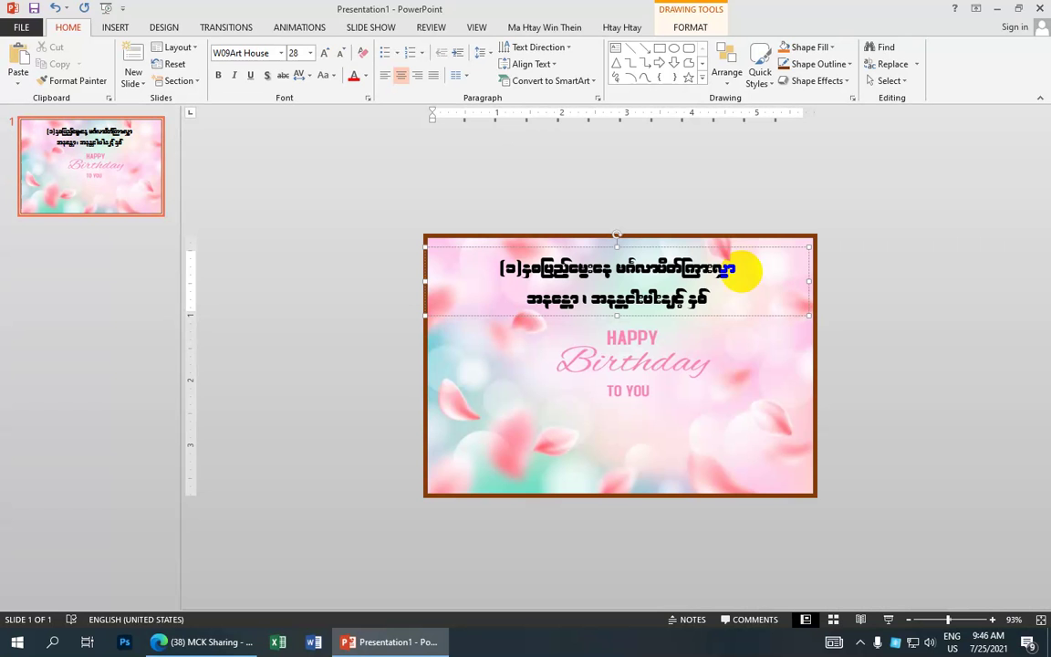
pyautogui.write('မက်')
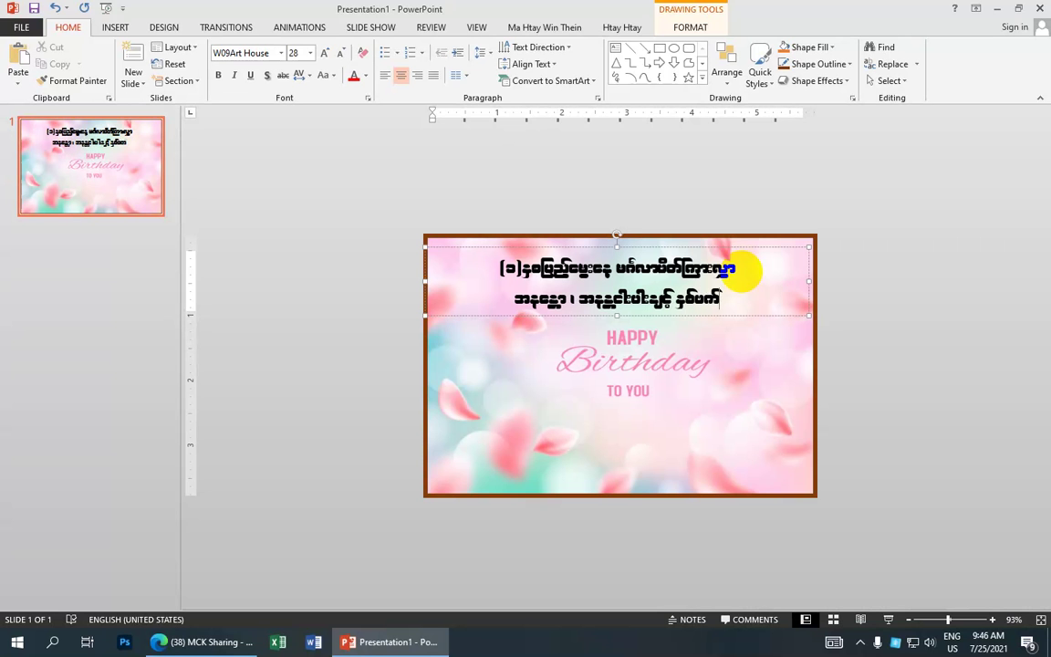
pyautogui.write('သော')
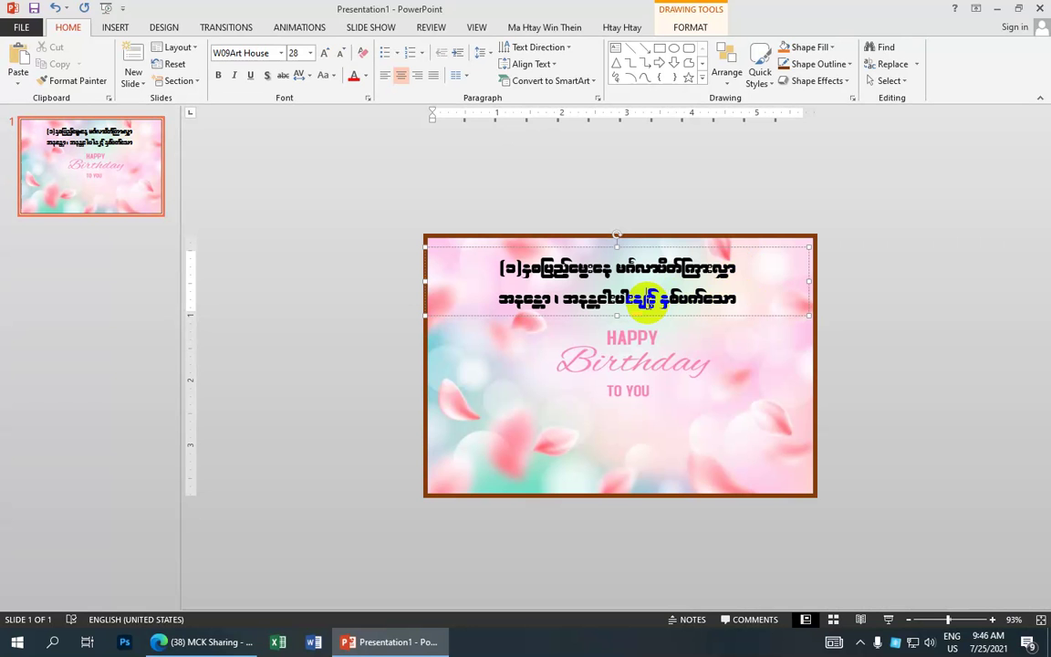
pyautogui.click(743, 294)
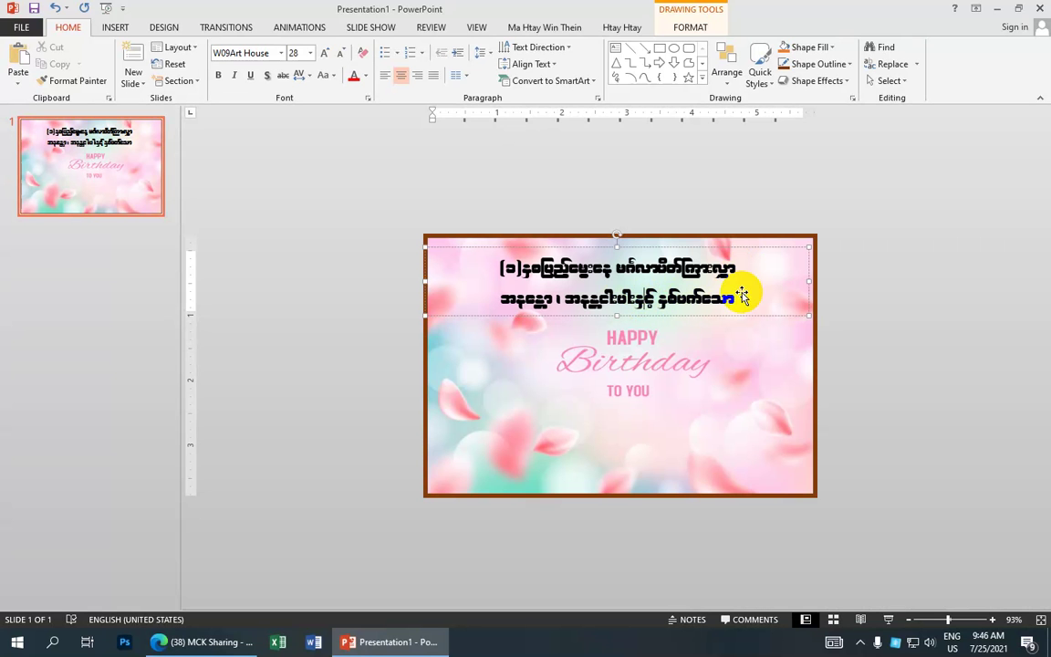
pyautogui.doubleClick(734, 298)
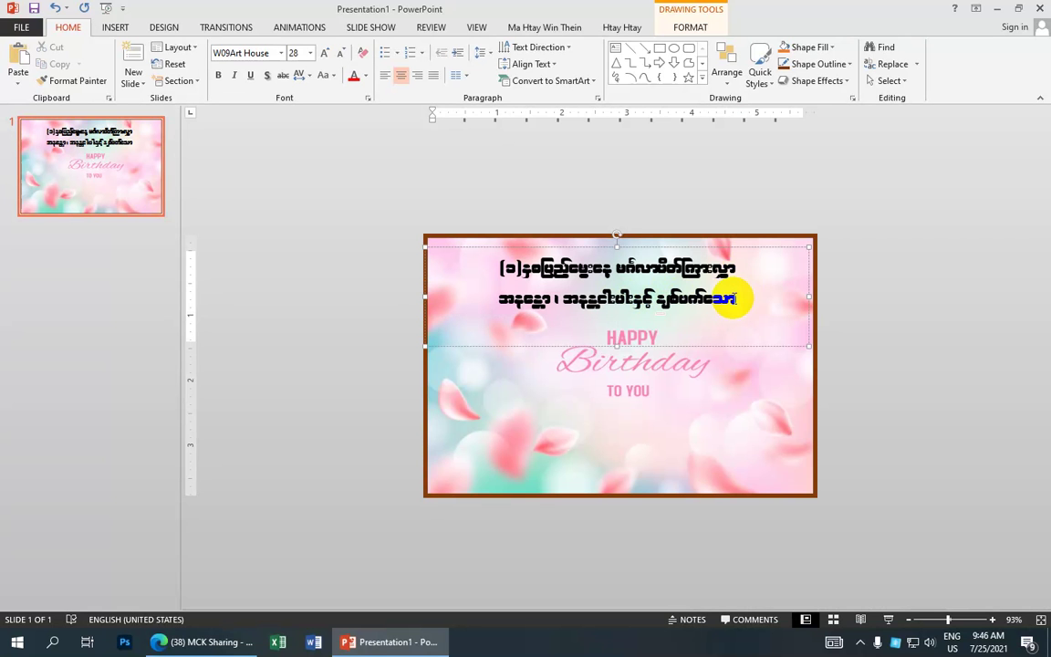
# Type the third Burmese line and correct its first word and final syllable.
pyautogui.write('rd')
pyautogui.write('krd')
pyautogui.write(';')
pyautogui.write(' +')
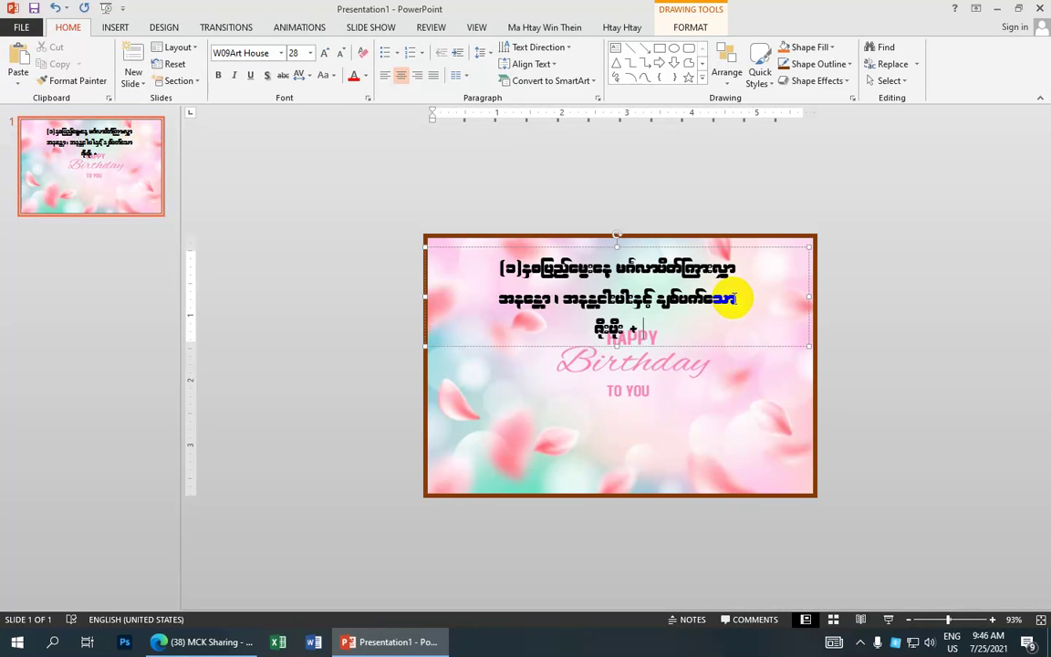
pyautogui.write('၆')
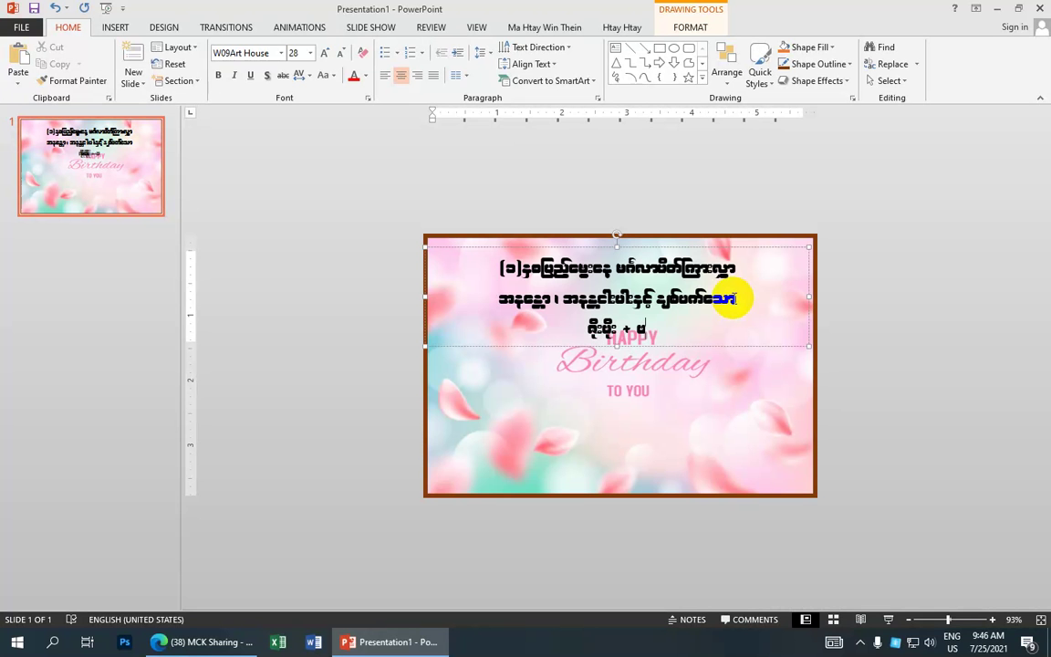
pyautogui.write('၂')
pyautogui.write('း')
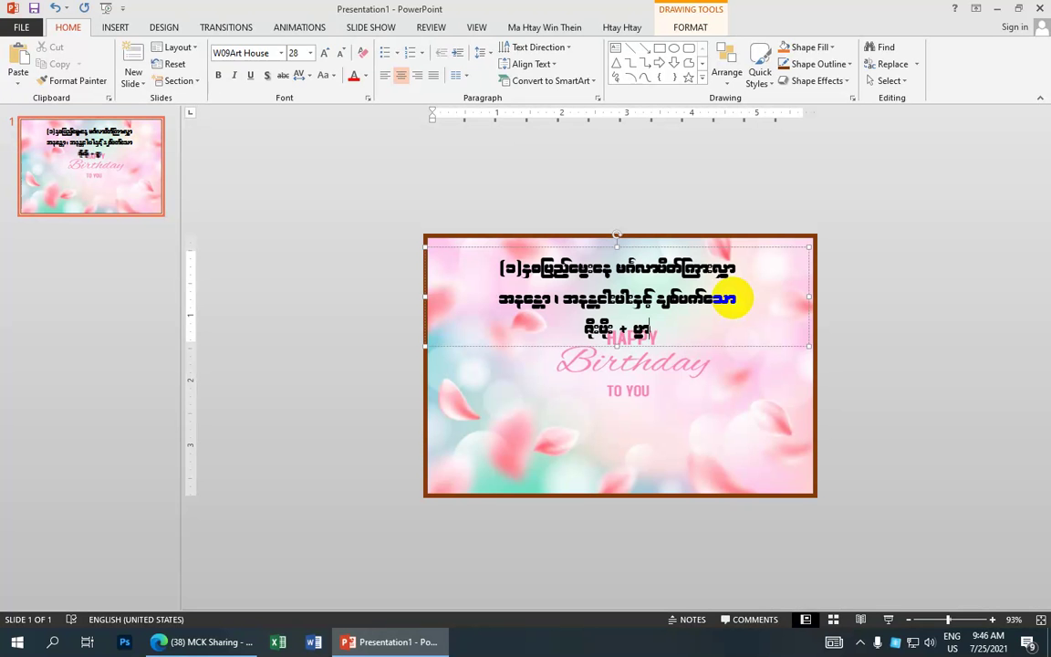
pyautogui.write('ေန')
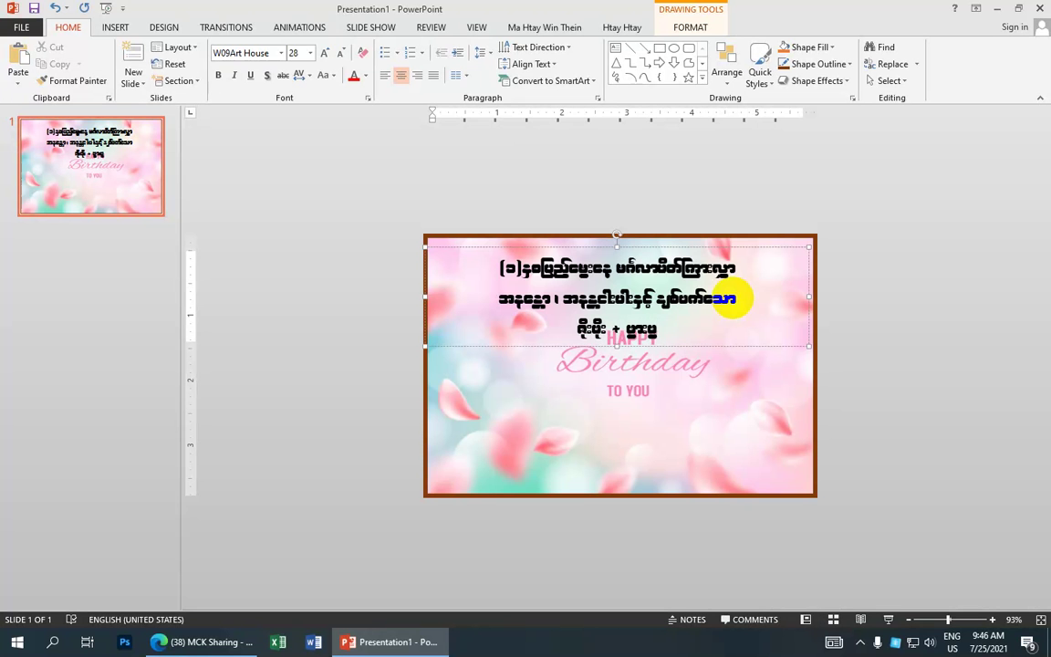
pyautogui.write('ေ့')
pyautogui.write('မျ')
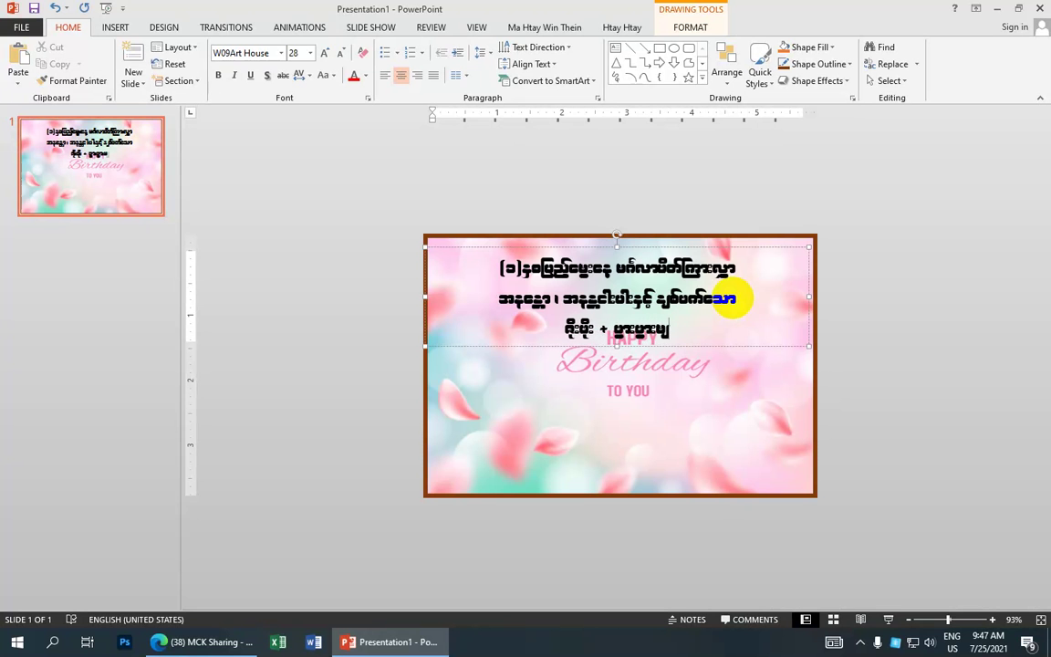
pyautogui.write('ားသော')
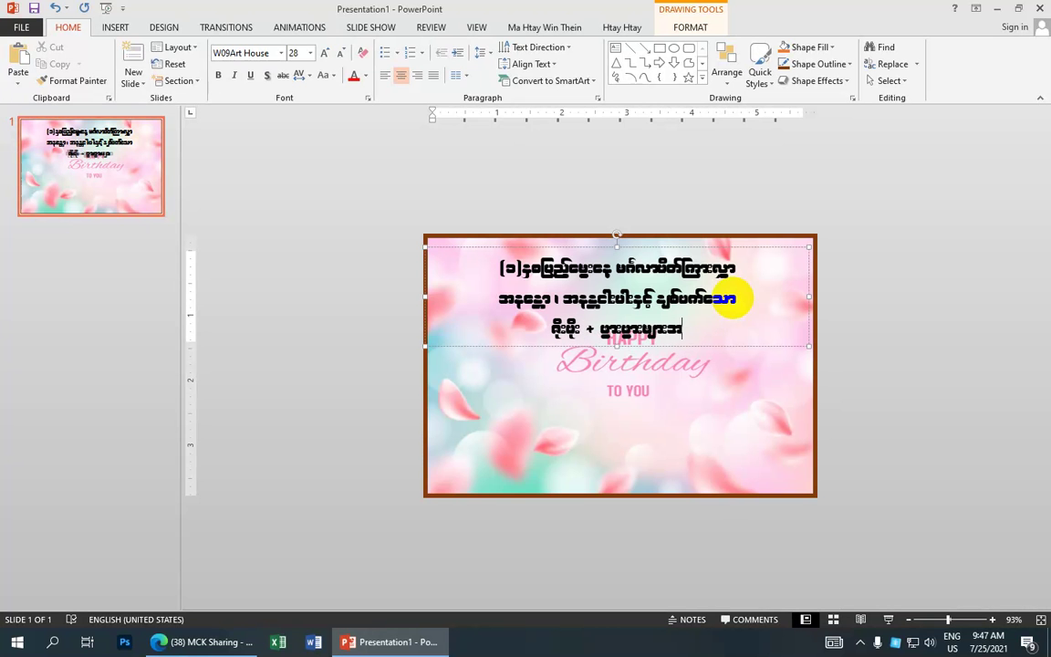
pyautogui.moveTo(549, 327); pyautogui.dragTo(575, 326)
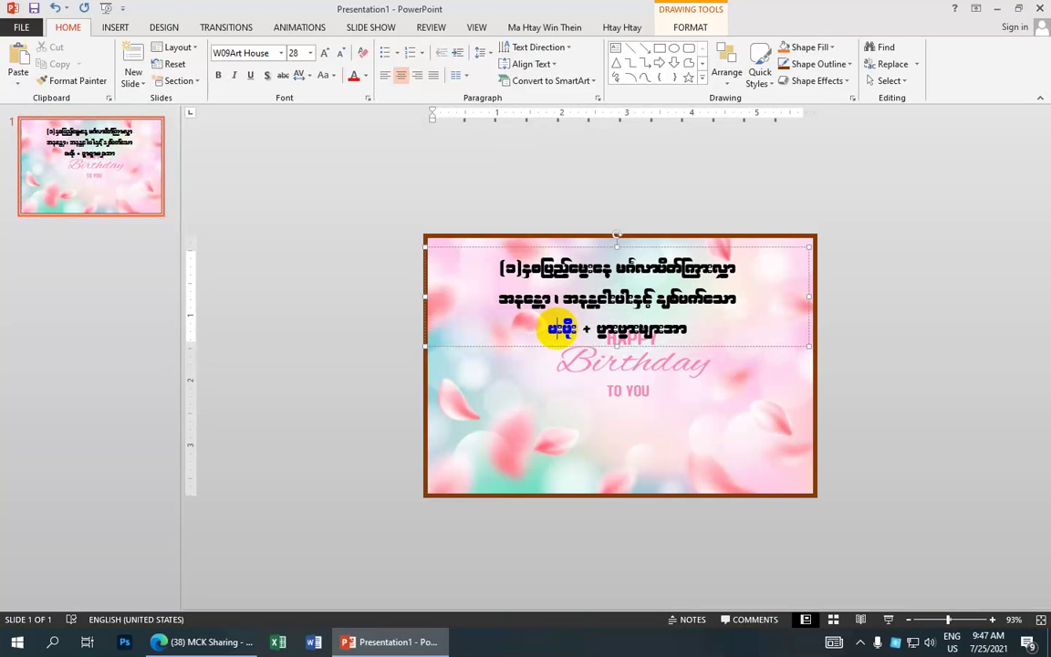
pyautogui.write('ိုး')
pyautogui.doubleClick(690, 329)
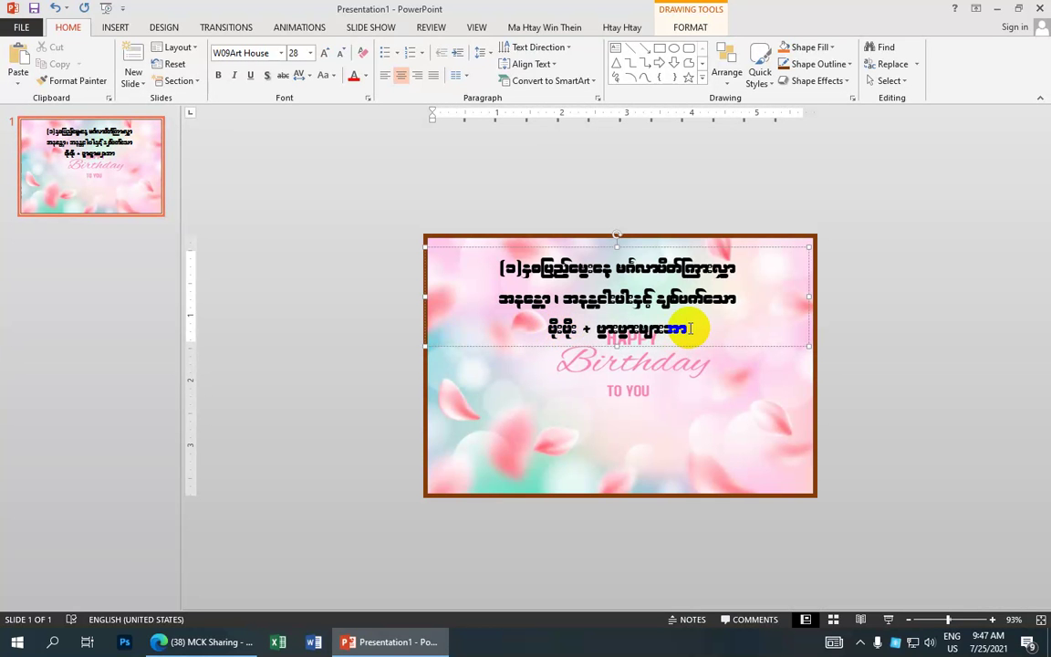
pyautogui.write('အားလ')
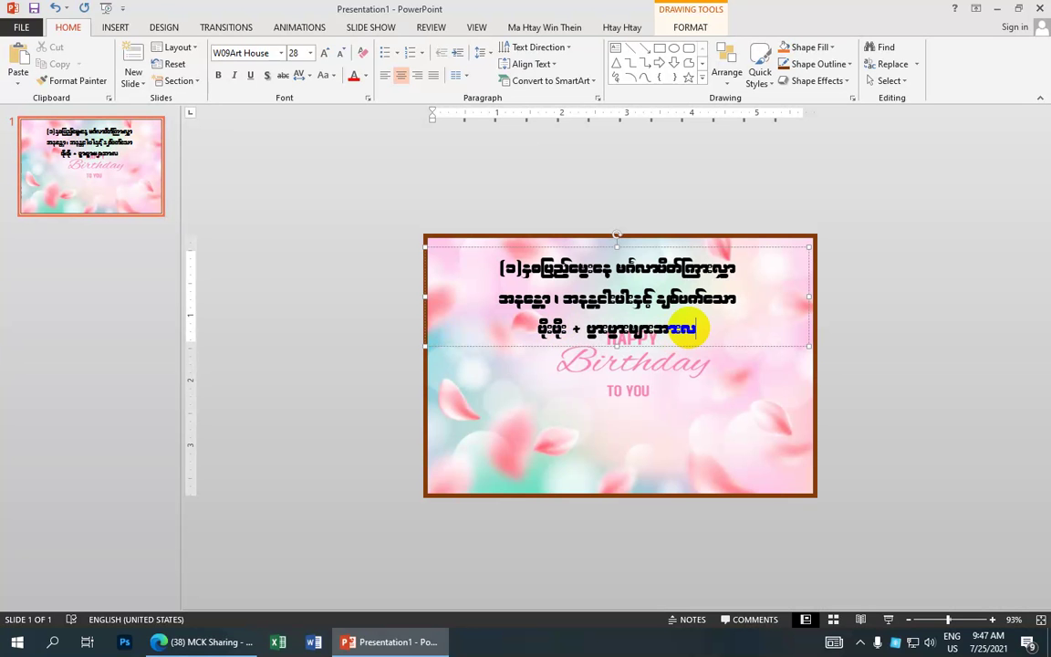
pyautogui.write(' အမှ')
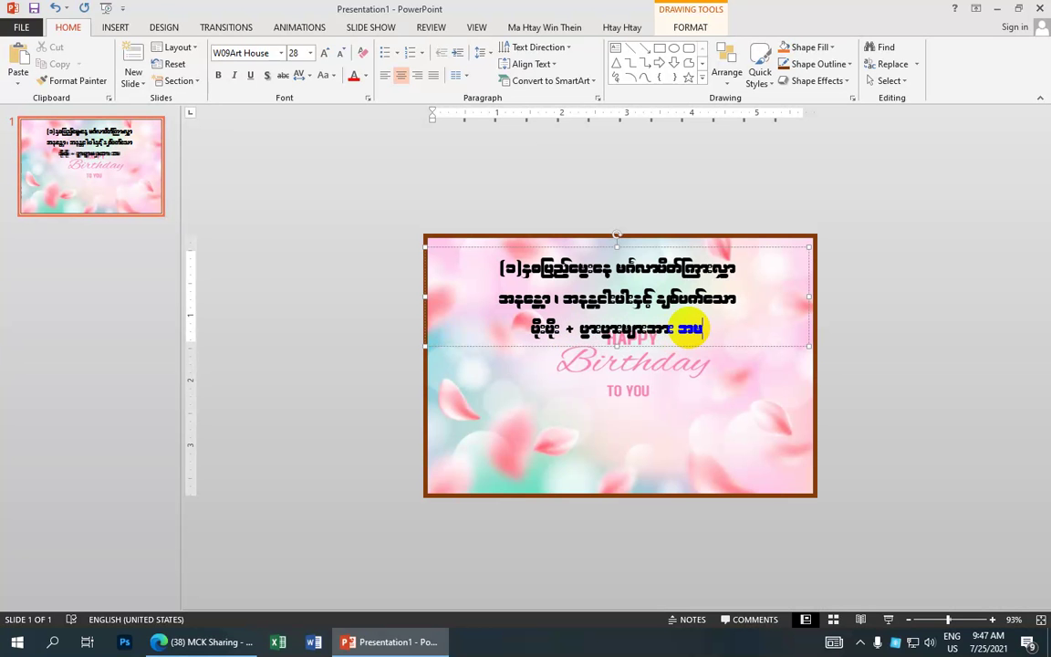
pyautogui.write('ူ')
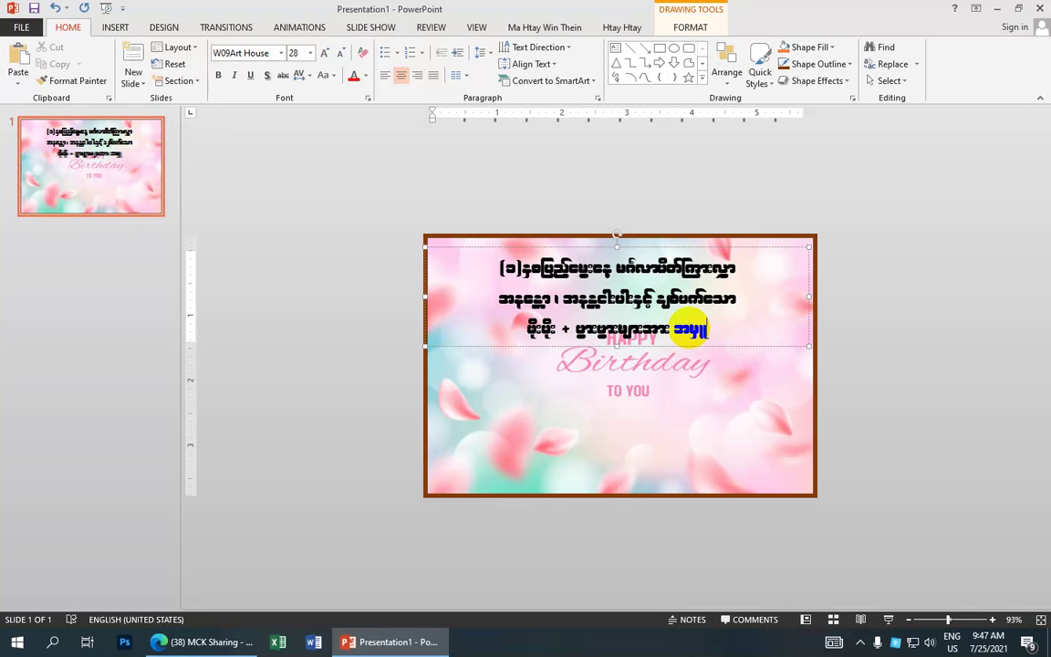
pyautogui.write('းထ')
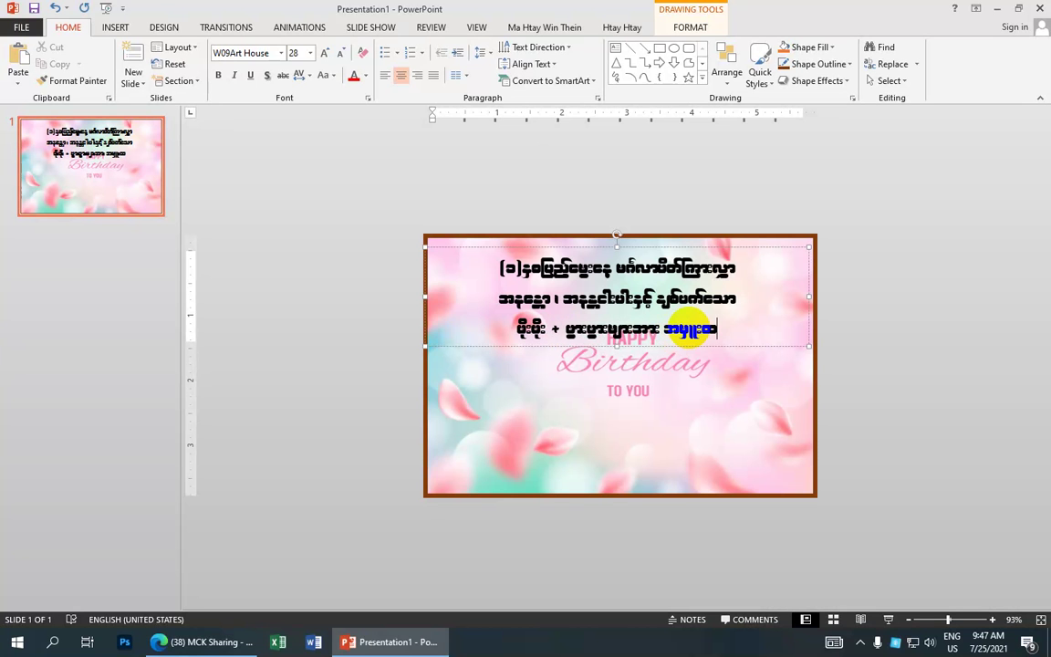
pyautogui.write('ား')
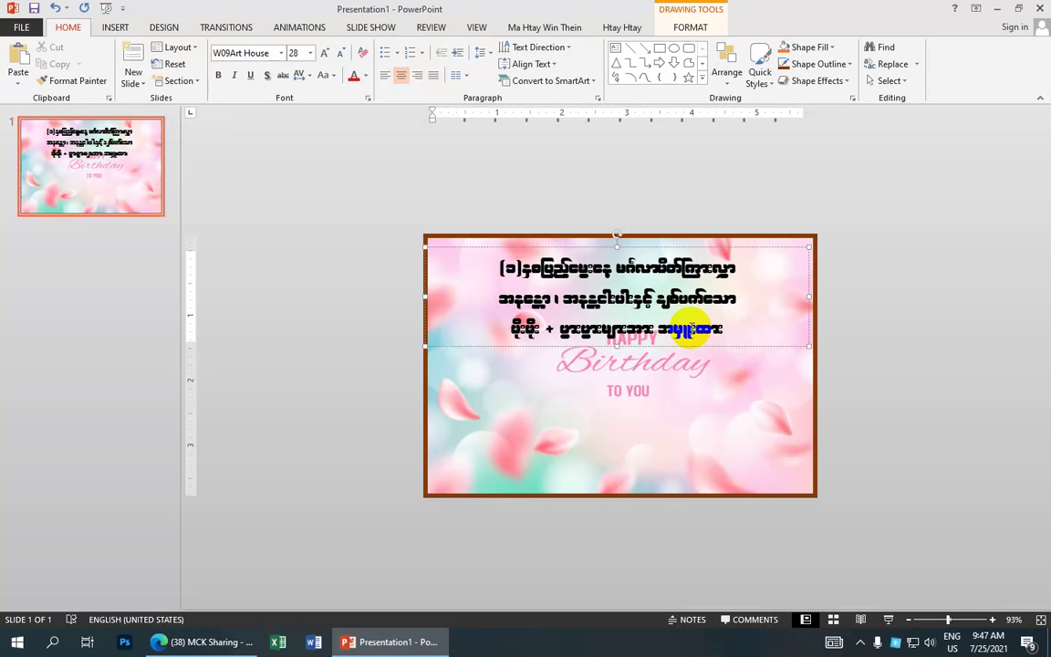
pyautogui.moveTo(687, 331); pyautogui.dragTo(701, 327)
pyautogui.moveTo(701, 321); pyautogui.dragTo(735, 331)
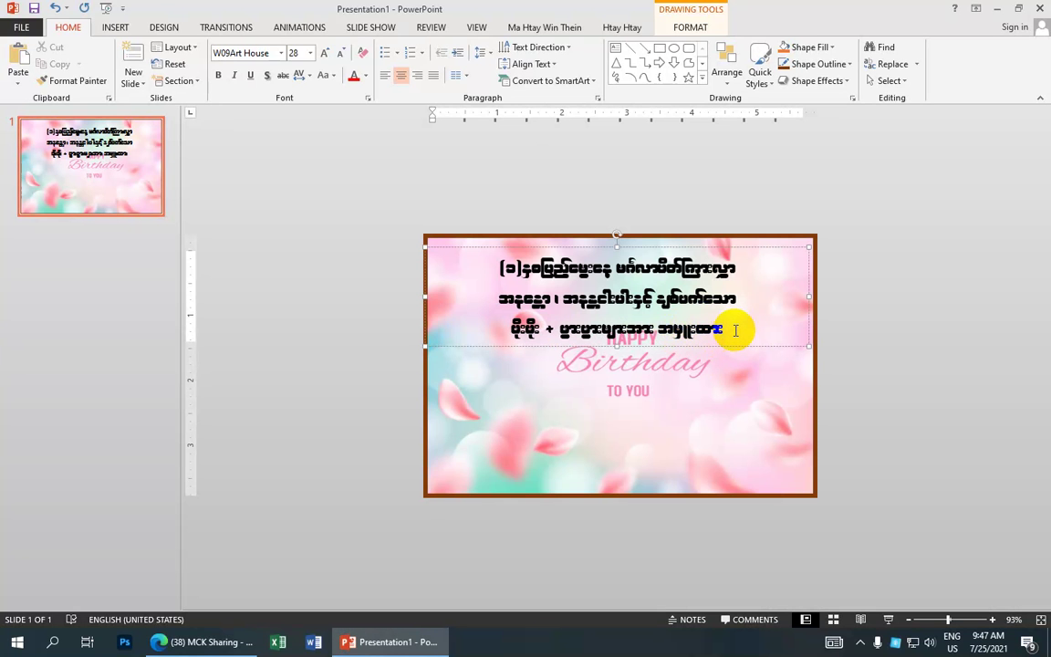
pyautogui.write('၍')
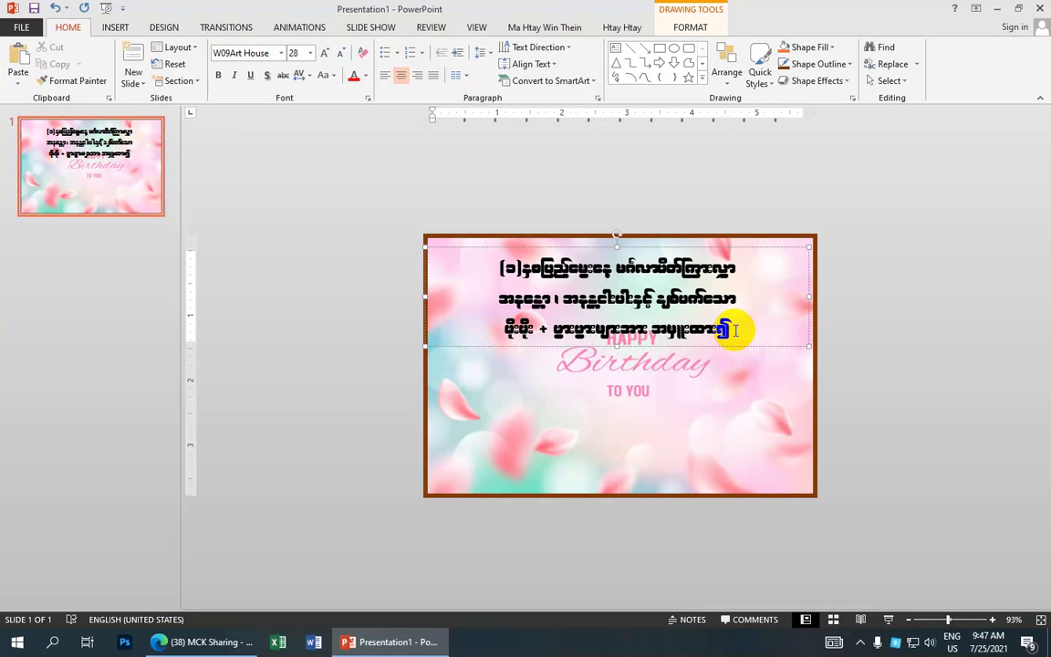
# Start a fourth line and type its Burmese words, including a plus sign.
pyautogui.press('Return')
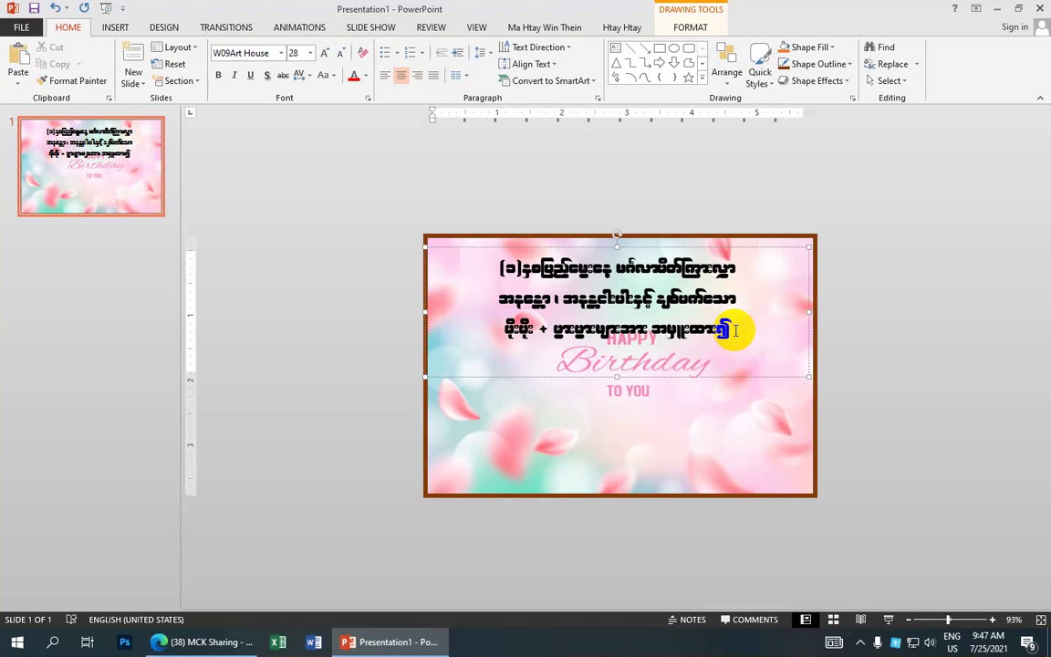
pyautogui.write('ဓျ')
pyautogui.write('စ်')
pyautogui.write('ချ')
pyautogui.press('BackSpace')
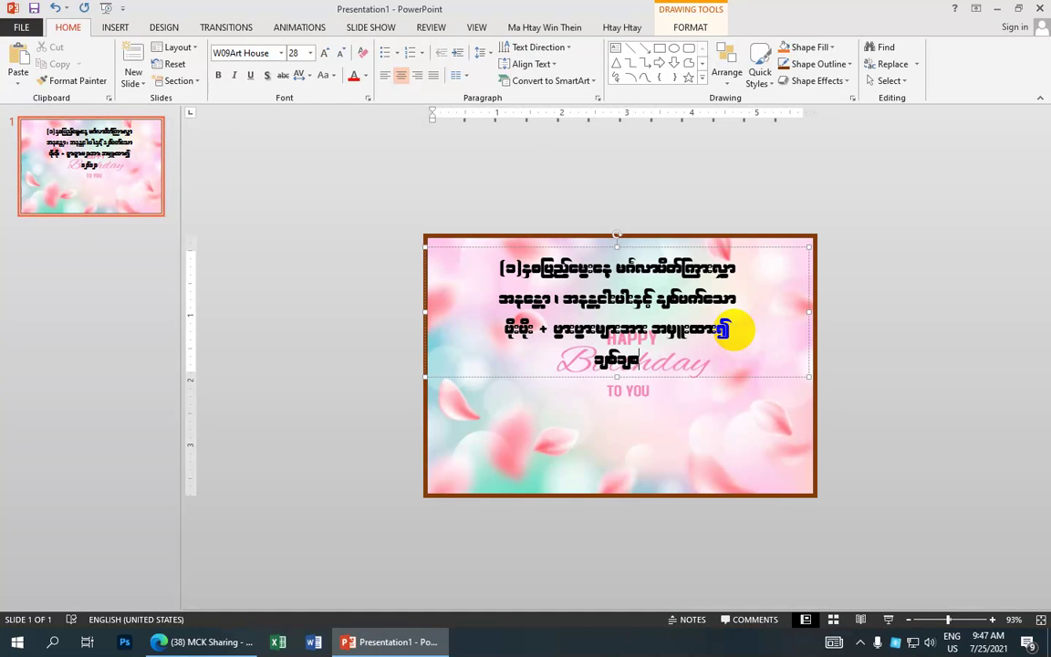
pyautogui.write('င')
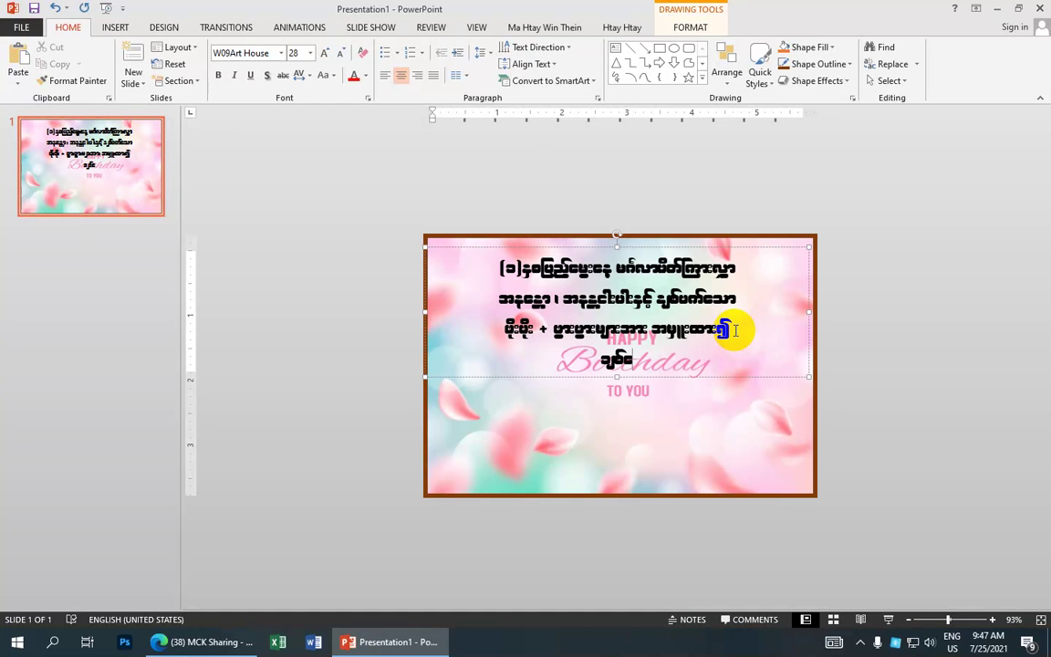
pyautogui.write('်မေ')
pyautogui.write('မေ')
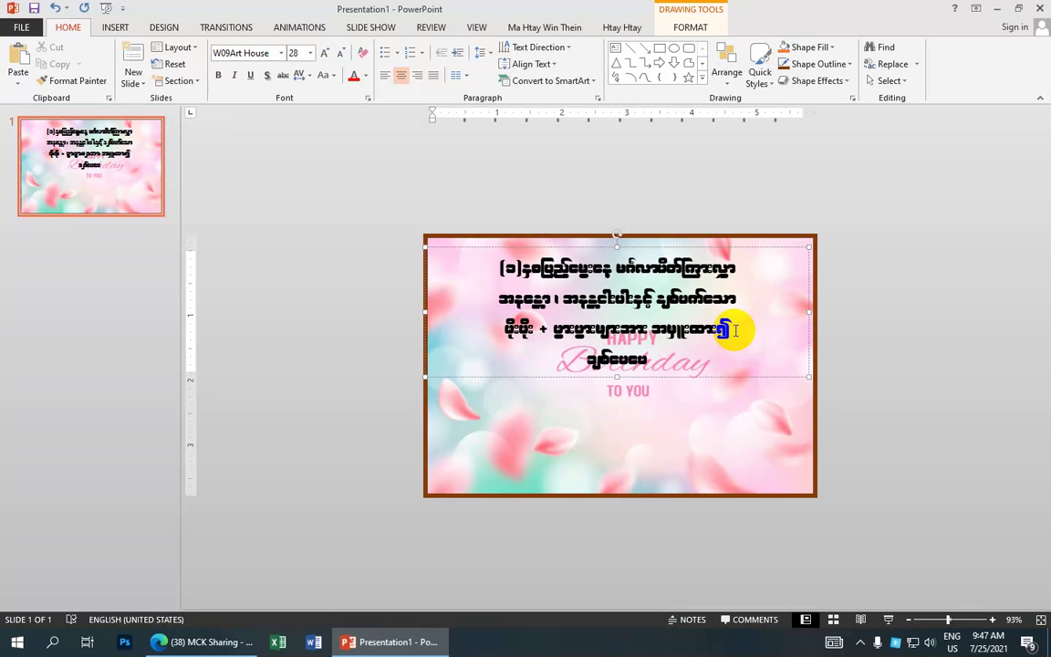
pyautogui.write('ဋီ')
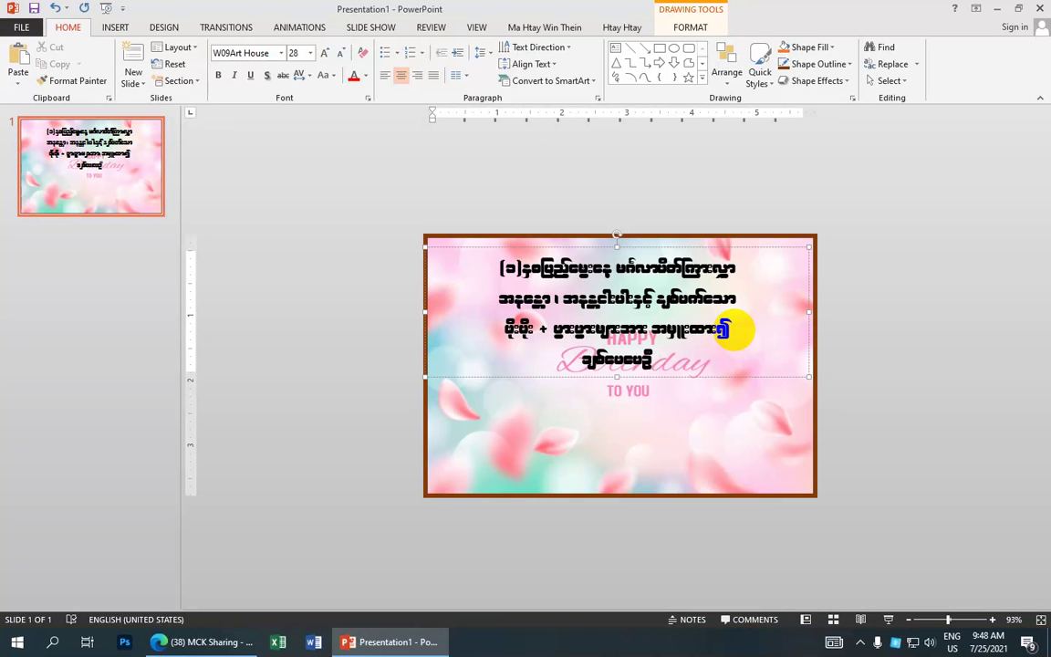
pyautogui.write('းန')
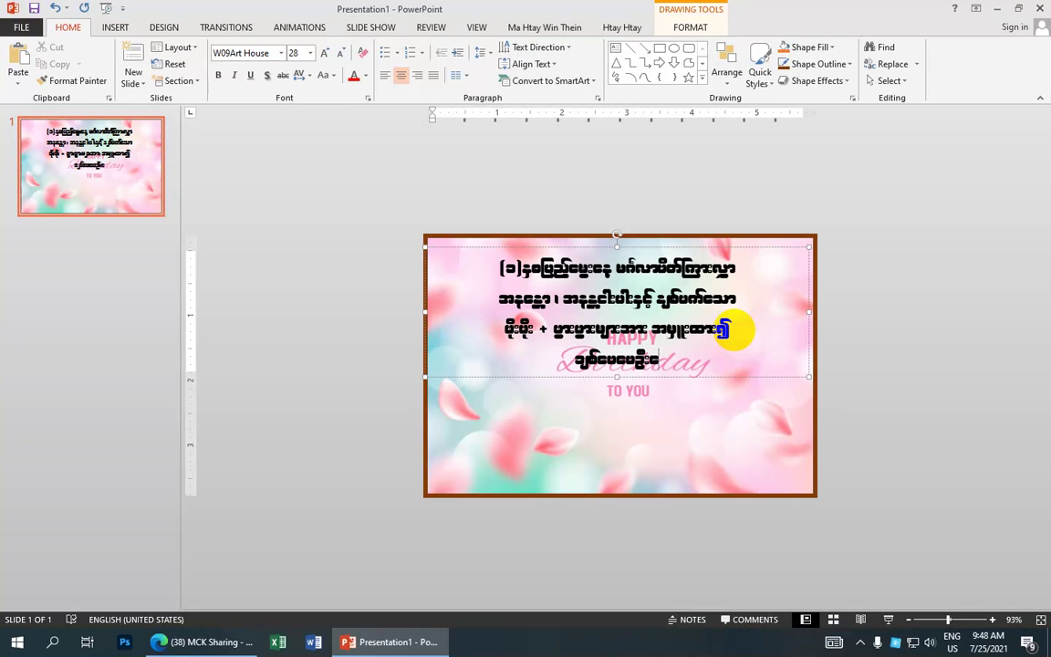
pyautogui.write('ေကေ')
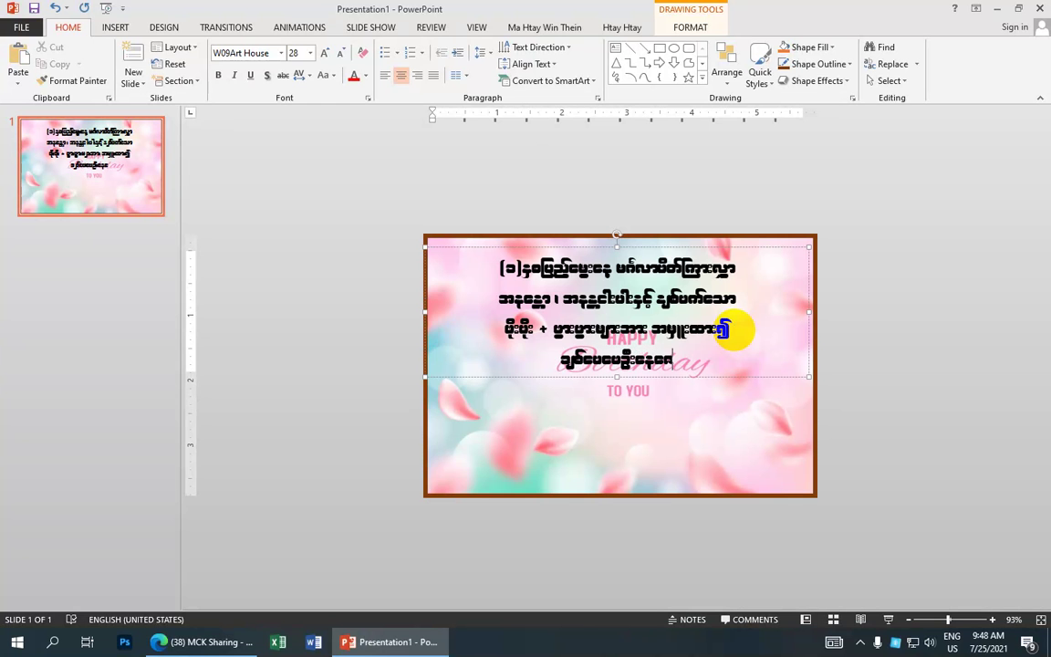
pyautogui.write('်')
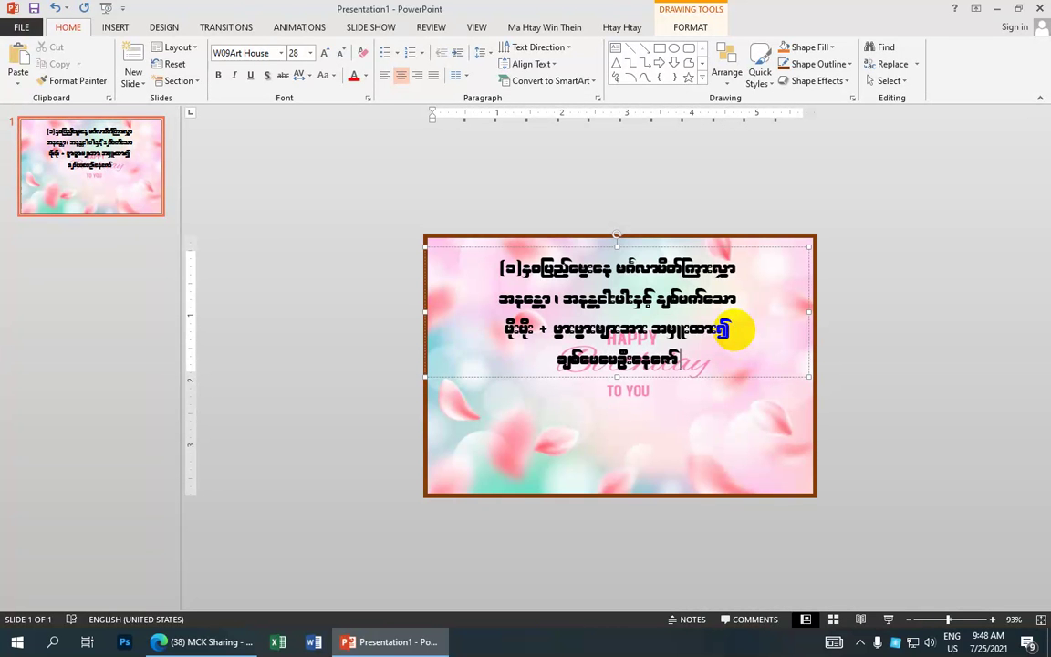
pyautogui.write(' +')
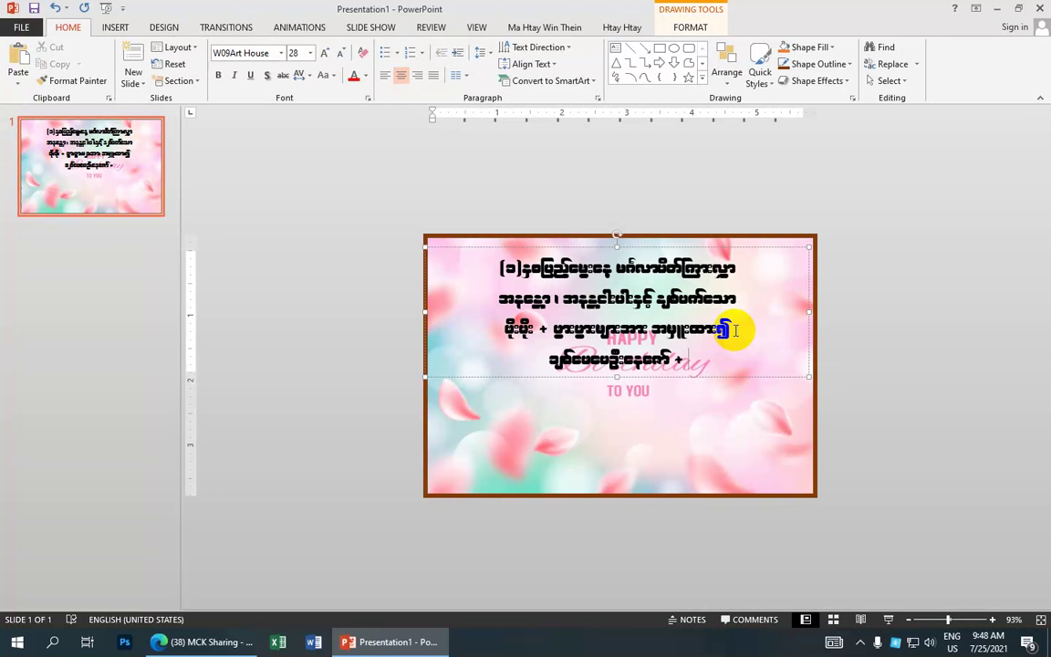
pyautogui.click(692, 361)
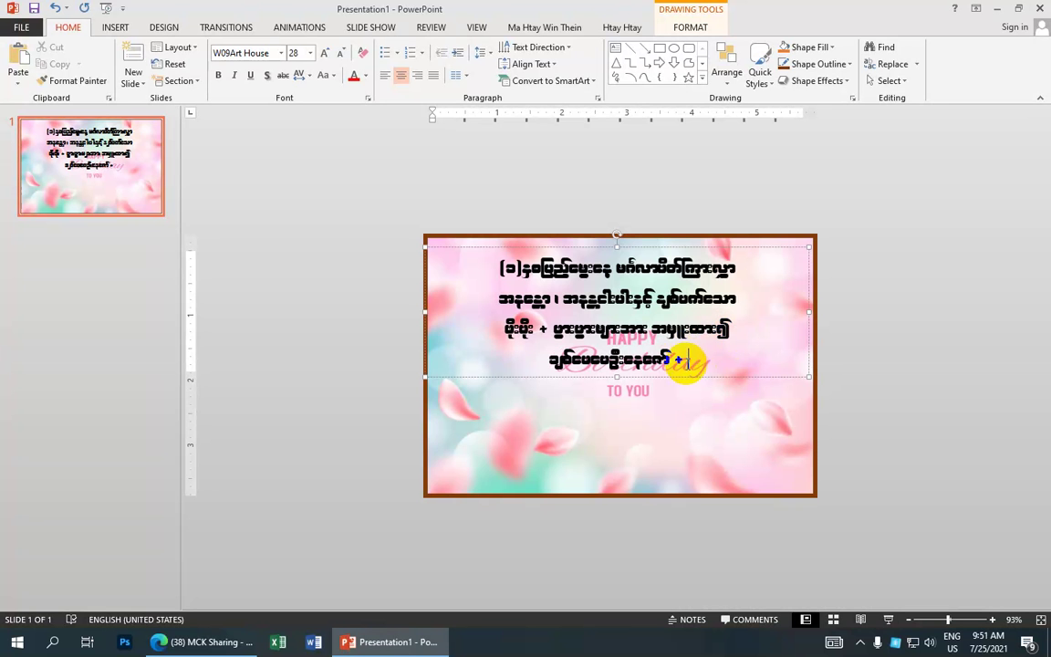
pyautogui.write('ချစ်')
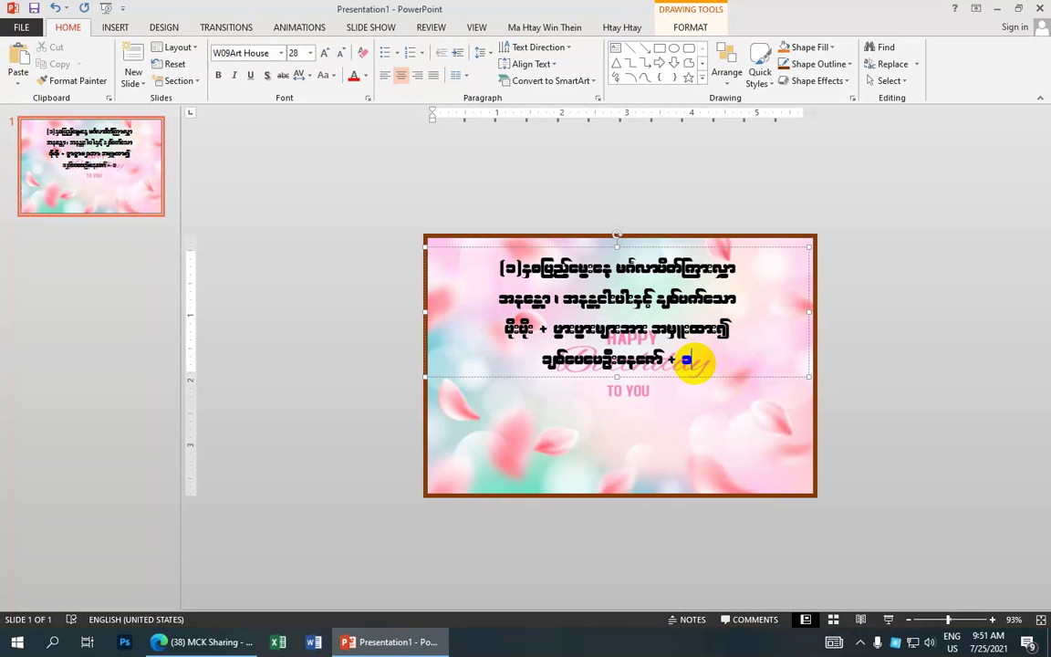
pyautogui.write('ပေပေ')
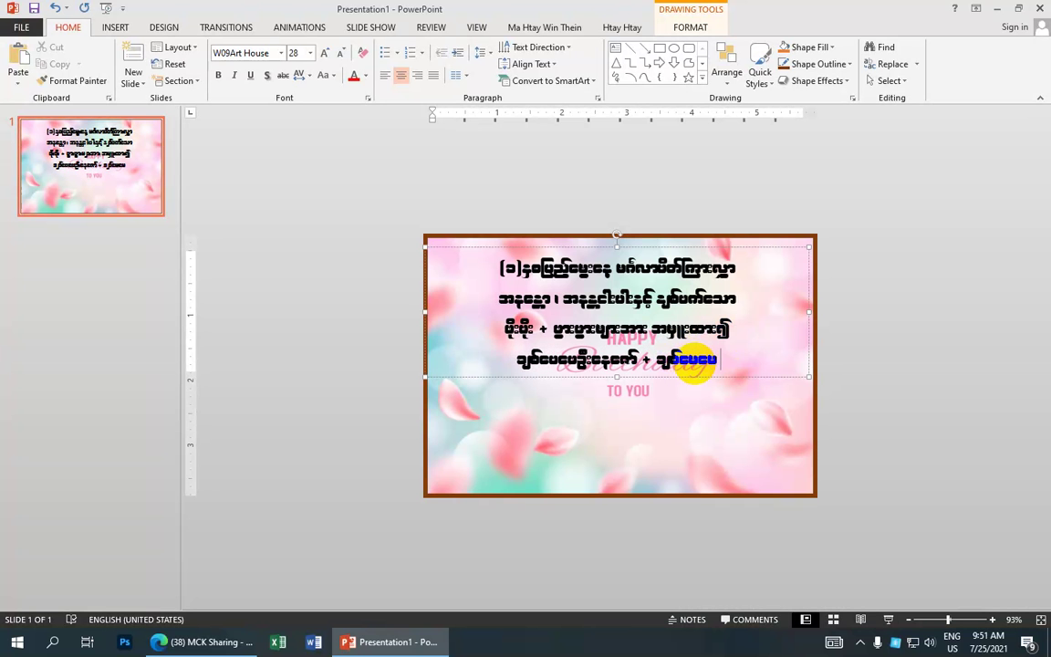
pyautogui.write(' ေ')
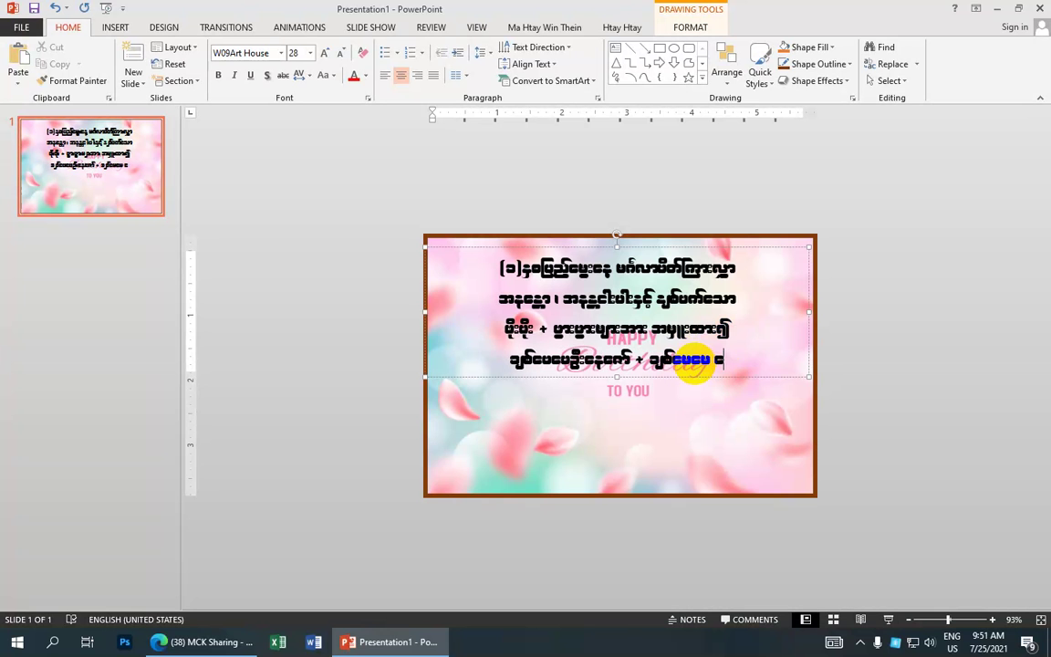
pyautogui.doubleClick(734, 362)
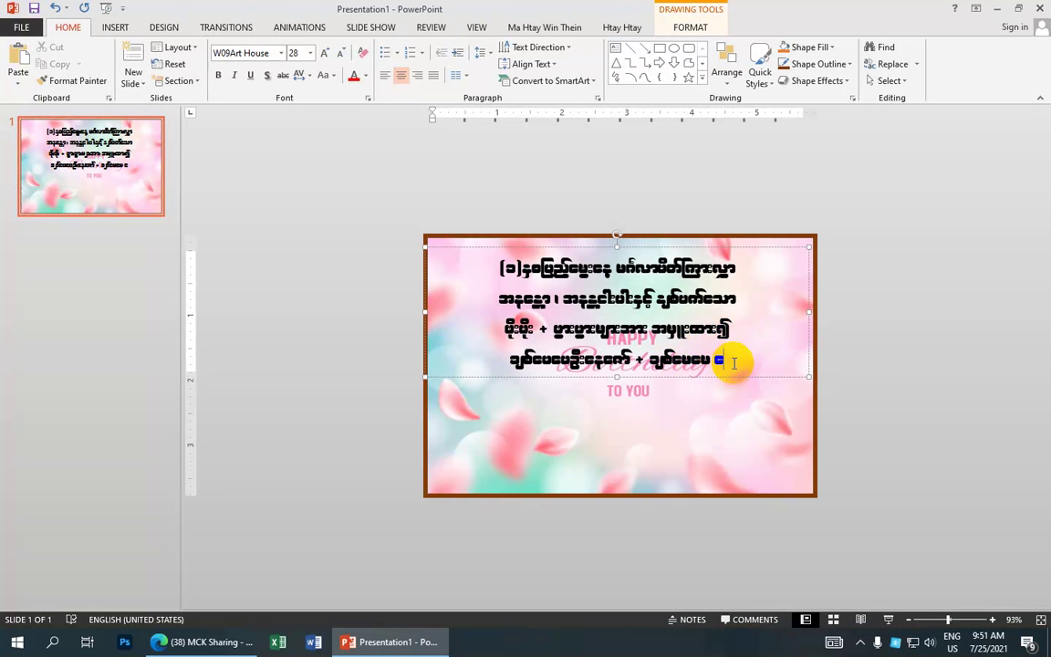
pyautogui.write('ဒ')
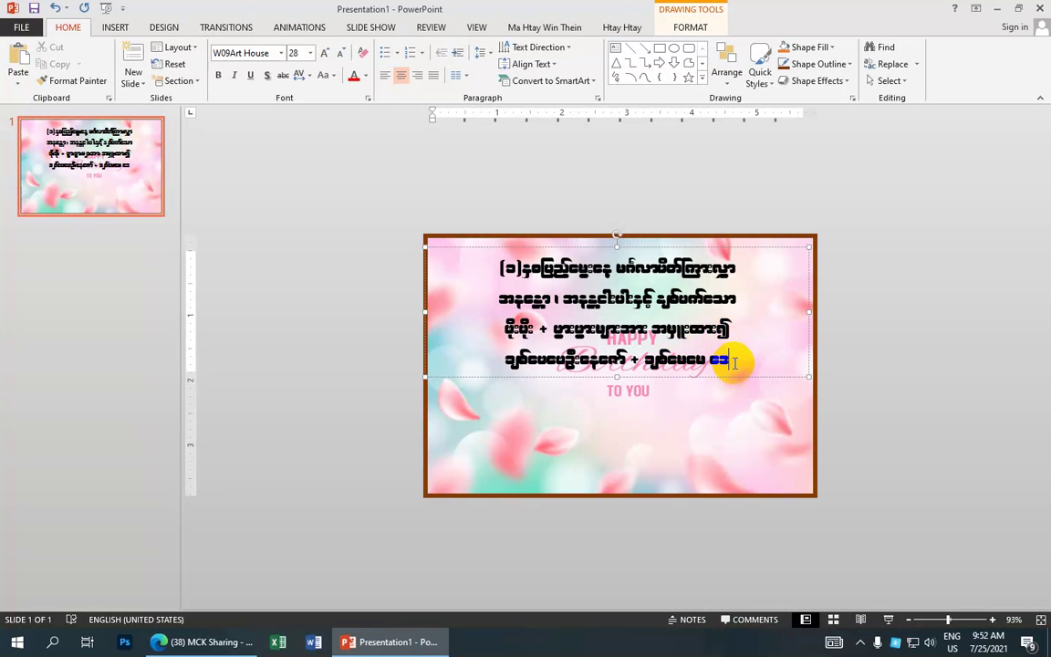
pyautogui.write('ါ')
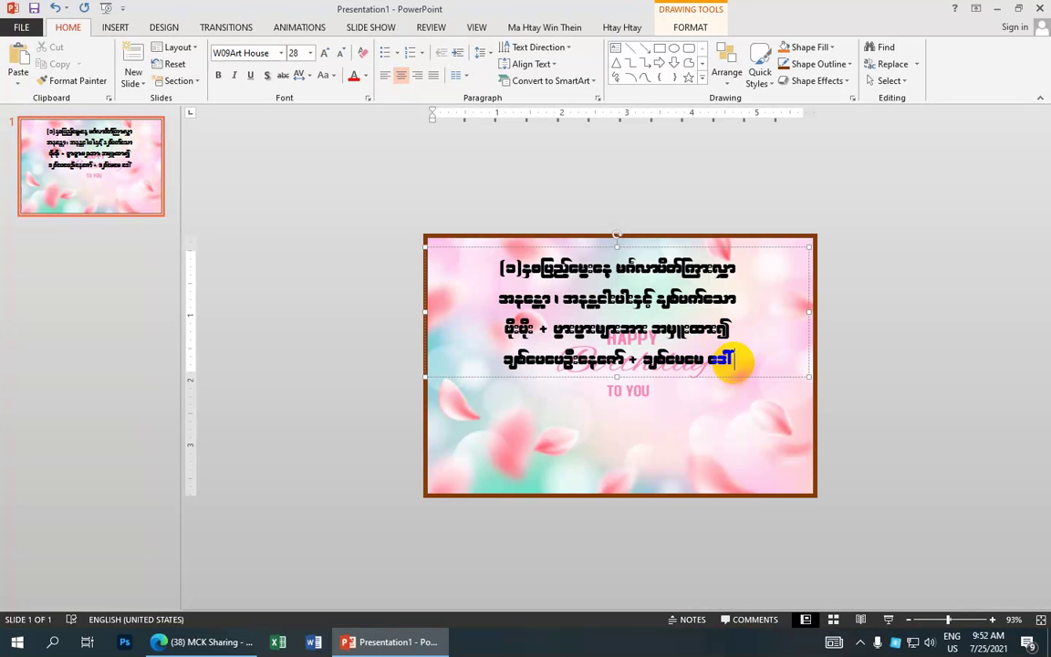
pyautogui.write('ရ')
pyautogui.write('င်')
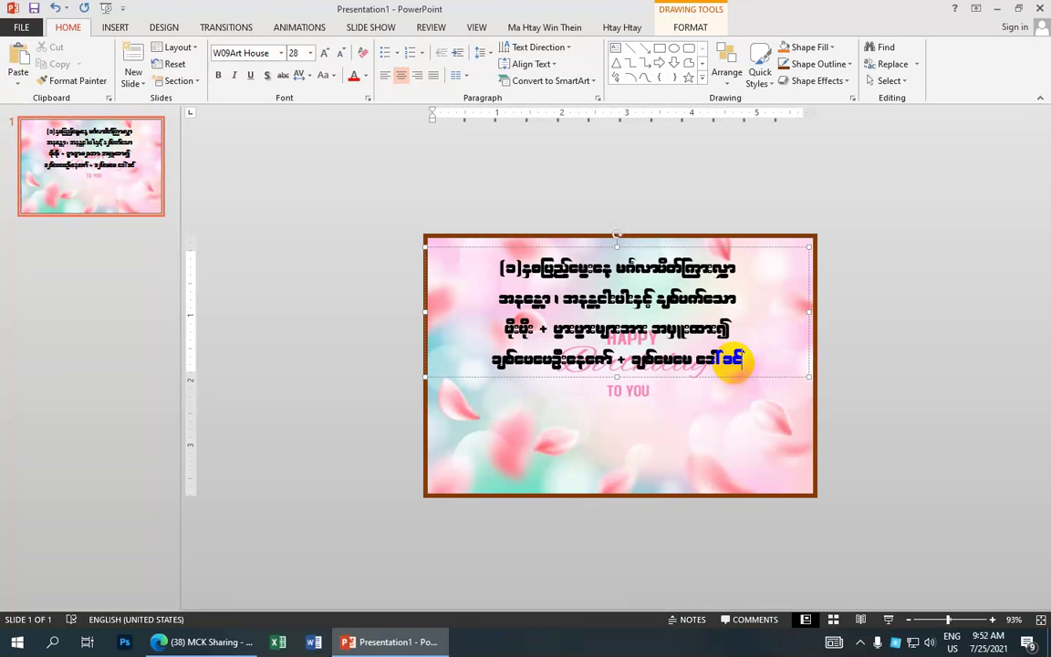
pyautogui.write('ေချ')
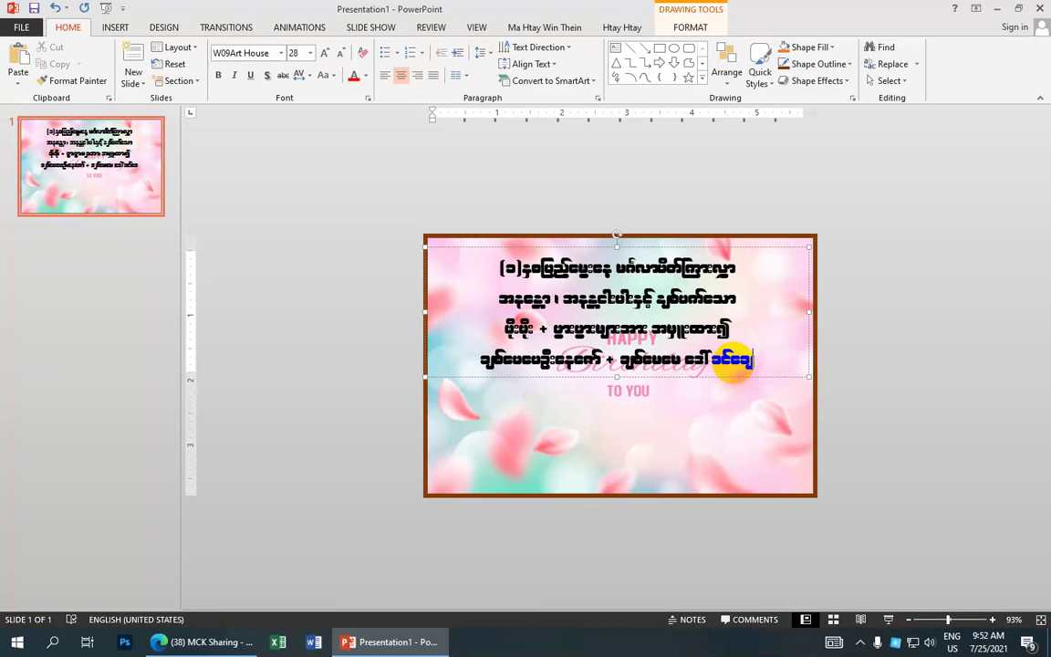
pyautogui.write('ြ')
# Add the fifth and sixth Burmese lines beneath the fourth line.
pyautogui.press('Return')
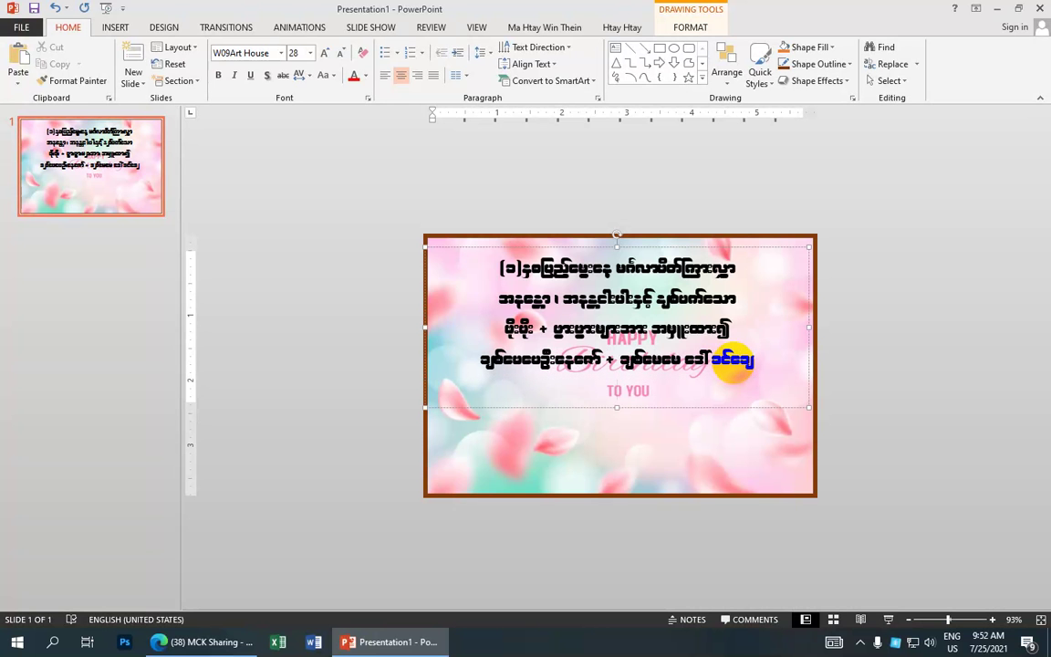
pyautogui.write('ကို')
pyautogui.write('့')
pyautogui.write('င')
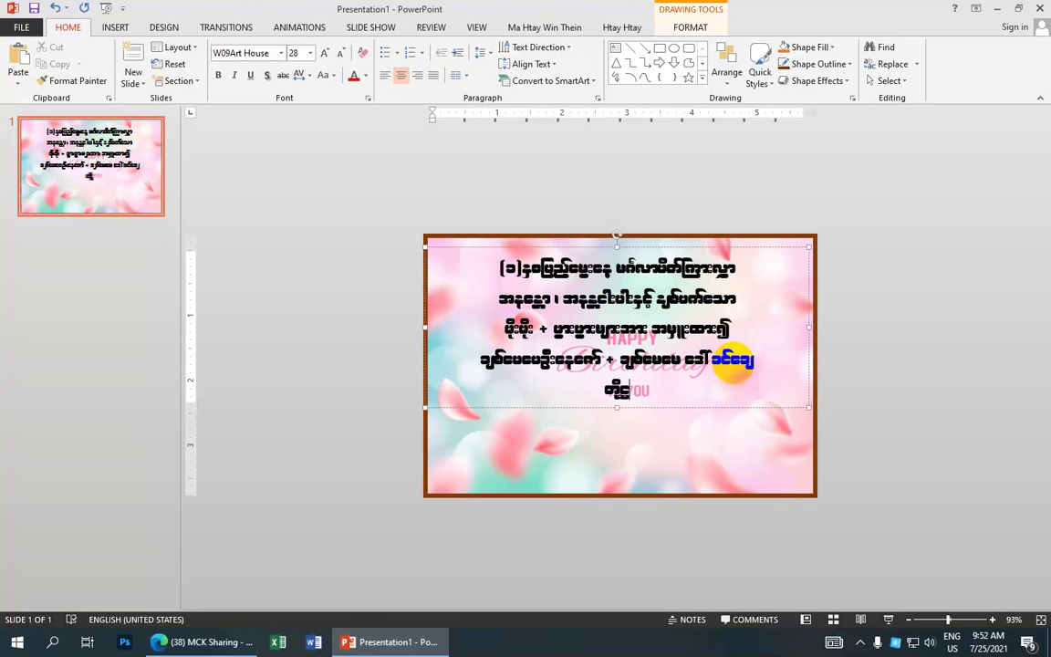
pyautogui.write('ါ့')
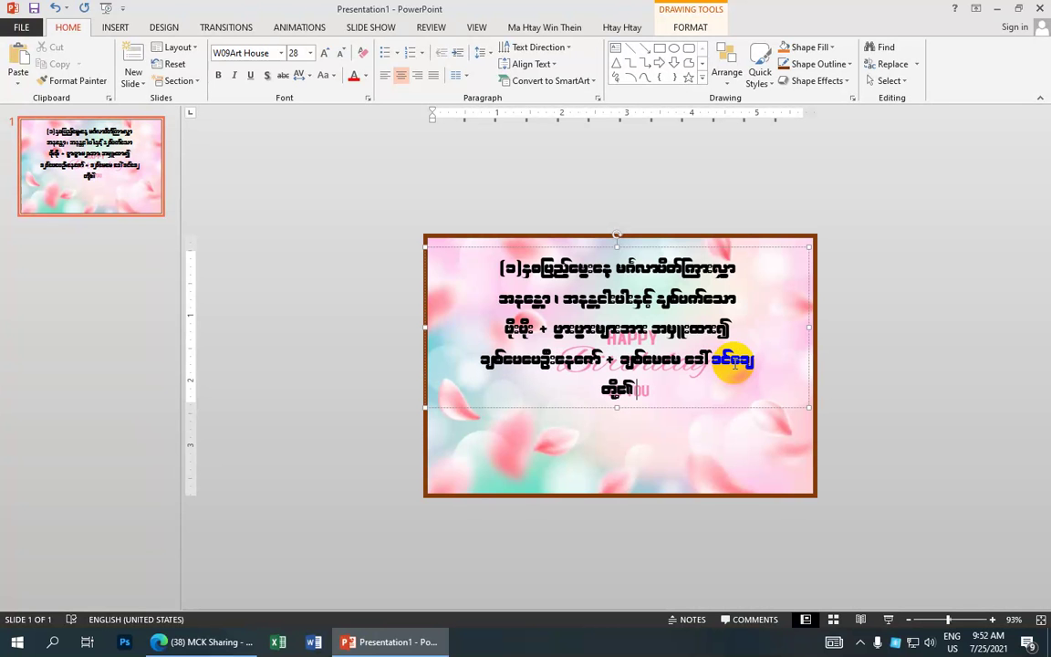
pyautogui.write(' သား')
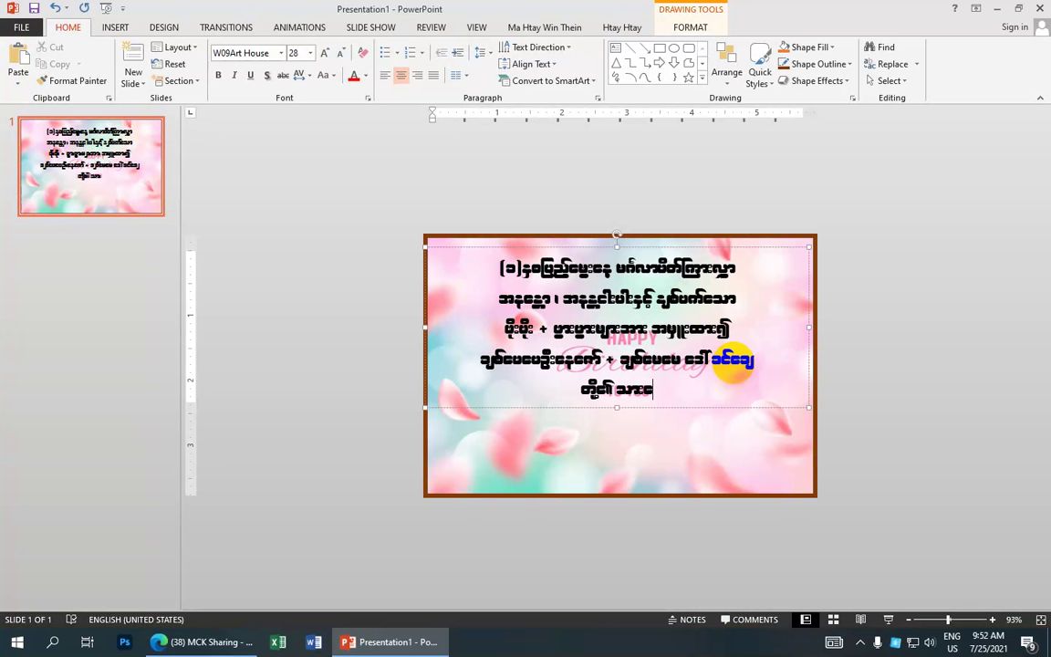
pyautogui.write('ေလး')
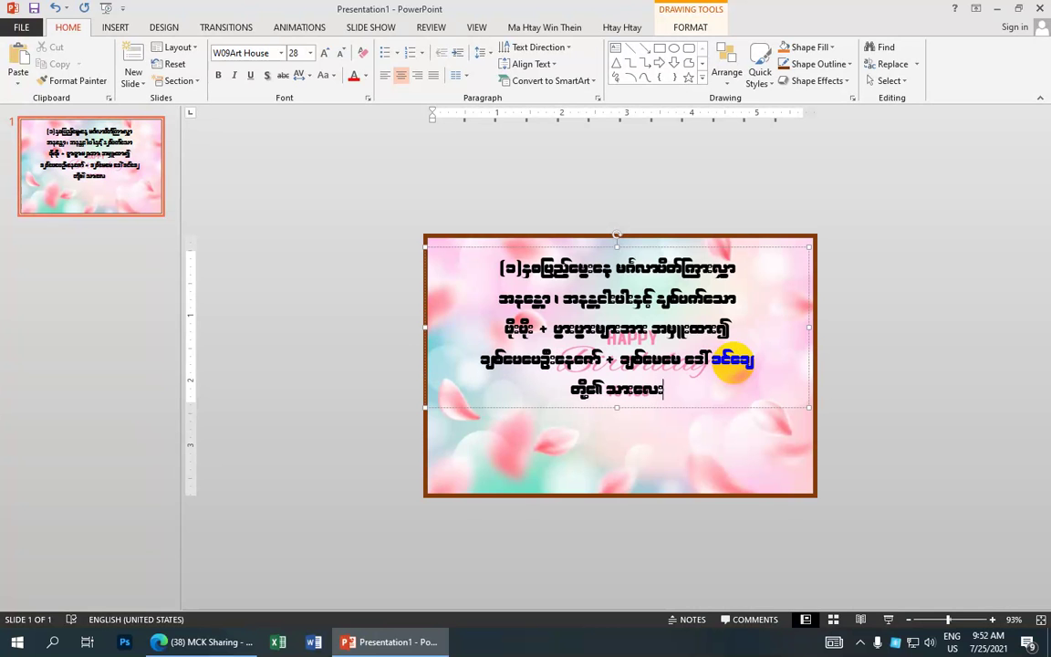
pyautogui.press('Return')
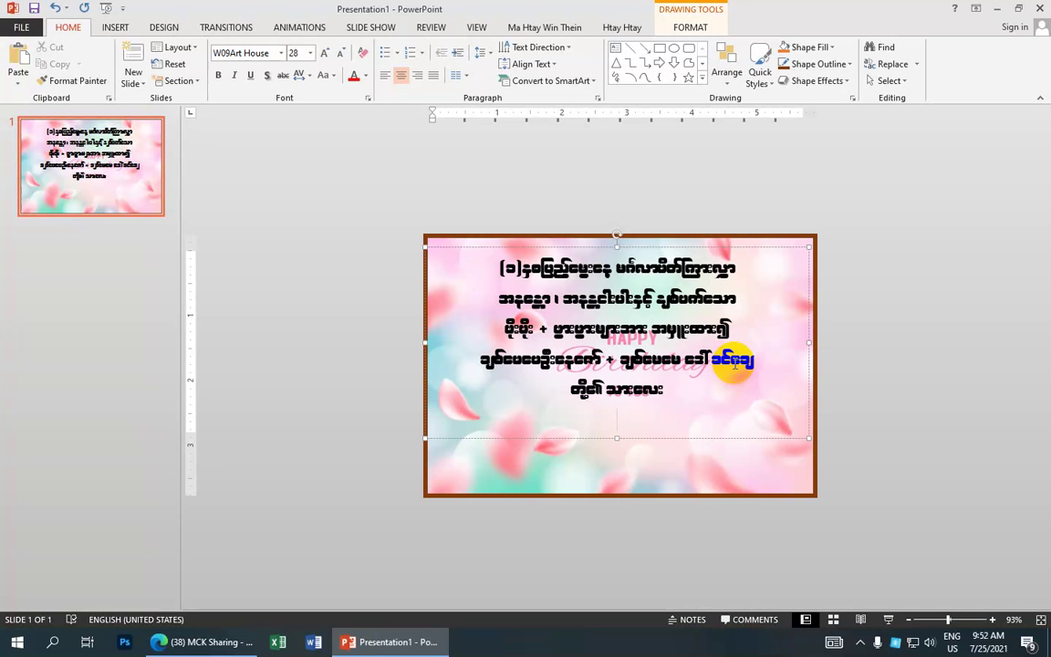
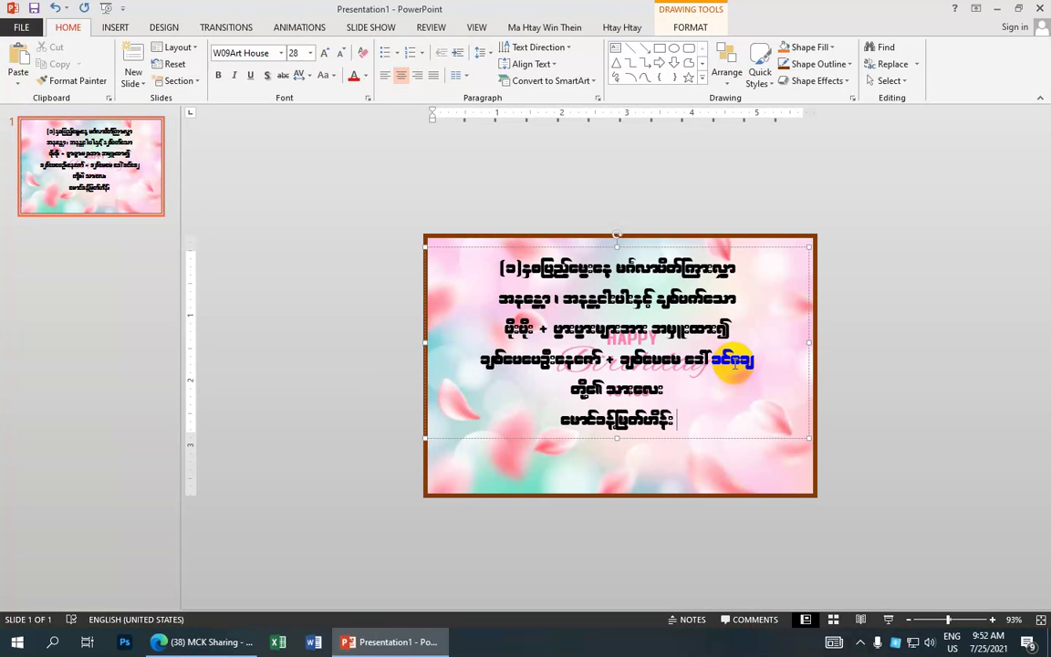
pyautogui.write('၊')
pyautogui.press('BackSpace')
# Finish the last line, then set the whole message to 18 pt.
pyautogui.write('ဓါ')
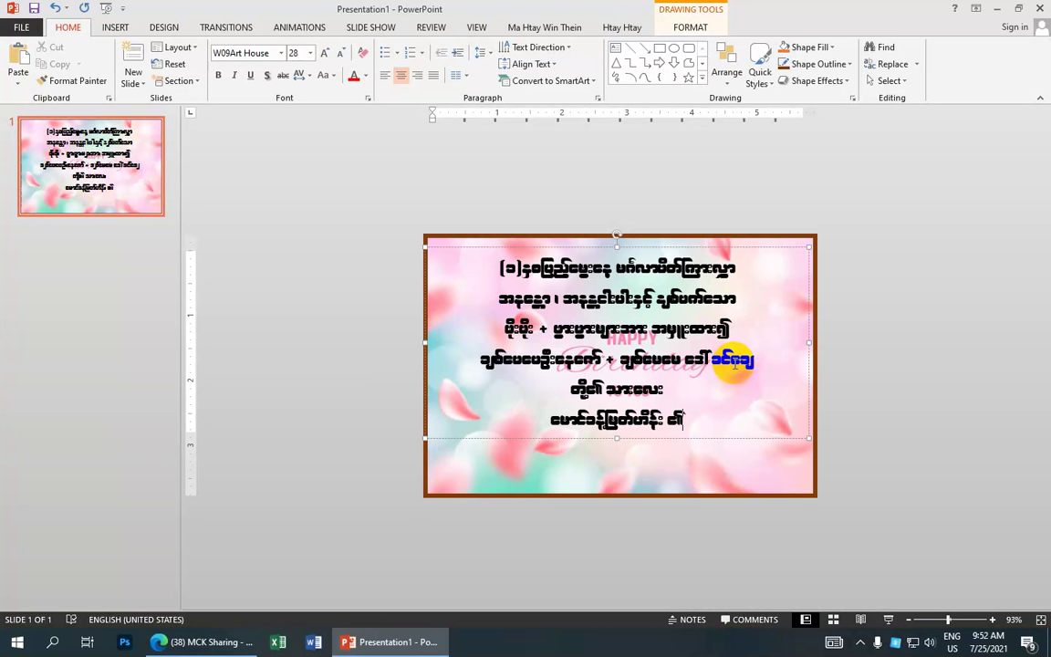
pyautogui.moveTo(729, 269); pyautogui.dragTo(749, 276)
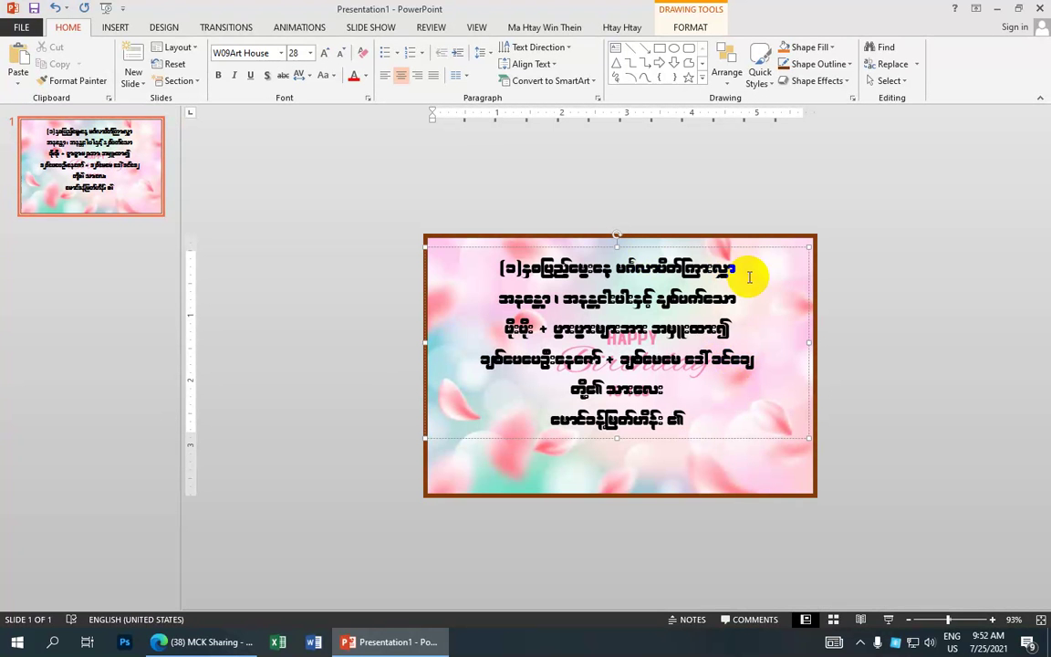
pyautogui.moveTo(669, 419); pyautogui.dragTo(691, 415)
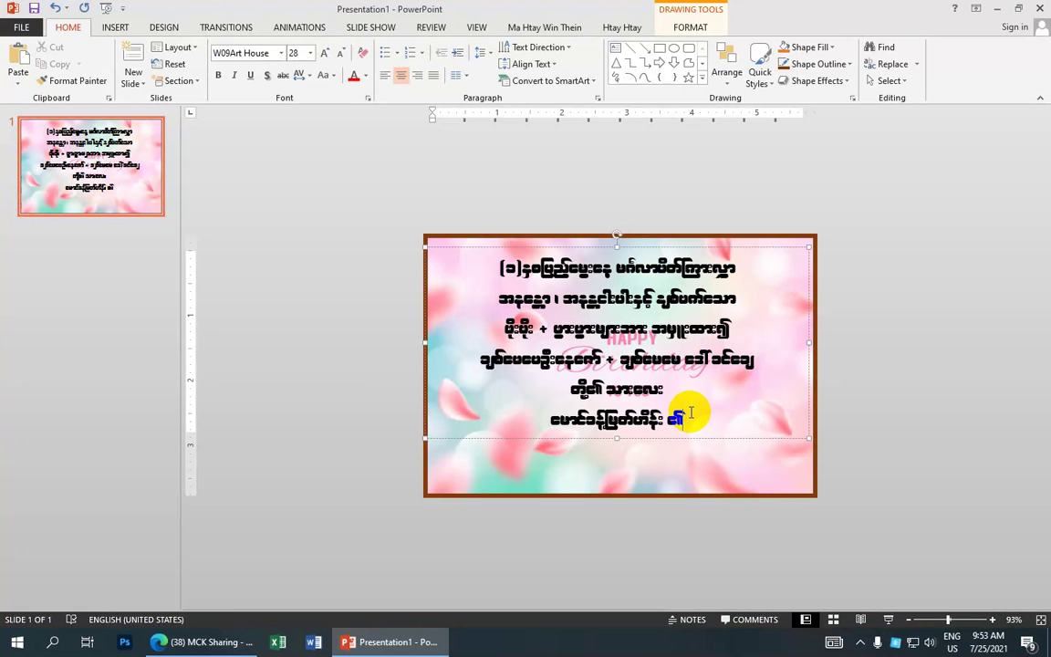
pyautogui.hotkey('ctrl', 'a')
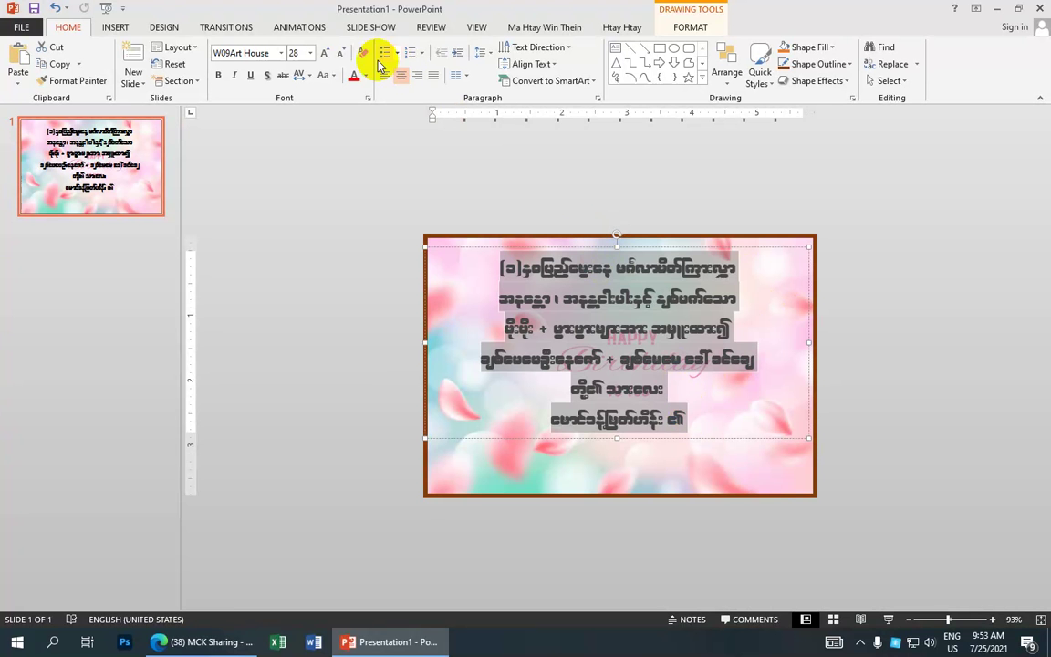
pyautogui.click(309, 53)
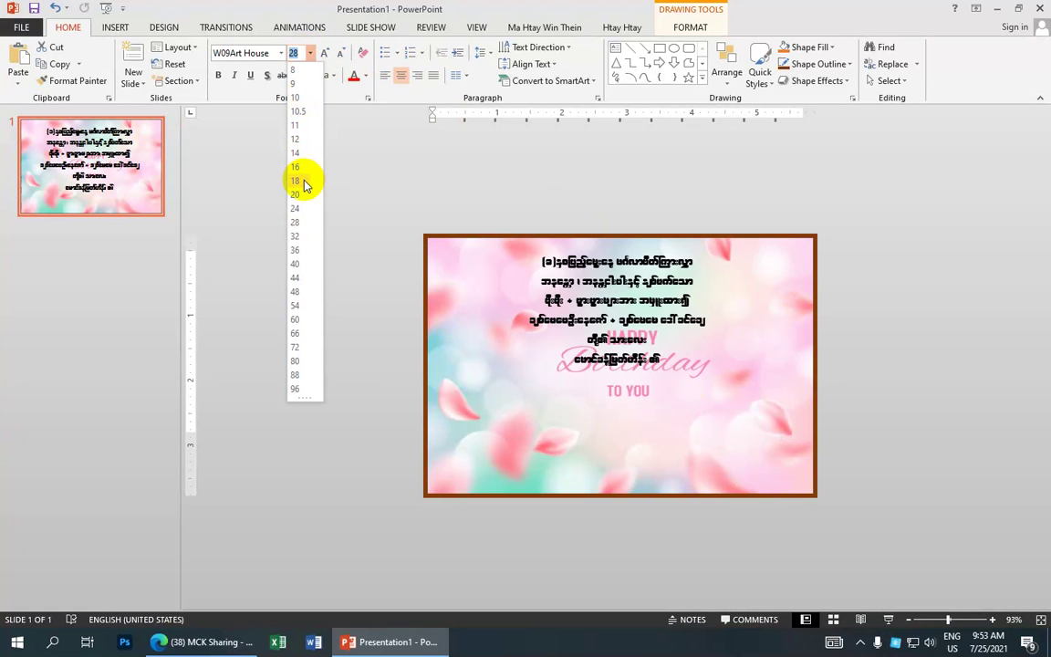
pyautogui.click(306, 182)
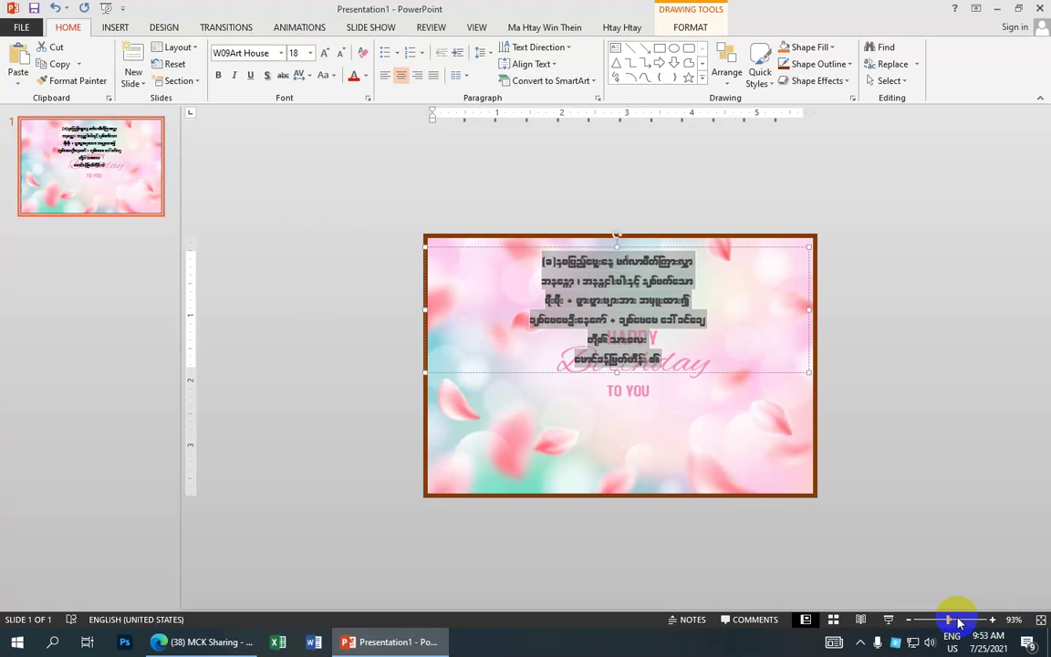
# Zoom in and move the text box up to the card's top edge.
pyautogui.moveTo(948, 620); pyautogui.dragTo(952, 620)
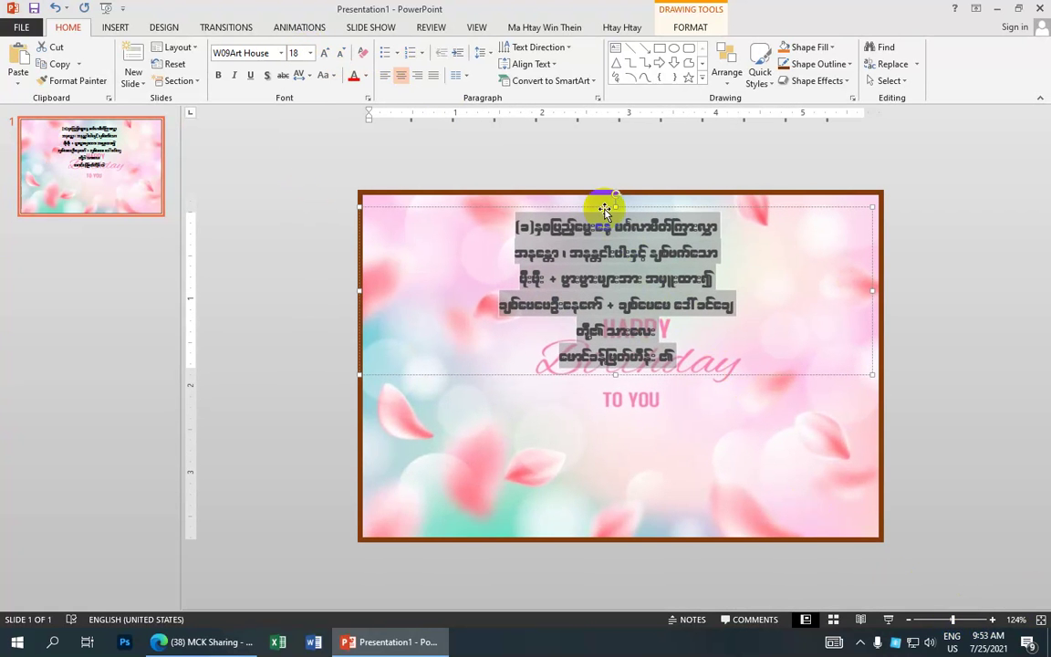
pyautogui.moveTo(624, 208); pyautogui.dragTo(624, 192)
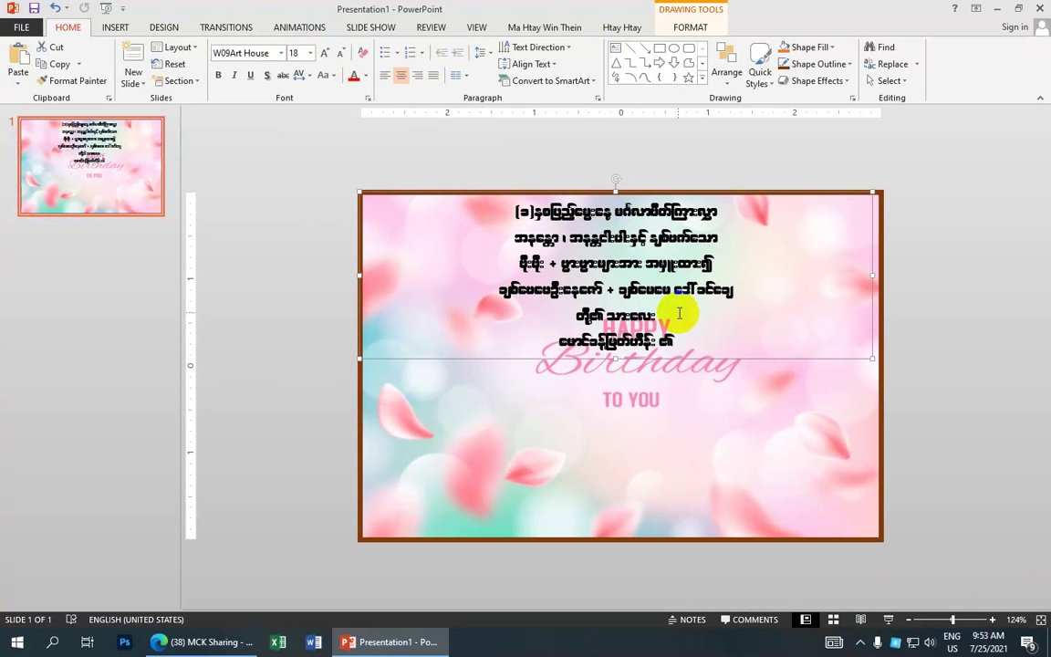
pyautogui.click(666, 237)
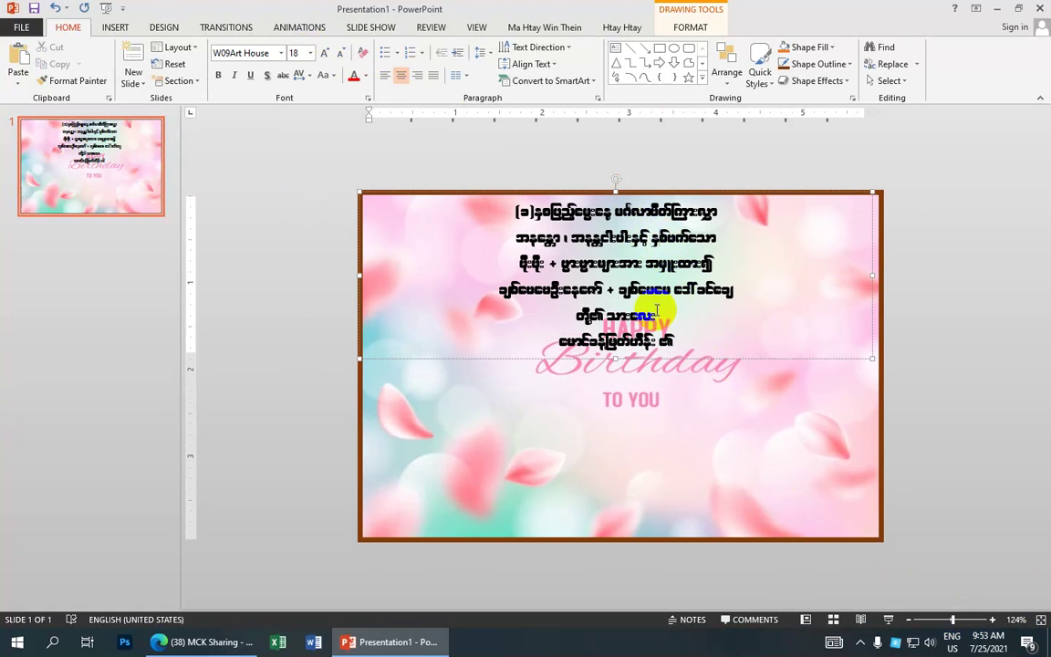
pyautogui.click(696, 345)
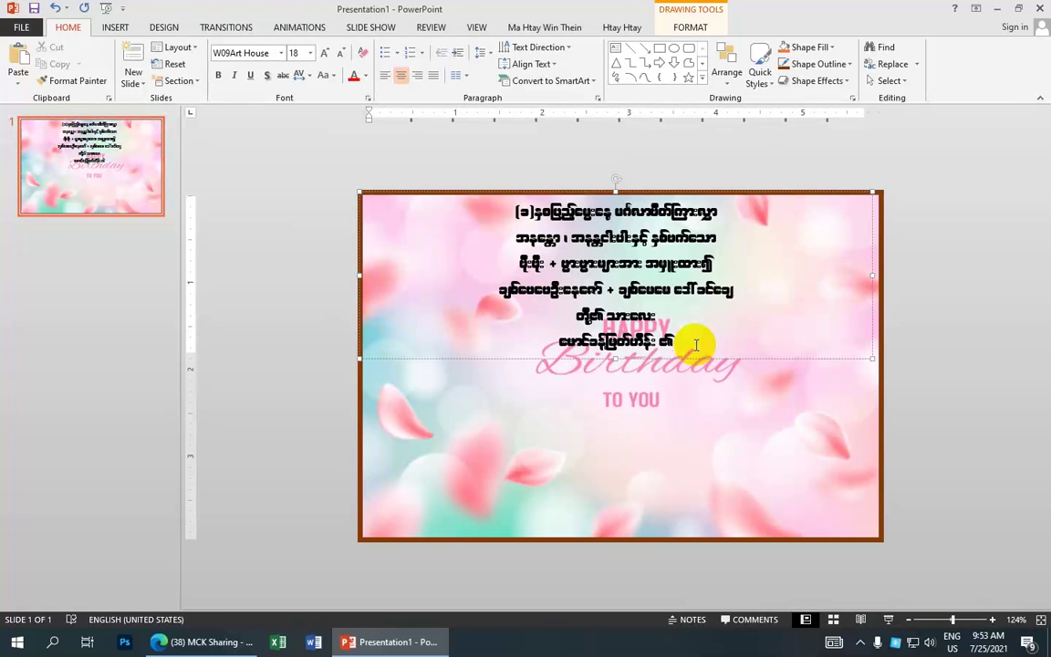
pyautogui.doubleClick(683, 340)
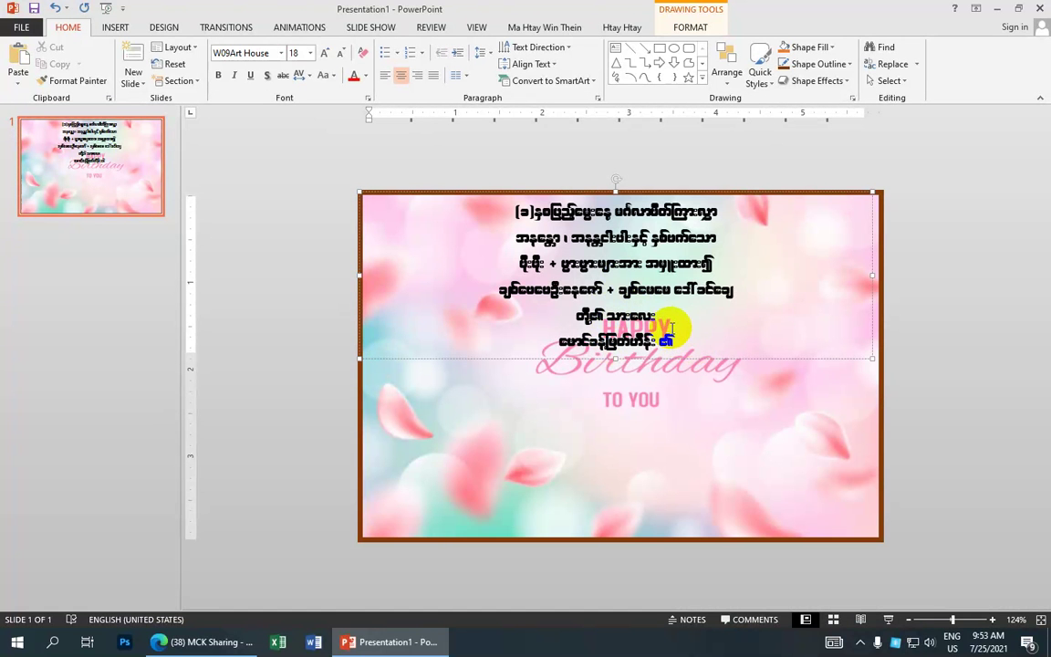
pyautogui.hotkey('ctrl', 'a')
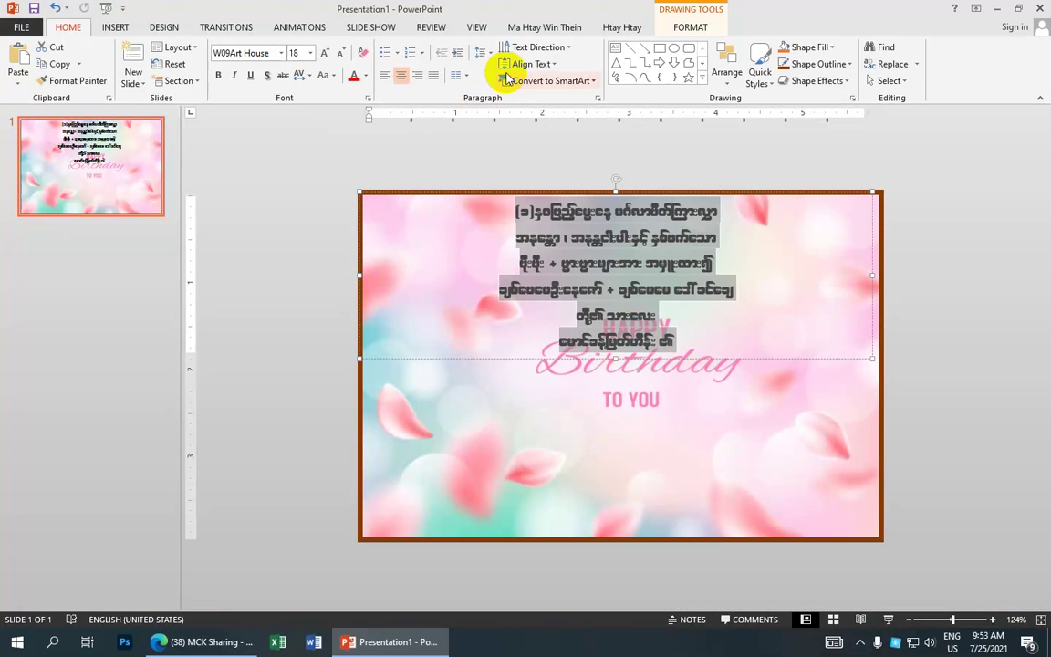
pyautogui.click(483, 53)
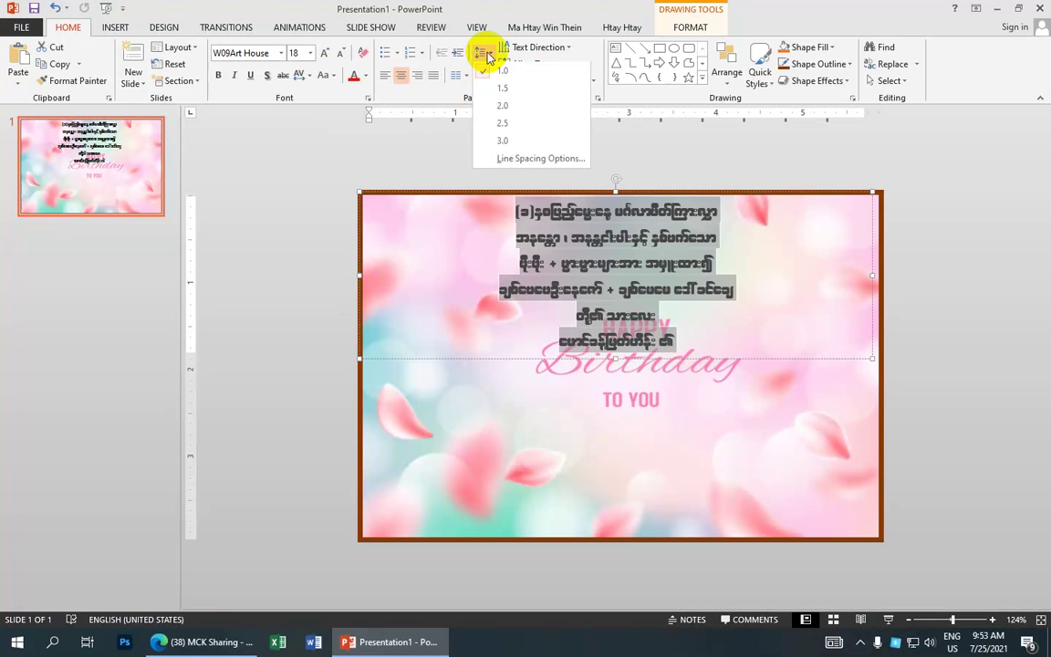
pyautogui.click(521, 158)
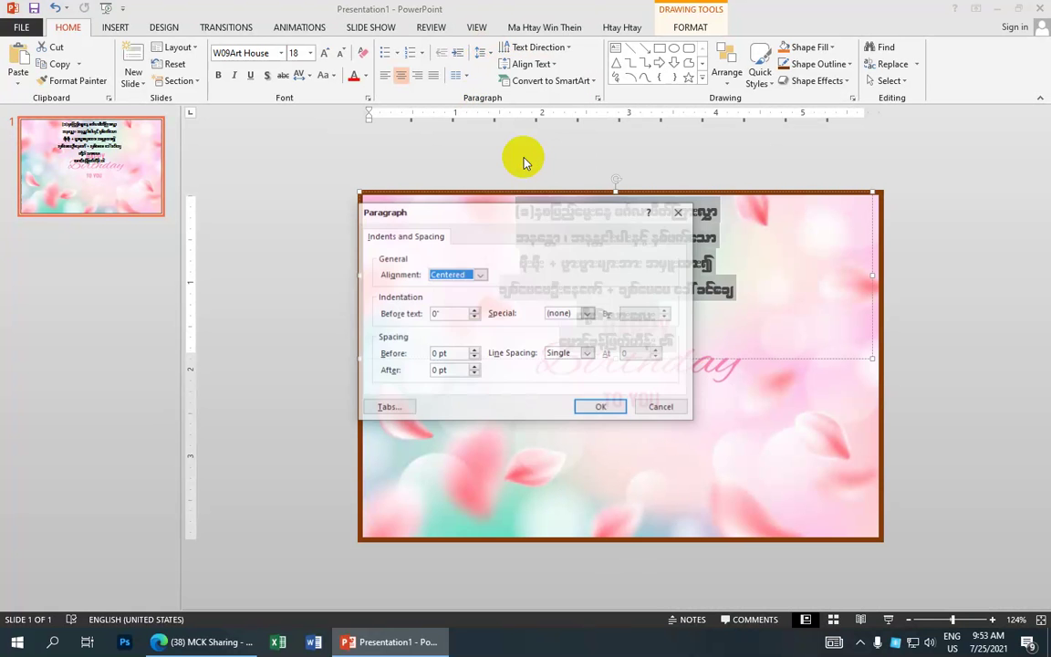
pyautogui.click(480, 275)
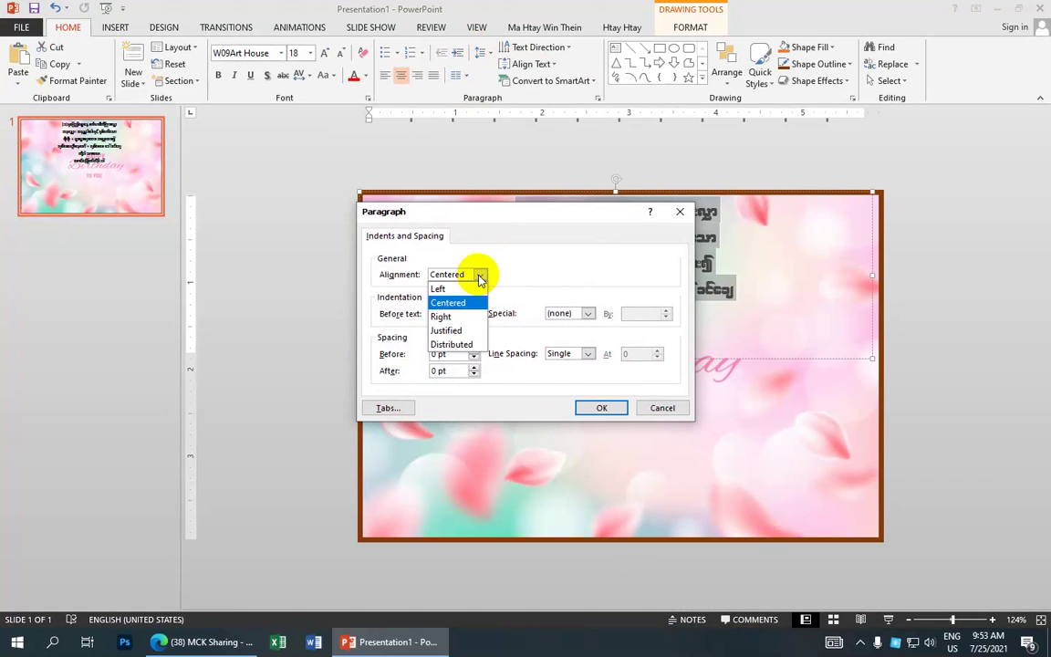
pyautogui.click(480, 275)
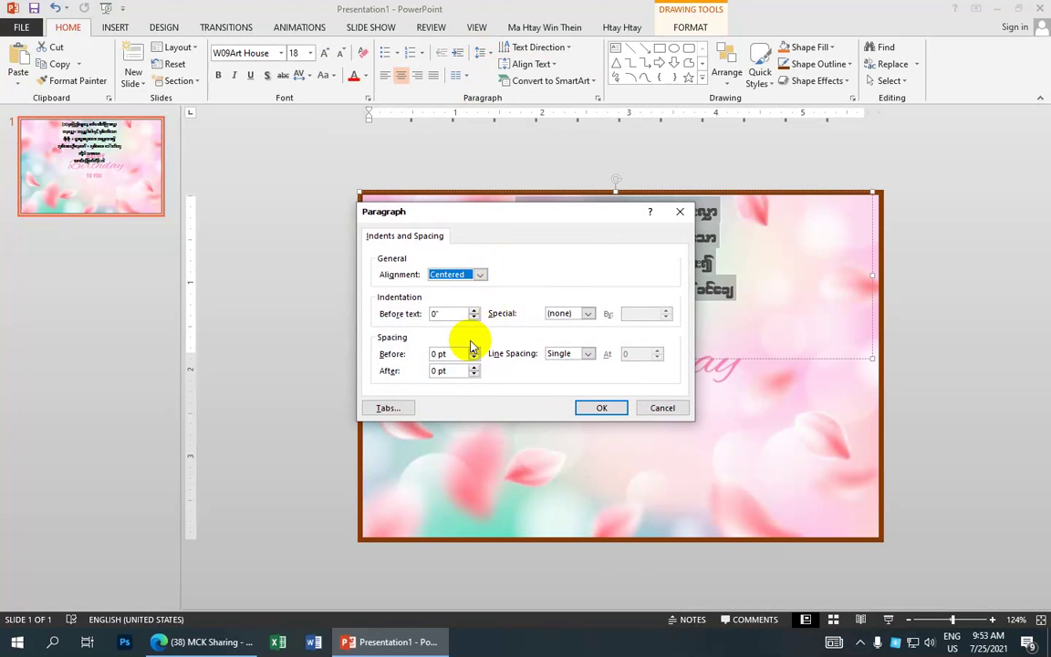
pyautogui.click(598, 413)
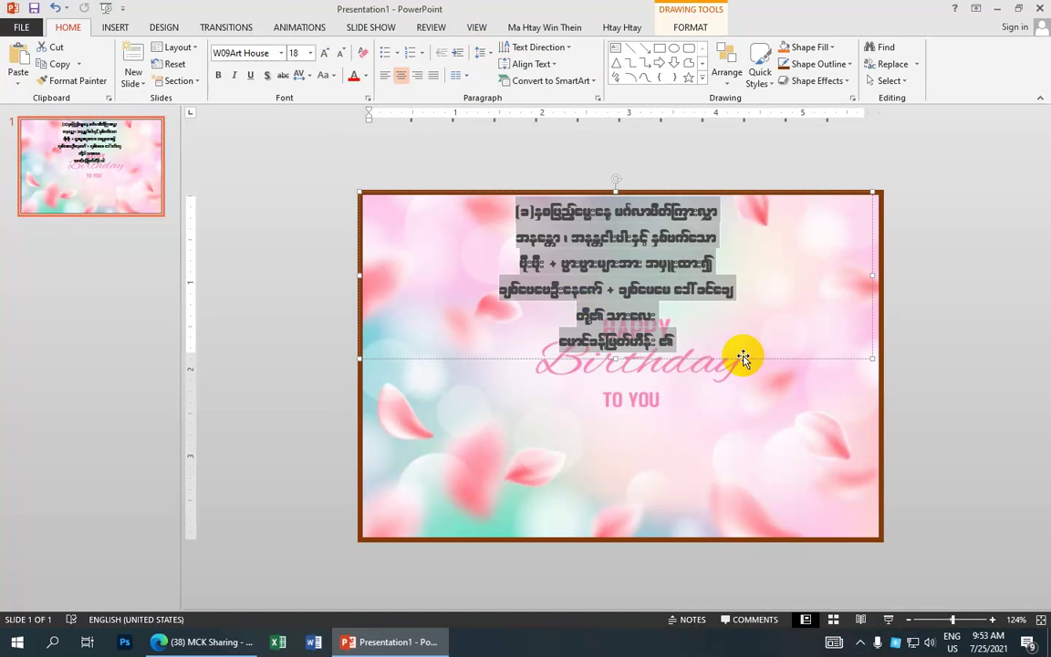
pyautogui.click(483, 53)
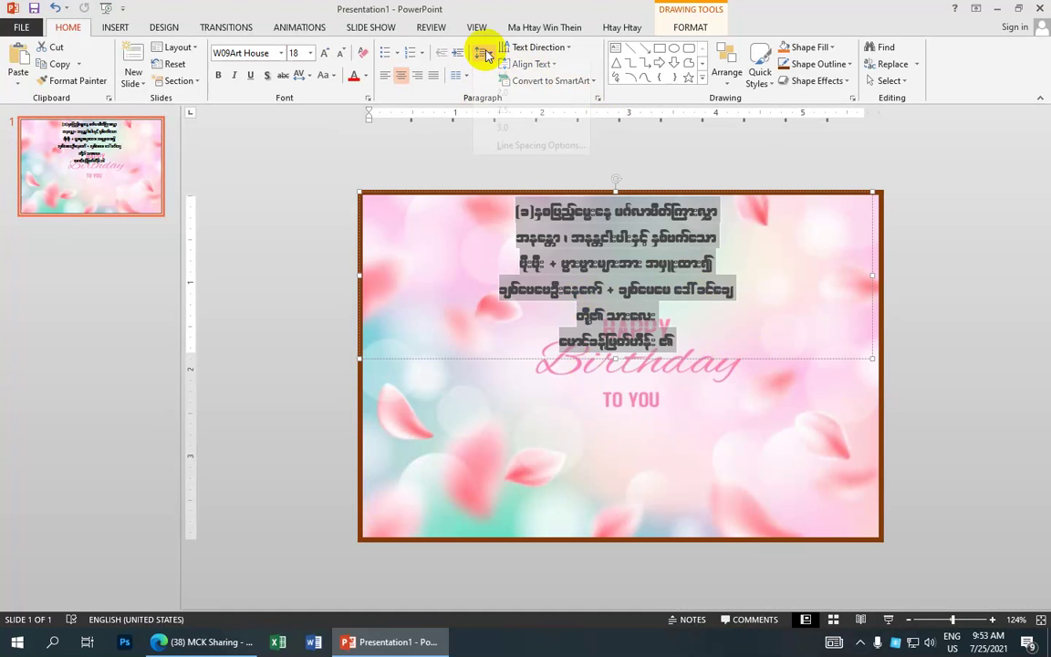
pyautogui.click(482, 53)
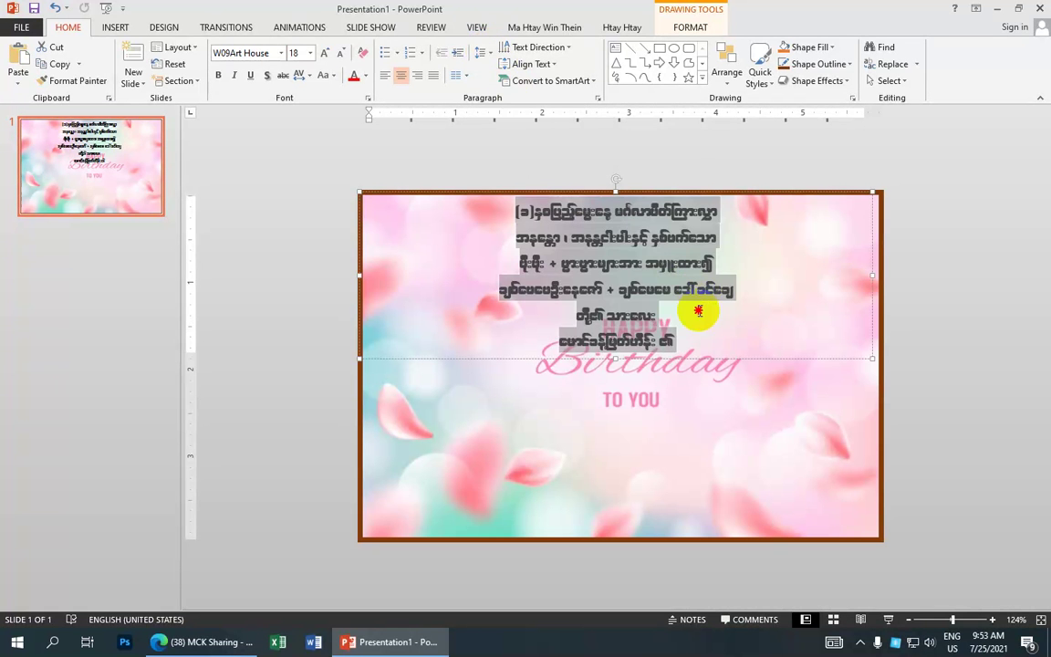
pyautogui.click(686, 340)
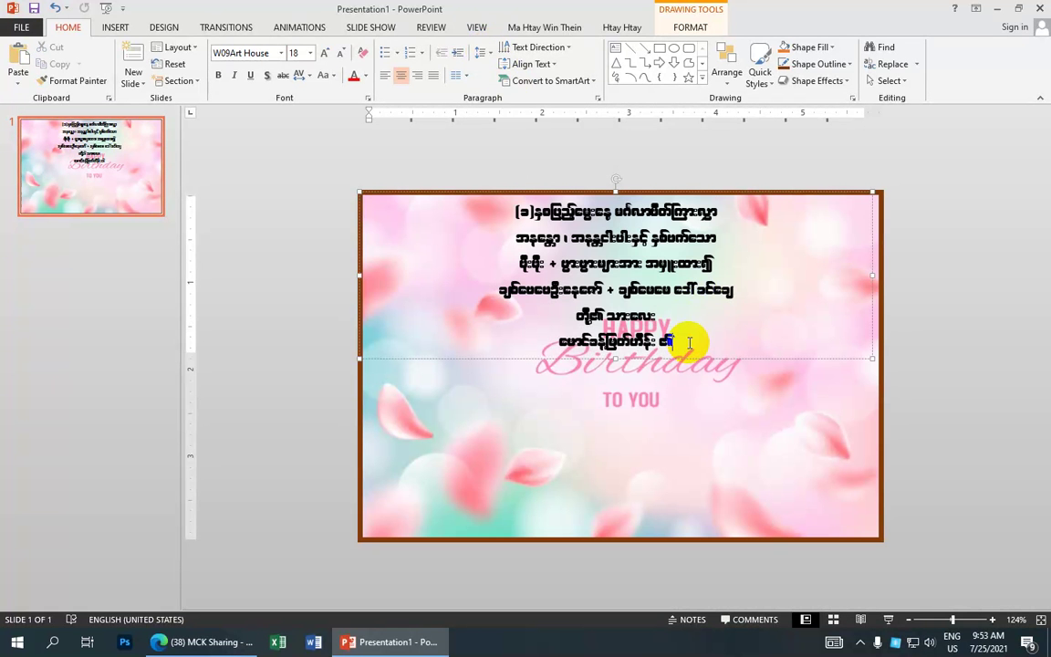
# Start a new line with the label '(ခ)', undoing the extra characters typed after it.
pyautogui.press('Return')
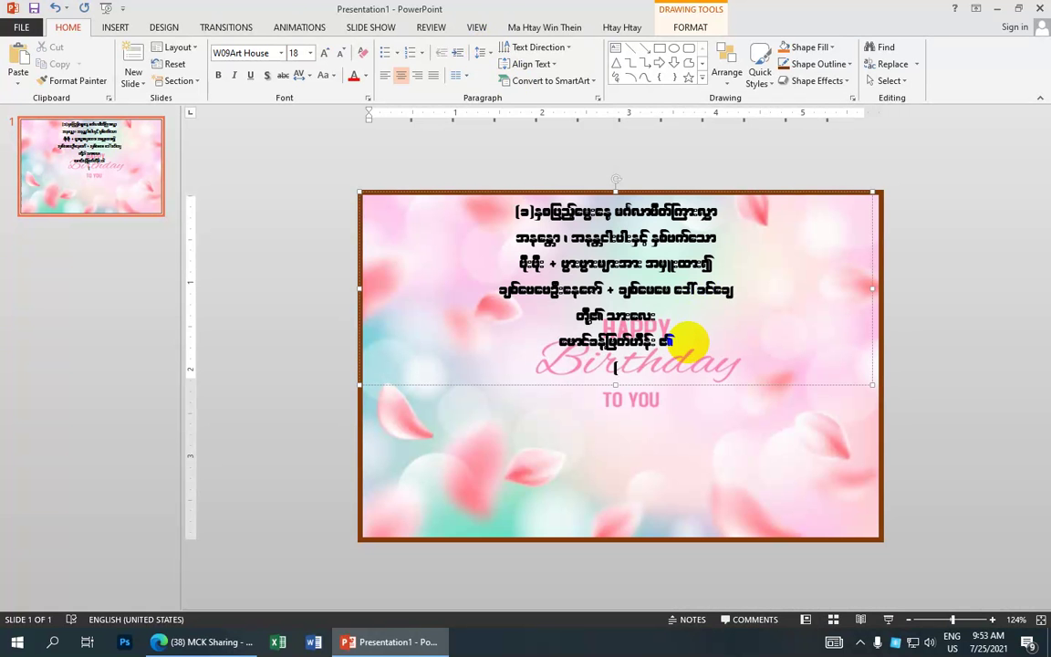
pyautogui.write('(ခ')
pyautogui.write(')')
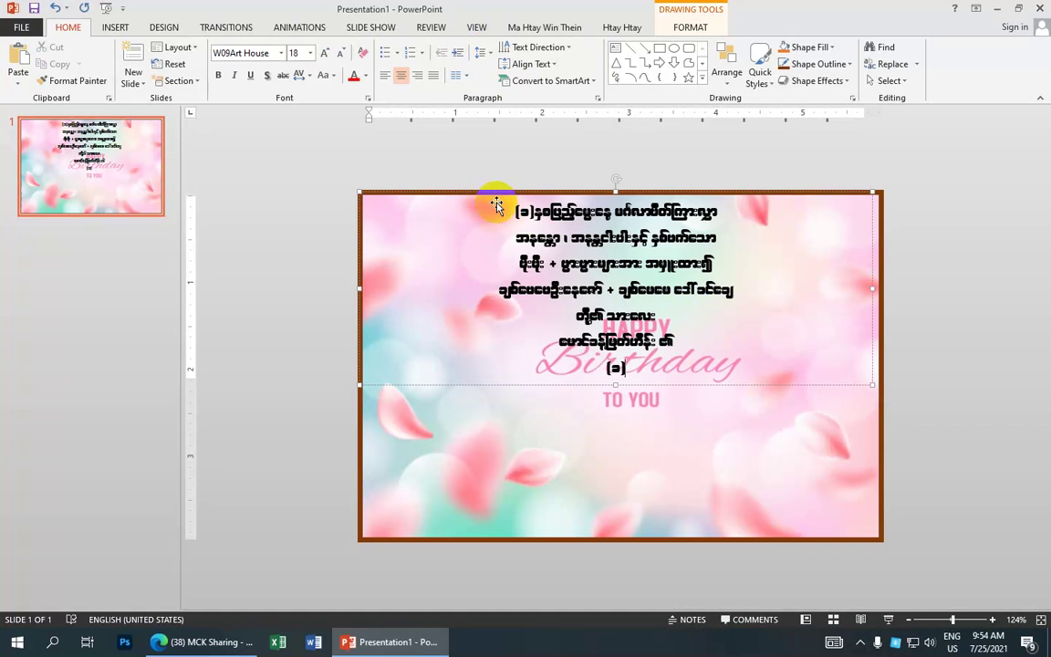
pyautogui.moveTo(534, 212); pyautogui.dragTo(568, 212)
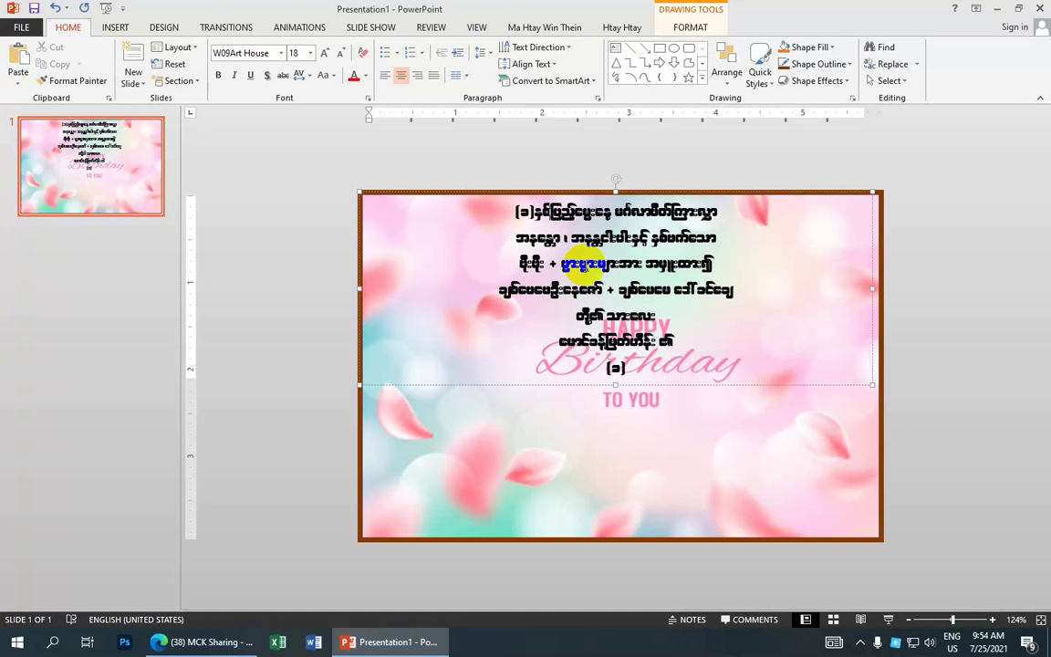
pyautogui.doubleClick(630, 367)
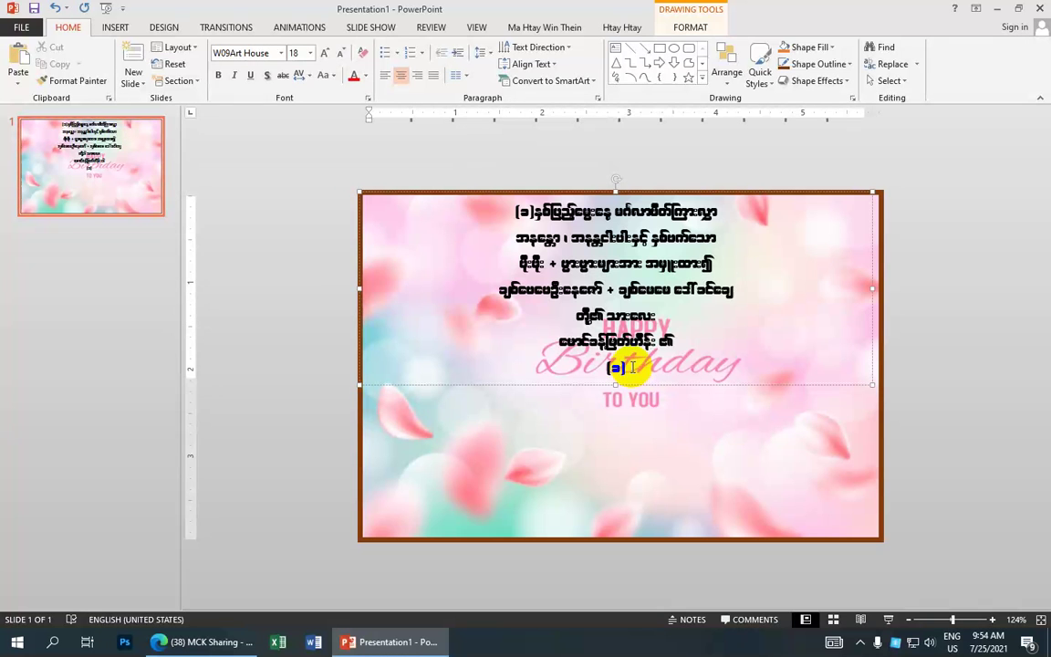
pyautogui.write('နှ')
pyautogui.hotkey('ctrl', 'z')
# Finish the line's Myanmar text ending 'အတိုင်း', fixing typos, and begin a new line.
pyautogui.write('န')
pyautogui.write('ှစ')
pyautogui.write('်ပြည်')
pyautogui.write('့်')
pyautogui.write('မွေးနေ့')
pyautogui.write('မ')
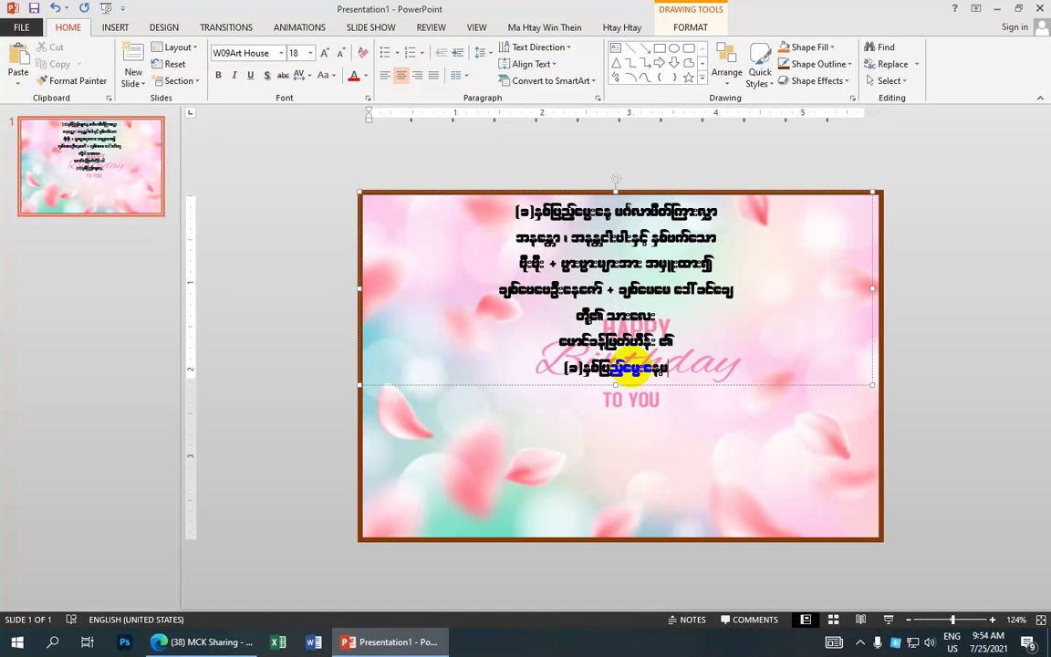
pyautogui.write('င')
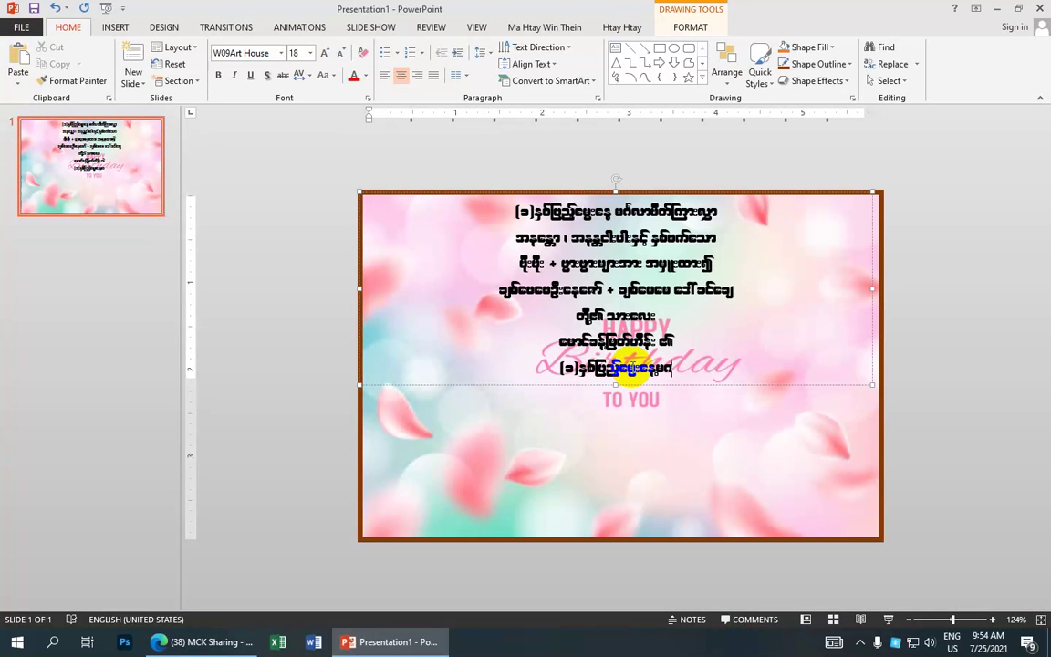
pyautogui.write('်္')
pyautogui.write('ဂလာ')
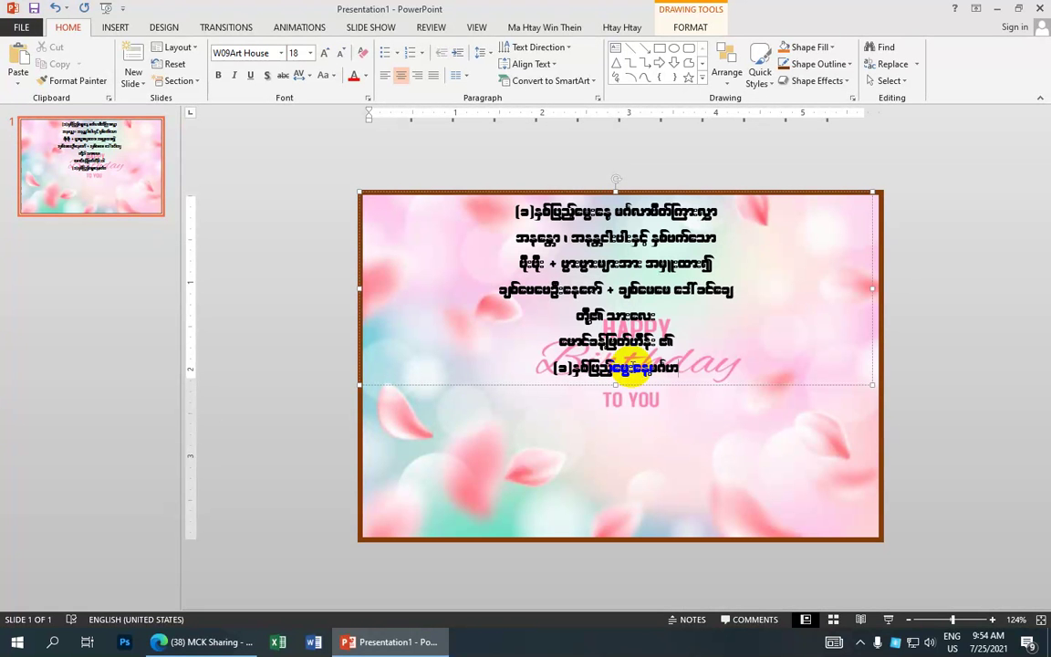
pyautogui.press('BackSpace')
pyautogui.write('လာသည်')
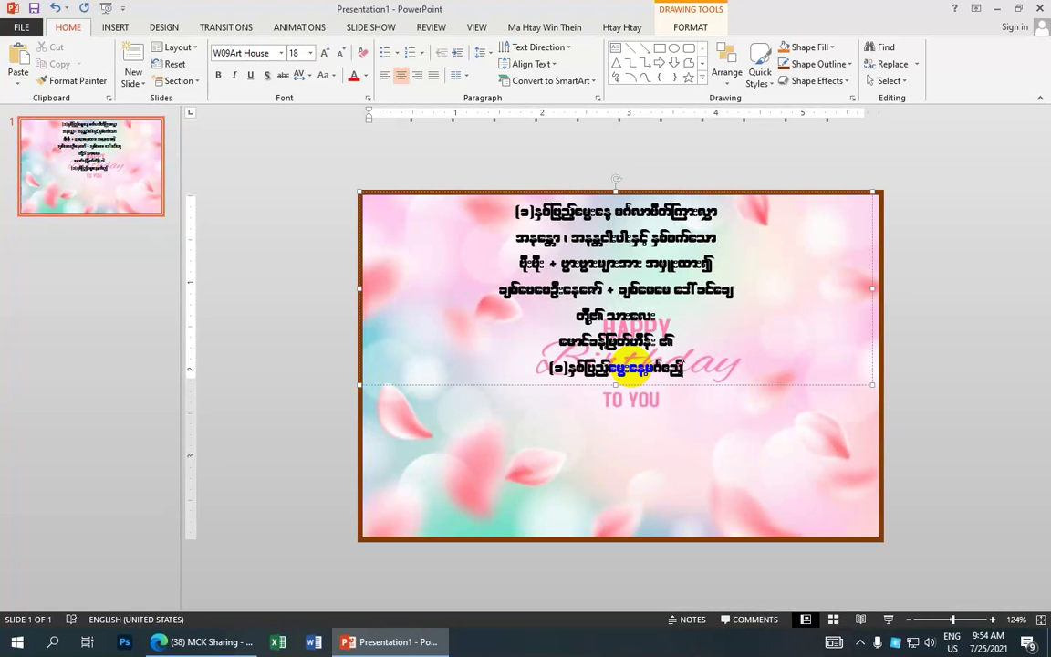
pyautogui.write('ဲ')
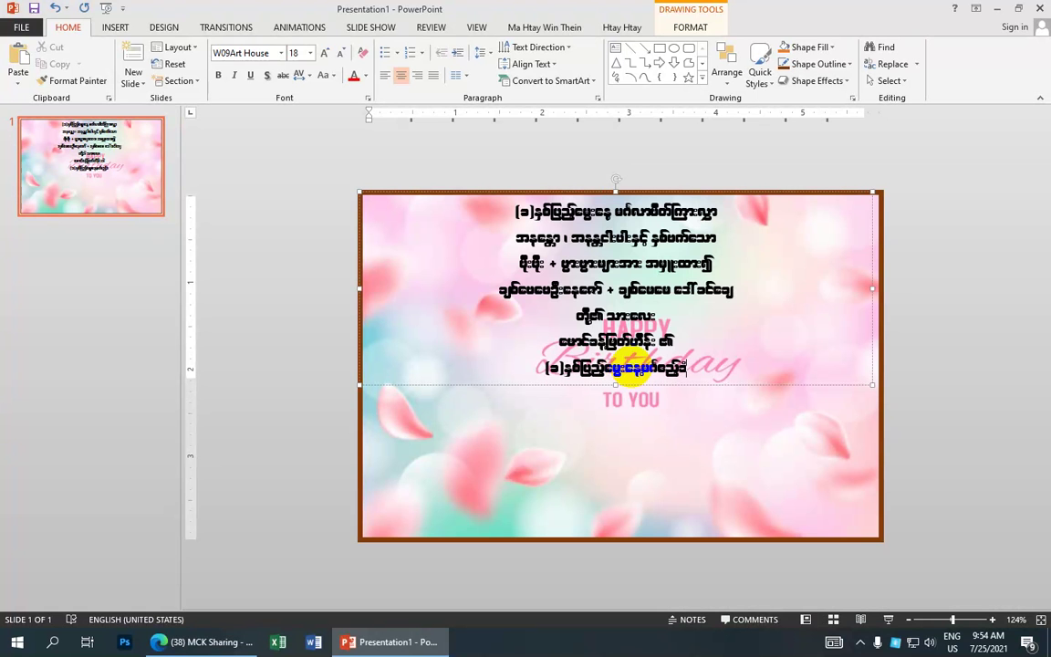
pyautogui.write('ပွ')
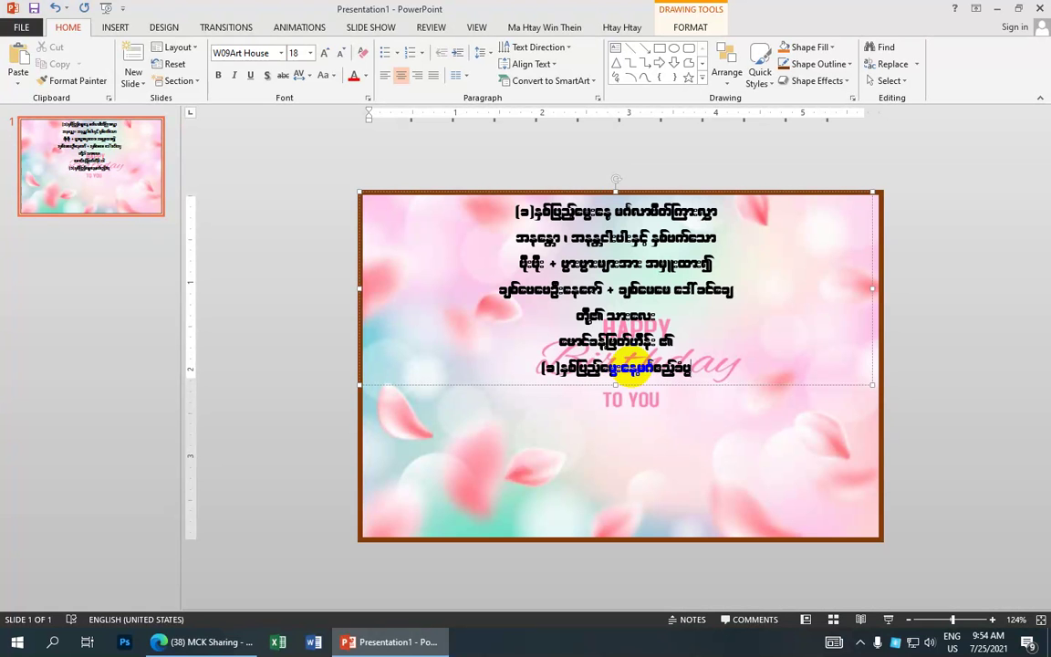
pyautogui.write('ဲသ')
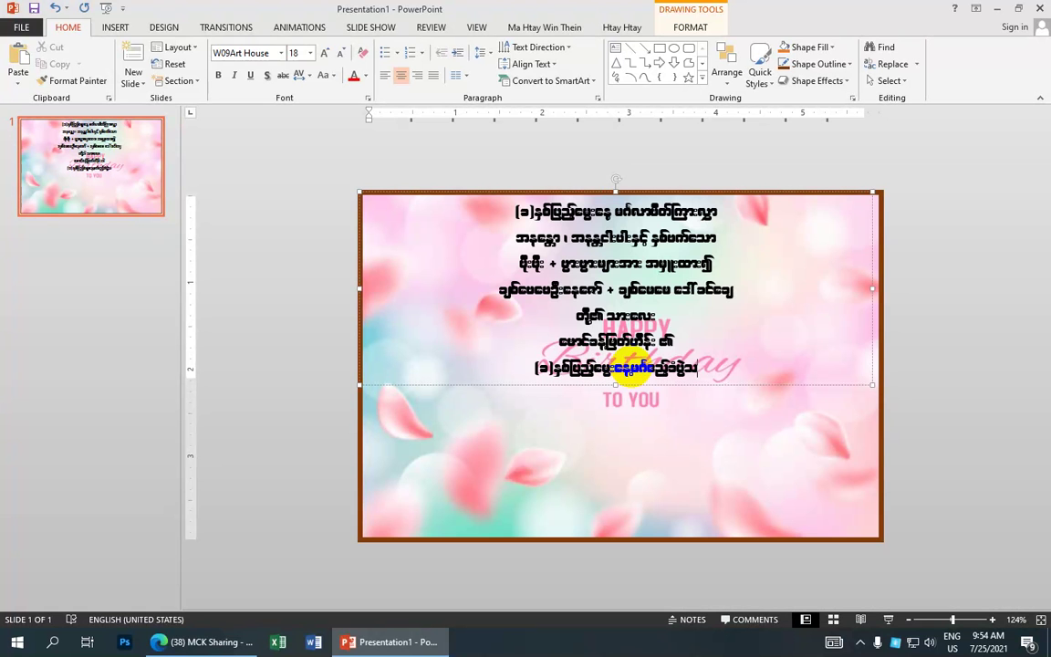
pyautogui.write('ို')
pyautogui.write('့')
pyautogui.write('အော')
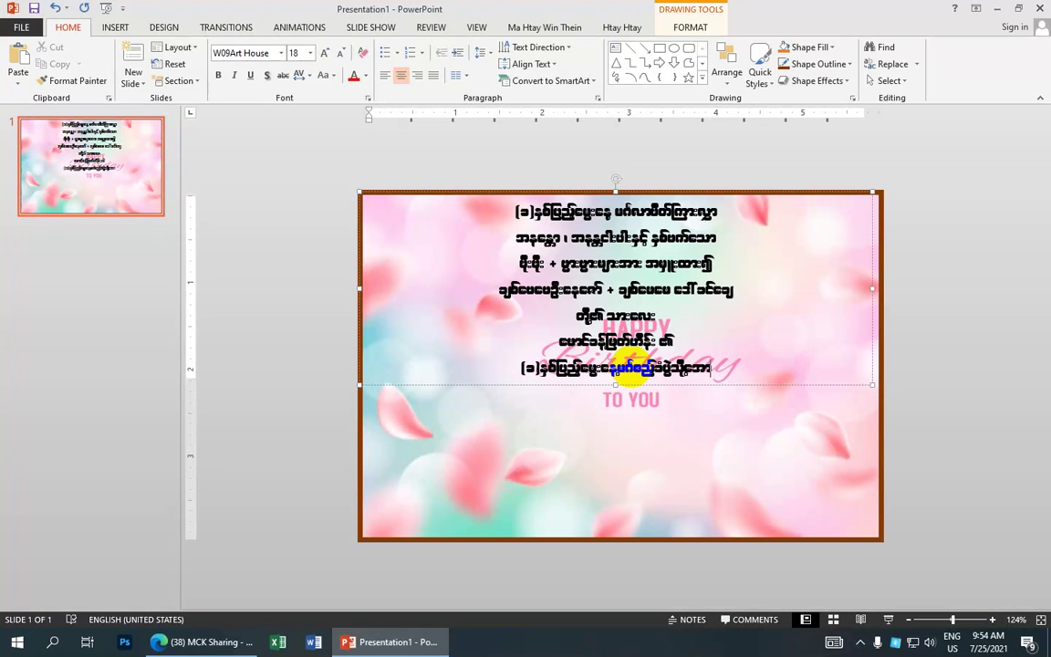
pyautogui.write('က်')
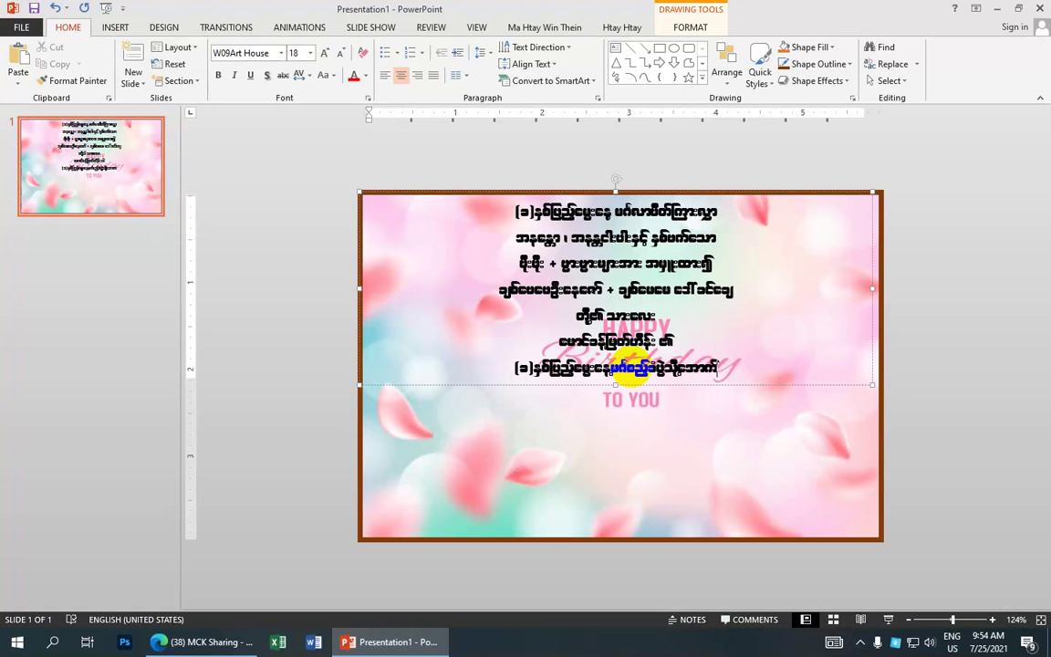
pyautogui.write('ပါ')
pyautogui.write('ါ')
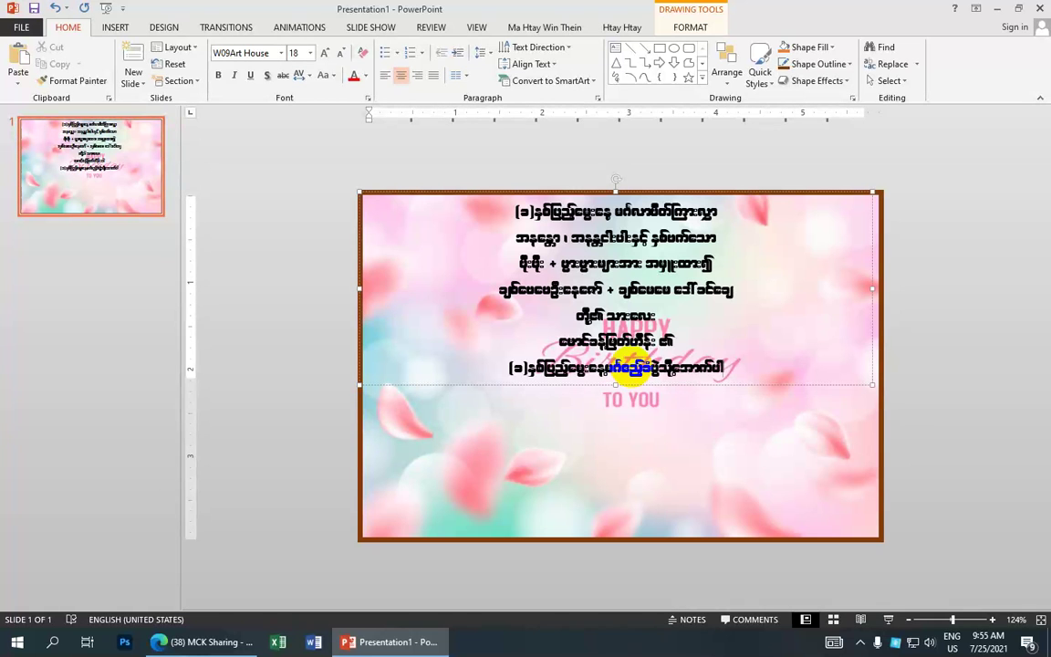
pyautogui.write('အေ')
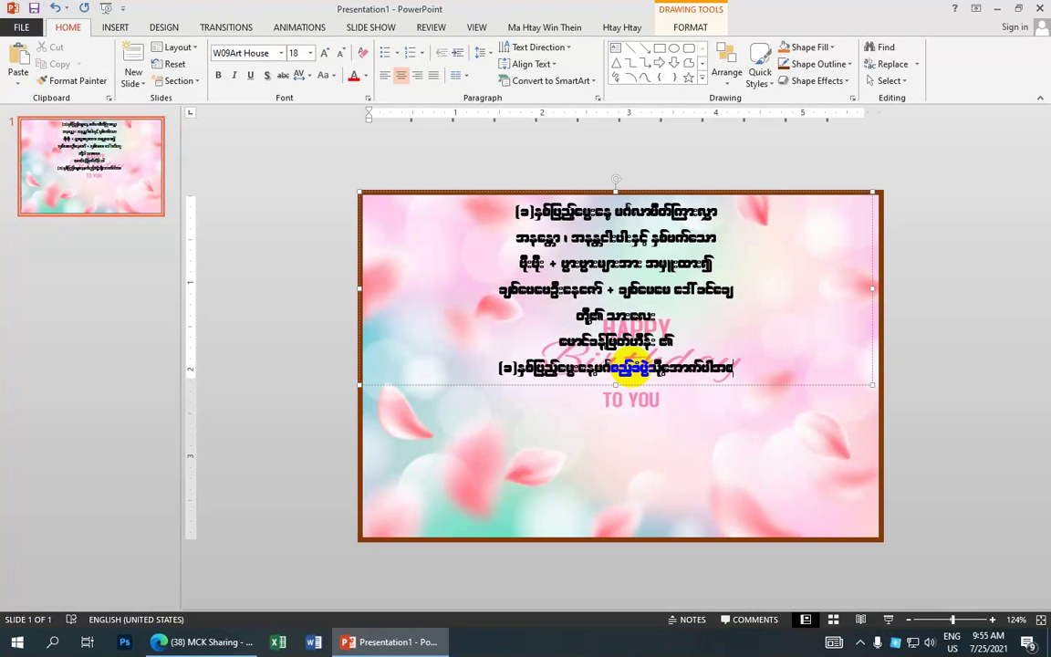
pyautogui.write('ီအ')
pyautogui.write('စ')
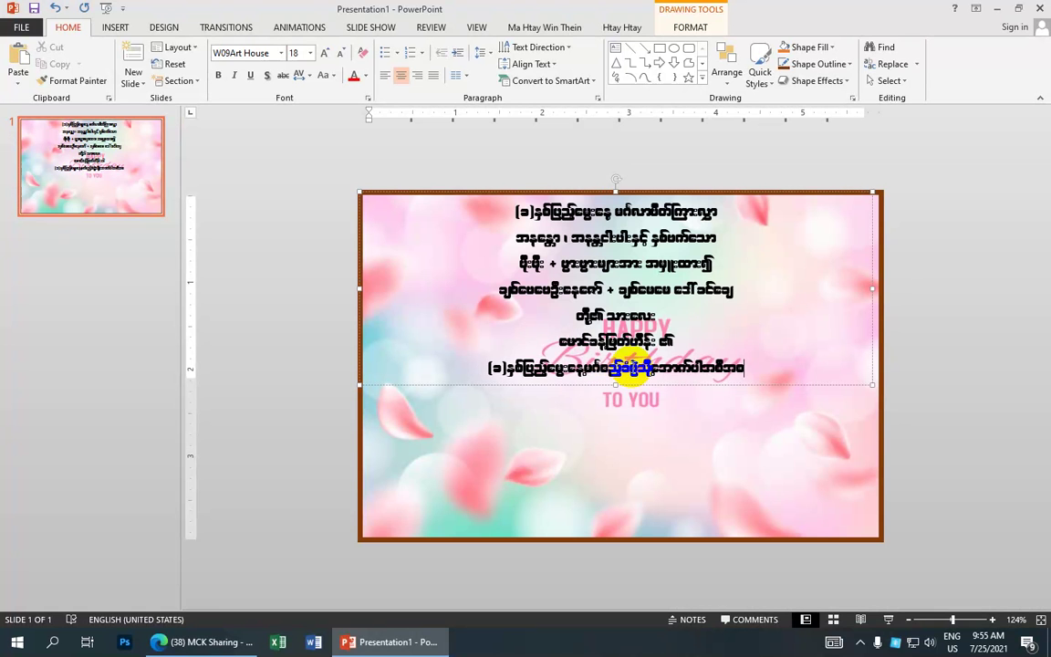
pyautogui.write('အည်')
pyautogui.press('BackSpace')
pyautogui.write('ဉ်အတို')
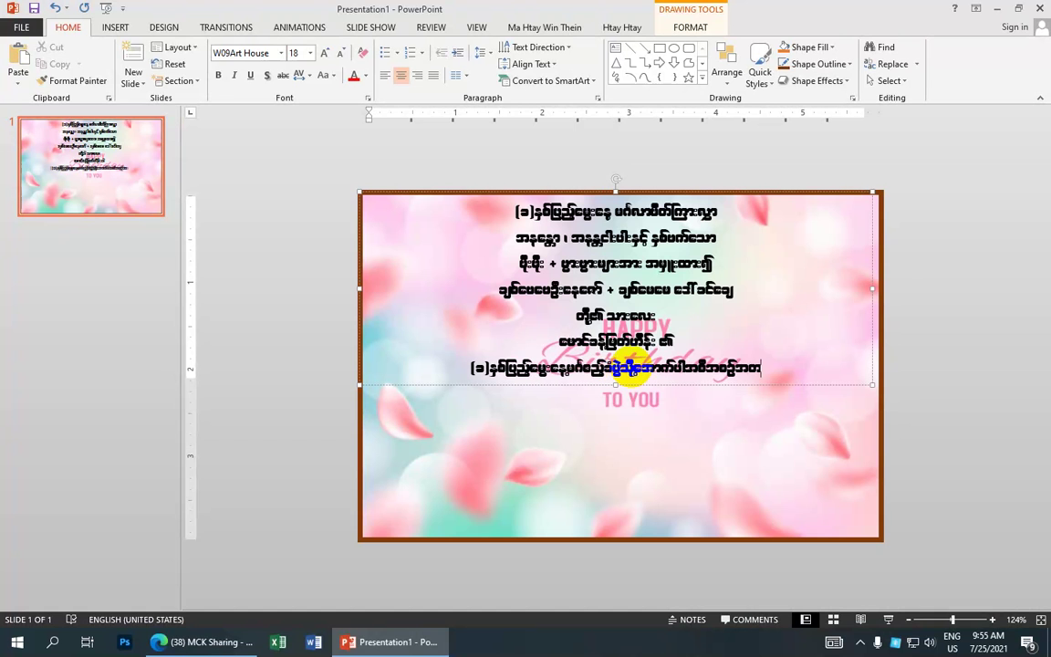
pyautogui.write('င်း')
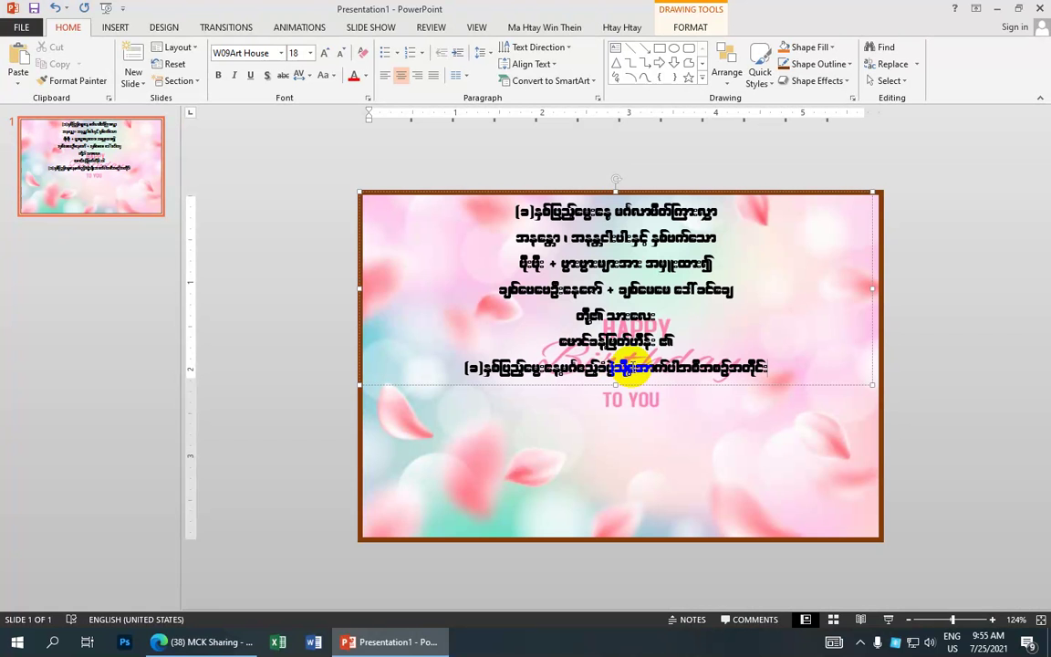
pyautogui.press('Return')
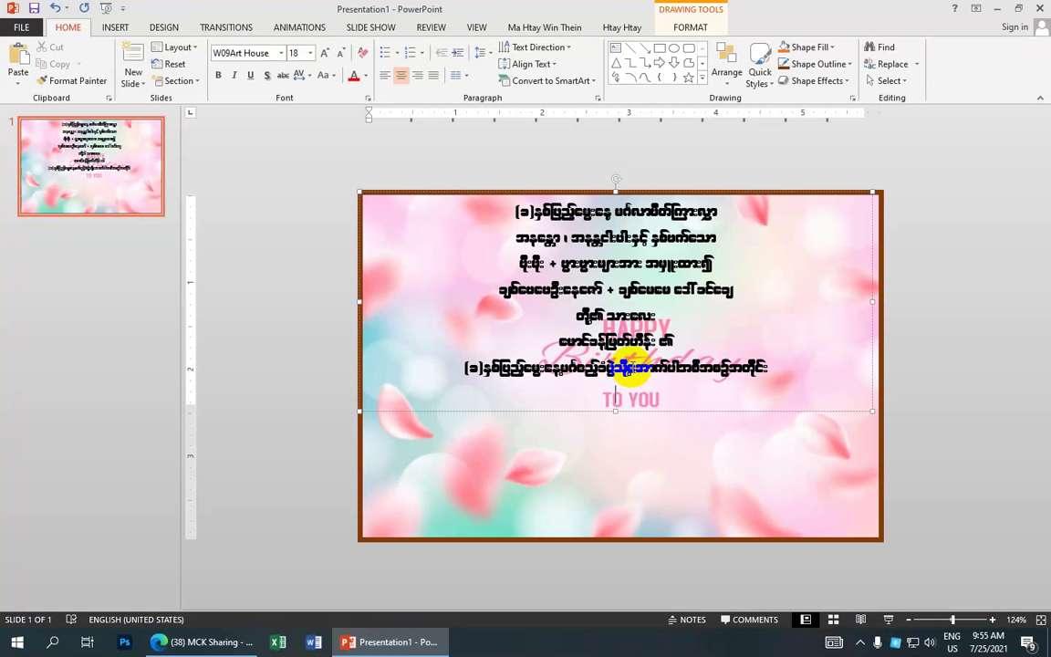
# Type the invitation line 'ကြွရောက်ပါရန်ခင်မင်ရင်းနှီးစွာဖြင့် ဖိတ်ကြားအပ်ပါသည်။' on the new line.
pyautogui.write('၊')
pyautogui.write('ကြွ')
pyautogui.write('ရော')
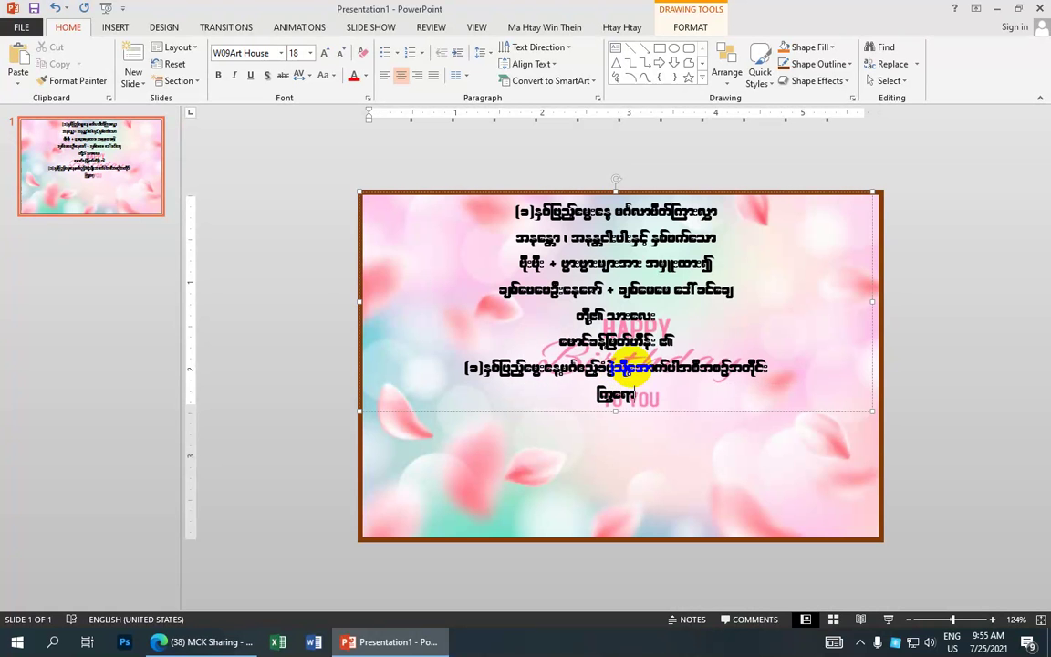
pyautogui.write('က်ပါ')
pyautogui.write('ရန်ခ')
pyautogui.write('င်မ')
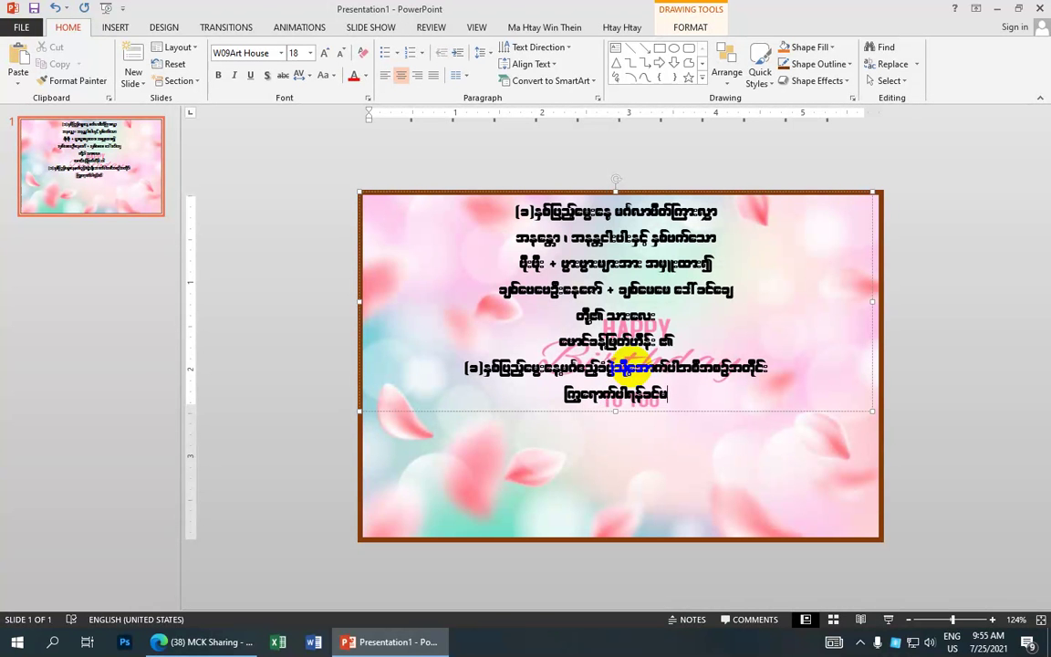
pyautogui.write('င်ရင်း')
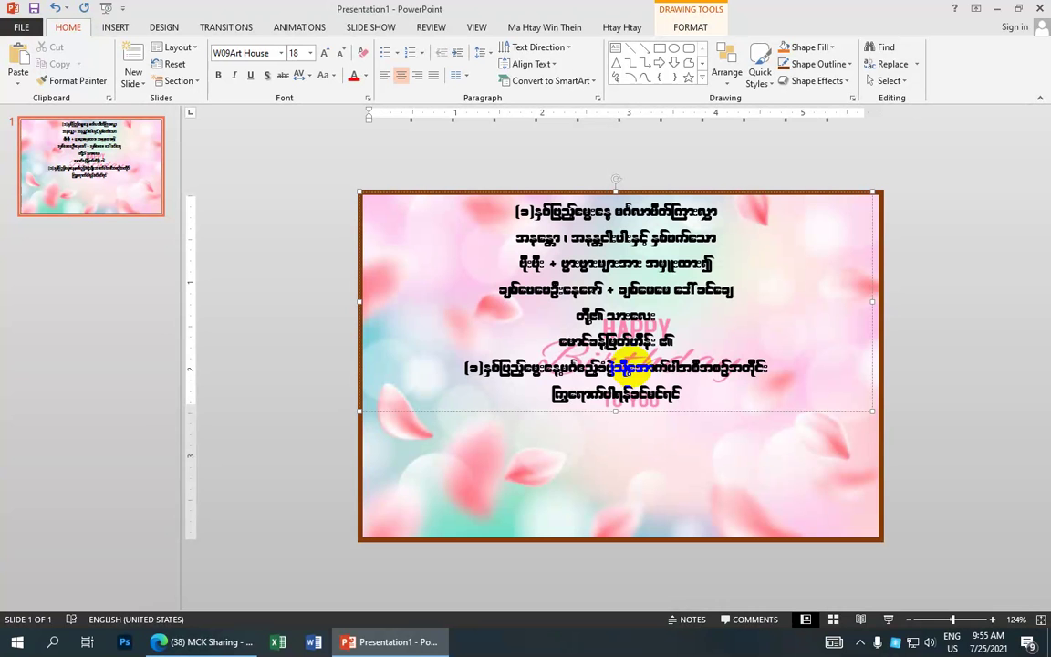
pyautogui.write('နှ')
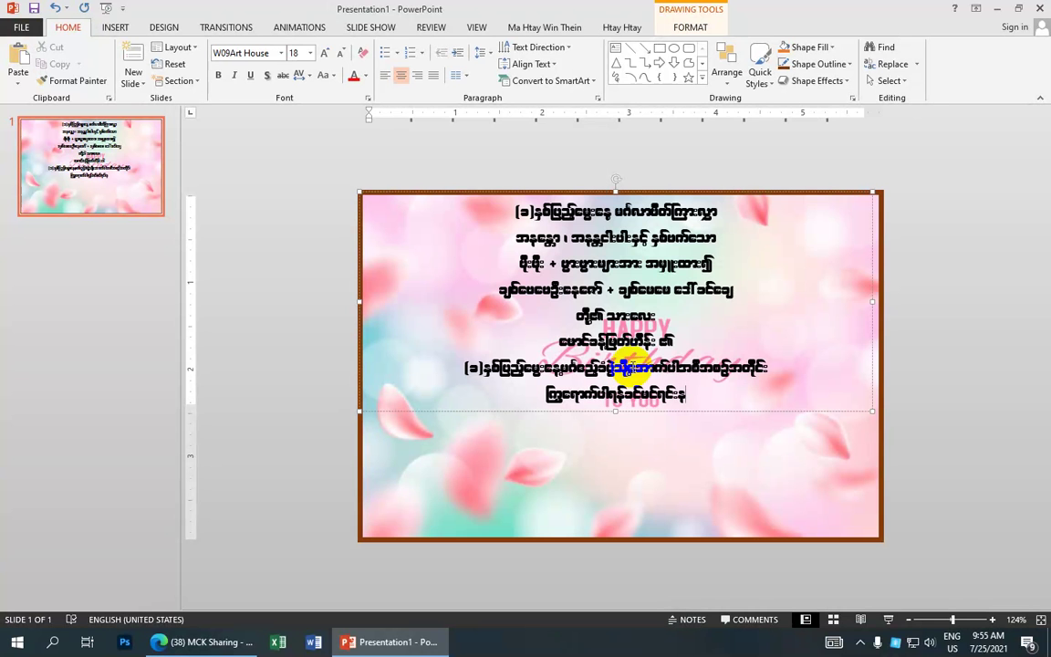
pyautogui.write('ီးစ')
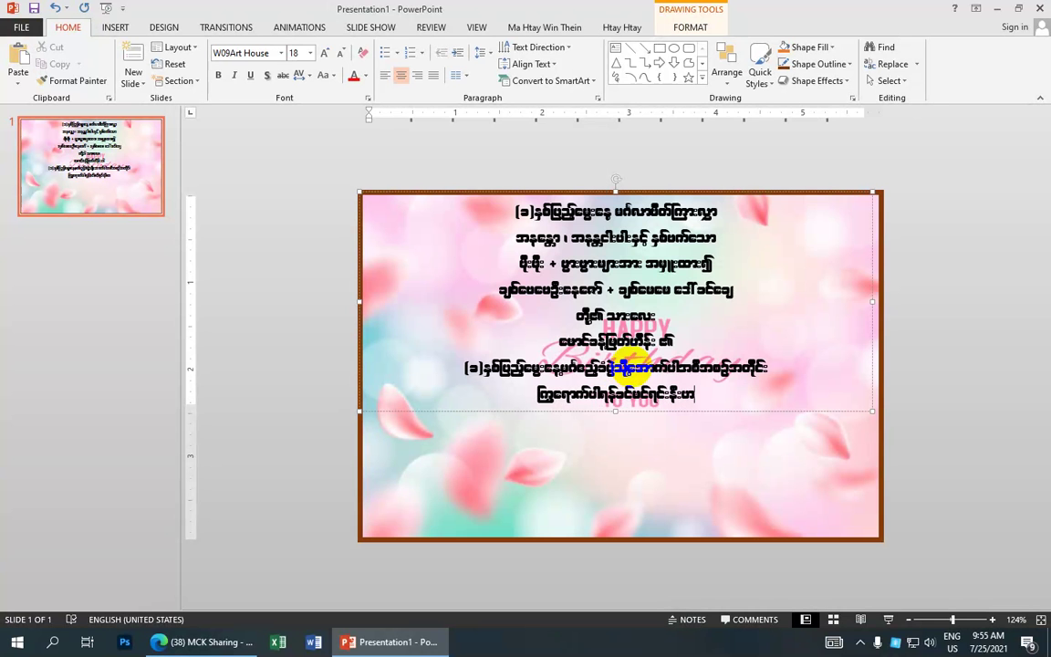
pyautogui.write('ွာ')
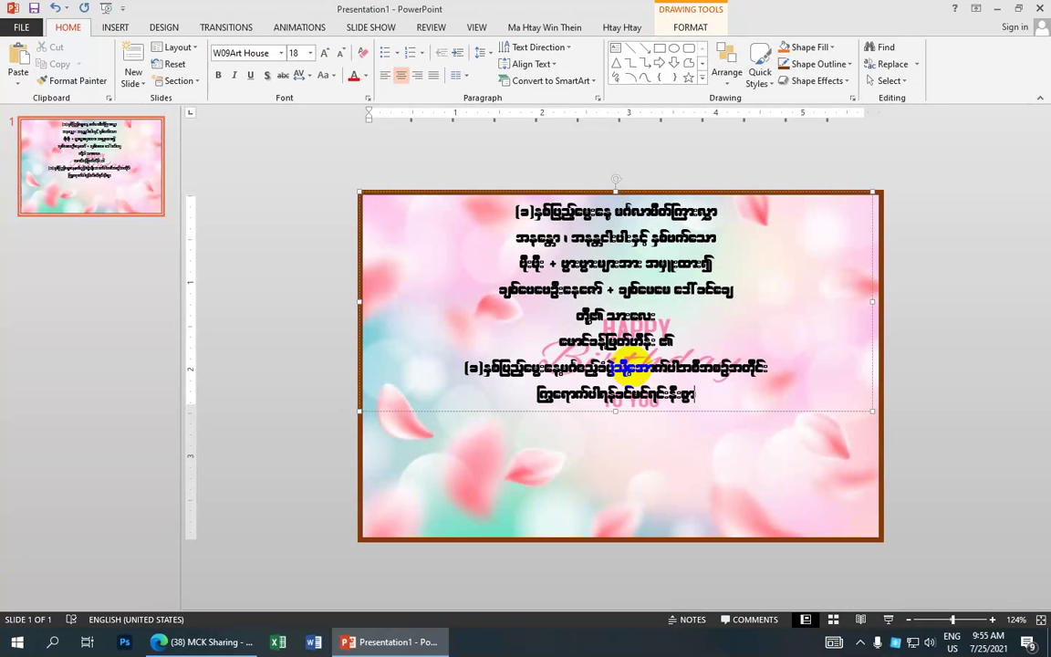
pyautogui.write('ဖြင့် ။')
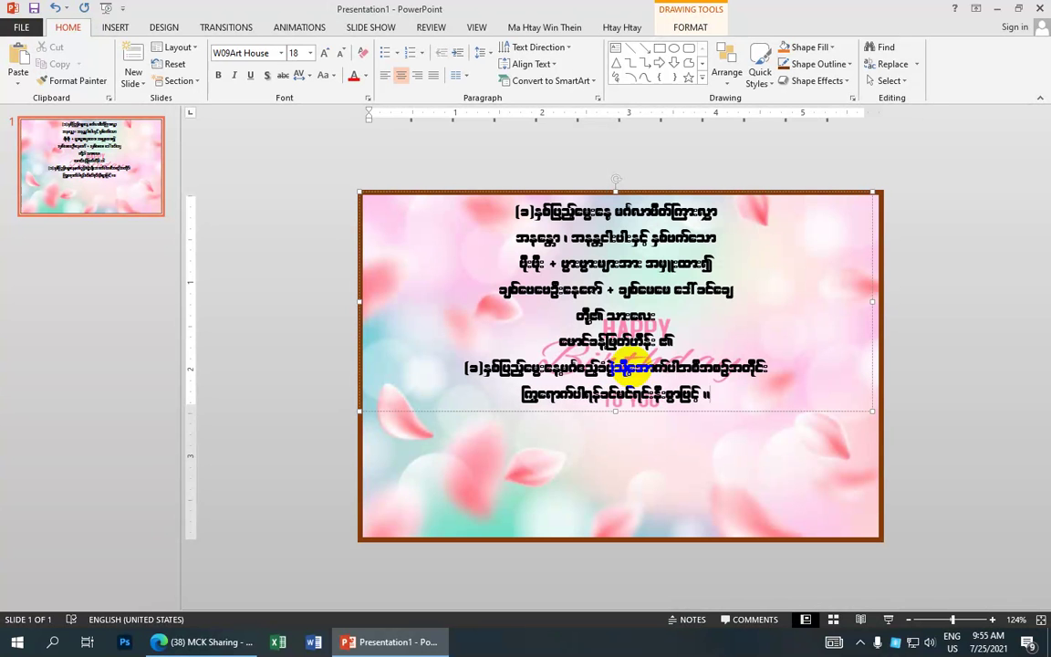
pyautogui.write(' ဗီ')
pyautogui.write('တ်')
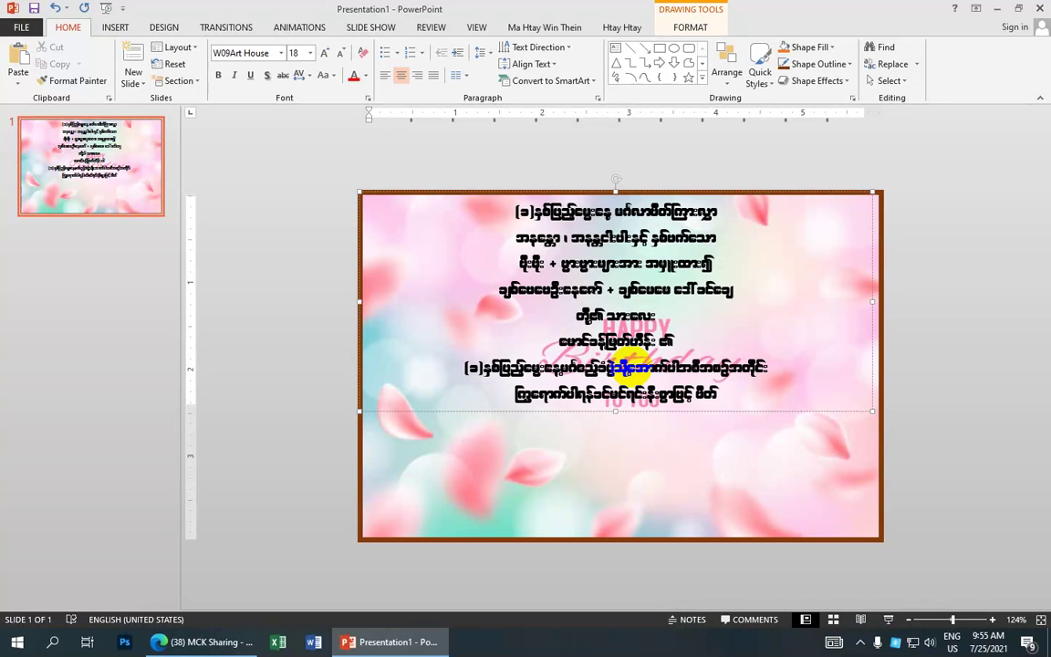
pyautogui.write('ကြာ')
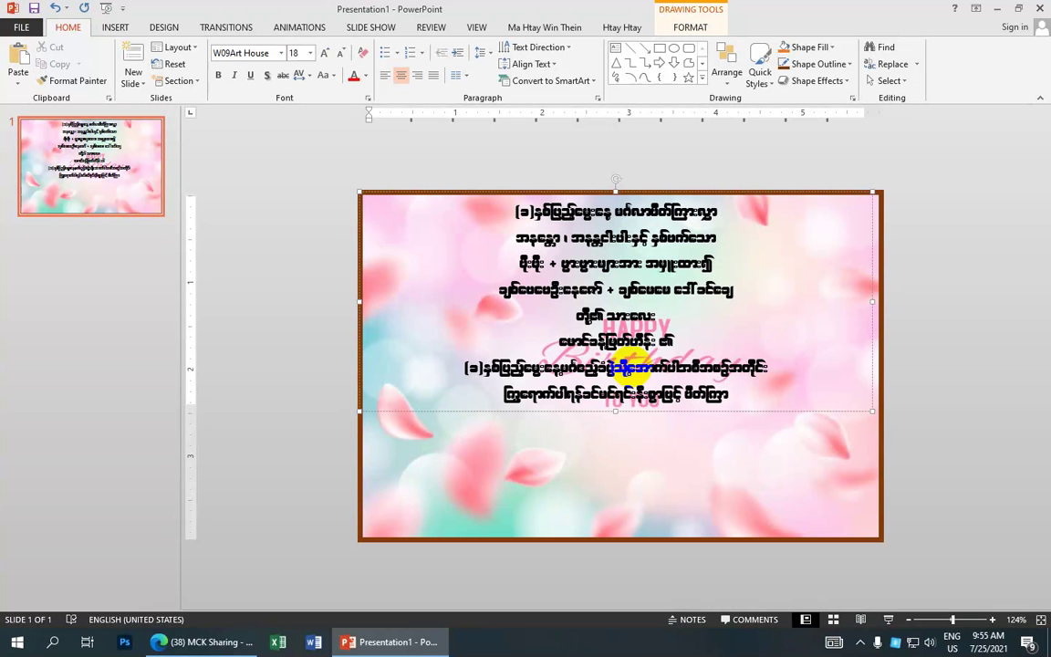
pyautogui.write('းအပ')
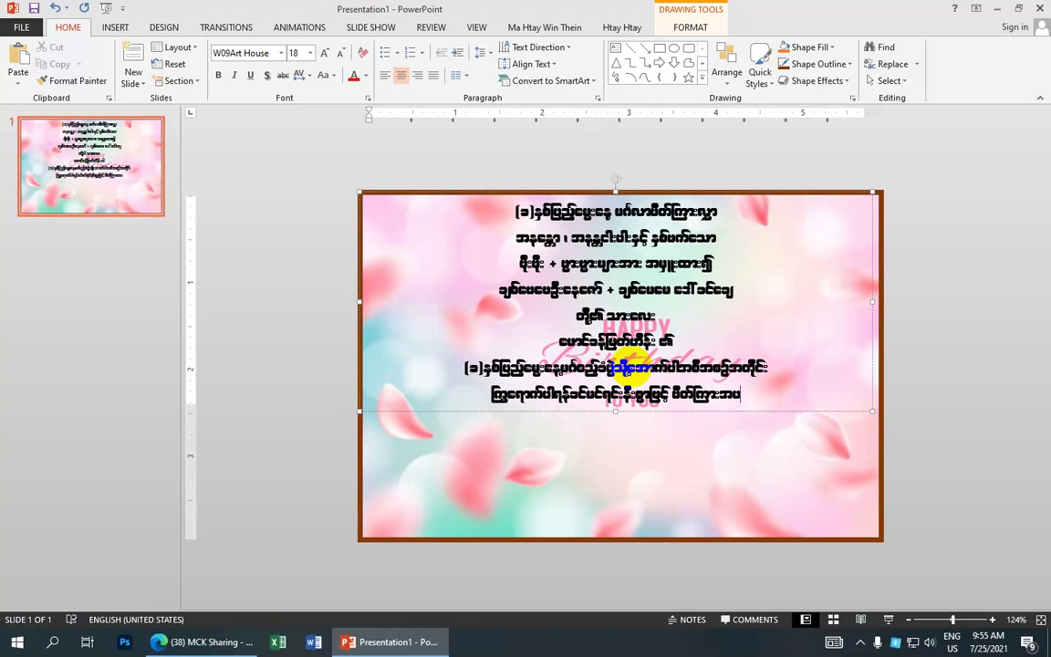
pyautogui.write('်')
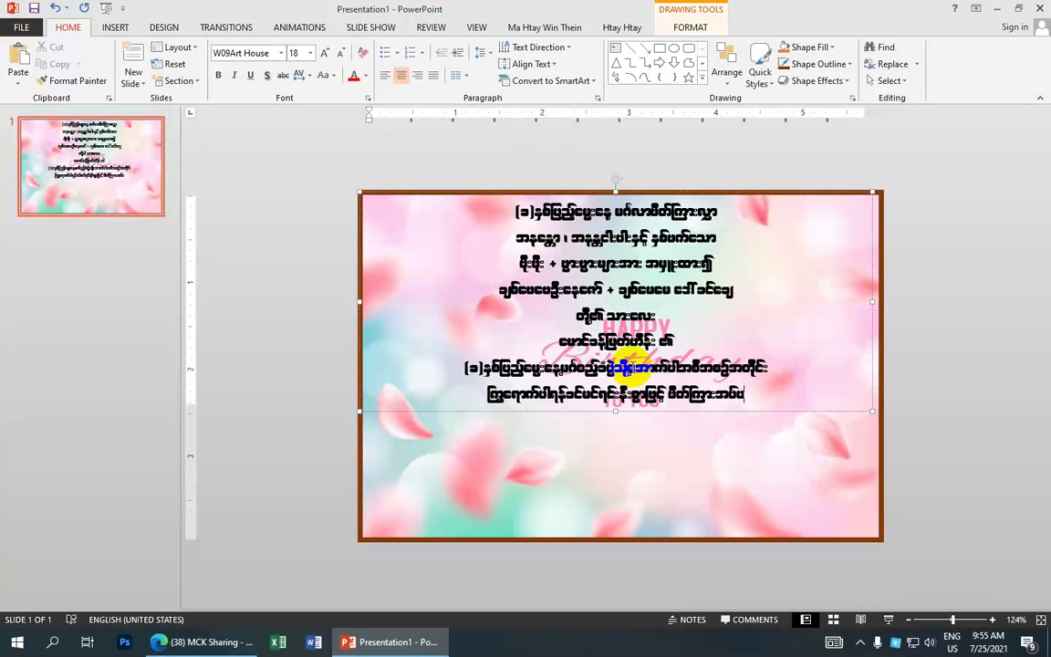
pyautogui.write('ပါသည်')
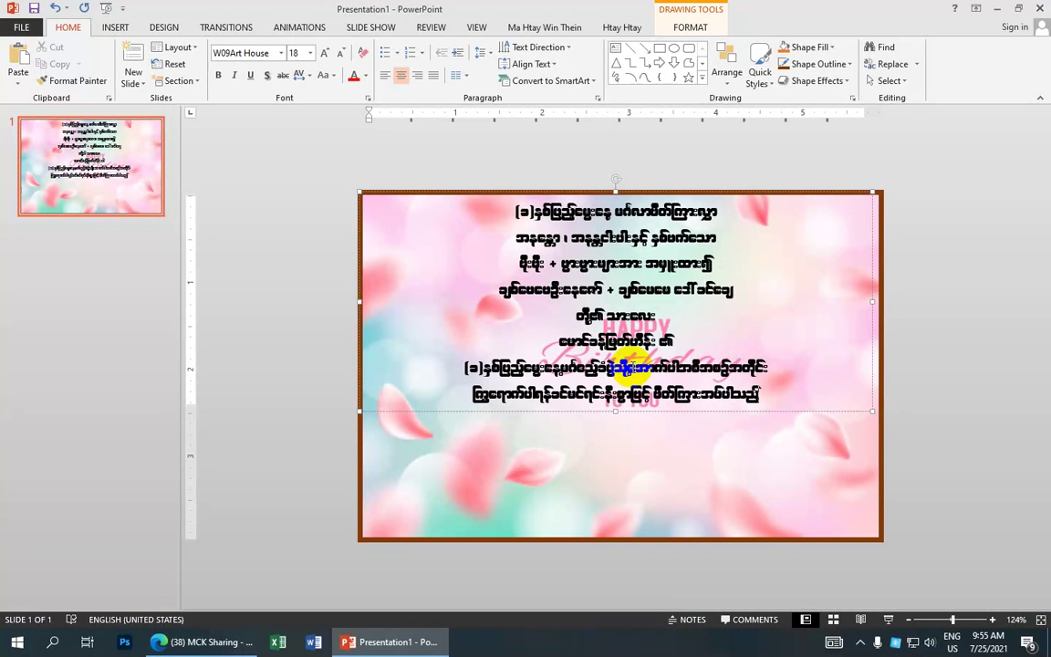
pyautogui.write('။၊')
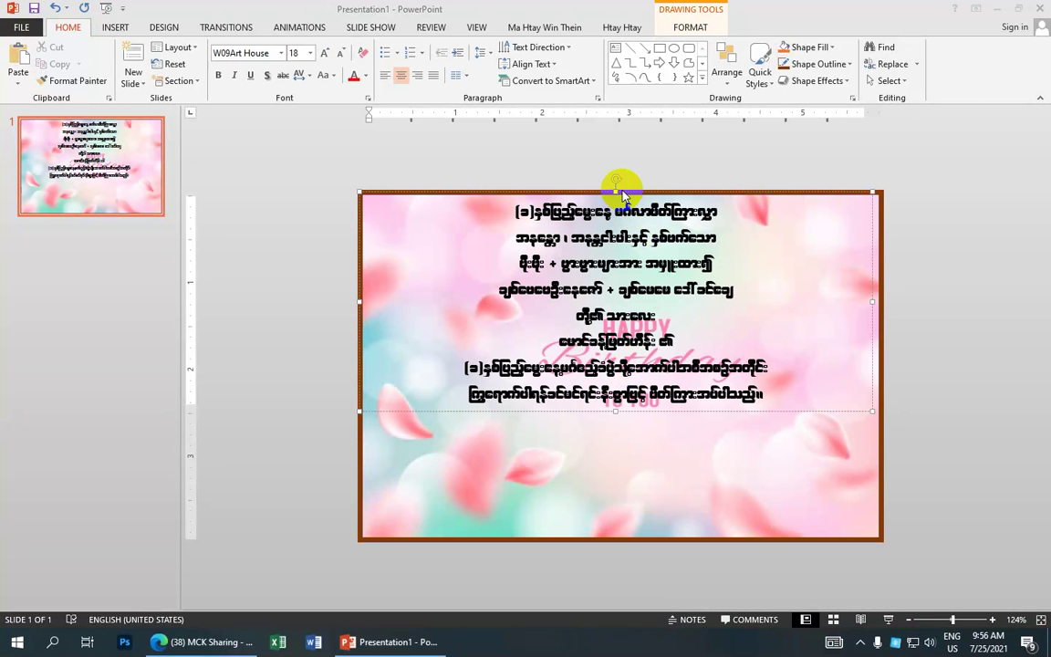
# Nudge the message text box slightly upward, then select the message's first line.
pyautogui.doubleClick(627, 197)
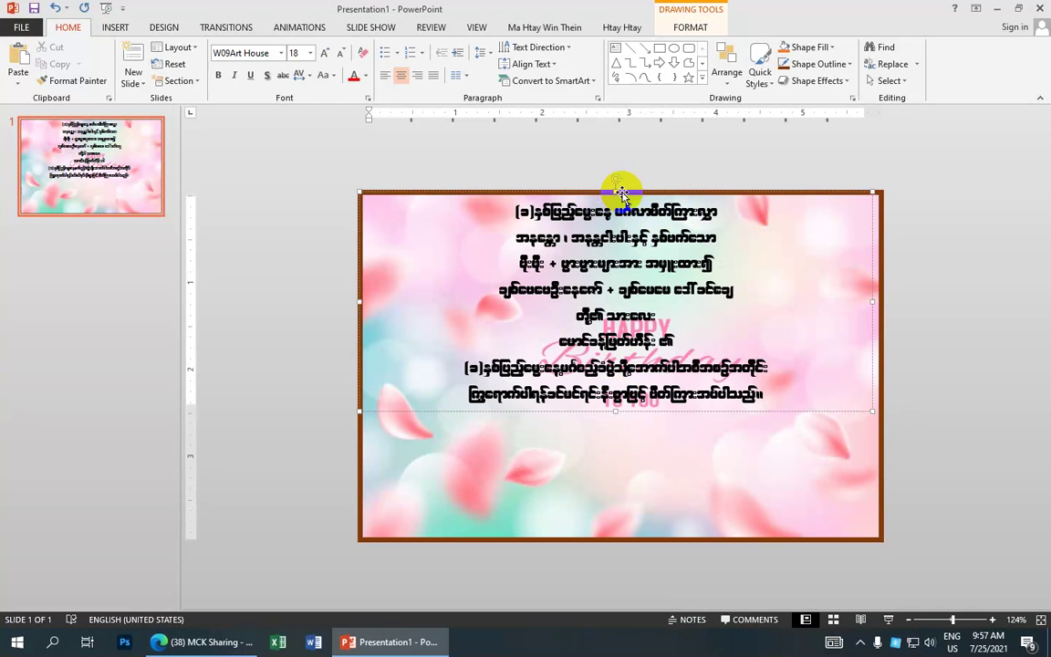
pyautogui.moveTo(621, 193); pyautogui.dragTo(623, 183)
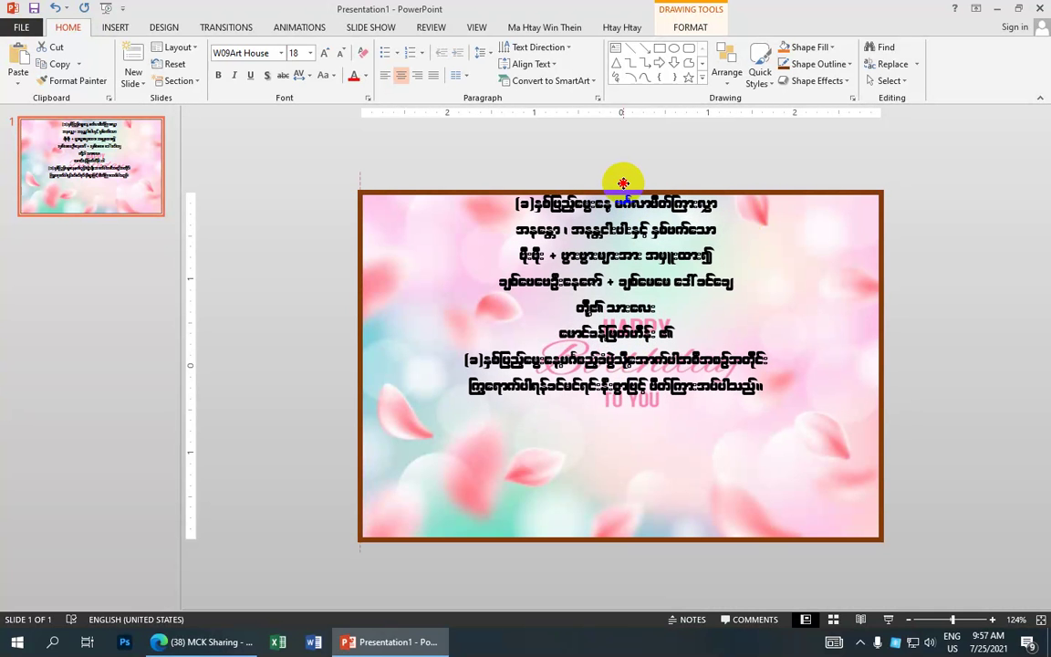
pyautogui.doubleClick(532, 209)
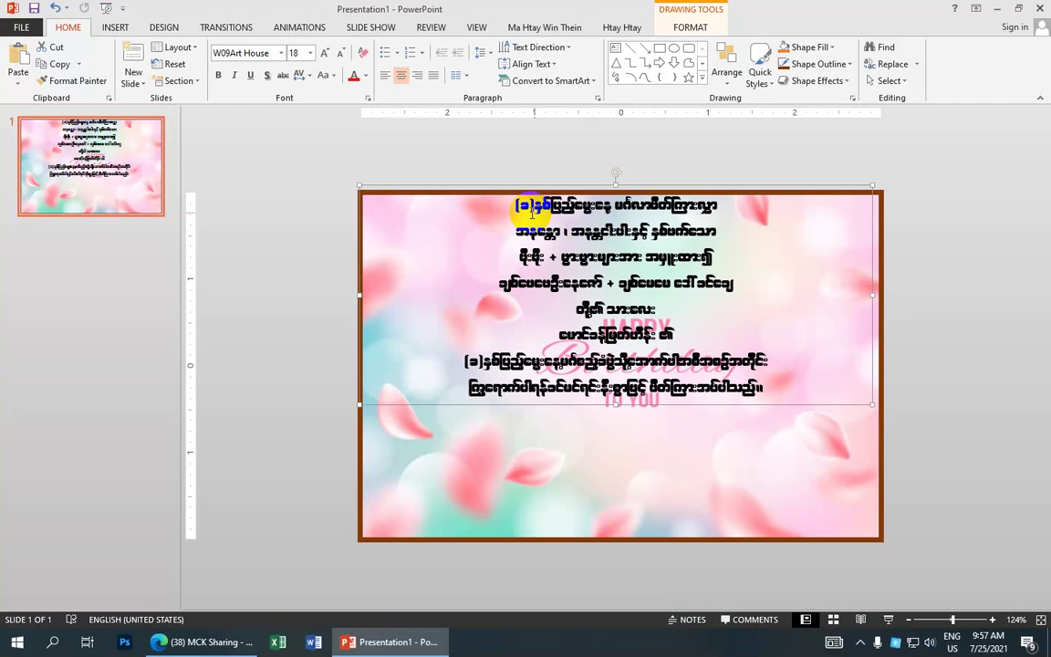
pyautogui.moveTo(517, 205); pyautogui.dragTo(673, 202)
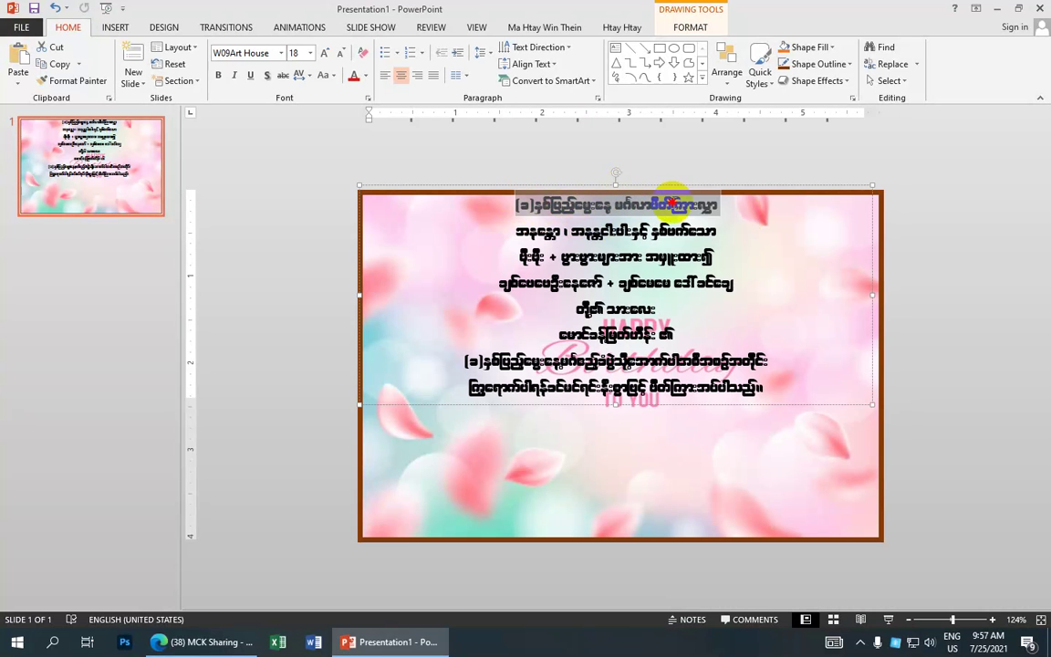
# Make the first line of the message size 20 and green.
pyautogui.click(312, 53)
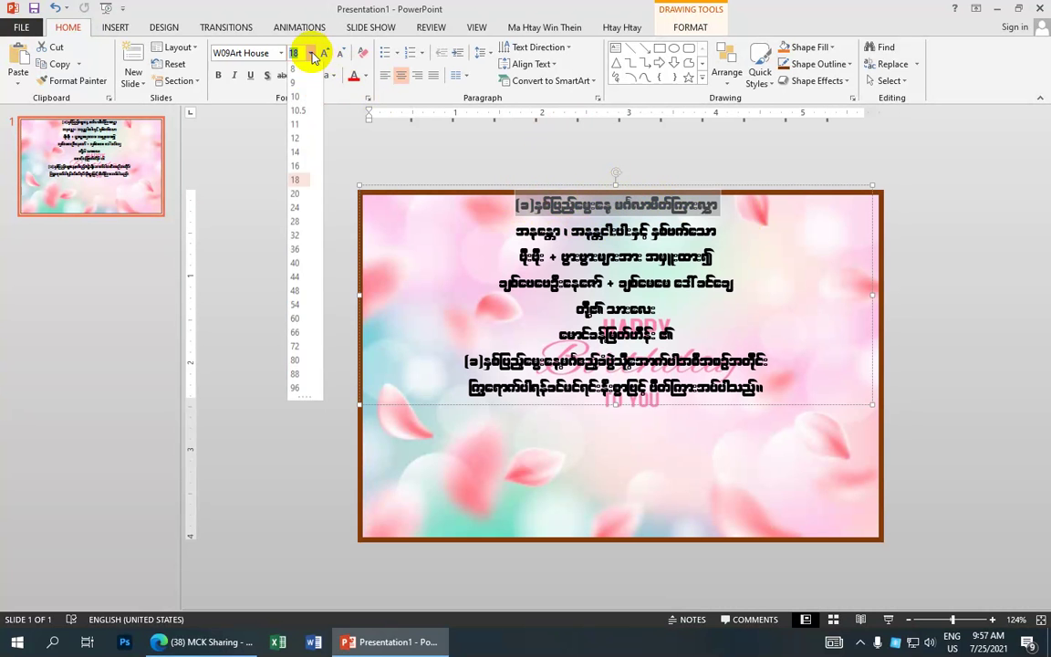
pyautogui.click(302, 197)
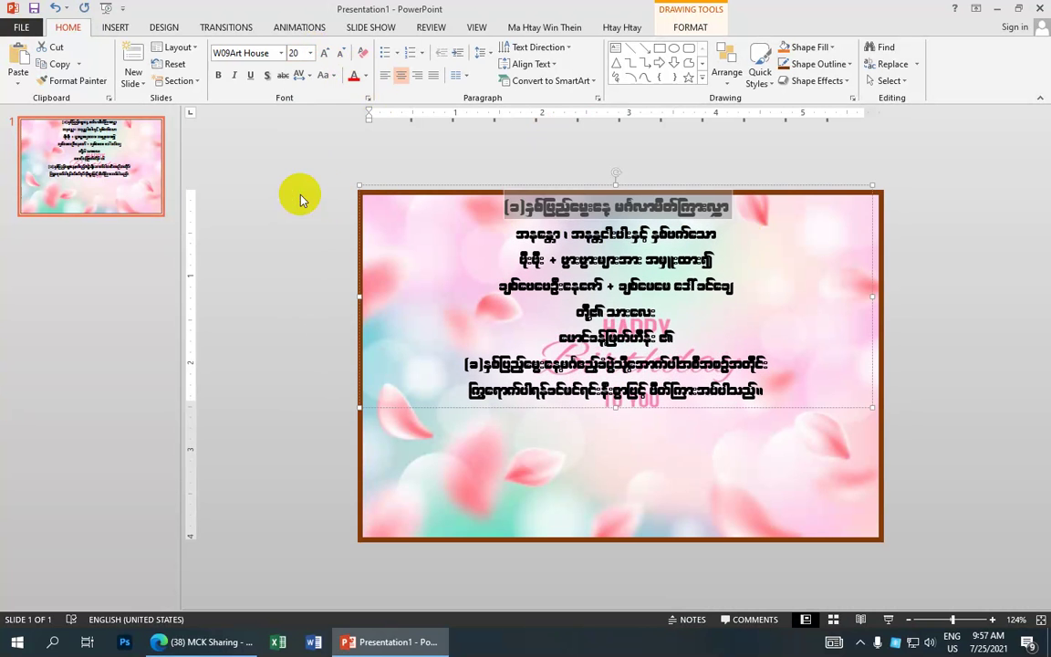
pyautogui.click(364, 77)
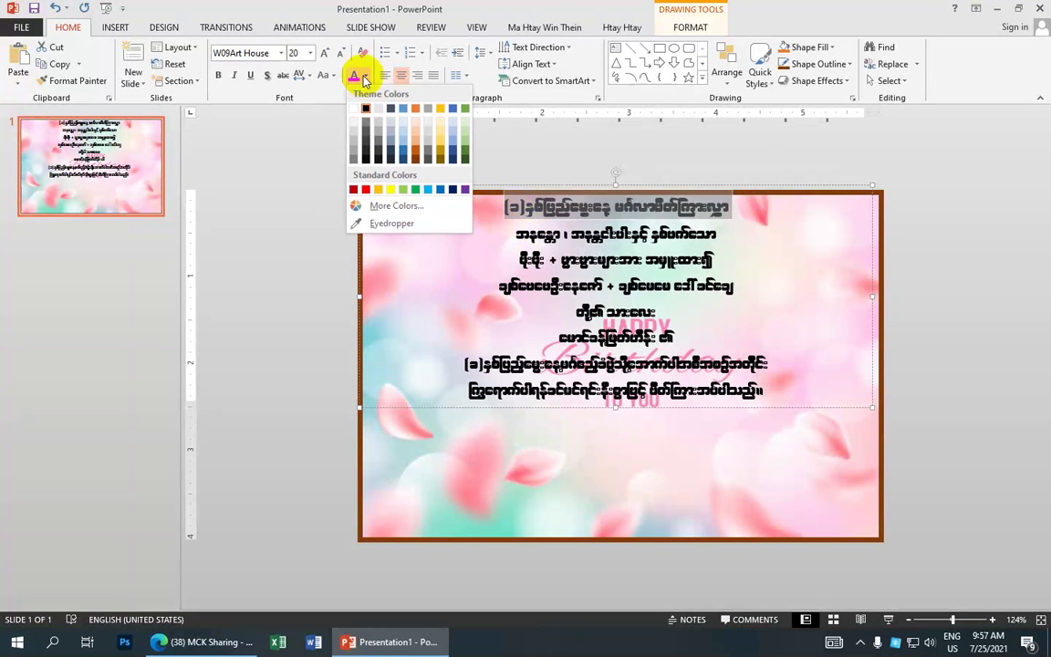
pyautogui.click(416, 190)
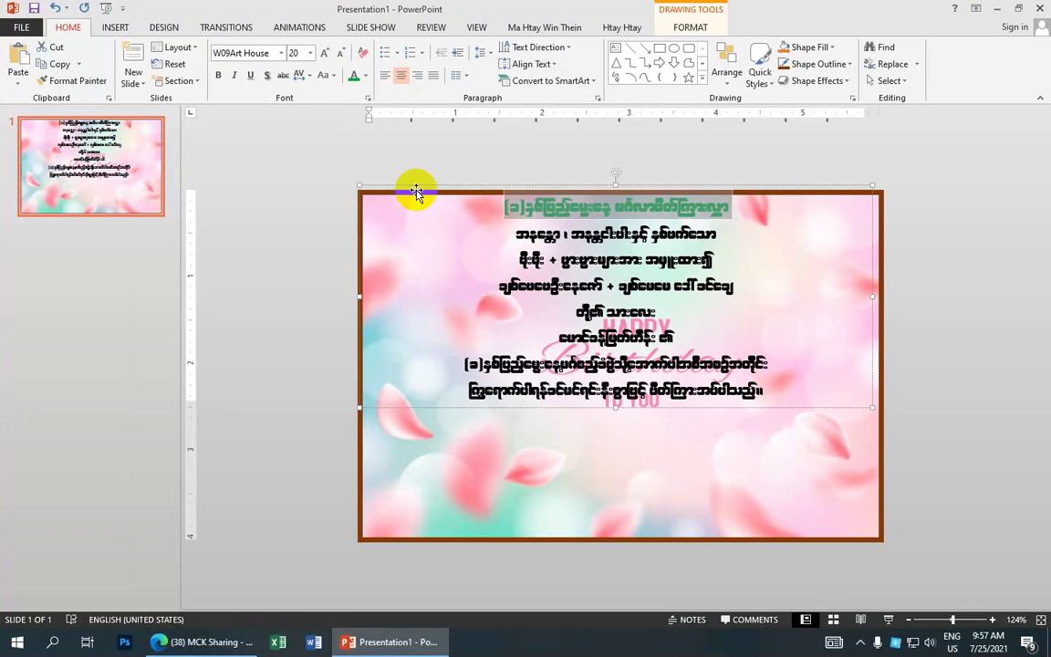
# Select all the message text and apply the green font colour to it.
pyautogui.doubleClick(592, 257)
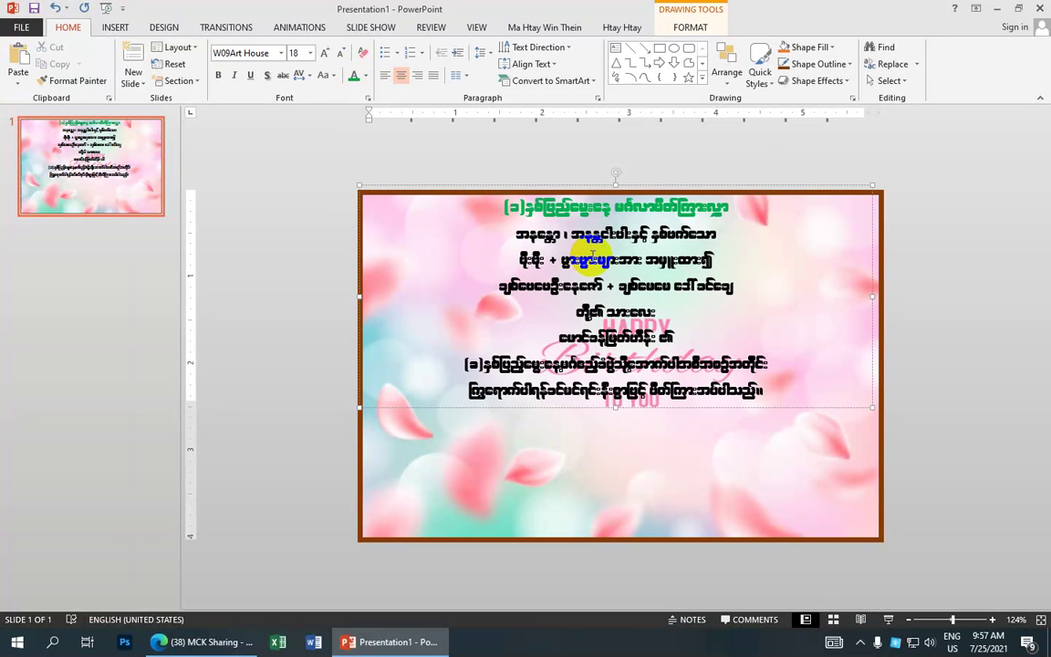
pyautogui.hotkey('ctrl', 'a')
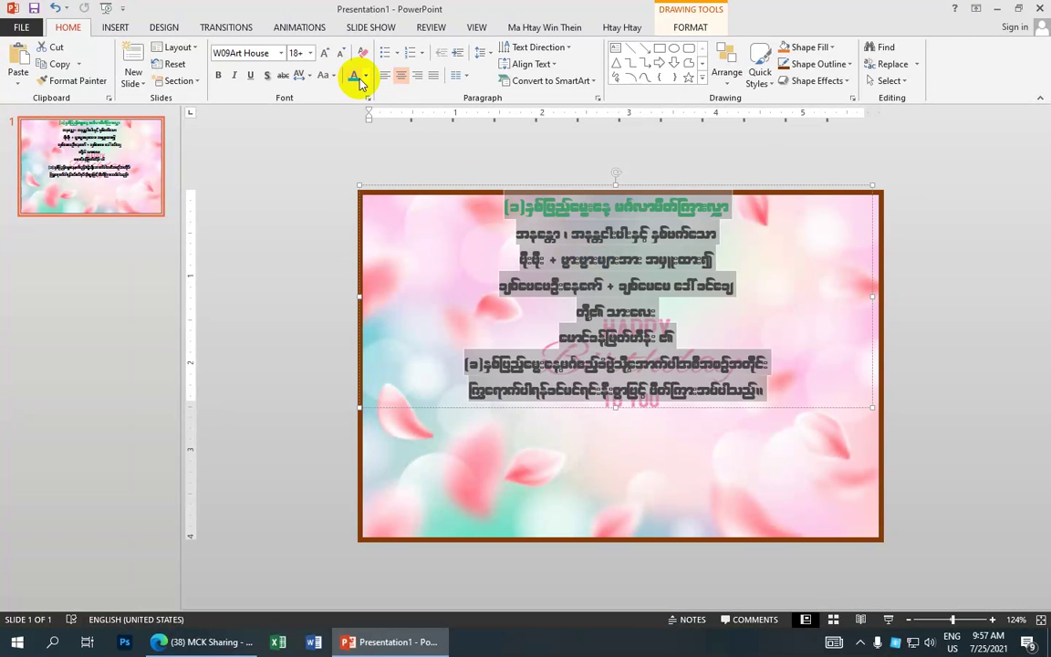
pyautogui.click(354, 76)
pyautogui.click(365, 76)
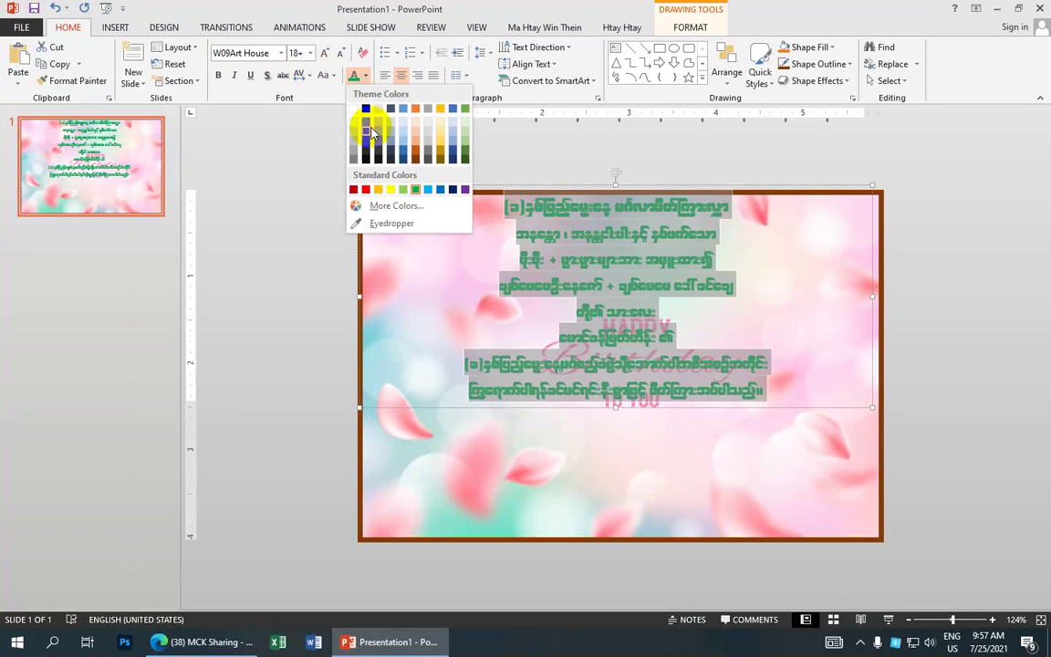
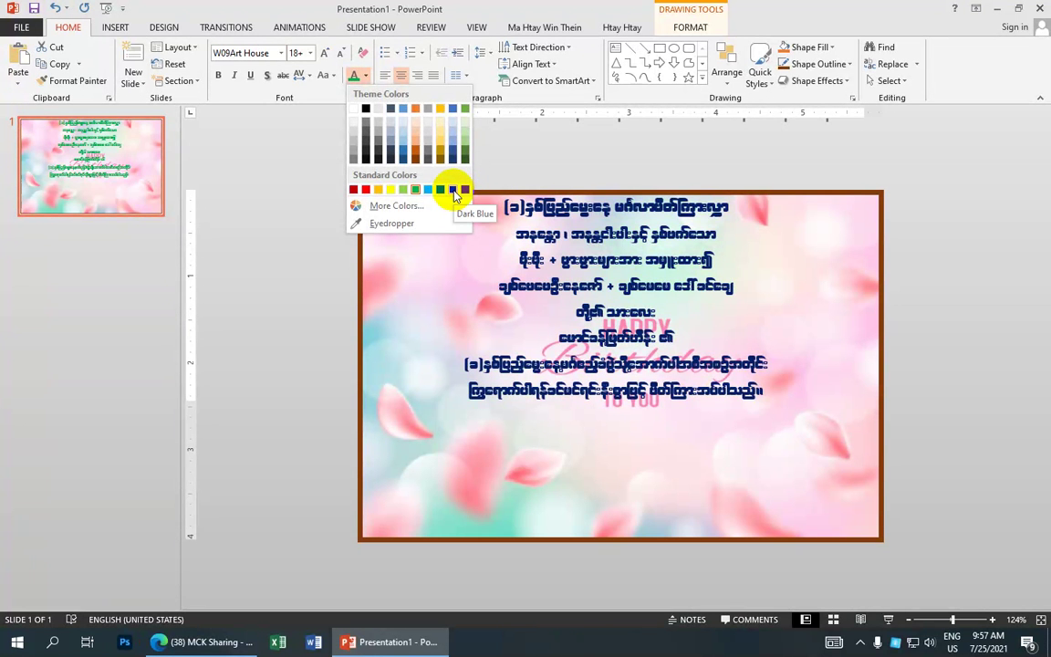
# Colour the Myanmar greeting text Dark Blue and reselect its text box.
pyautogui.click(452, 190)
pyautogui.click(797, 383)
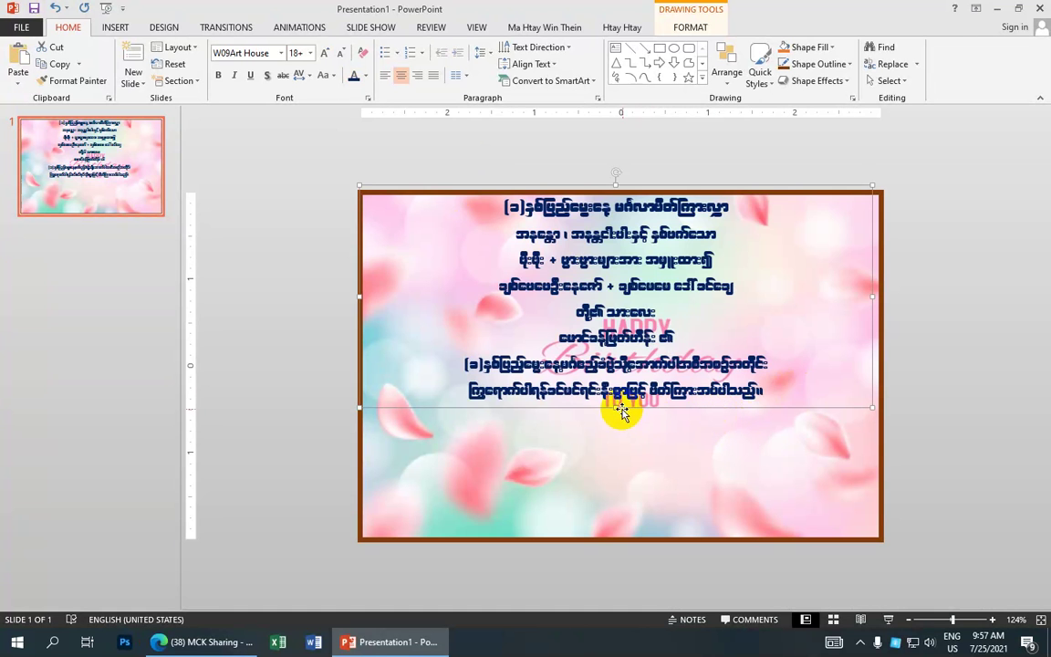
pyautogui.moveTo(616, 408); pyautogui.dragTo(616, 401)
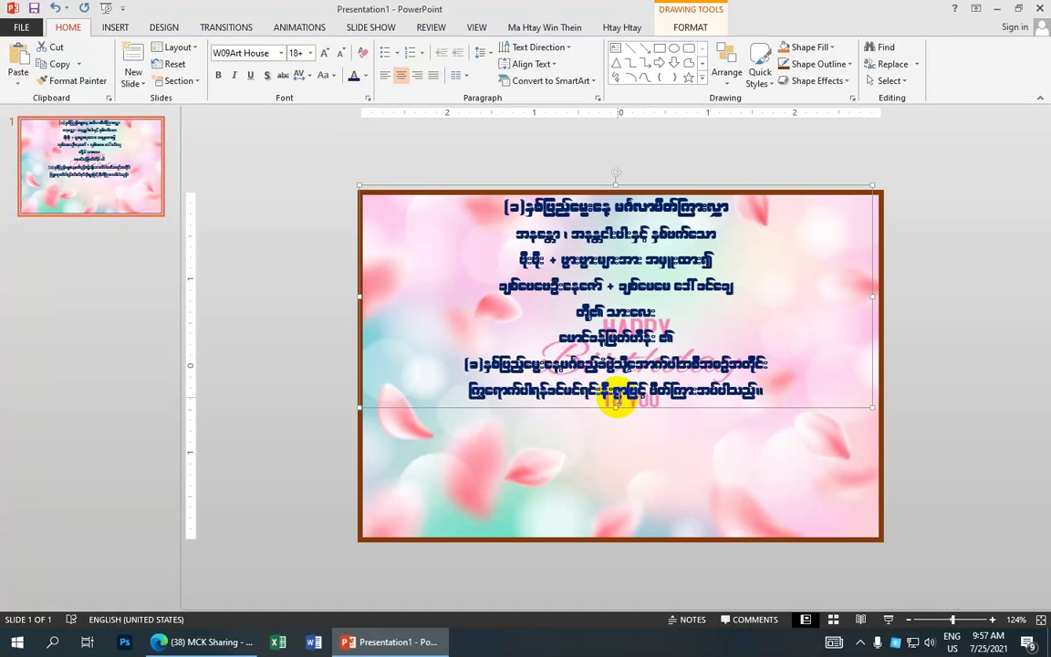
pyautogui.click(616, 403)
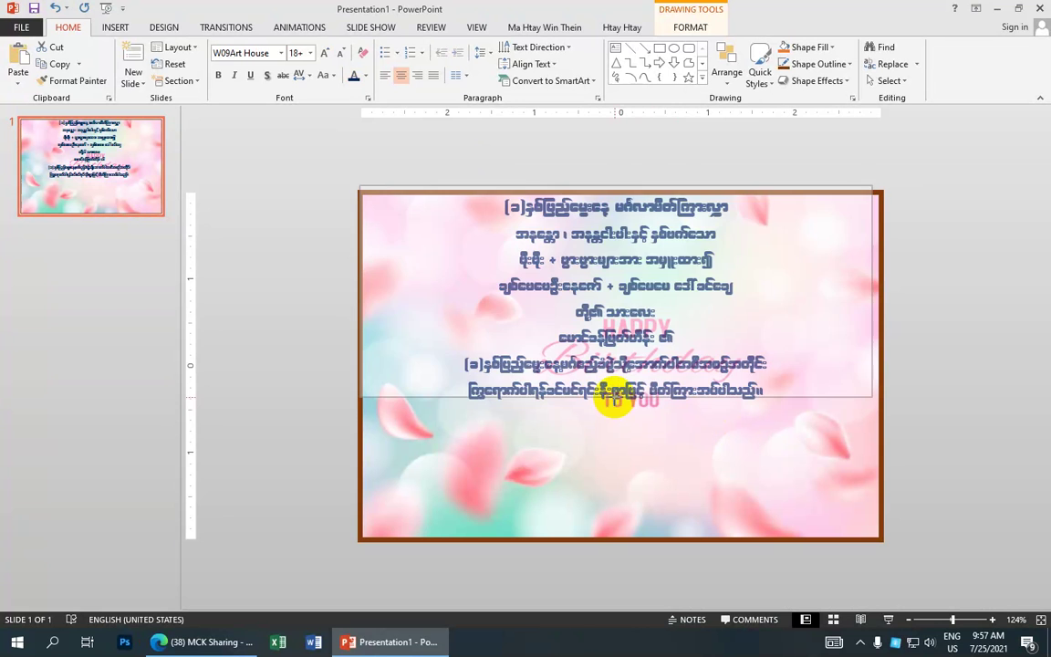
# Draw a new text box across the lower slide, just under the main text.
pyautogui.click(614, 50)
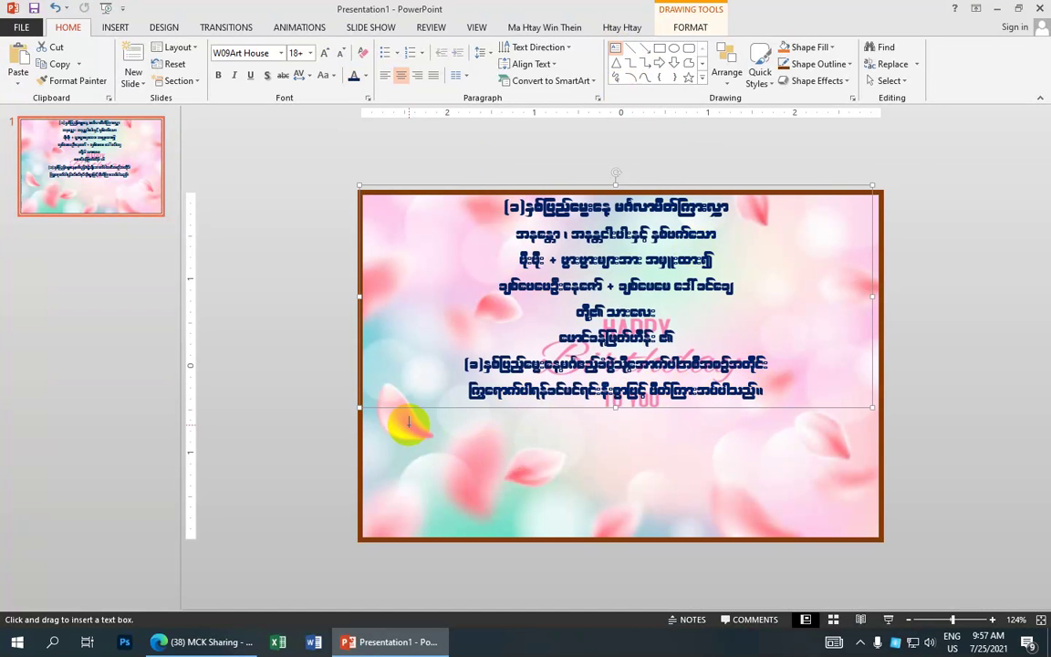
pyautogui.moveTo(387, 420); pyautogui.dragTo(875, 534)
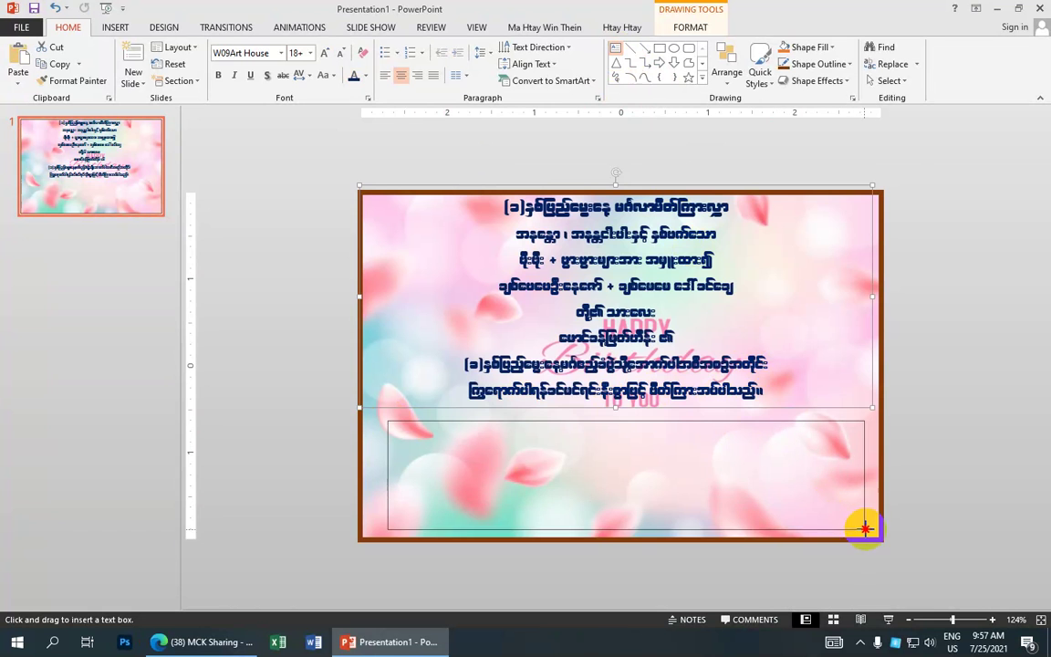
pyautogui.moveTo(634, 417)
pyautogui.mouseDown()
pyautogui.moveTo(646, 413)
pyautogui.moveTo(639, 401)
pyautogui.mouseUp()
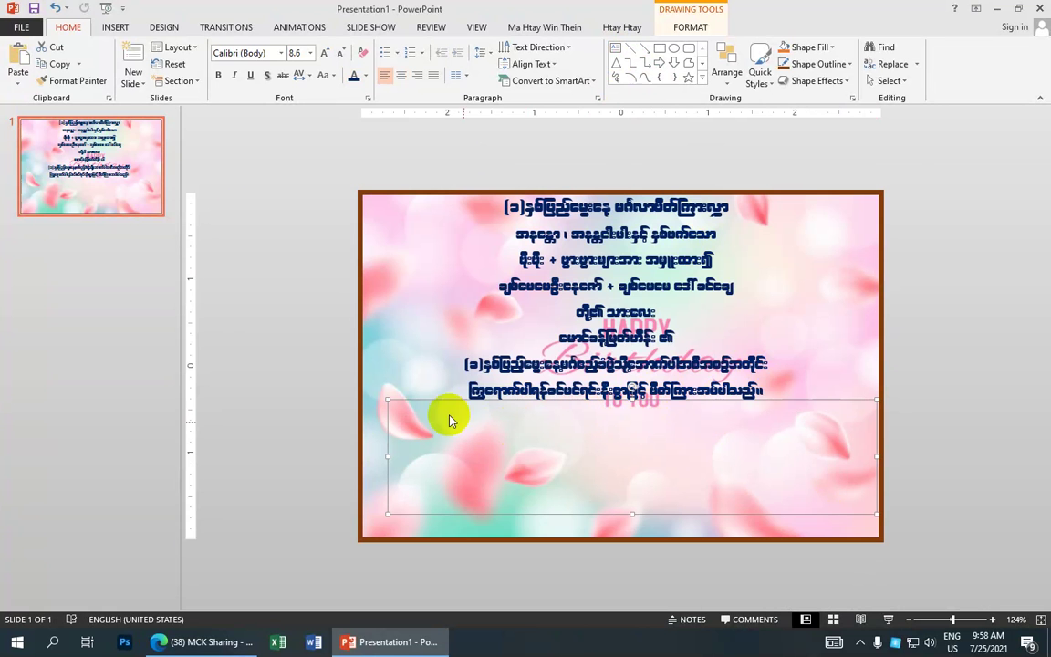
# Set the new box's font to W09Art House at size 14.
pyautogui.click(278, 53)
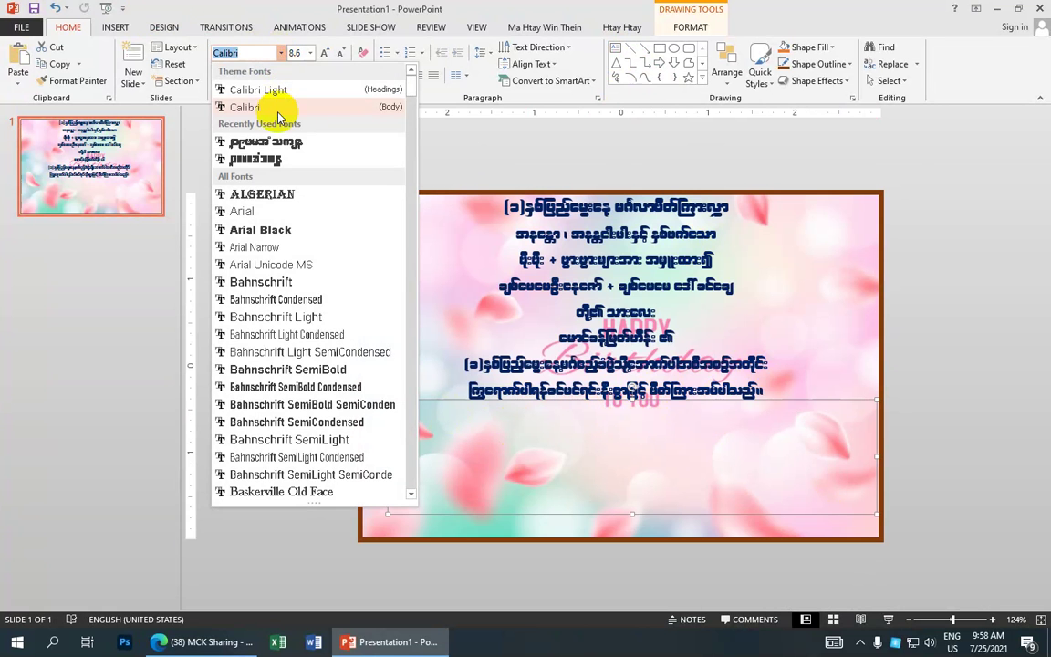
pyautogui.press('Down')
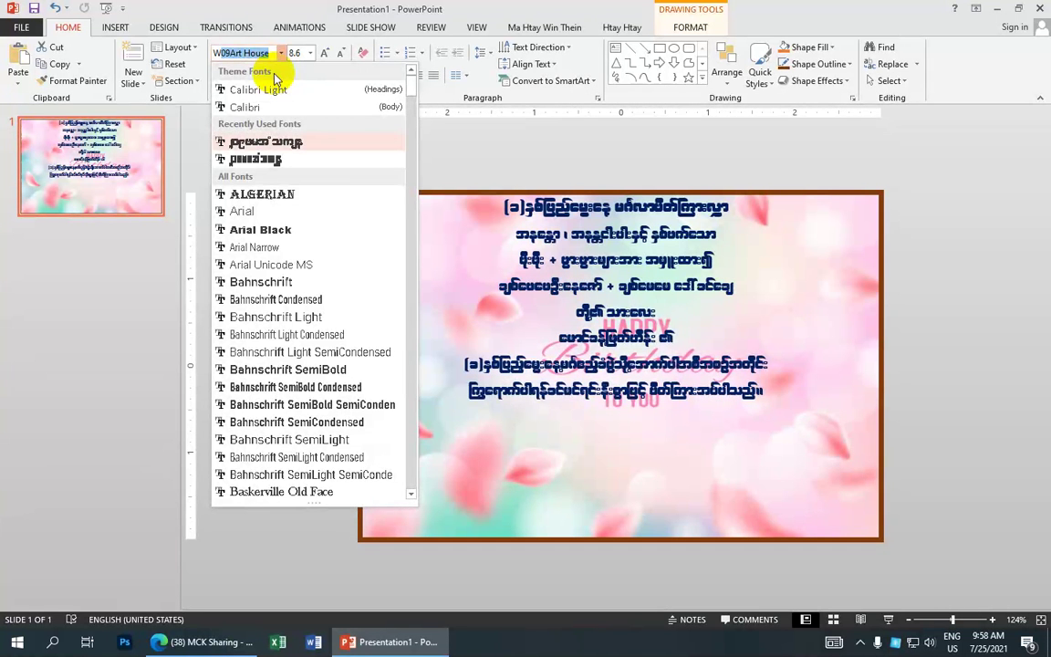
pyautogui.press('Return')
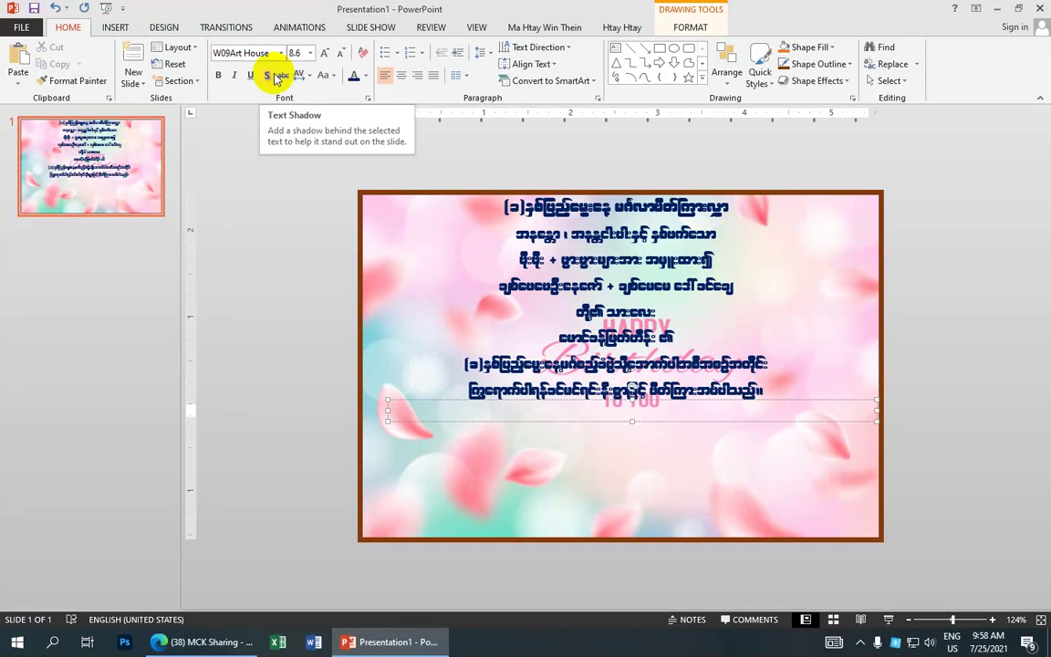
pyautogui.click(310, 53)
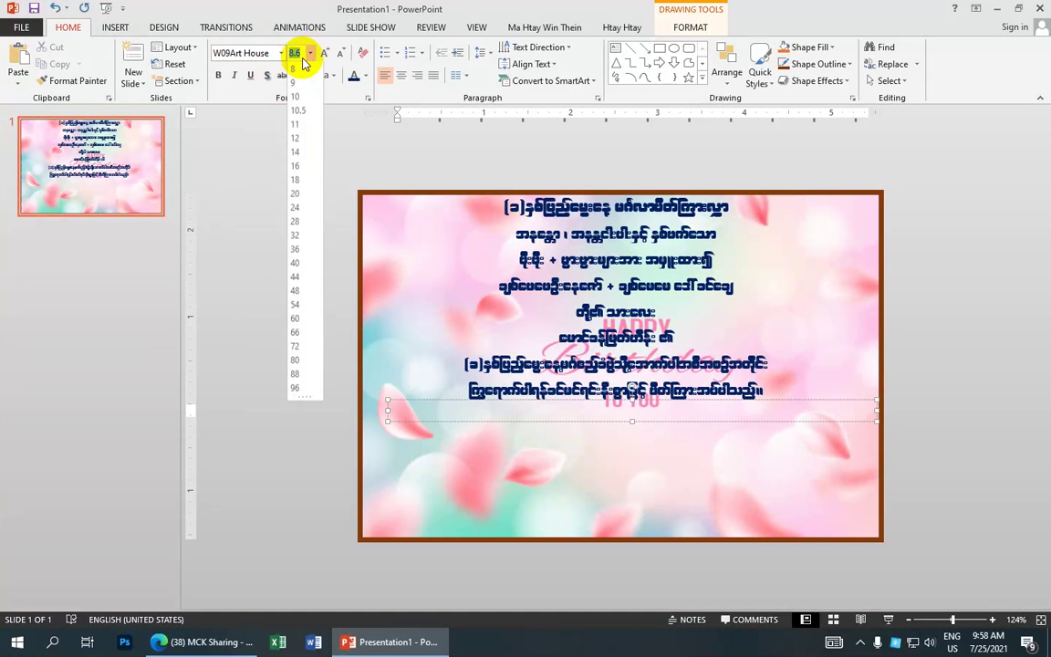
pyautogui.click(301, 152)
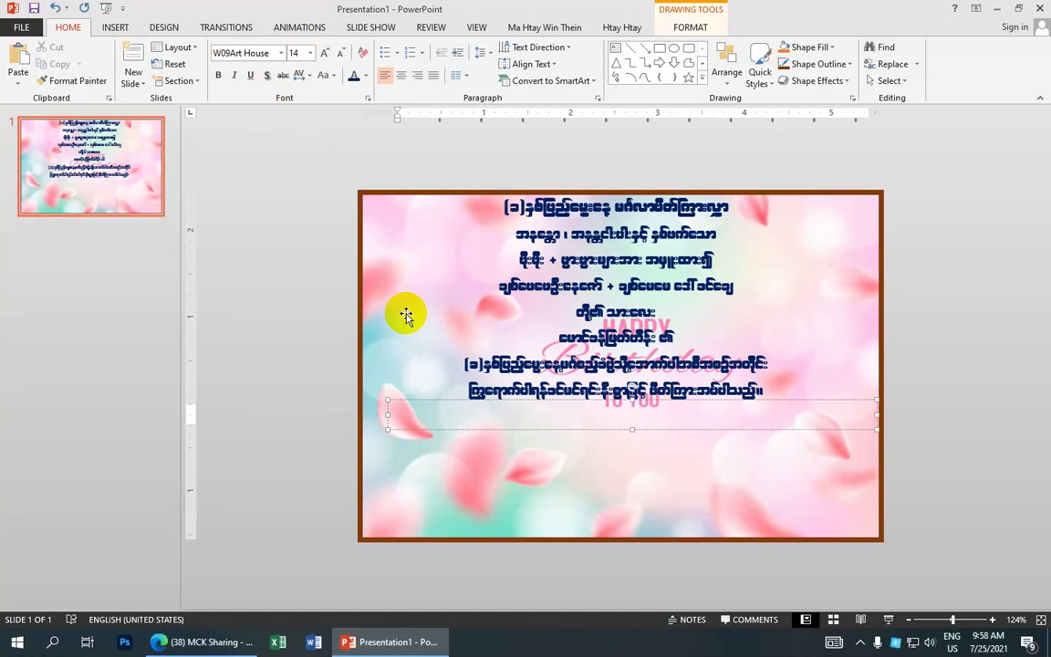
# Type the Myanmar programme heading in the new text box.
pyautogui.write('a')
pyautogui.write('qs')
pyautogui.write(';aeh')
pyautogui.write('ri')
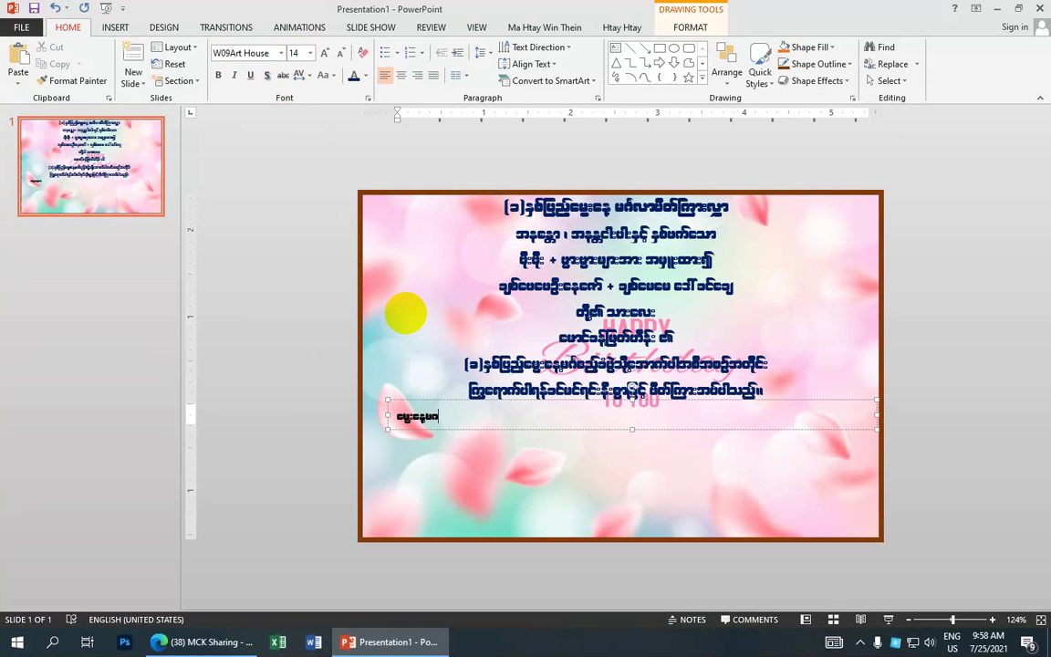
pyautogui.write('f')
pyautogui.write('္ဂလ')
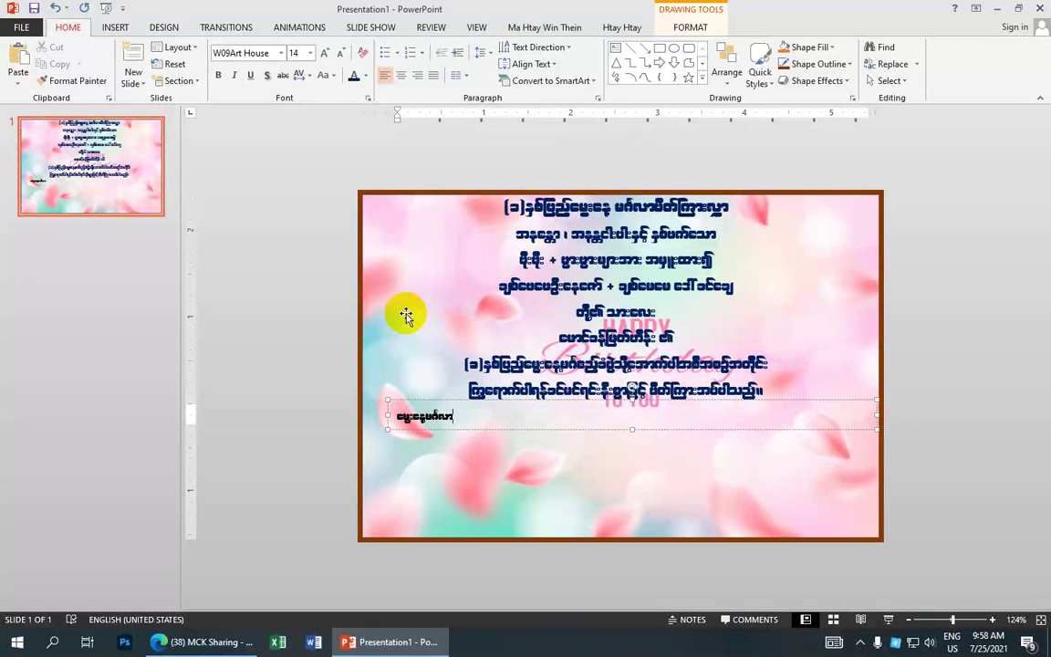
pyautogui.write('ာ')
pyautogui.write('ပါ')
pyautogui.write('ဦ')
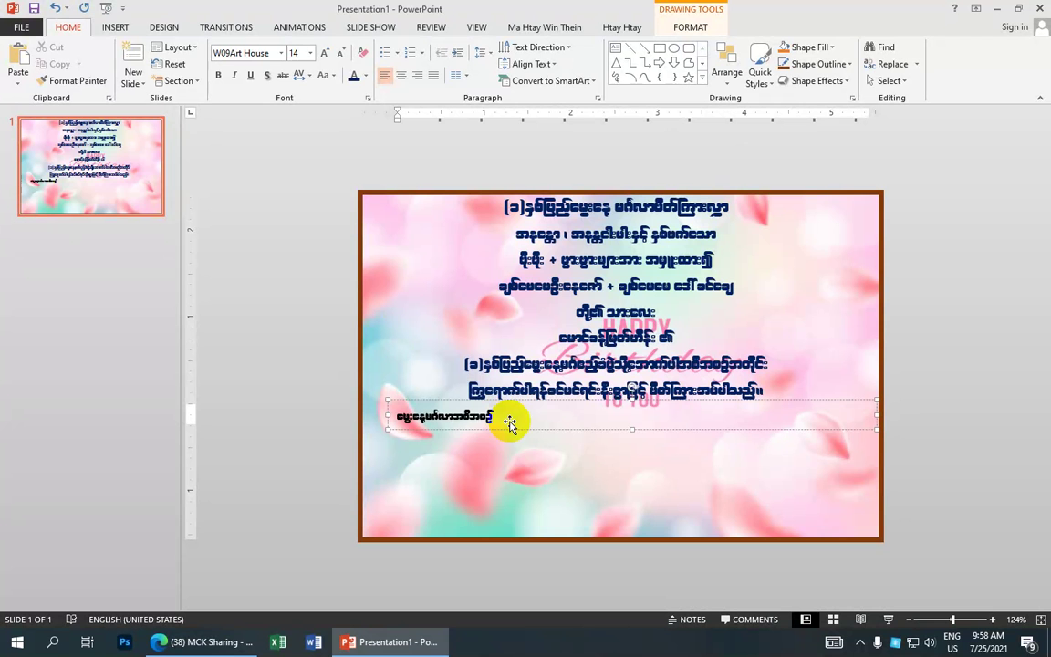
pyautogui.doubleClick(454, 419)
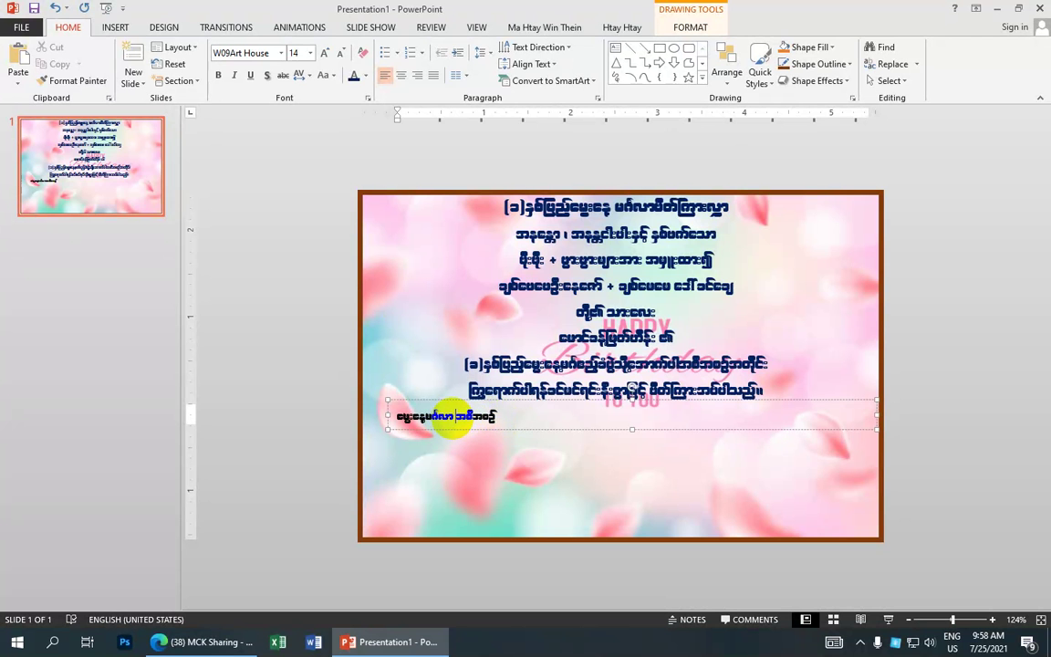
pyautogui.doubleClick(492, 418)
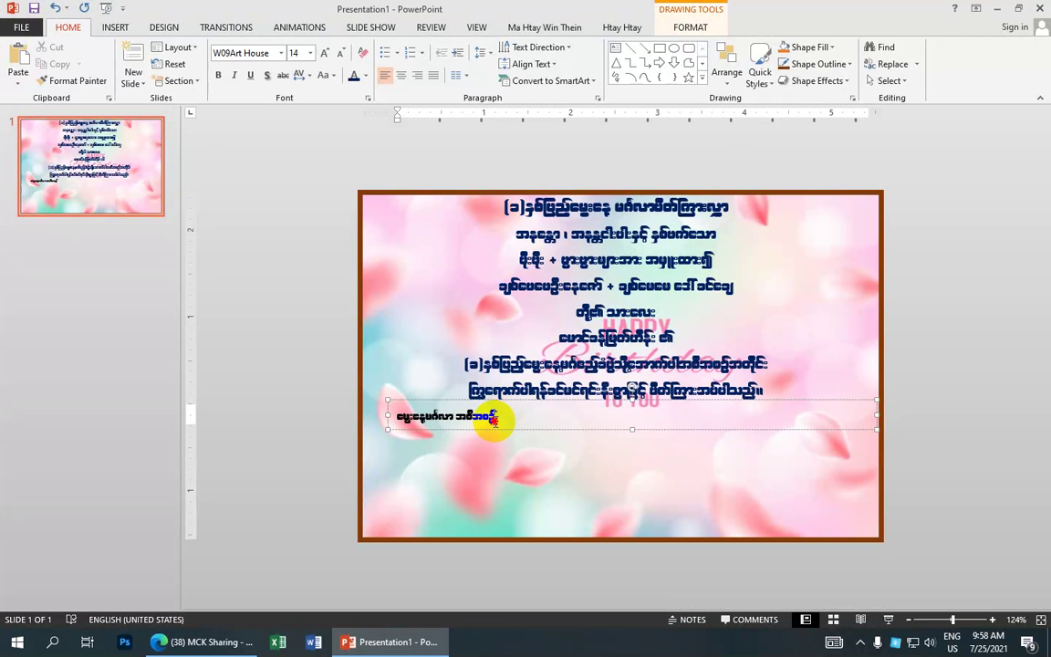
pyautogui.doubleClick(477, 420)
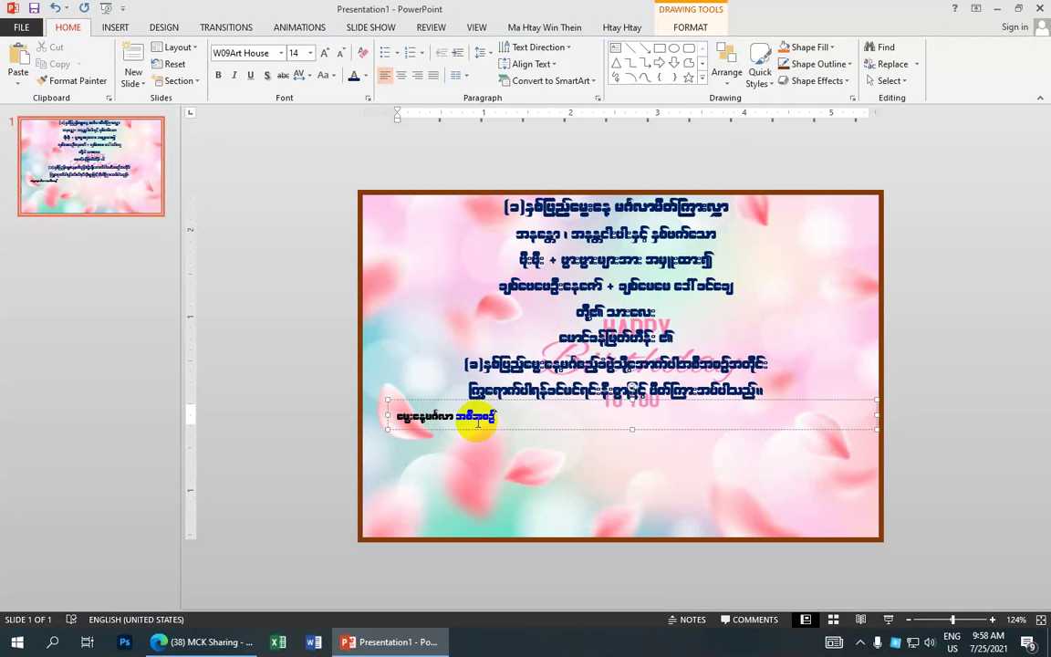
pyautogui.click(509, 420)
# Add a second line with the date label နေ့ကို, a tab and the date digits.
pyautogui.press('Return')
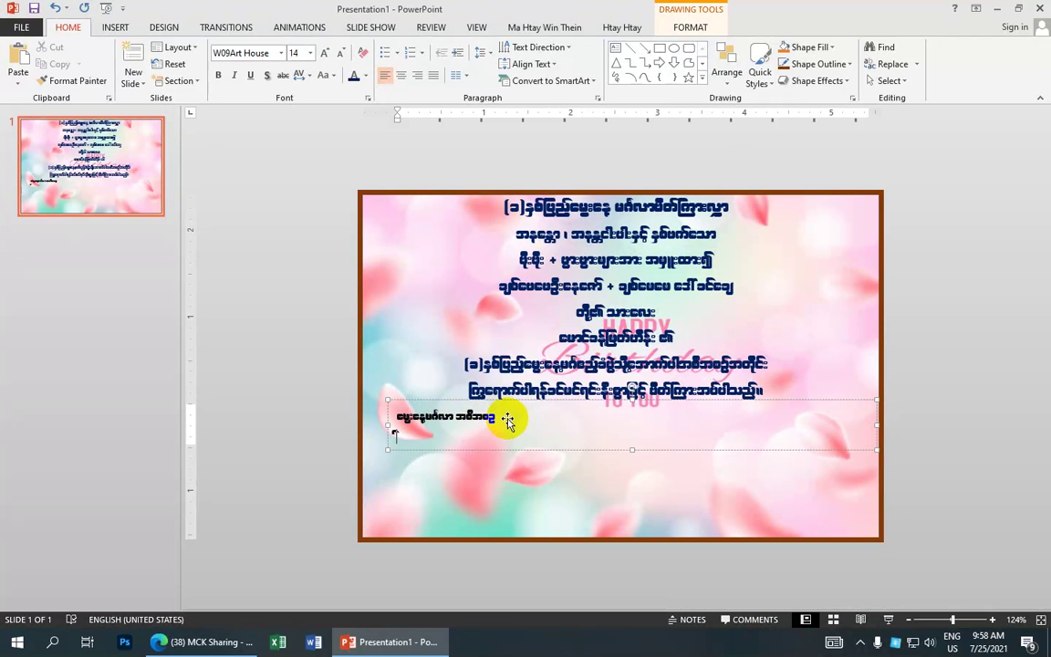
pyautogui.press('BackSpace')
pyautogui.press('Return')
pyautogui.write('နေ')
pyautogui.write('့ကို')
pyautogui.press('Tab')
pyautogui.write('၂၀၂၁')
pyautogui.write('ဇ ။')
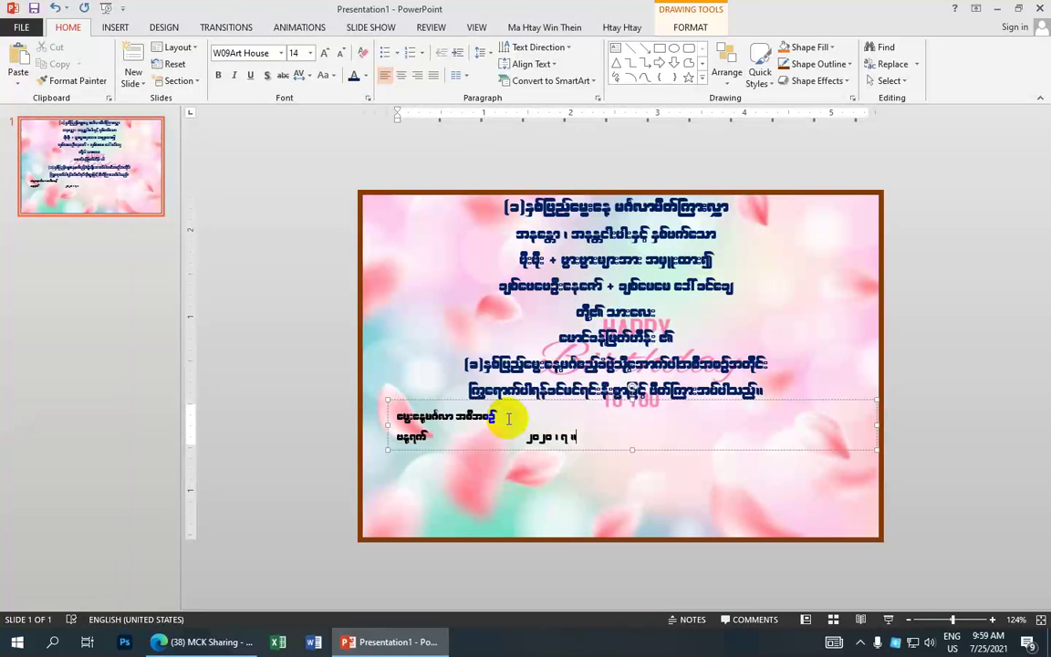
# Replace the wrong date digits on the second line with the corrected date.
pyautogui.press('BackSpace')
pyautogui.press('BackSpace')
pyautogui.write('၊')
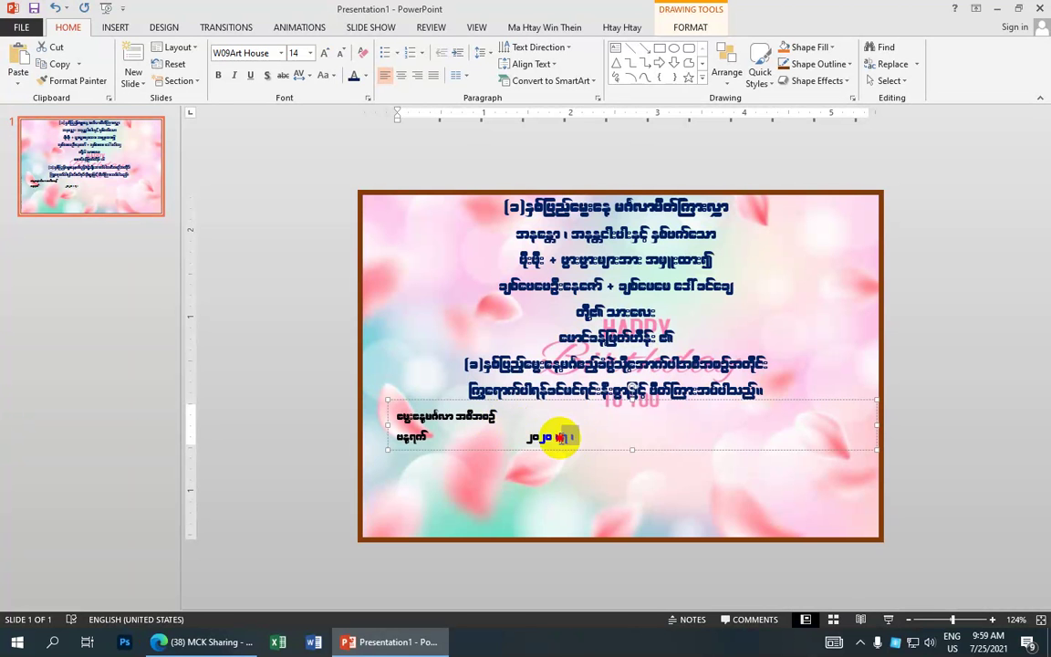
pyautogui.moveTo(575, 437); pyautogui.dragTo(530, 440)
pyautogui.write('၂')
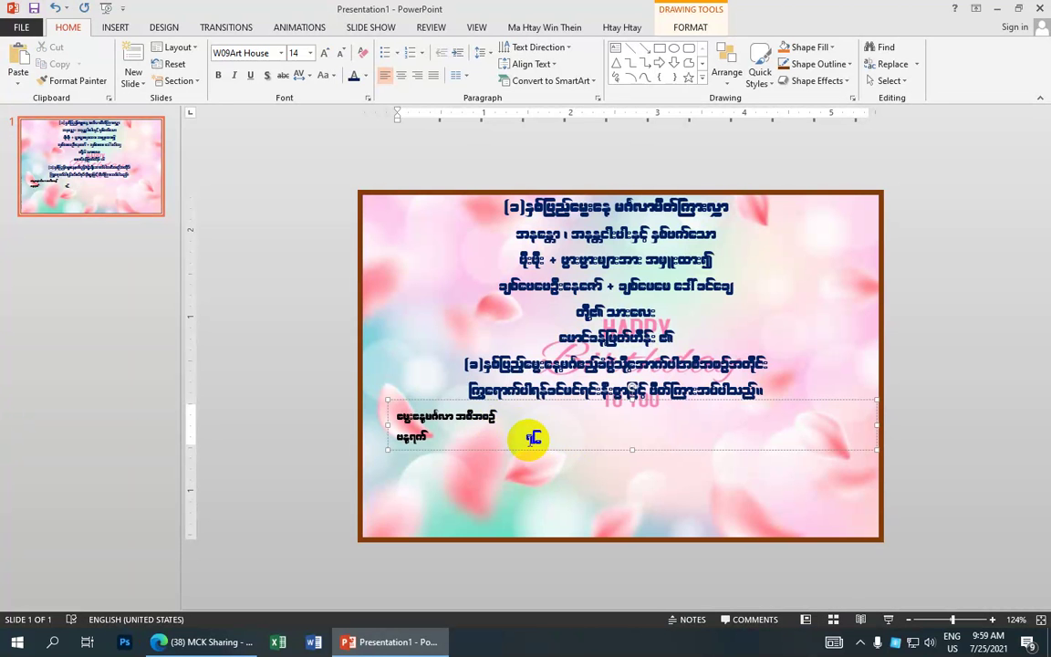
pyautogui.write('၊')
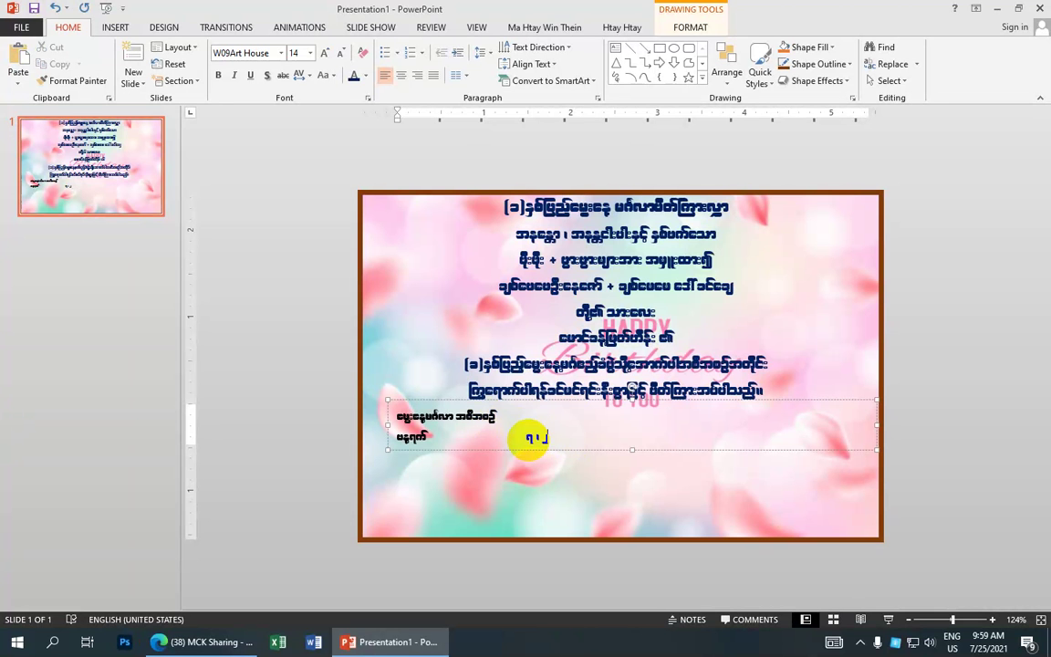
pyautogui.write('၂၅၊')
pyautogui.write('၂')
pyautogui.write('၀၂၁')
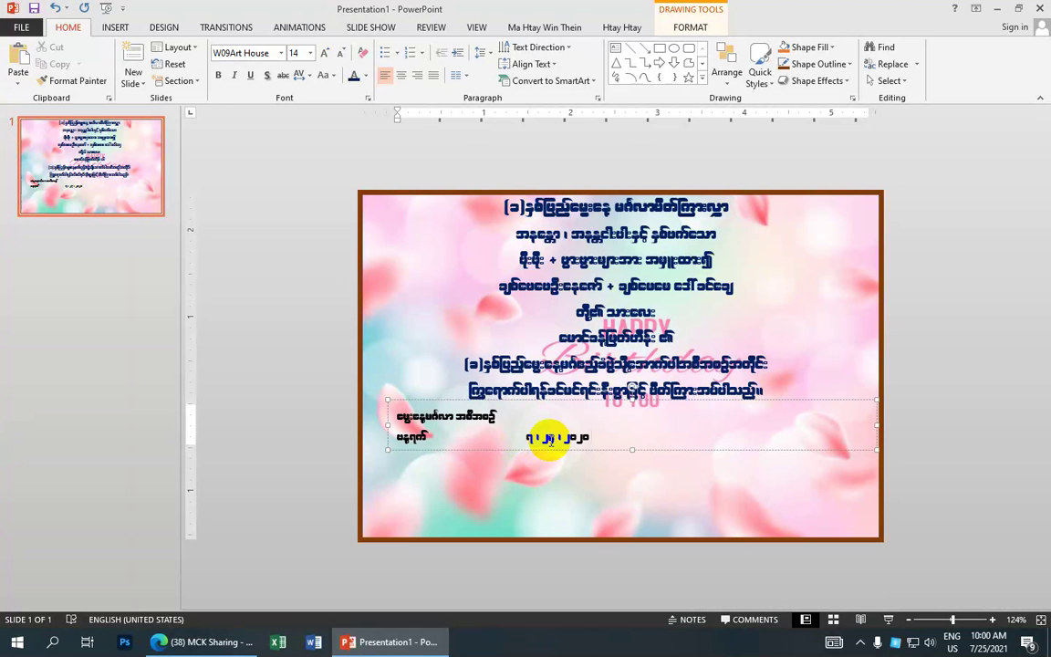
# Start a third line labelled အချိန် and add the bracketed weekday after the date.
pyautogui.press('Return')
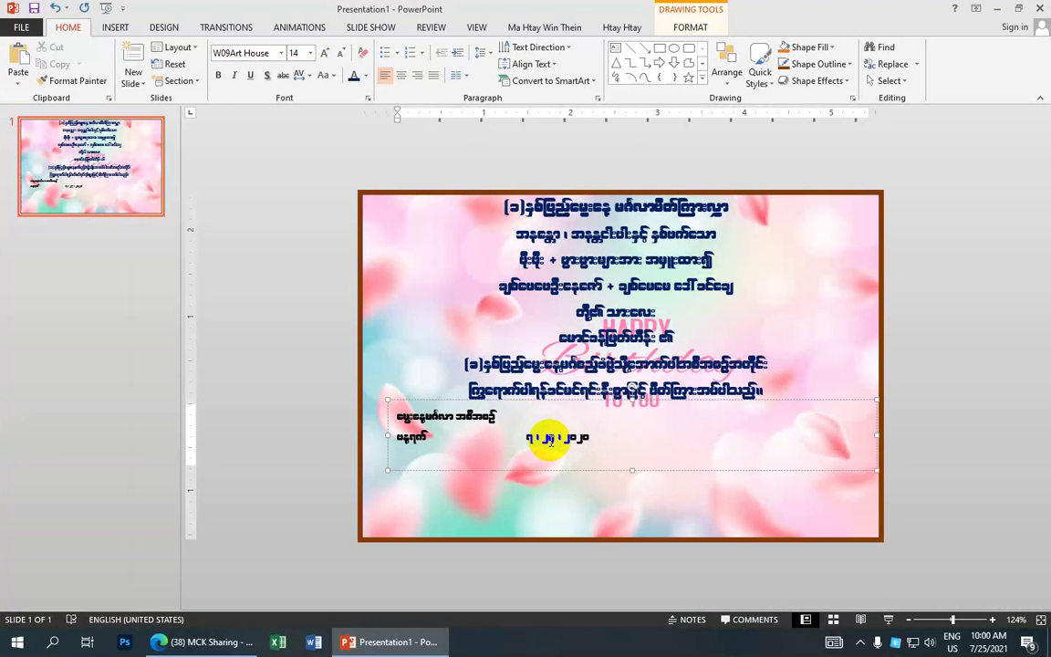
pyautogui.write('အ')
pyautogui.write('ချ')
pyautogui.write('ိန်')
pyautogui.moveTo(594, 437); pyautogui.dragTo(585, 437)
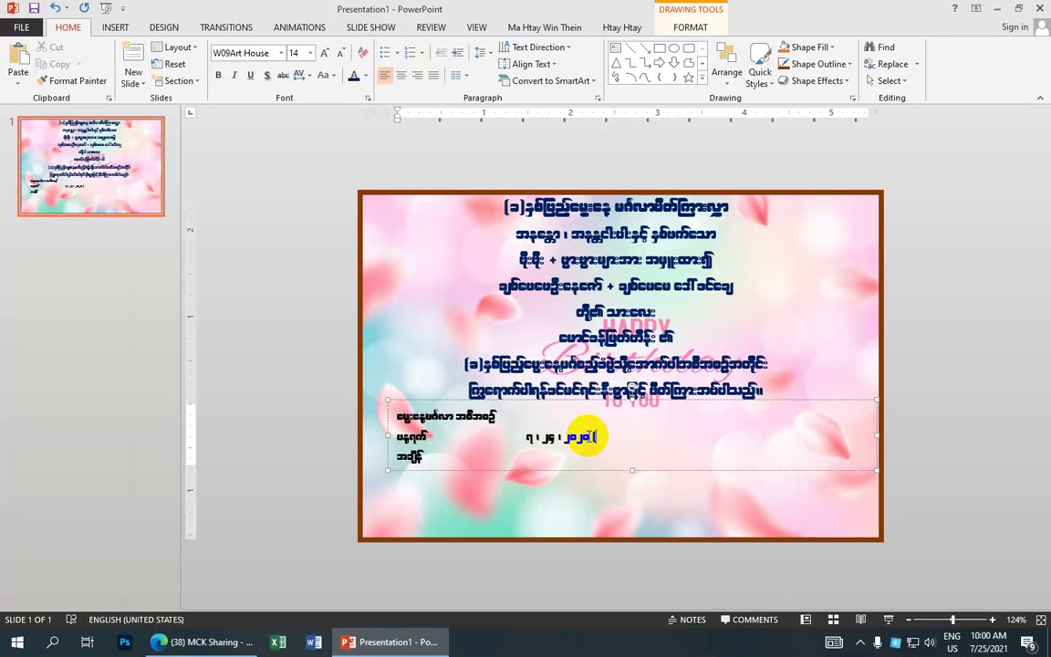
pyautogui.write('t')
pyautogui.write('င')
pyautogui.write('်')
pyautogui.write('္ဂါ')
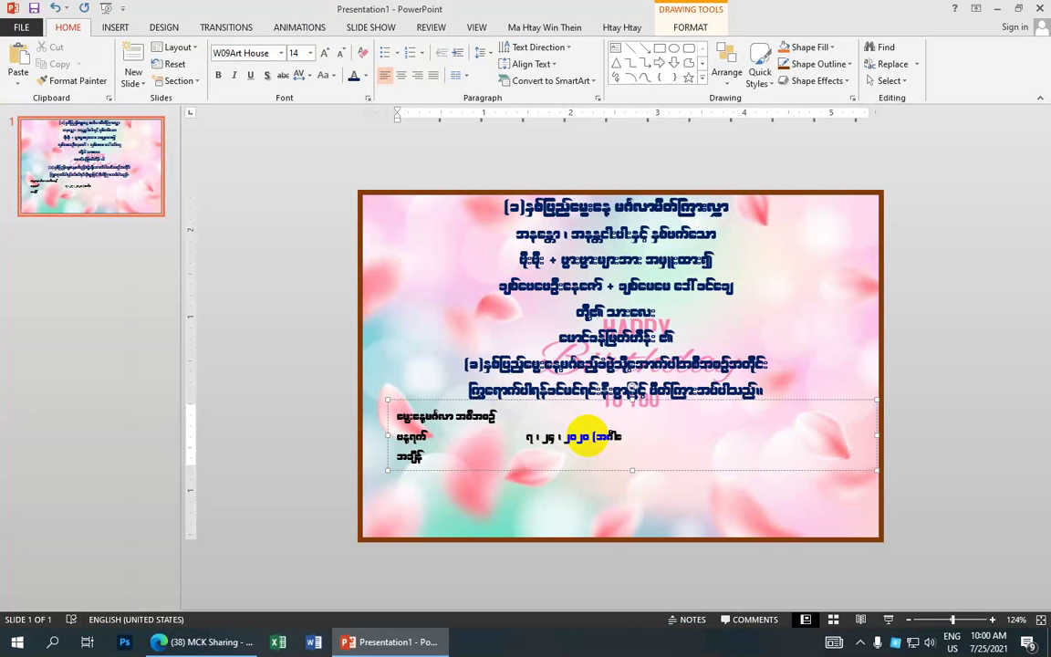
pyautogui.write('နေ့')
pyautogui.write(')')
pyautogui.click(542, 461)
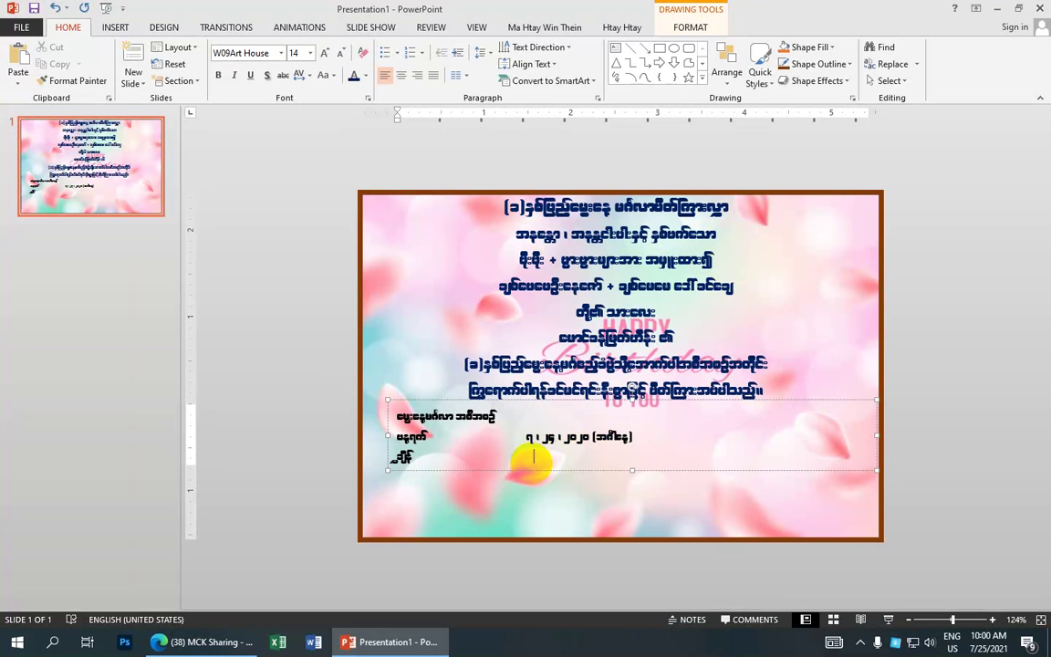
# Type the morning-to-noon time range after the time label.
pyautogui.press('F12')
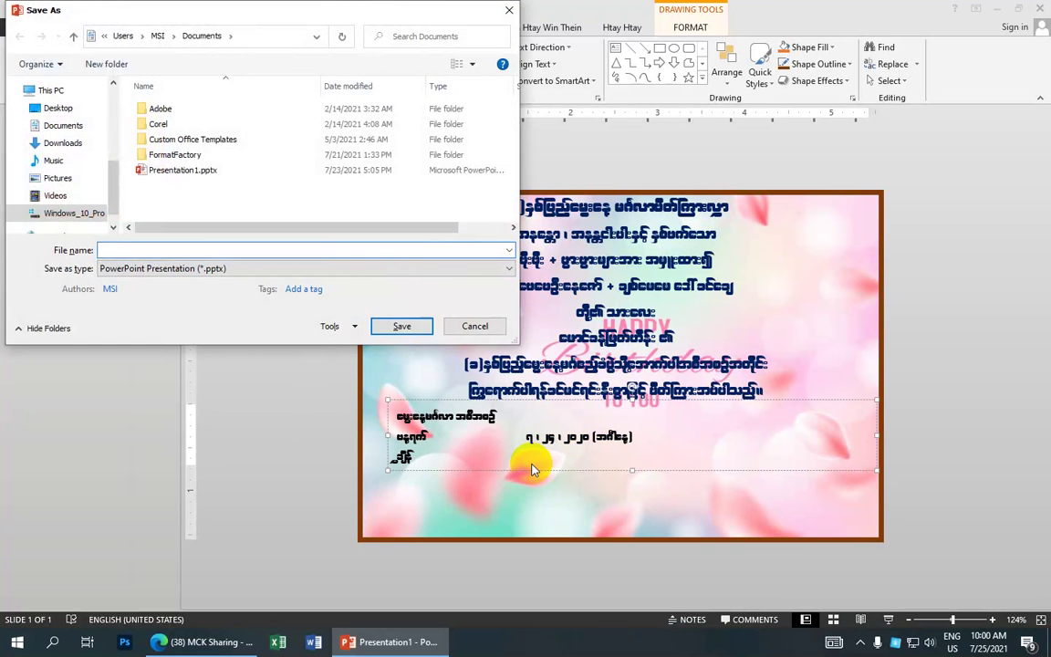
pyautogui.click(509, 14)
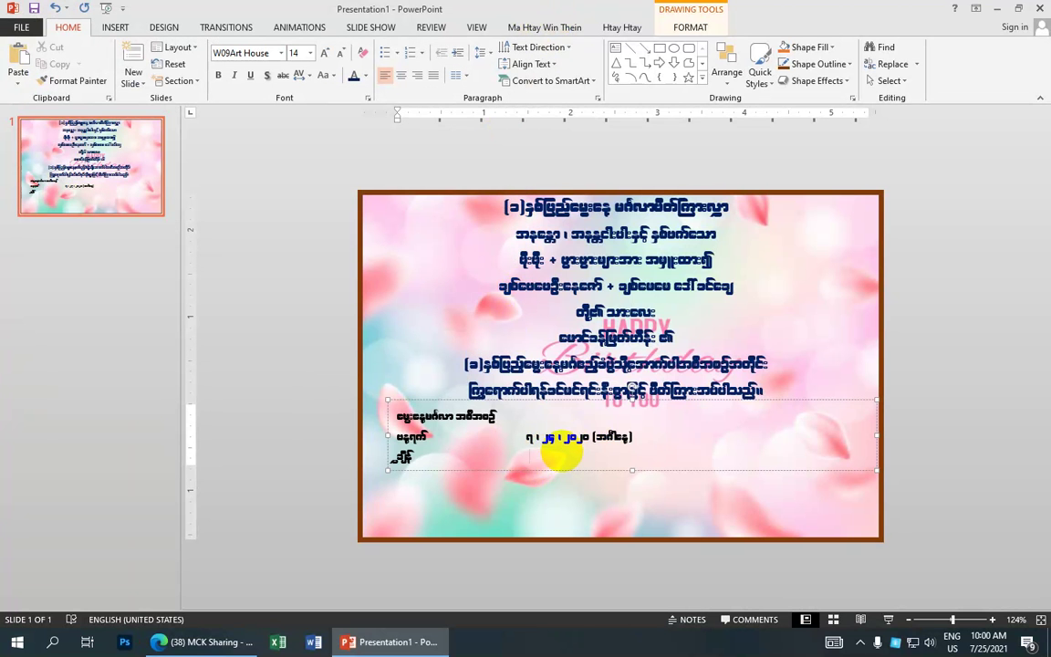
pyautogui.write('ဒီဒ')
pyautogui.write('နက်(')
pyautogui.write('၁၀')
pyautogui.write(':')
pyautogui.write('၀၀')
pyautogui.write('န')
pyautogui.write('ာ')
pyautogui.write('ရီ')
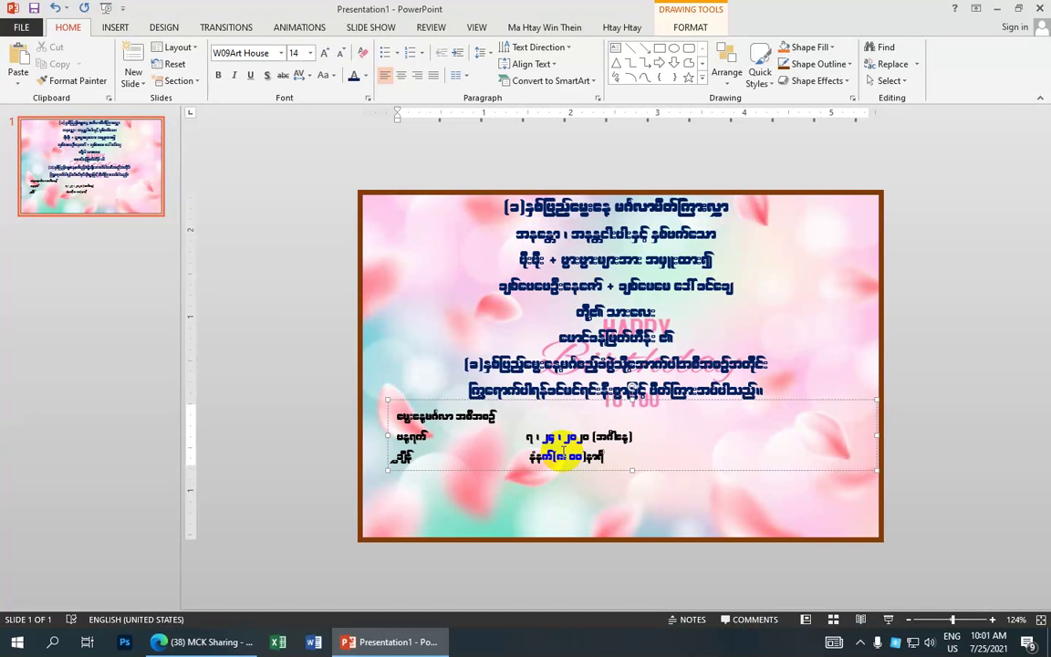
pyautogui.write('မှ')
pyautogui.write(' နေ')
pyautogui.write('့')
pyautogui.write('လည်')
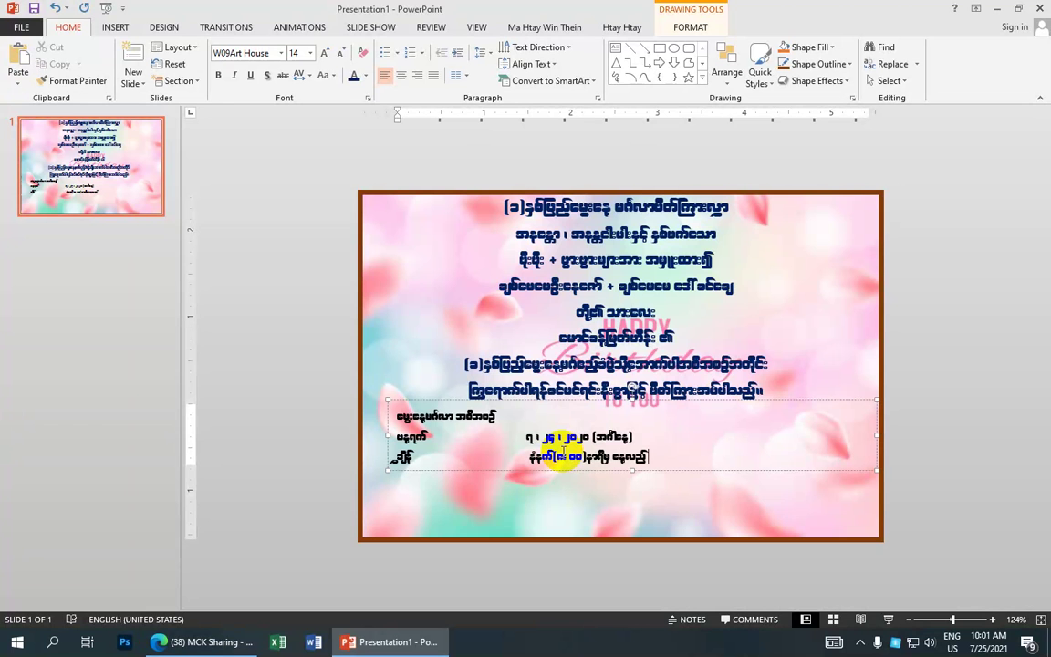
pyautogui.write('(')
pyautogui.write('၁၂:၁')
pyautogui.write('၀')
pyautogui.write('၀')
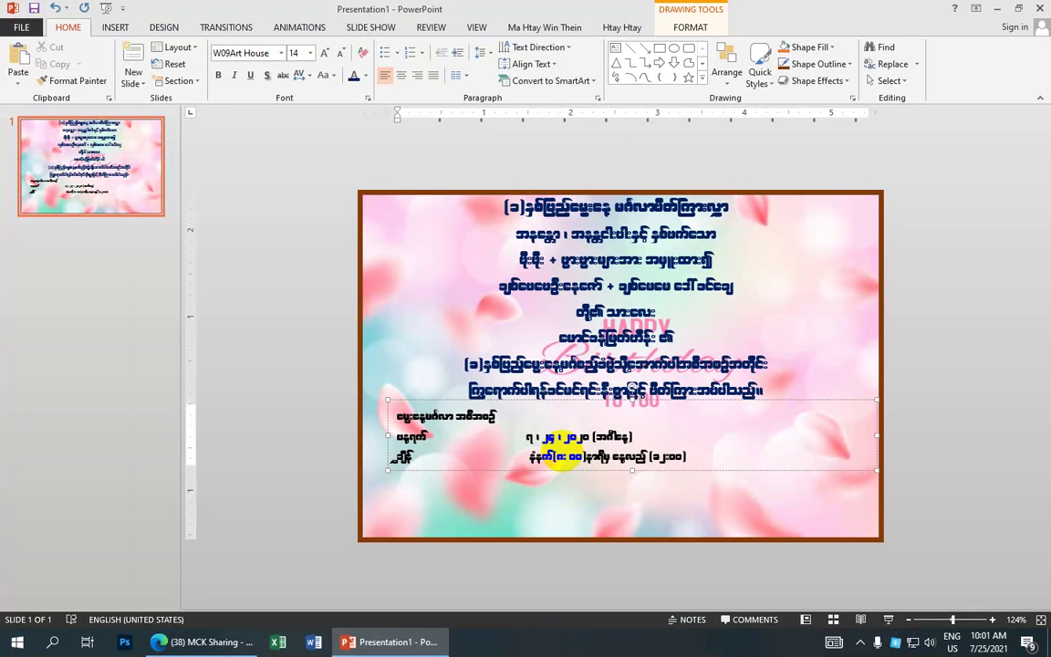
pyautogui.write('နာရီ')
pyautogui.write('အထိ')
pyautogui.write('။')
# Start a fourth row labelled နေရာ, then select the word နံနက် in the time row.
pyautogui.press('Return')
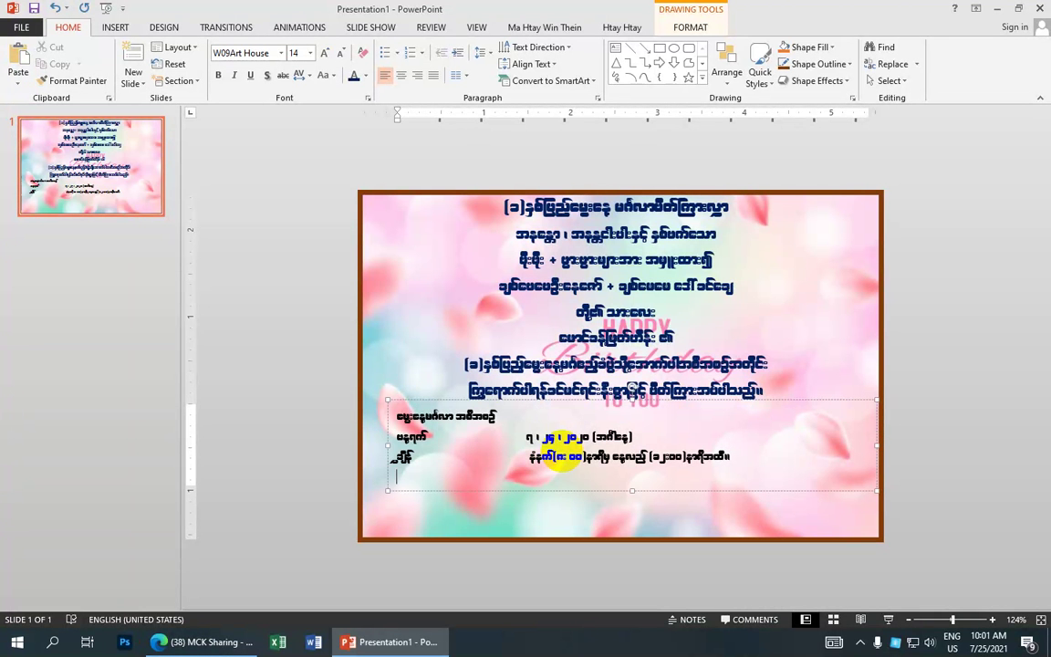
pyautogui.write('နေ')
pyautogui.write('ရာ')
pyautogui.press('Up')
pyautogui.press('Up')
pyautogui.press('Right')
pyautogui.press('Right')
pyautogui.press('Right')
pyautogui.doubleClick(532, 457)
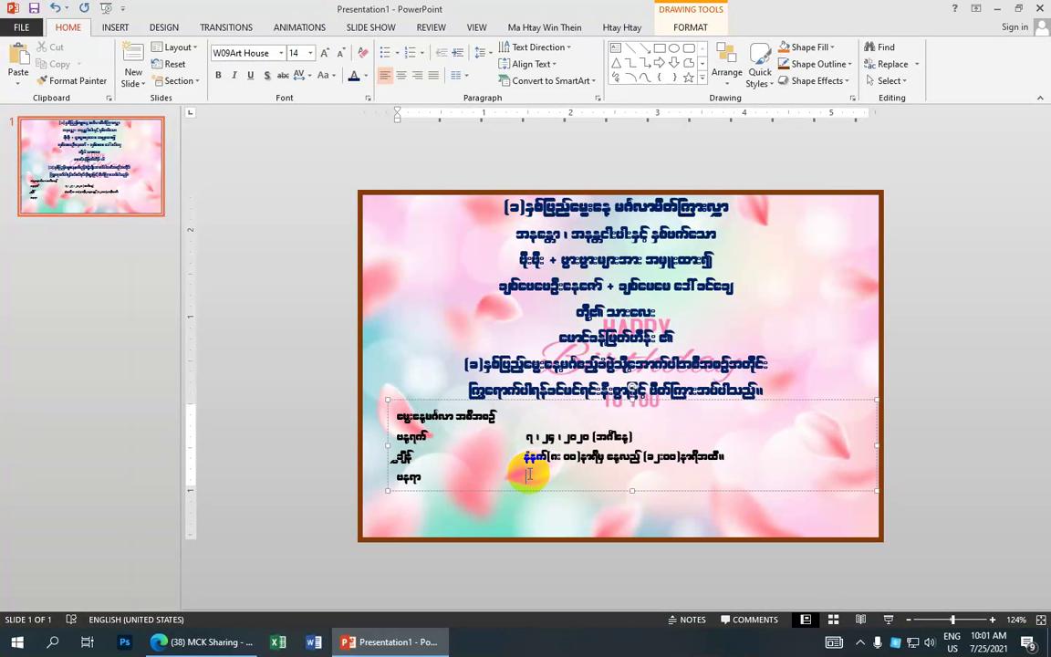
# Type the hosts' home address after နေရာ on the venue row.
pyautogui.click(529, 475)
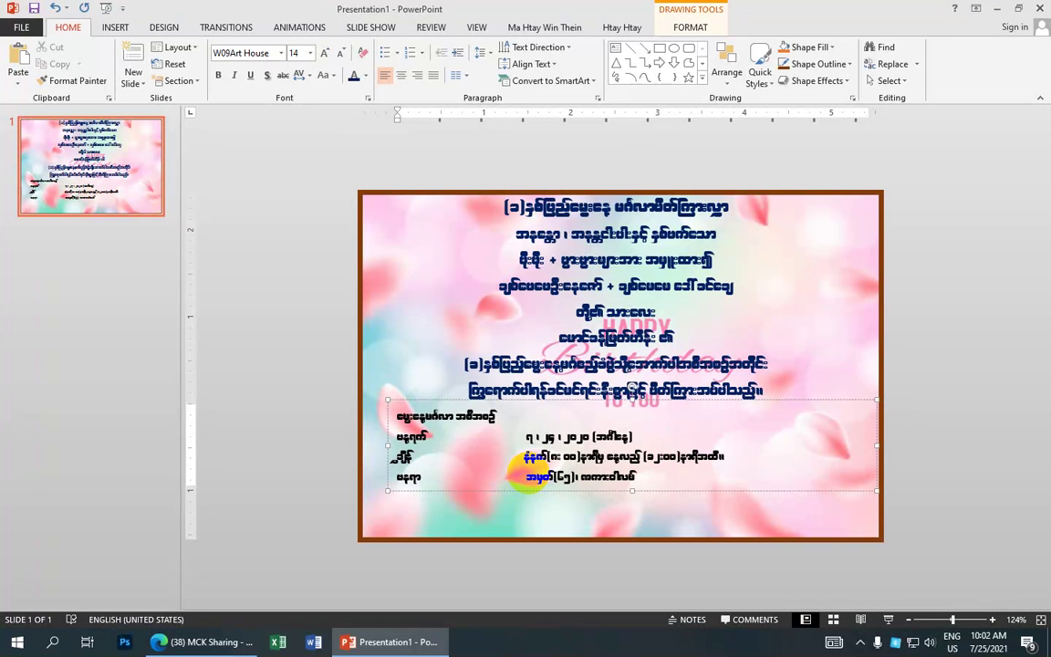
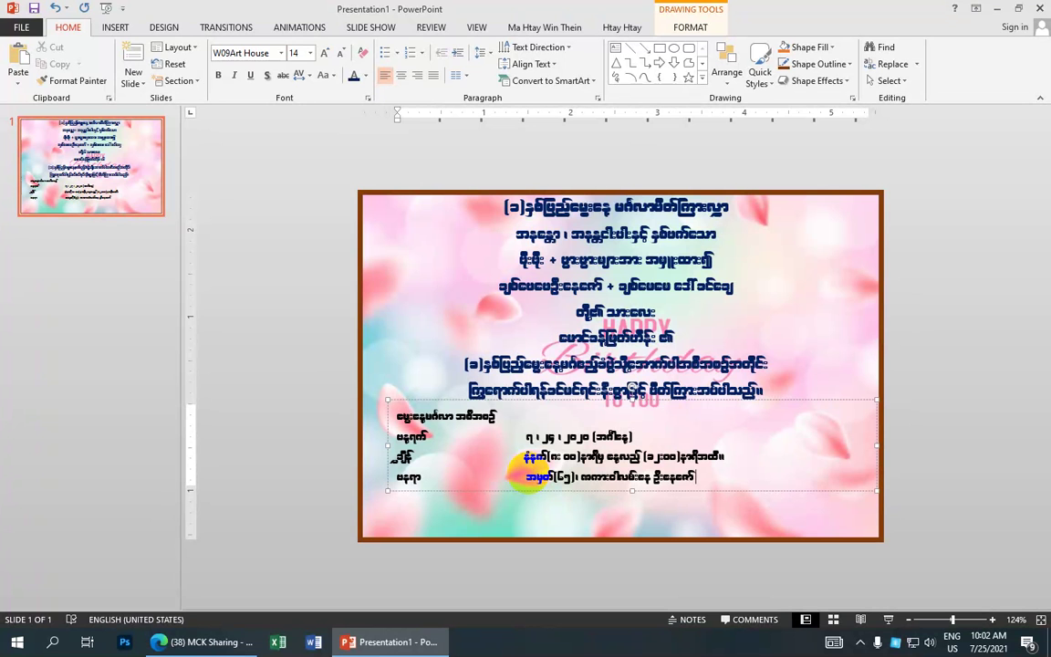
pyautogui.write(' ၊')
pyautogui.write('ဓ')
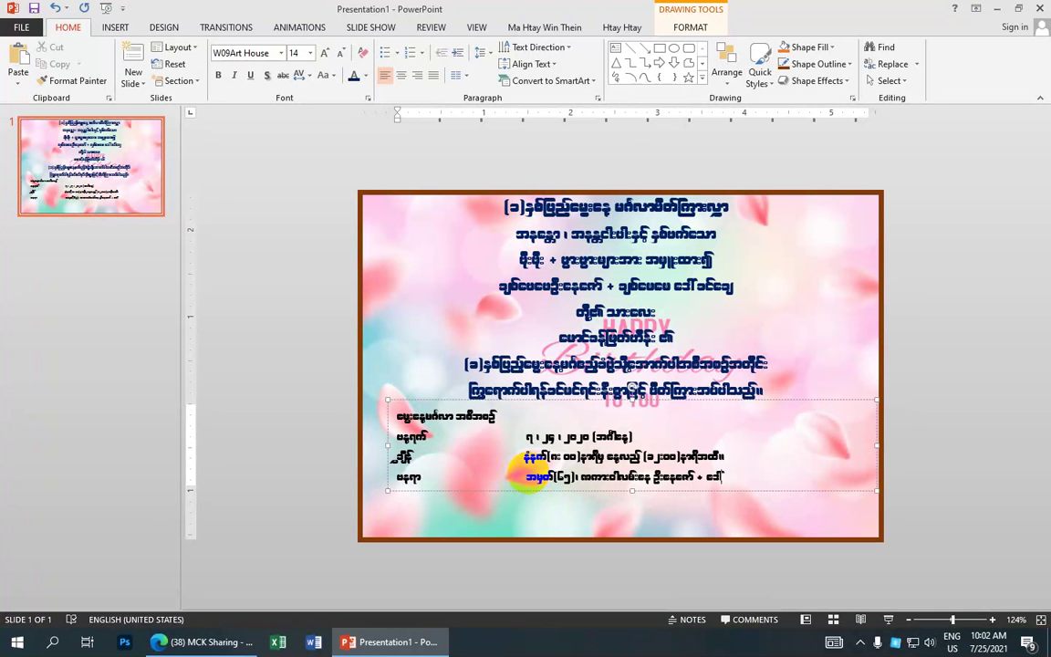
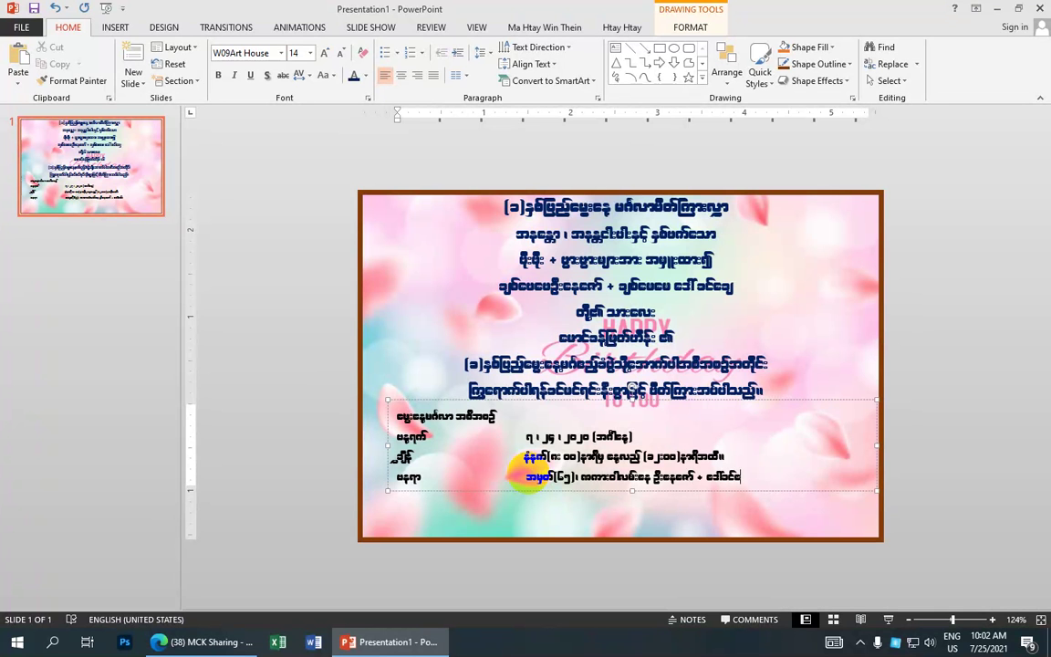
pyautogui.write('။')
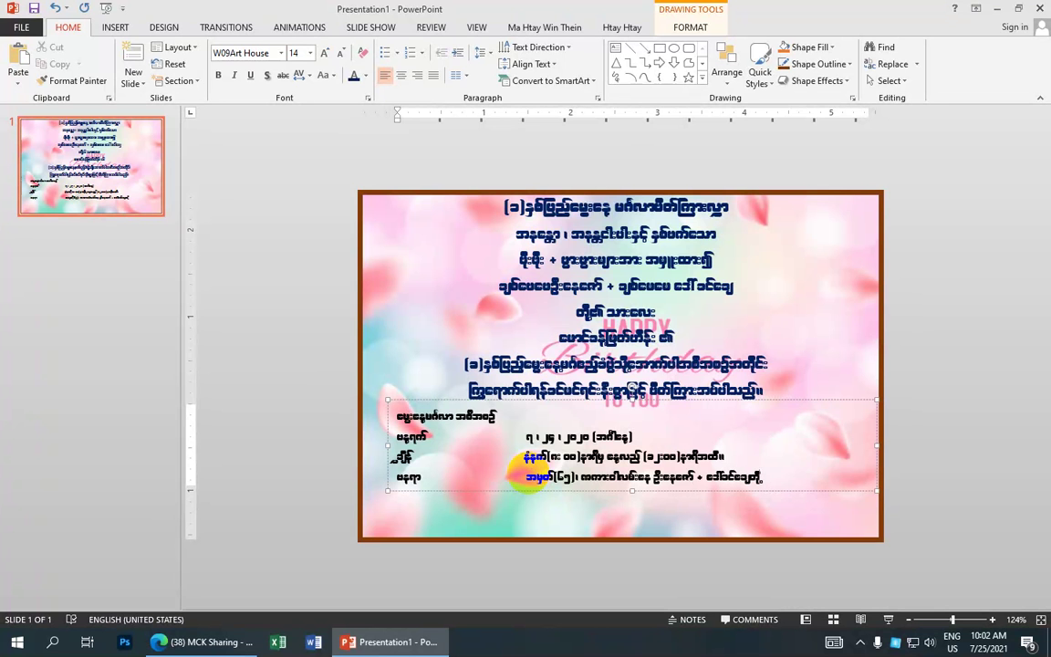
pyautogui.write('ကို')
# Start a closing line reading မွေးနေ့မင်္ဂလာ beneath the venue row.
pyautogui.press('Return')
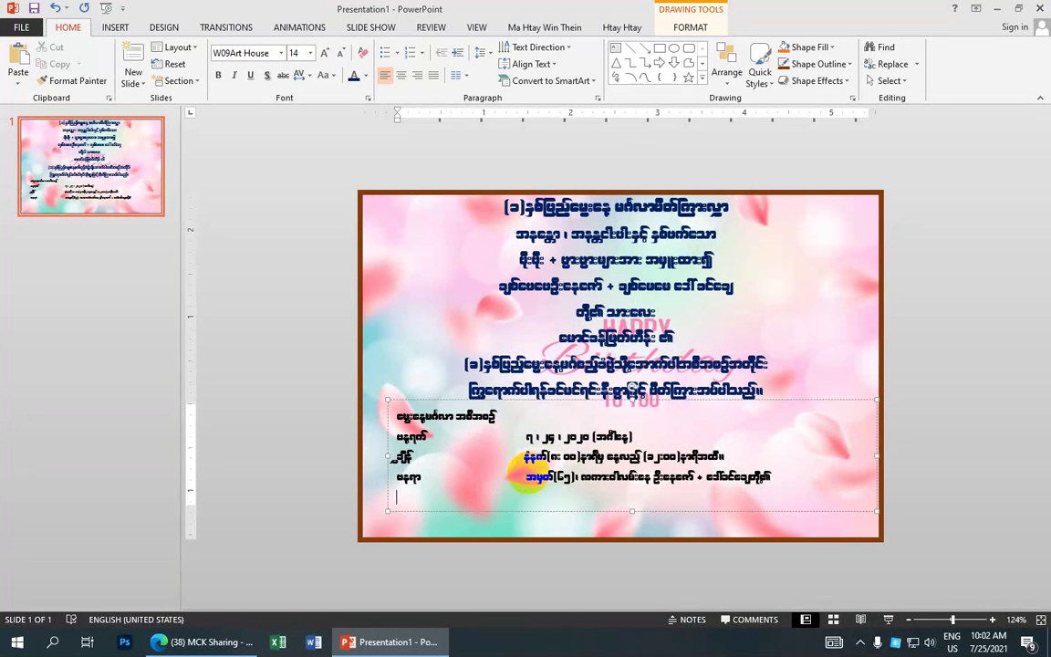
pyautogui.write('s')
pyautogui.write('r')
pyautogui.write('mvm')
pyautogui.click(586, 498)
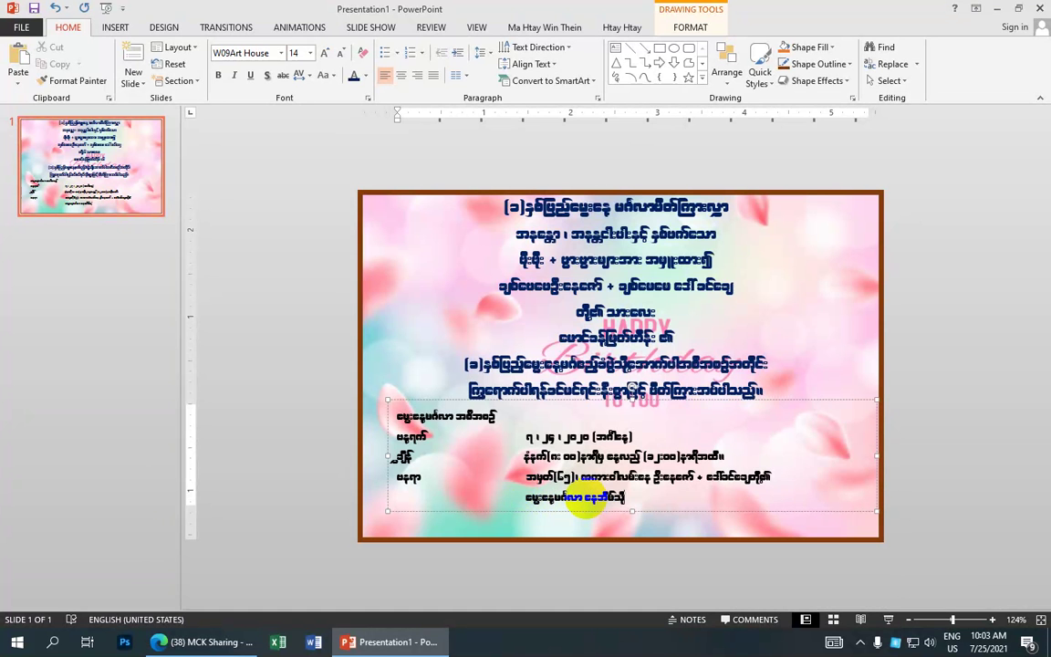
# Finish the closing line with နေ့ and correct the time label to read အချိန်.
pyautogui.write('နေ့')
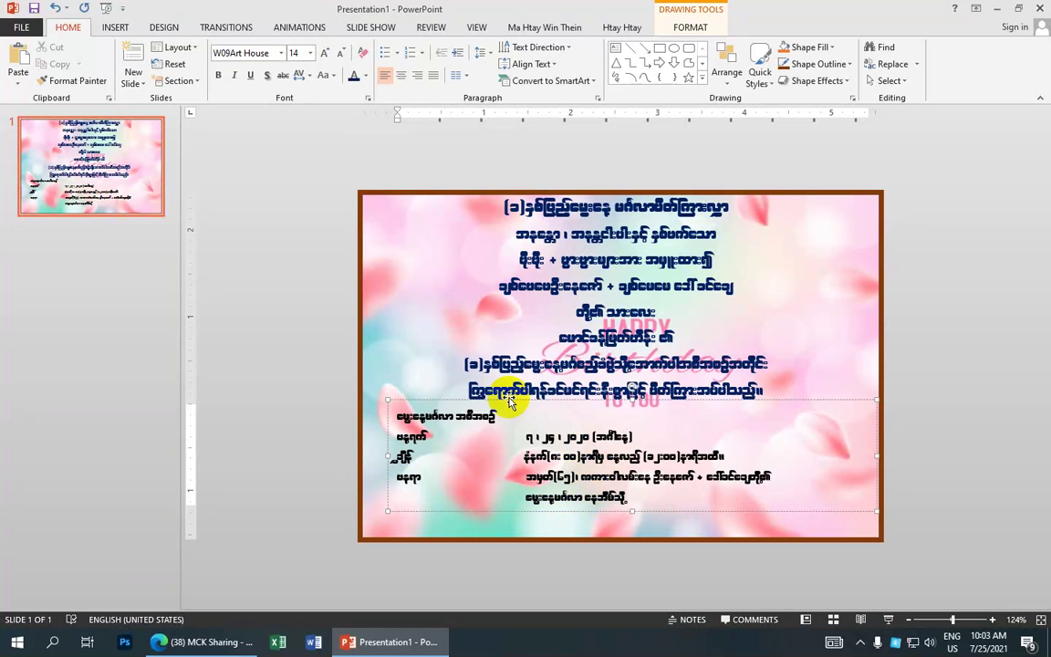
pyautogui.doubleClick(403, 458)
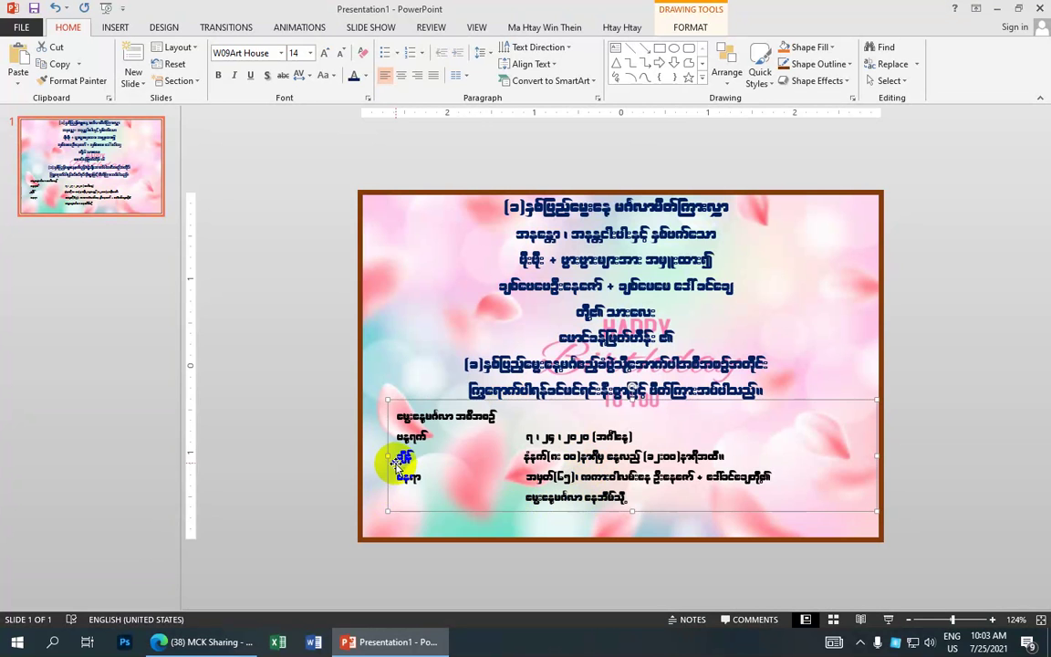
pyautogui.click(403, 460)
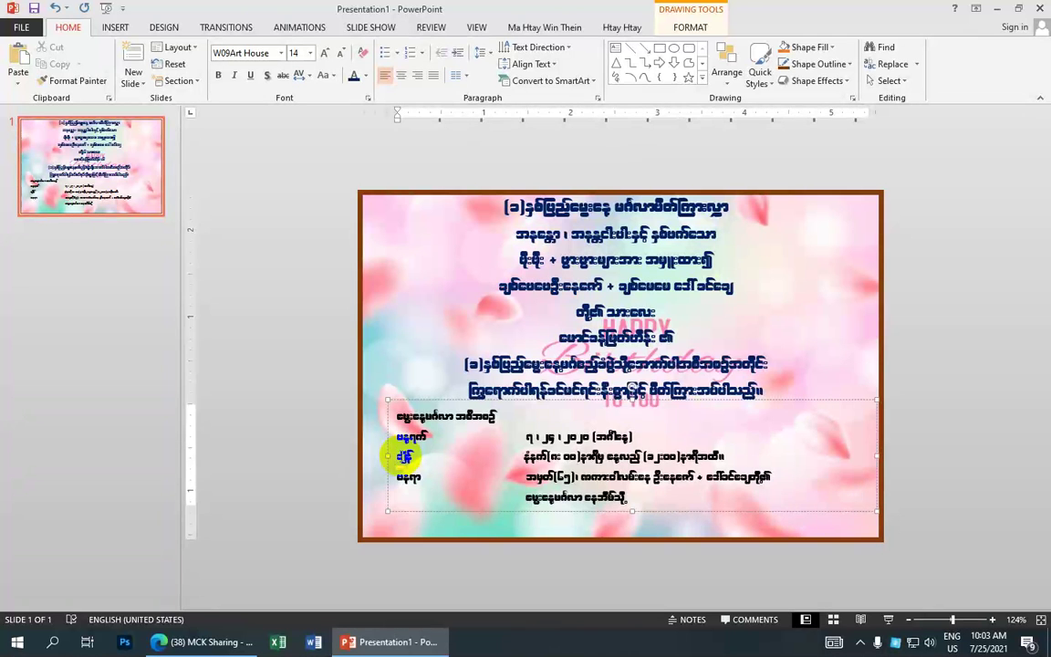
pyautogui.write('အ')
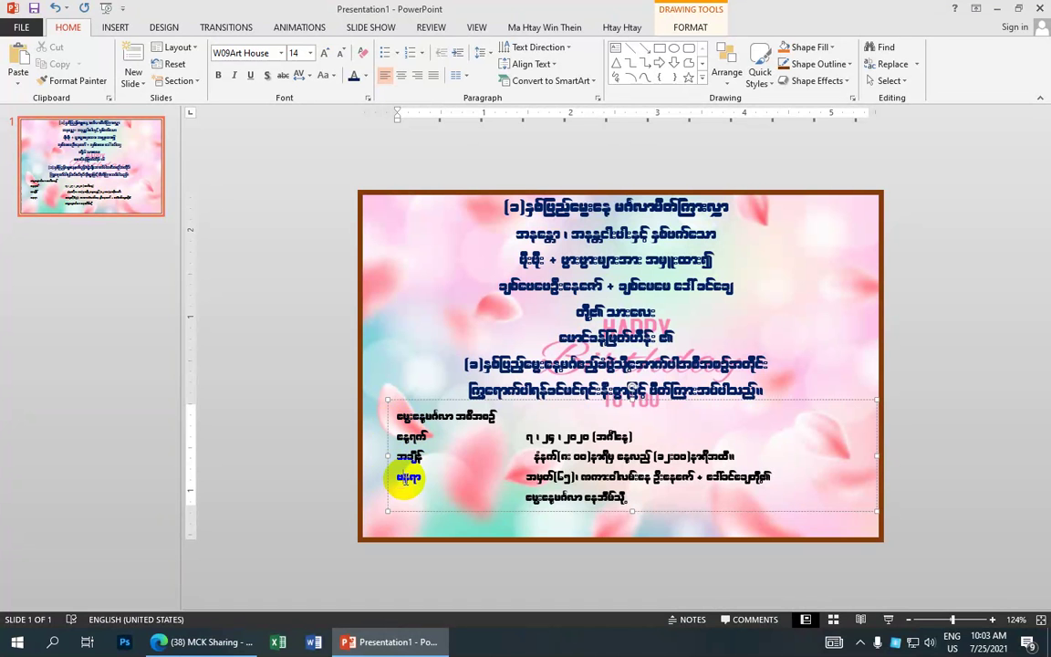
pyautogui.press('BackSpace')
pyautogui.hotkey('ctrl', 'z')
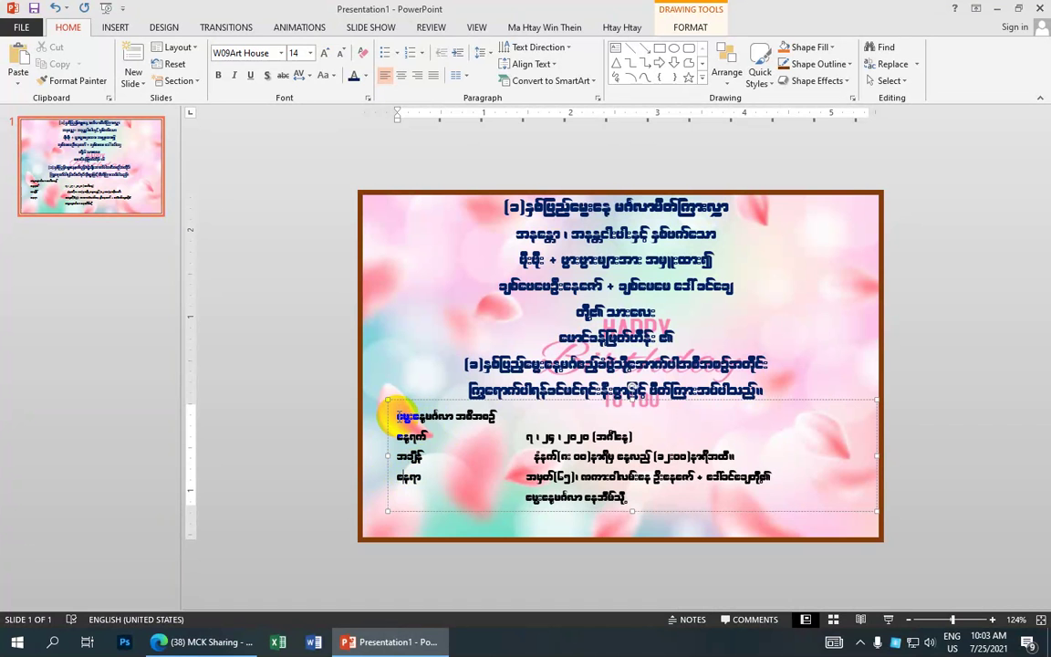
# Make the schedule heading line 18 point and centred.
pyautogui.moveTo(396, 416); pyautogui.dragTo(497, 416)
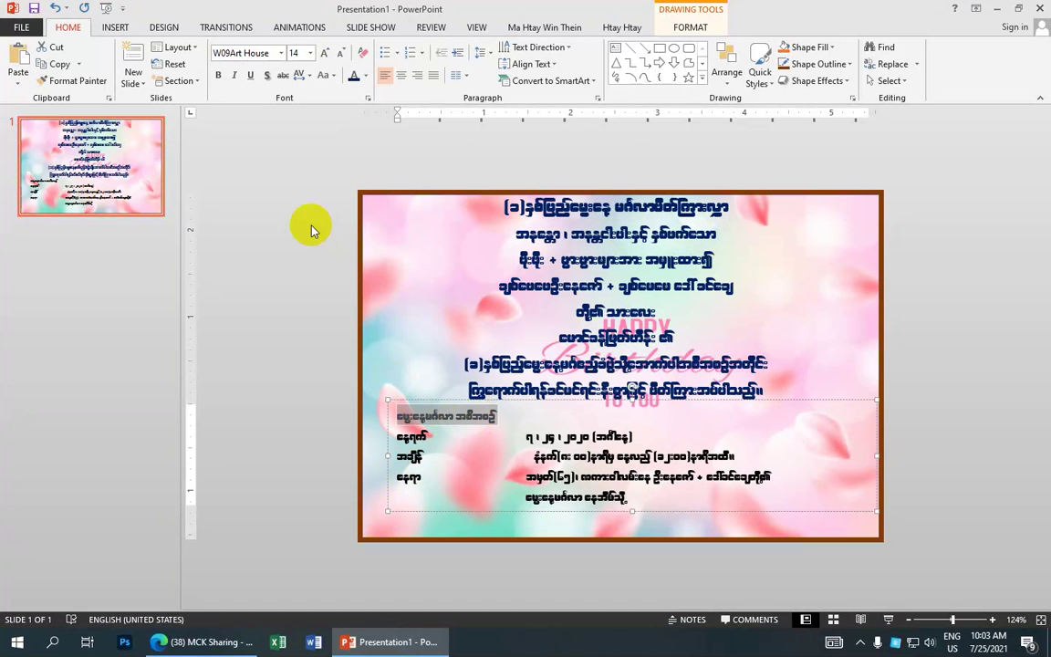
pyautogui.click(307, 53)
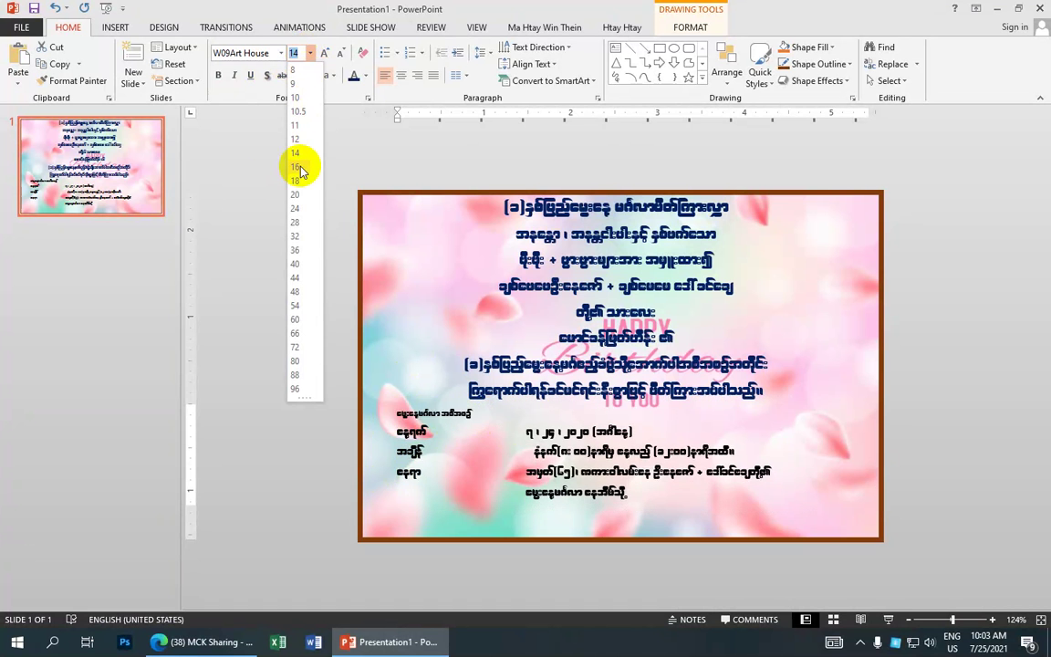
pyautogui.click(307, 179)
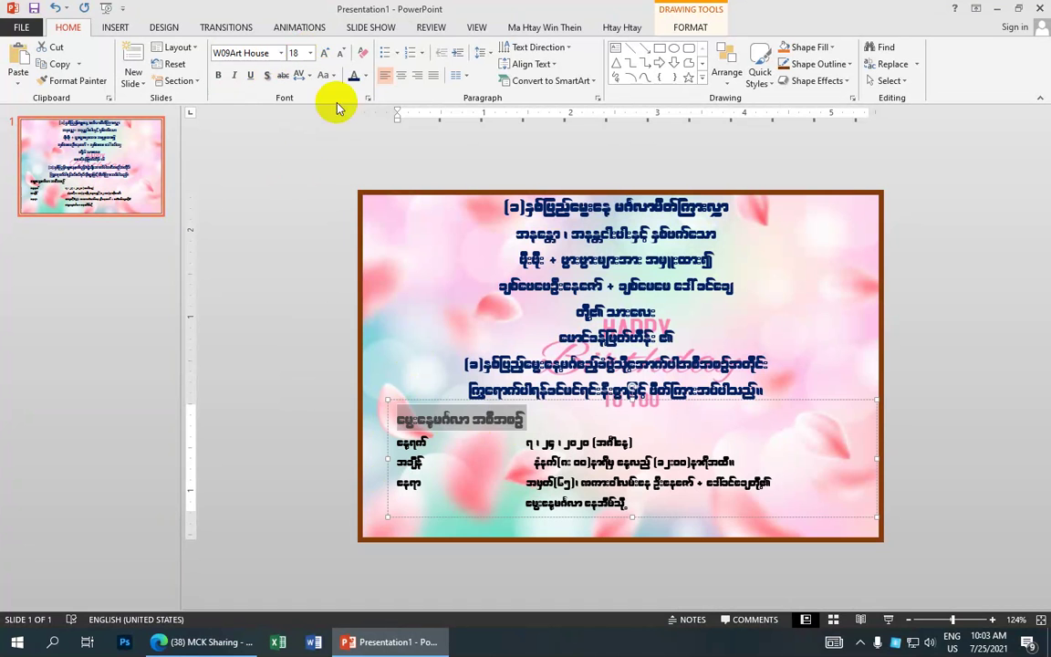
pyautogui.click(401, 77)
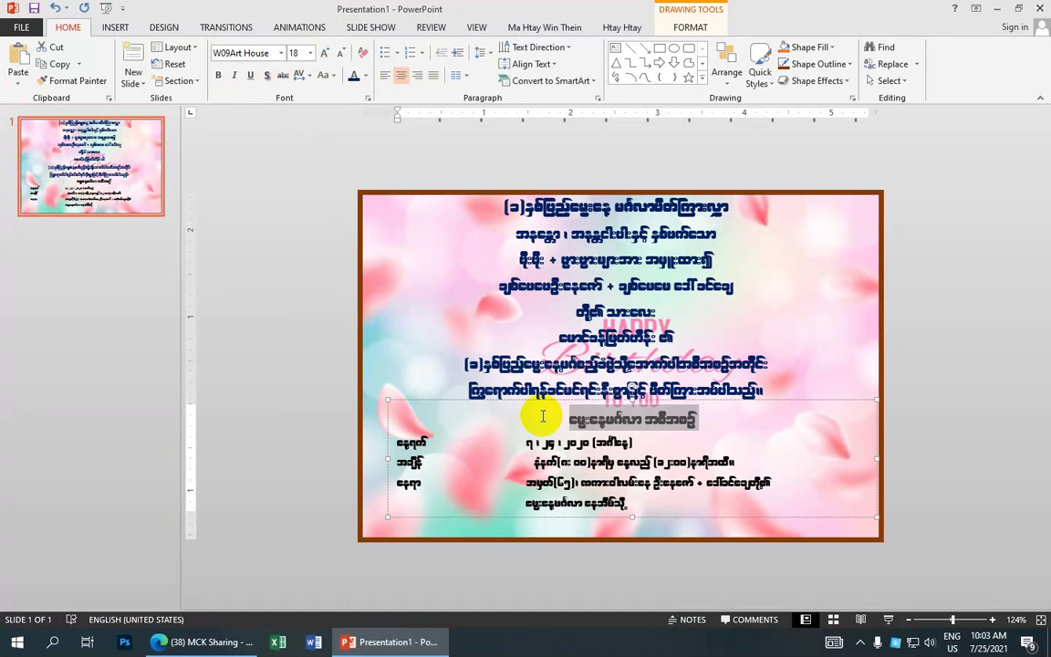
pyautogui.click(466, 443)
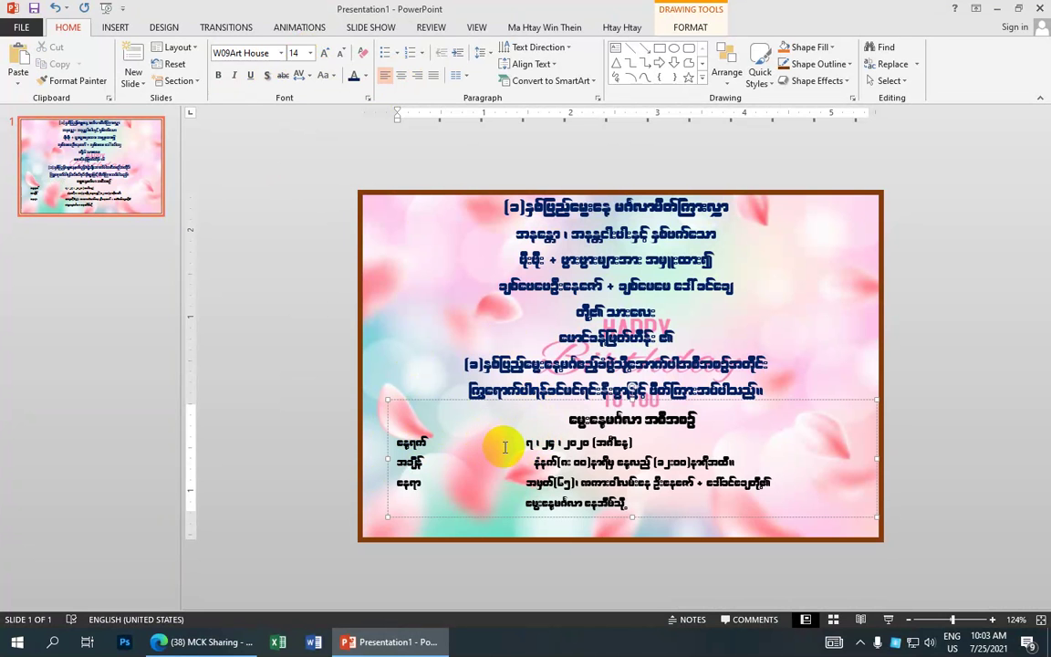
# Colour all schedule text dark blue and nudge its box slightly down and right.
pyautogui.hotkey('ctrl', 'a')
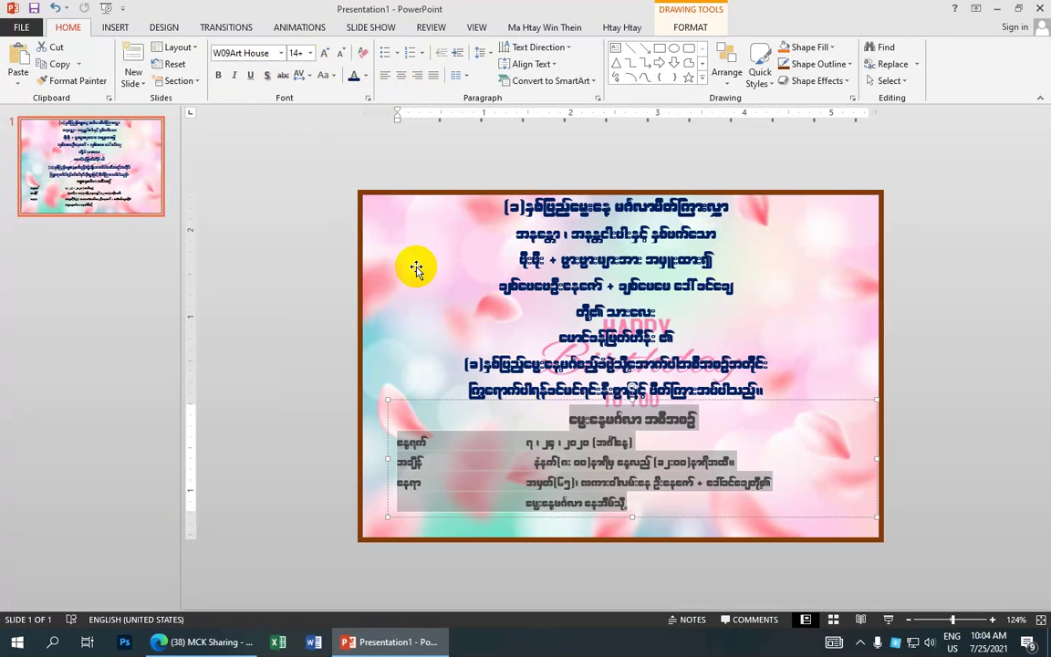
pyautogui.click(366, 80)
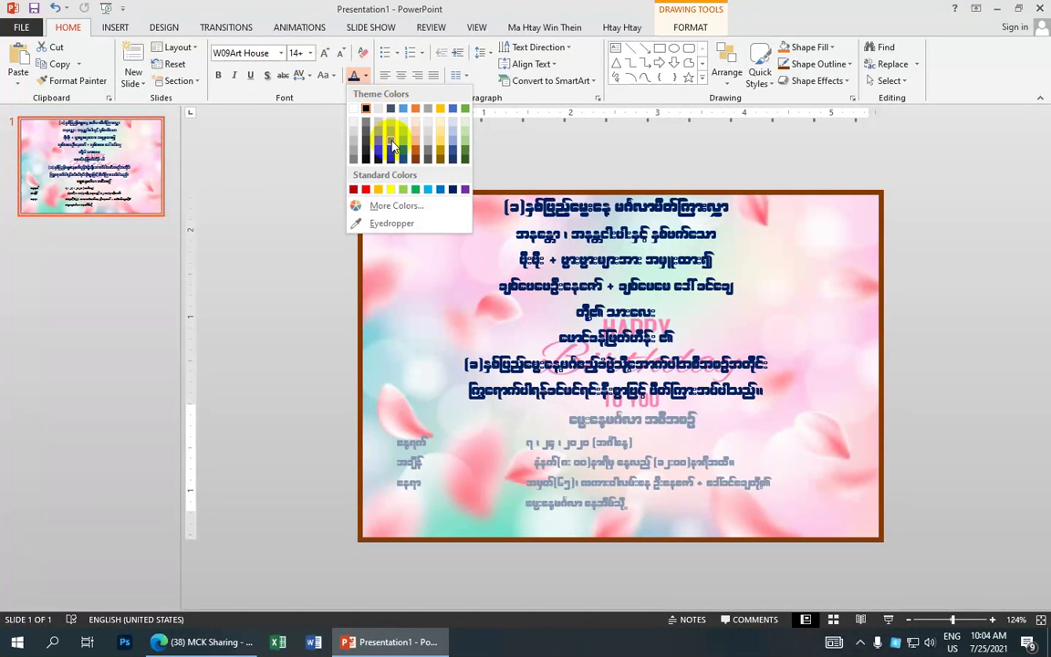
pyautogui.click(452, 190)
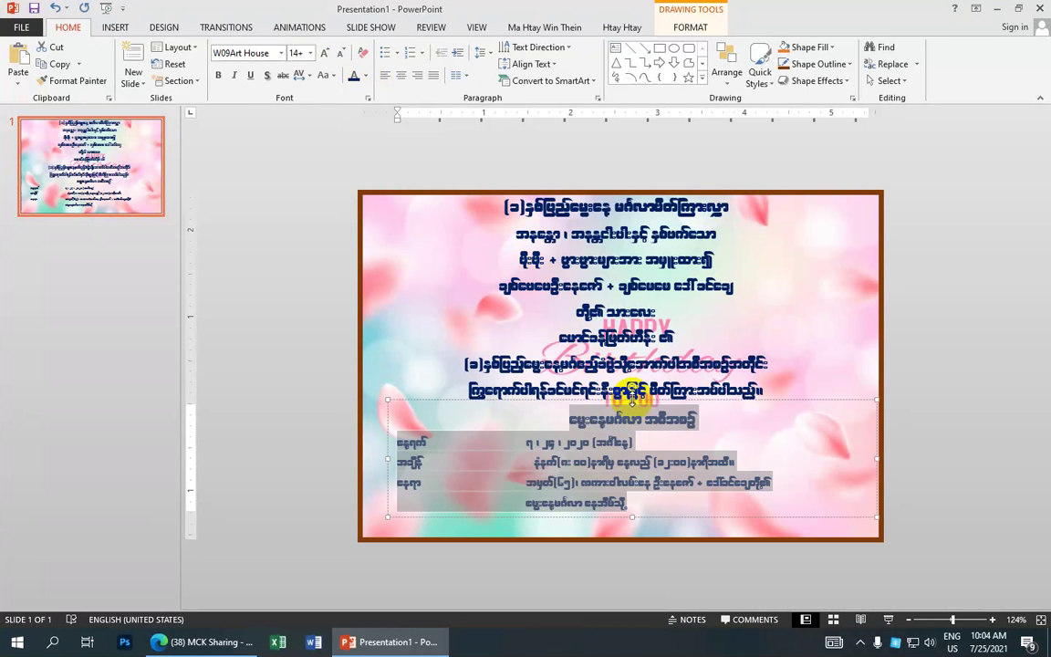
pyautogui.moveTo(636, 401); pyautogui.dragTo(641, 416)
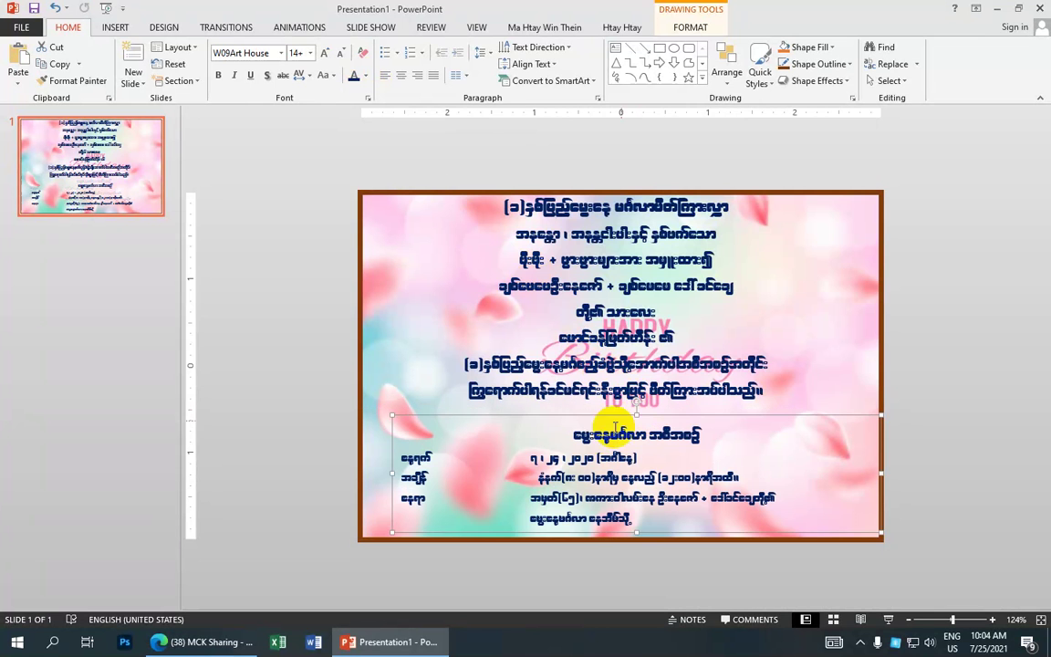
pyautogui.click(439, 349)
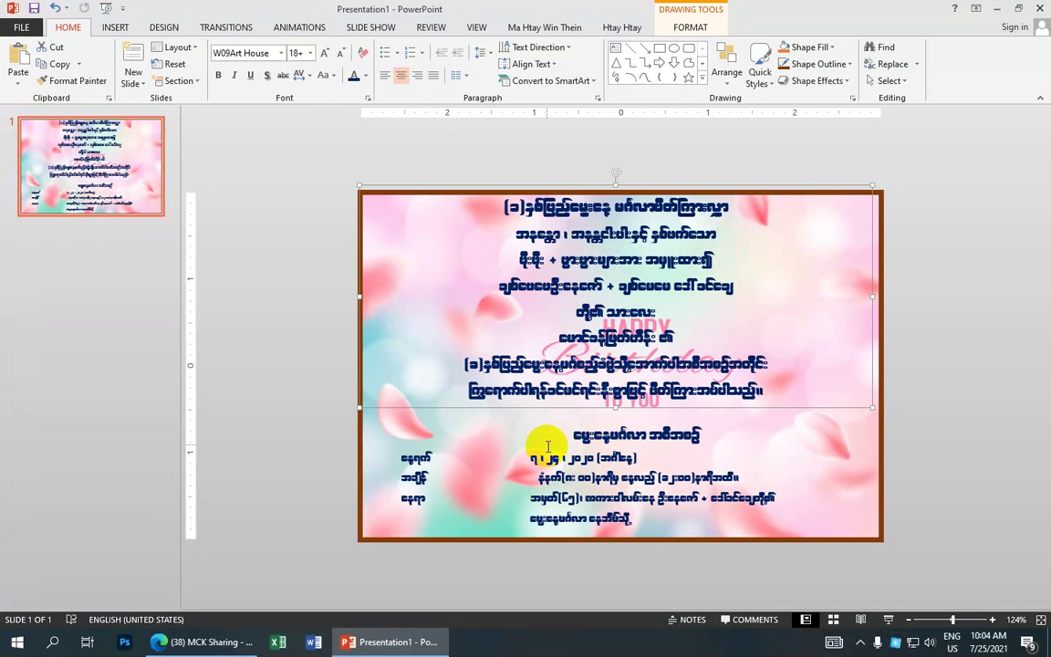
pyautogui.click(465, 425)
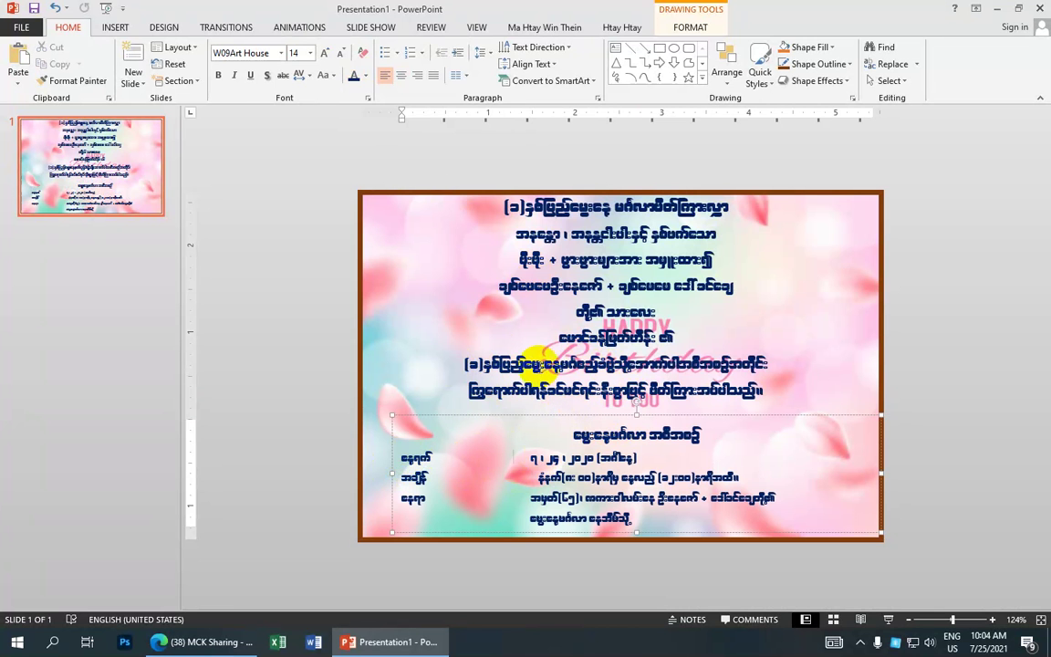
# Insert the birthday cake picture 24.jpg onto the slide.
pyautogui.click(116, 29)
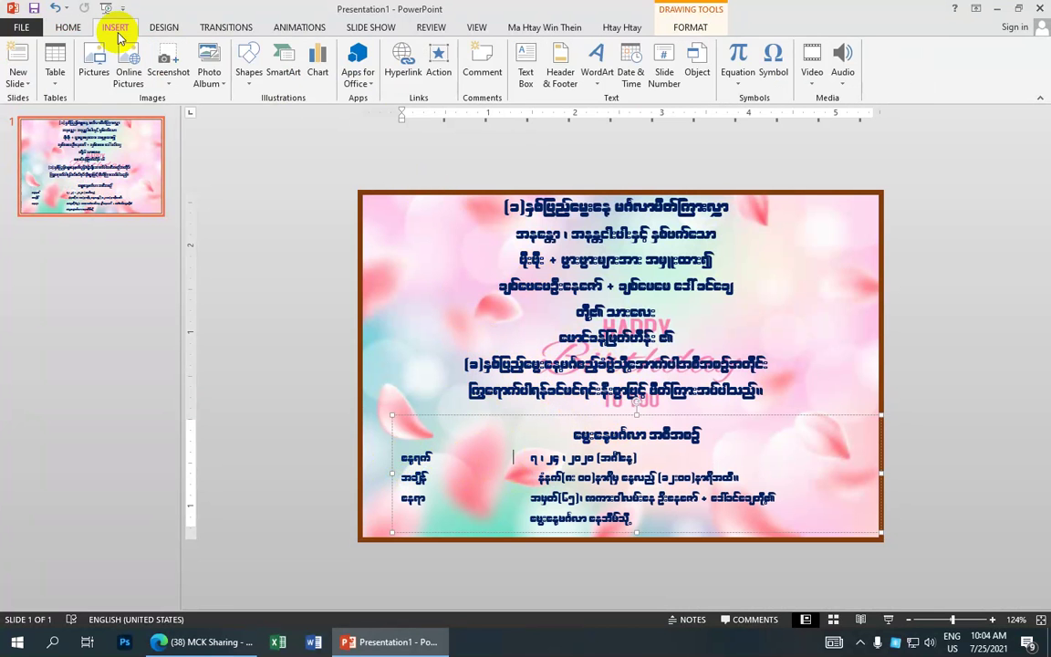
pyautogui.click(91, 63)
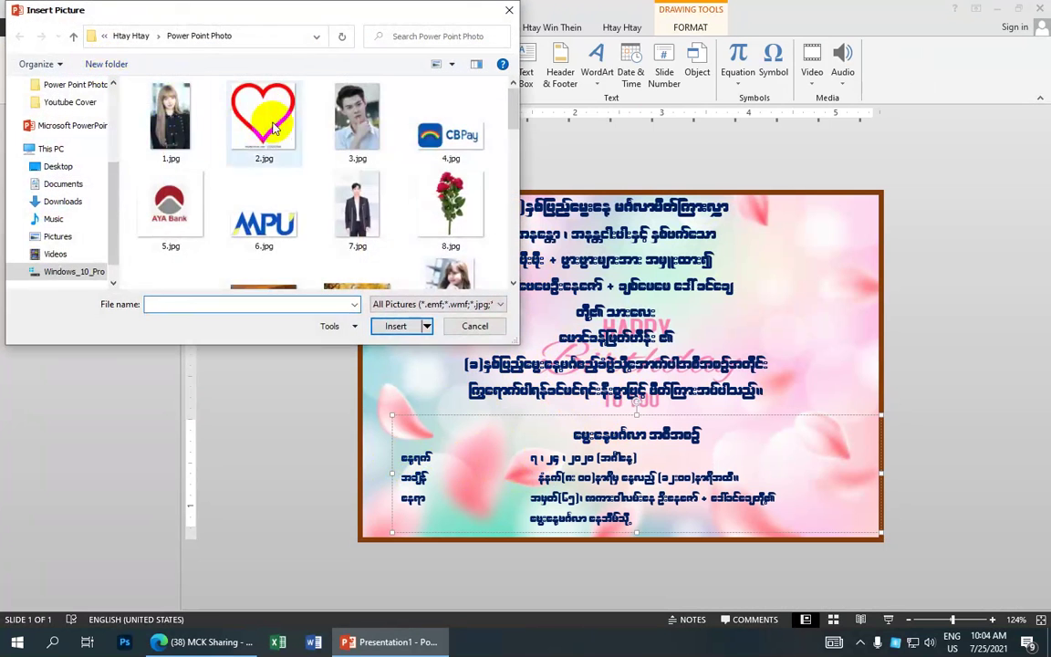
pyautogui.scroll(-3, 270, 114)
pyautogui.scroll(-3, 274, 123)
pyautogui.scroll(-3, 278, 133)
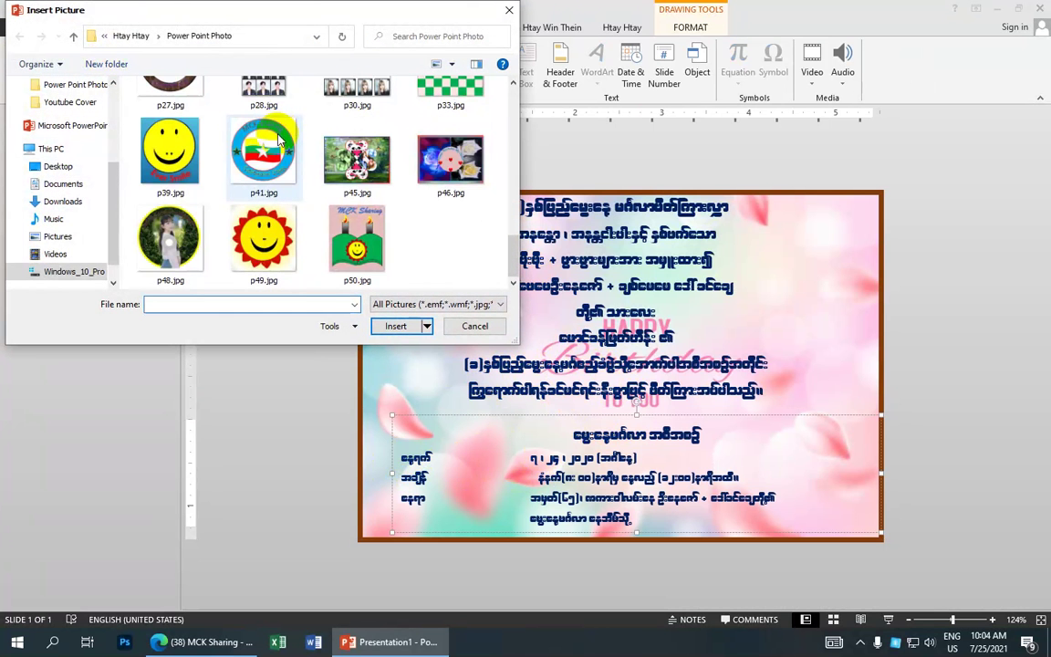
pyautogui.scroll(5, 279, 147)
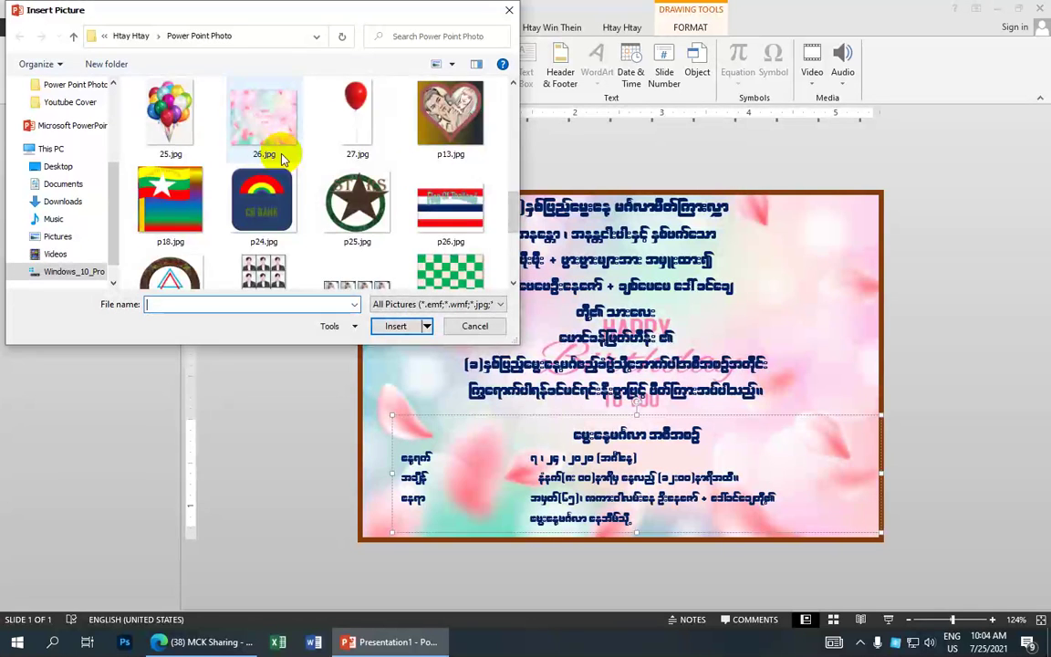
pyautogui.scroll(2, 279, 148)
pyautogui.scroll(-1, 283, 161)
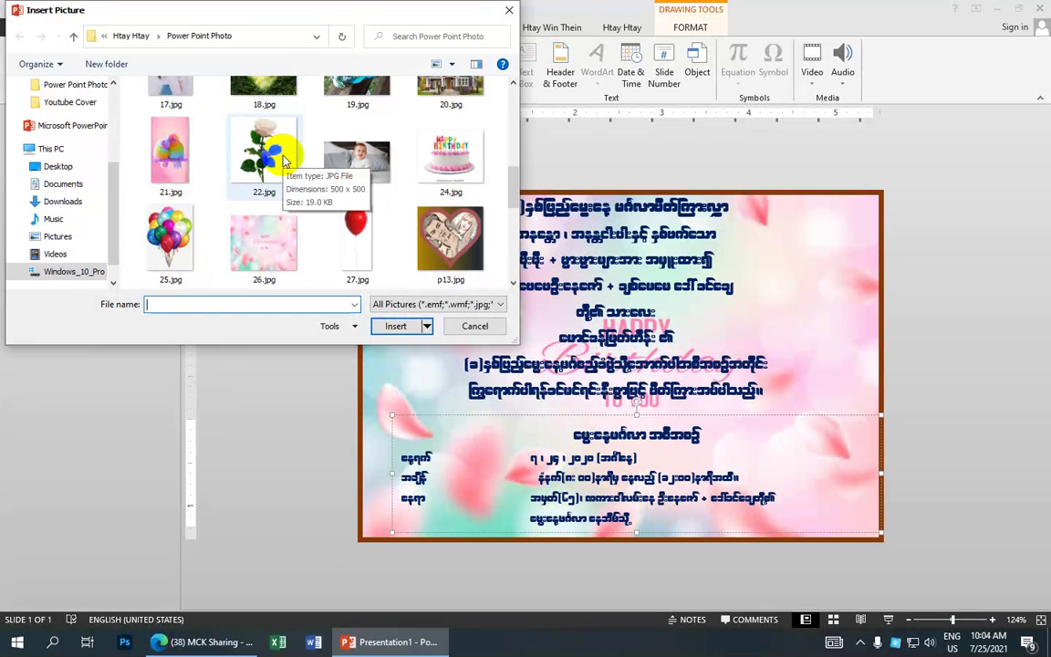
pyautogui.click(449, 162)
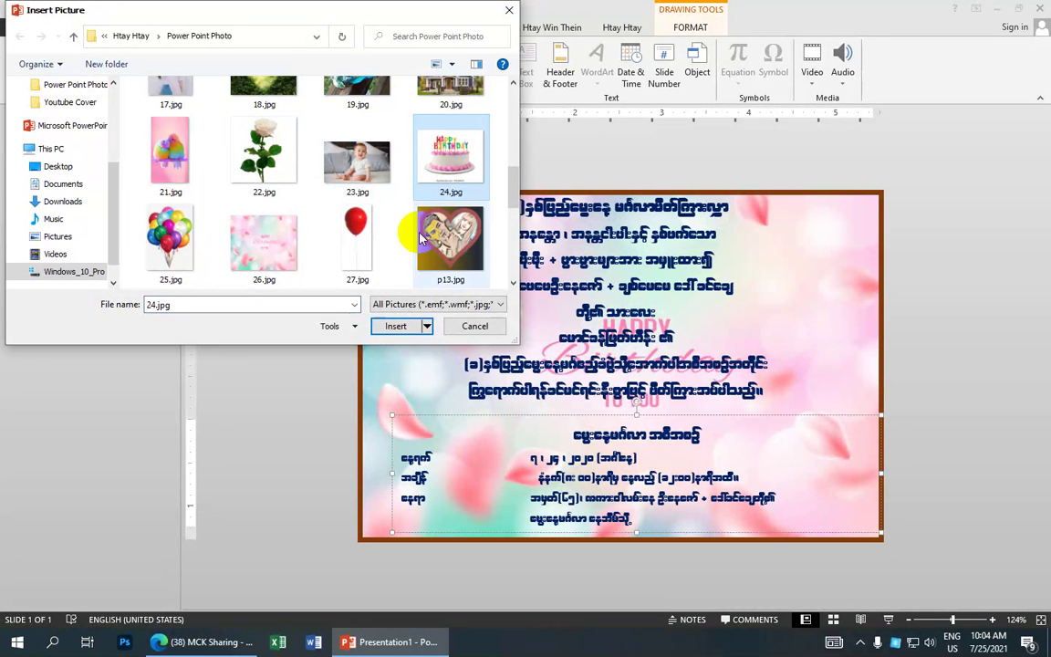
pyautogui.click(397, 326)
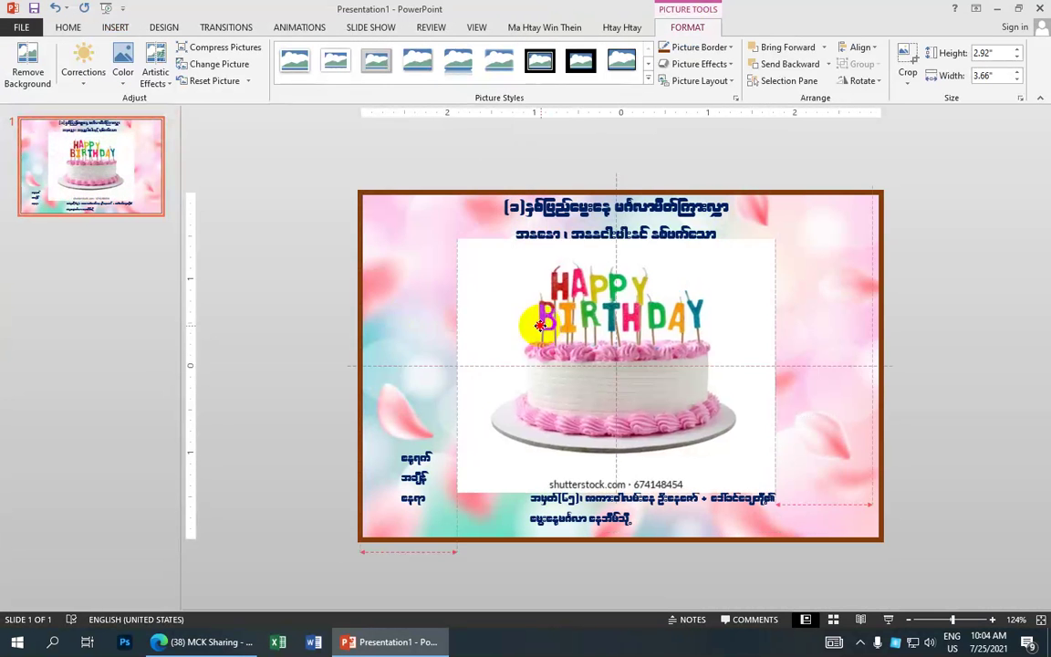
# Resize the cake picture to 2.22 by 2.79 inches and place it near the centre.
pyautogui.moveTo(602, 367); pyautogui.dragTo(542, 336)
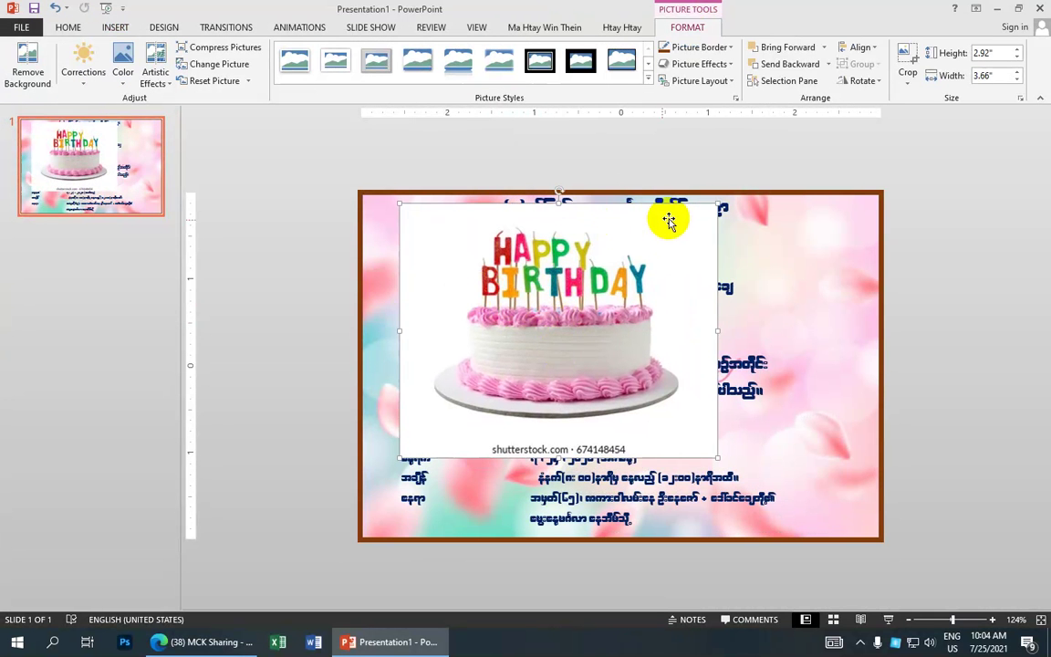
pyautogui.moveTo(719, 206); pyautogui.dragTo(643, 264)
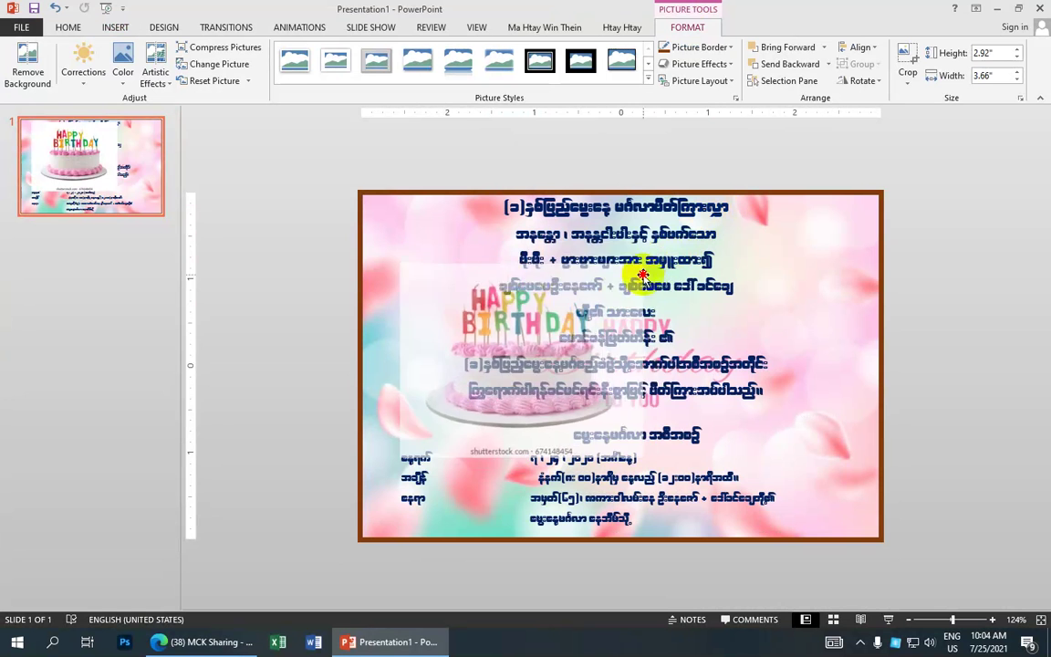
pyautogui.moveTo(517, 337); pyautogui.dragTo(546, 340)
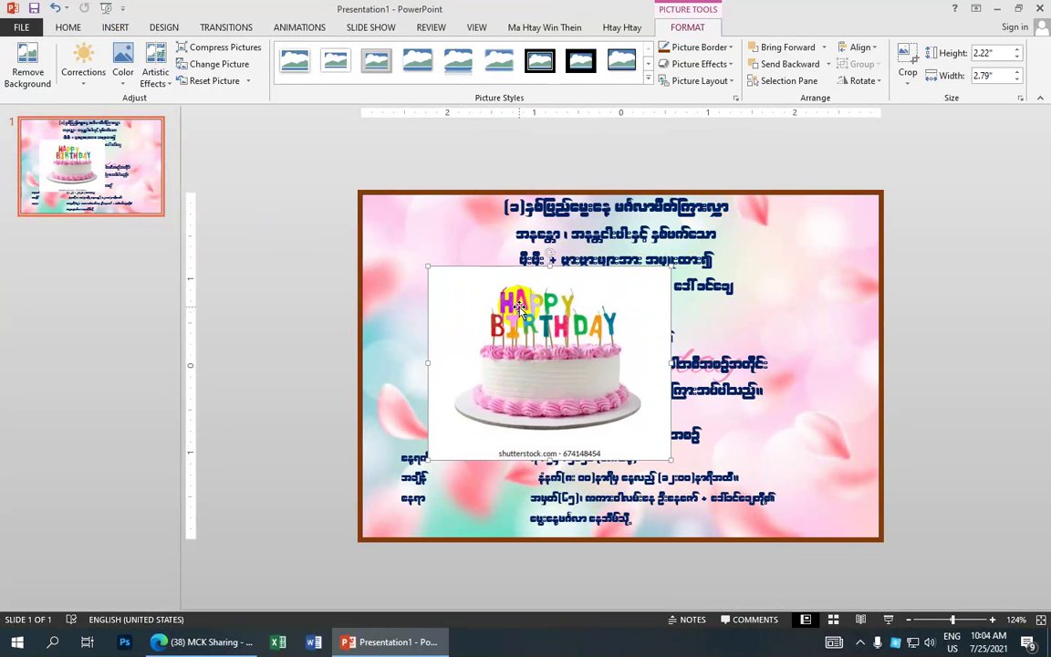
# Start background removal on the cake and mark the gaps around the HAPPY BIRTHDAY candles for removal.
pyautogui.click(33, 84)
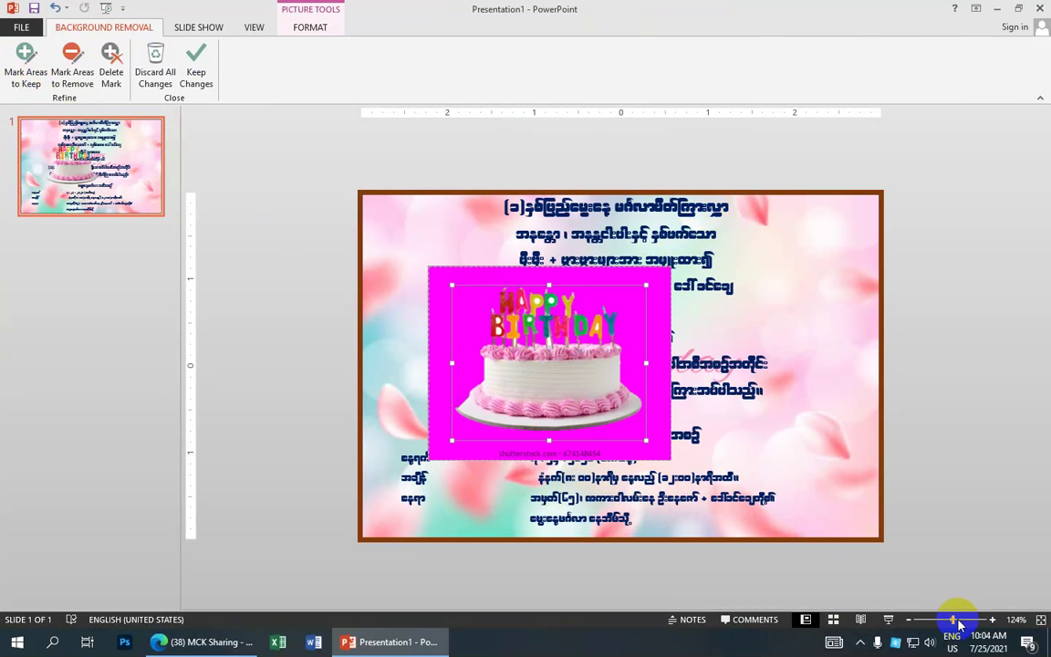
pyautogui.moveTo(953, 619); pyautogui.dragTo(957, 620)
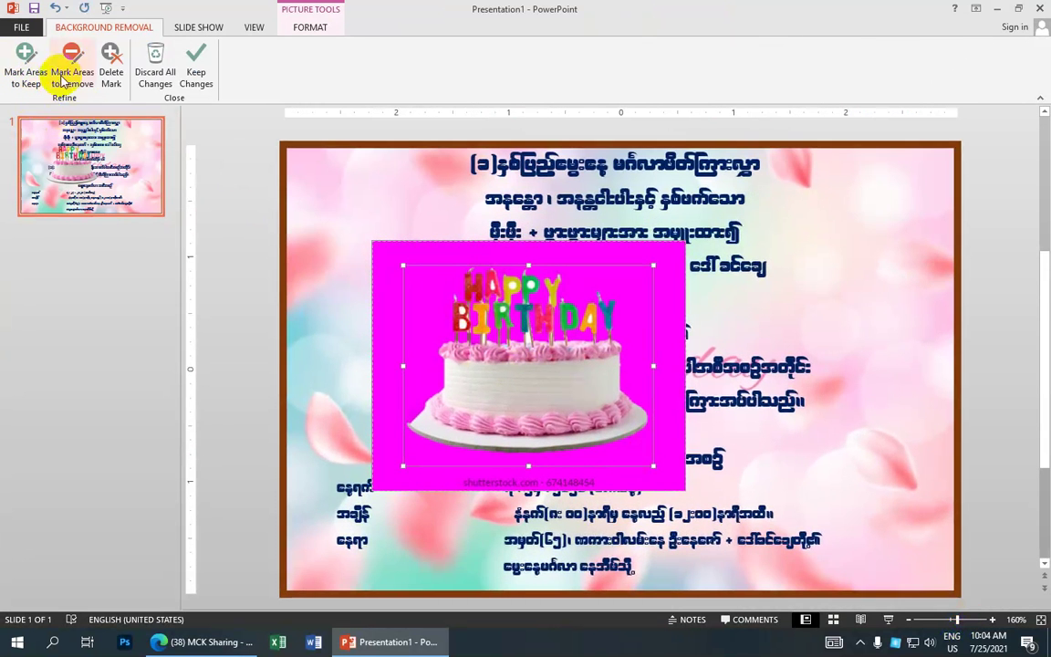
pyautogui.click(81, 80)
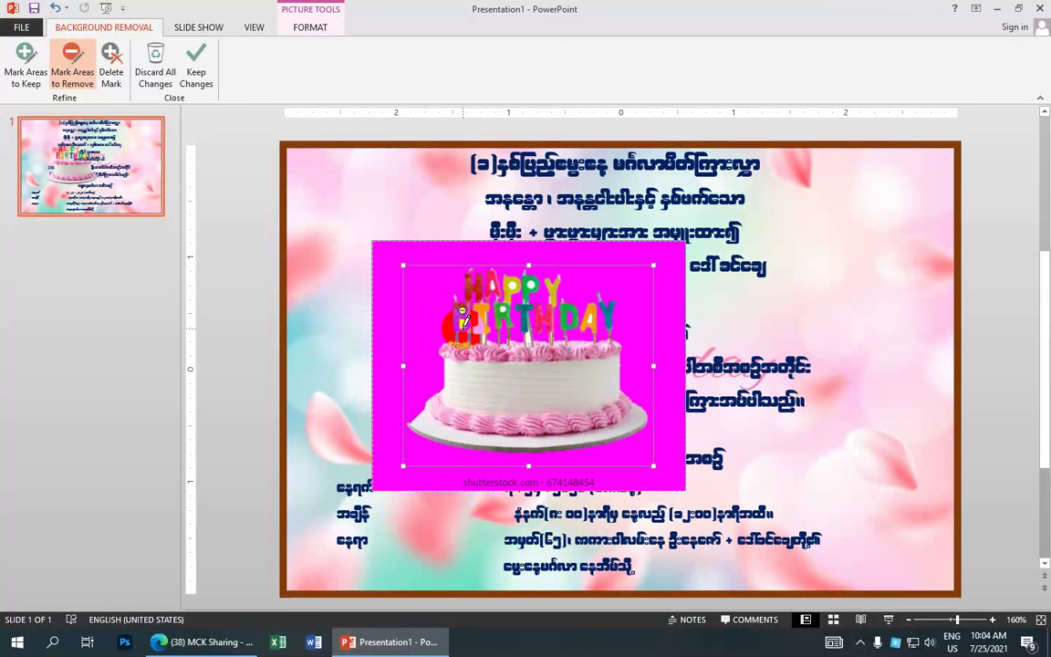
pyautogui.click(462, 325)
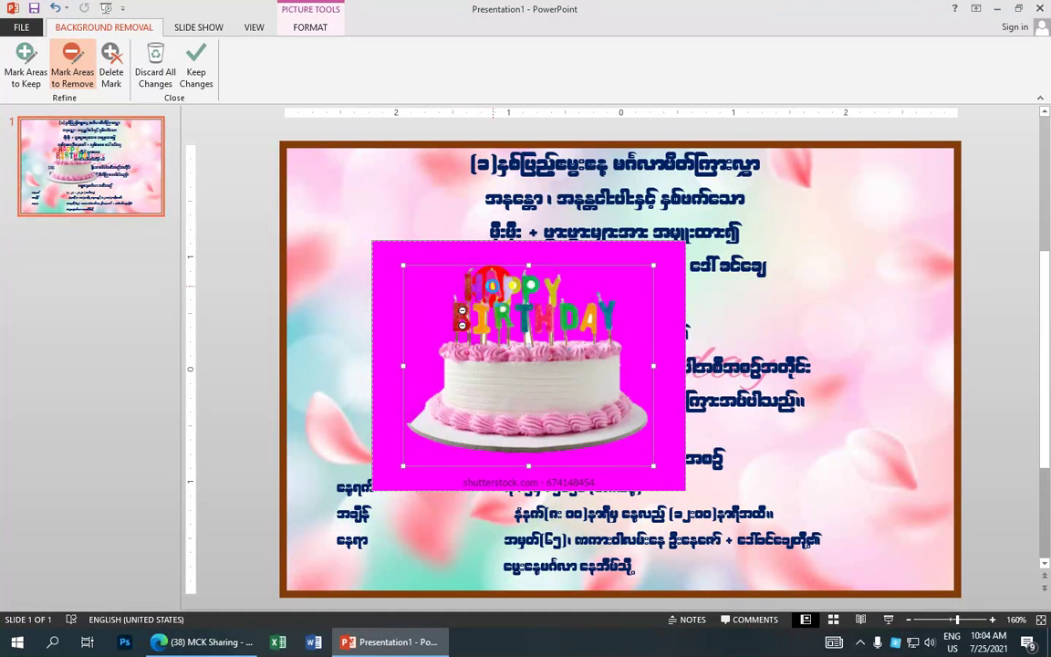
pyautogui.moveTo(493, 285); pyautogui.dragTo(532, 281)
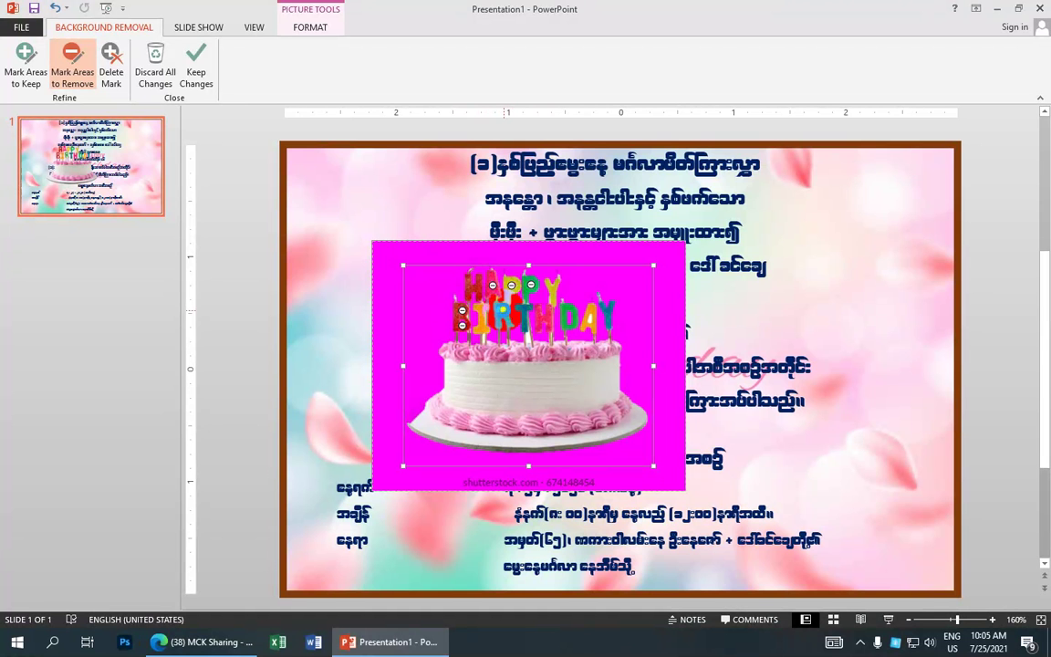
pyautogui.moveTo(502, 311)
pyautogui.mouseDown()
pyautogui.moveTo(523, 328)
pyautogui.moveTo(585, 315)
pyautogui.mouseUp()
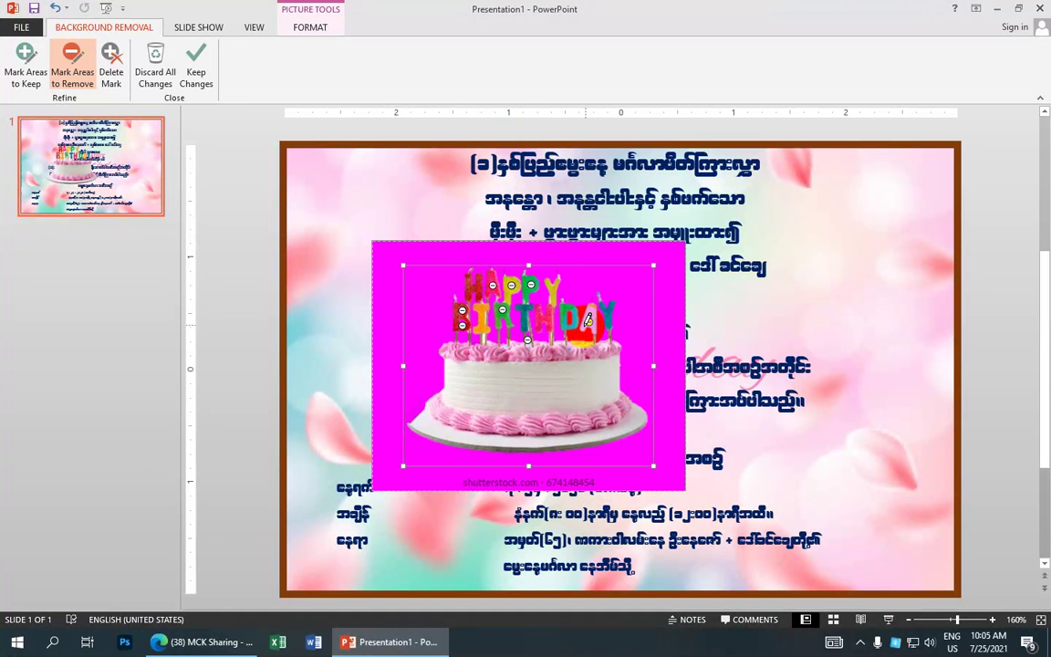
pyautogui.moveTo(589, 325); pyautogui.dragTo(562, 269)
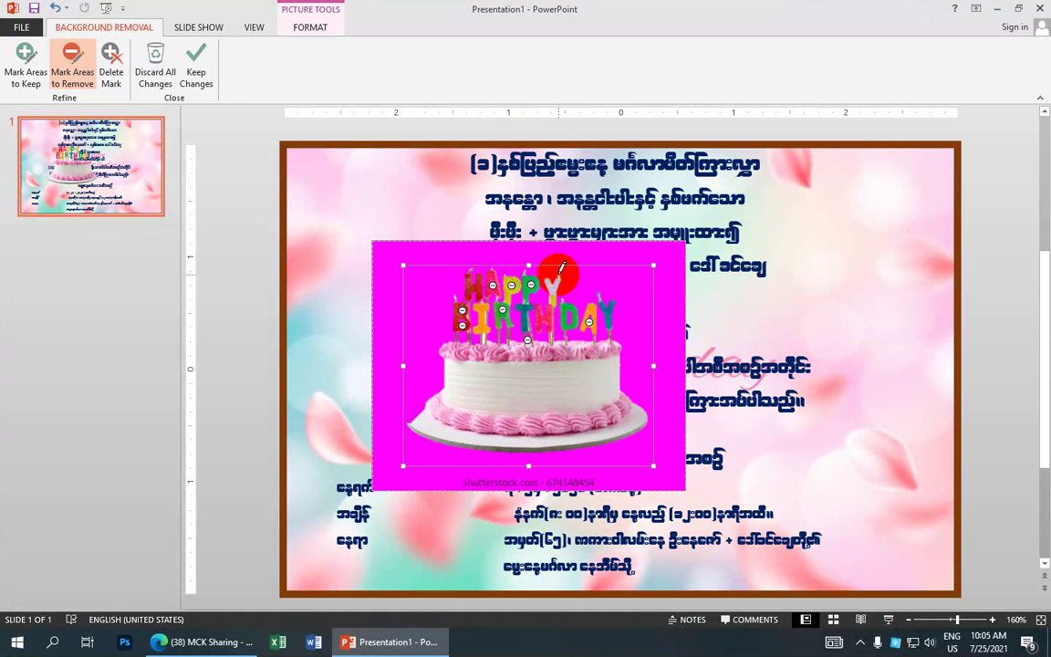
pyautogui.moveTo(563, 267); pyautogui.dragTo(484, 336)
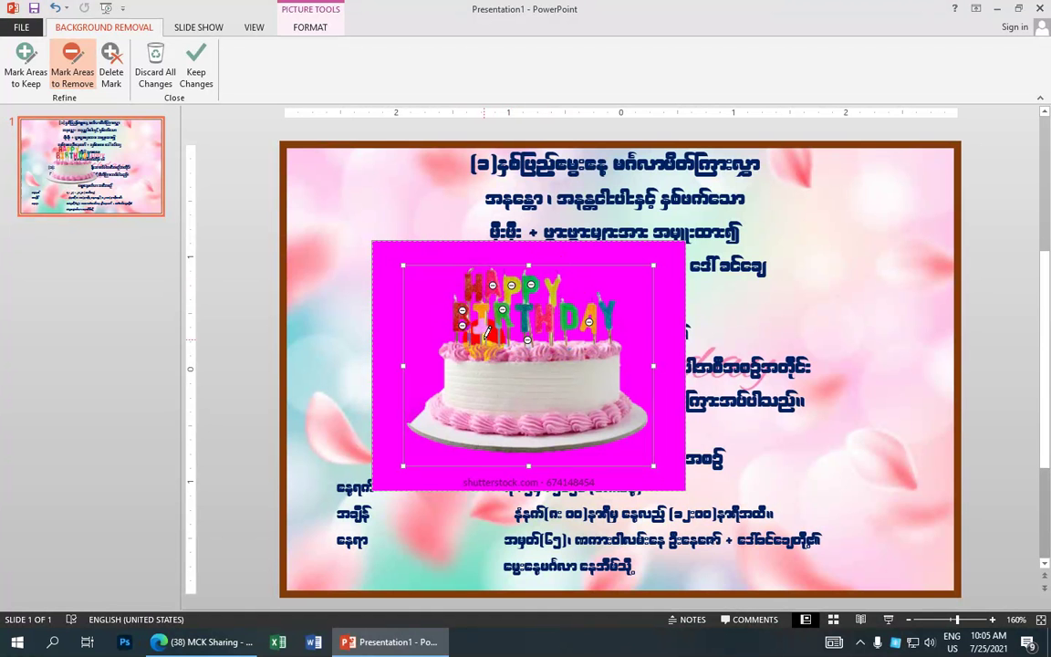
pyautogui.moveTo(485, 345); pyautogui.dragTo(418, 387)
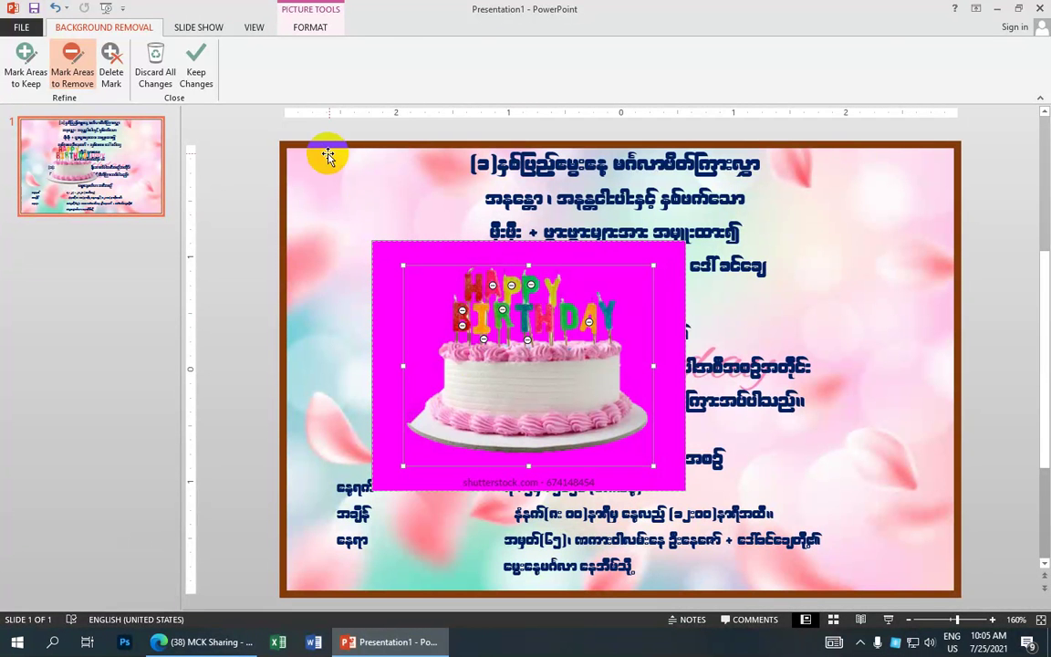
# Keep the cut-out and shrink the cake to 1.74 by 2.18 inches on the slide's left.
pyautogui.click(197, 72)
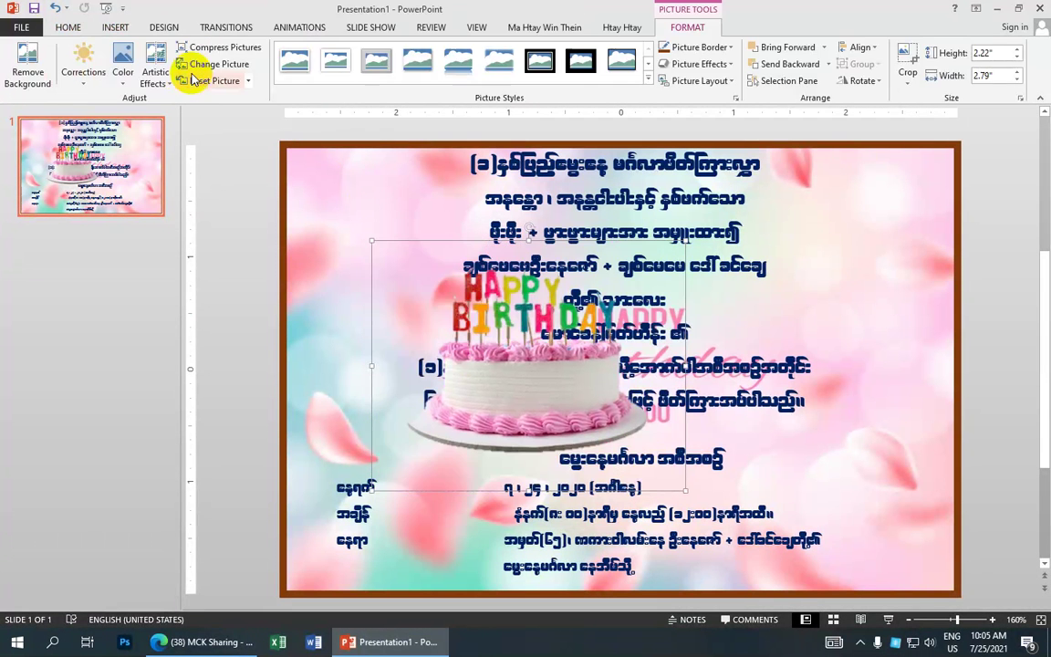
pyautogui.moveTo(521, 340); pyautogui.dragTo(407, 327)
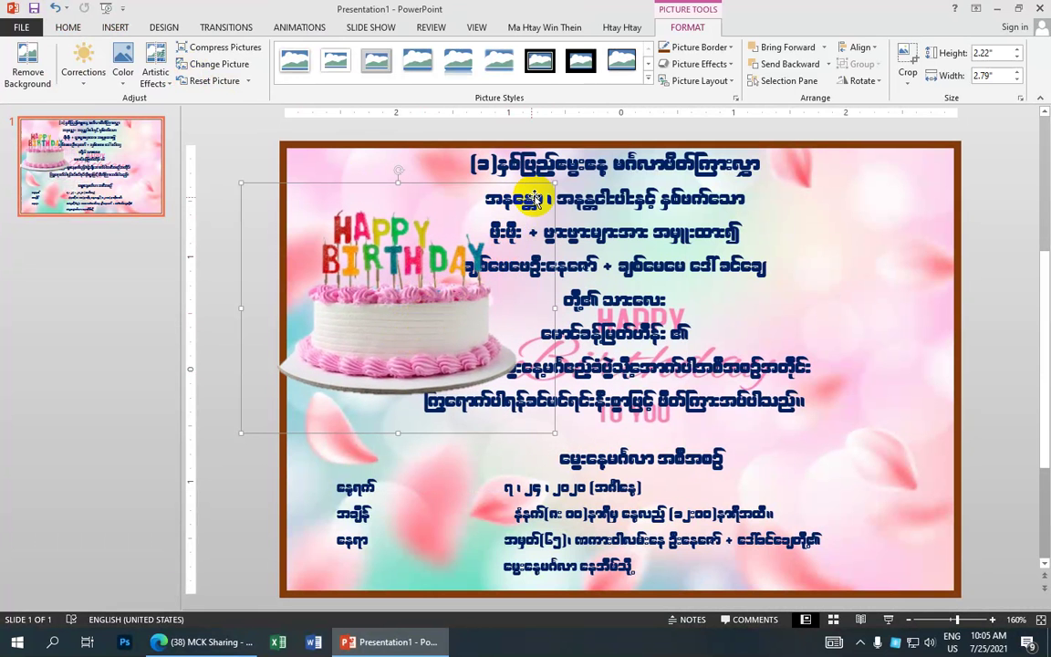
pyautogui.moveTo(554, 183); pyautogui.dragTo(485, 239)
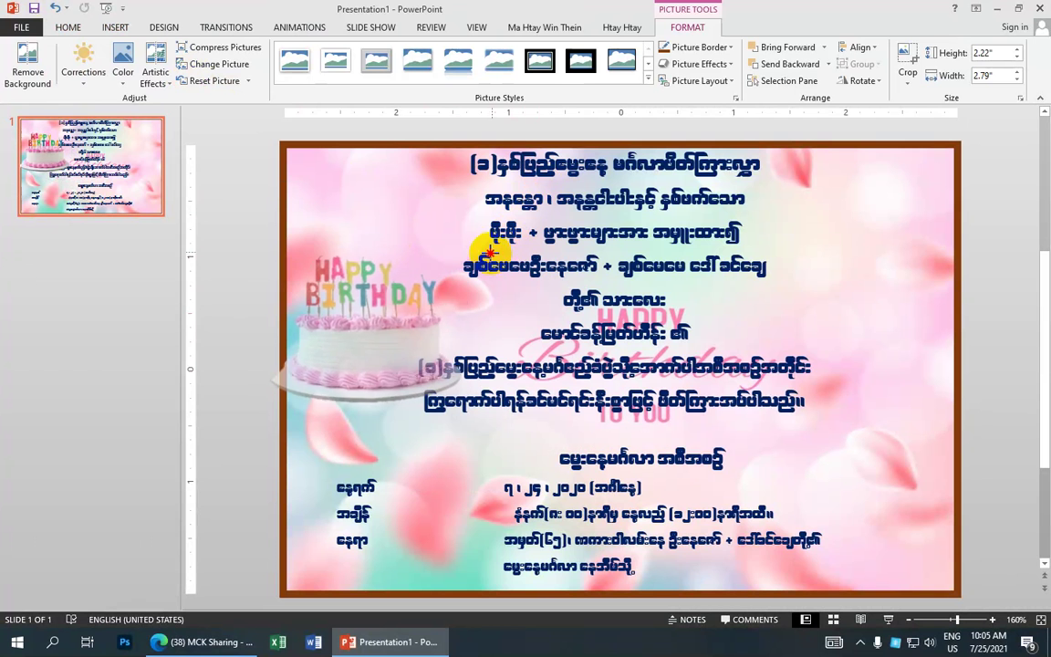
pyautogui.moveTo(411, 313); pyautogui.dragTo(416, 335)
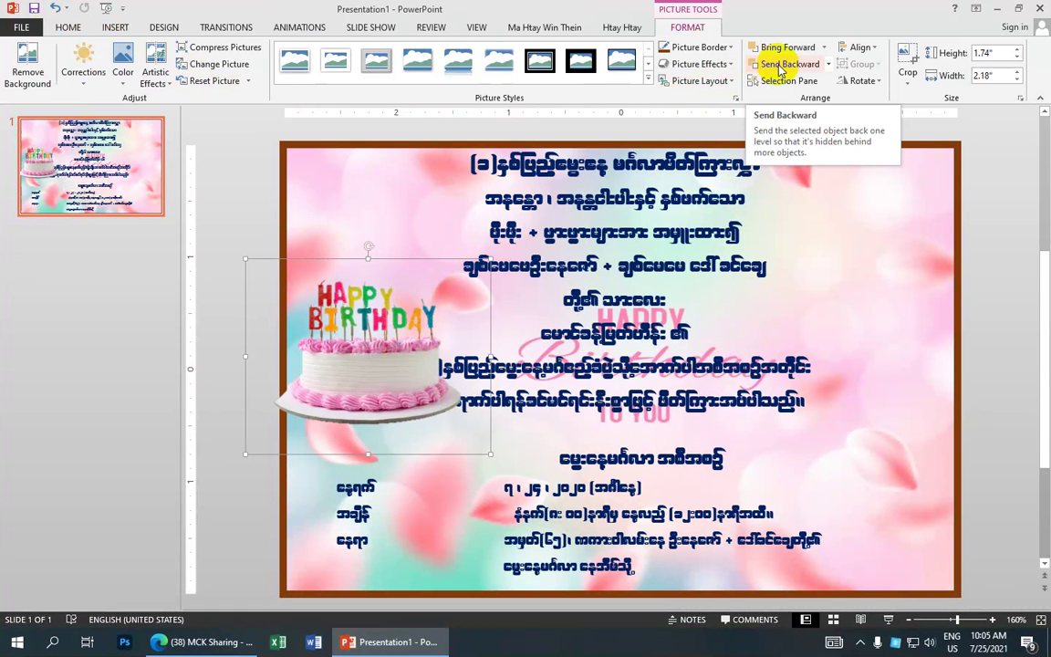
# Send the cake backward behind the invitation text boxes.
pyautogui.click(780, 66)
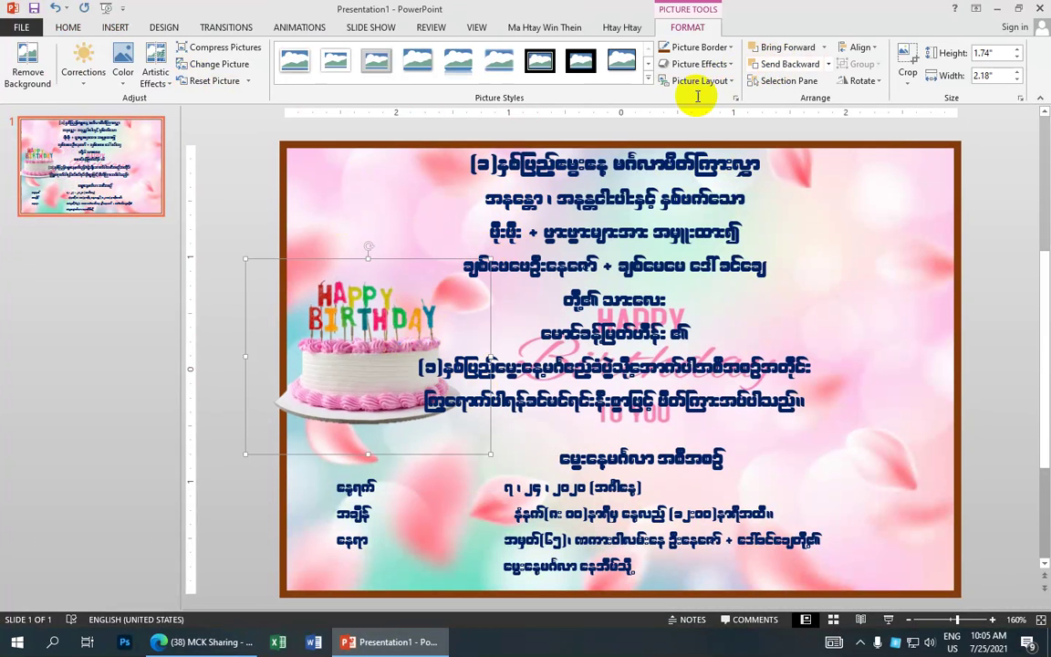
pyautogui.click(389, 364)
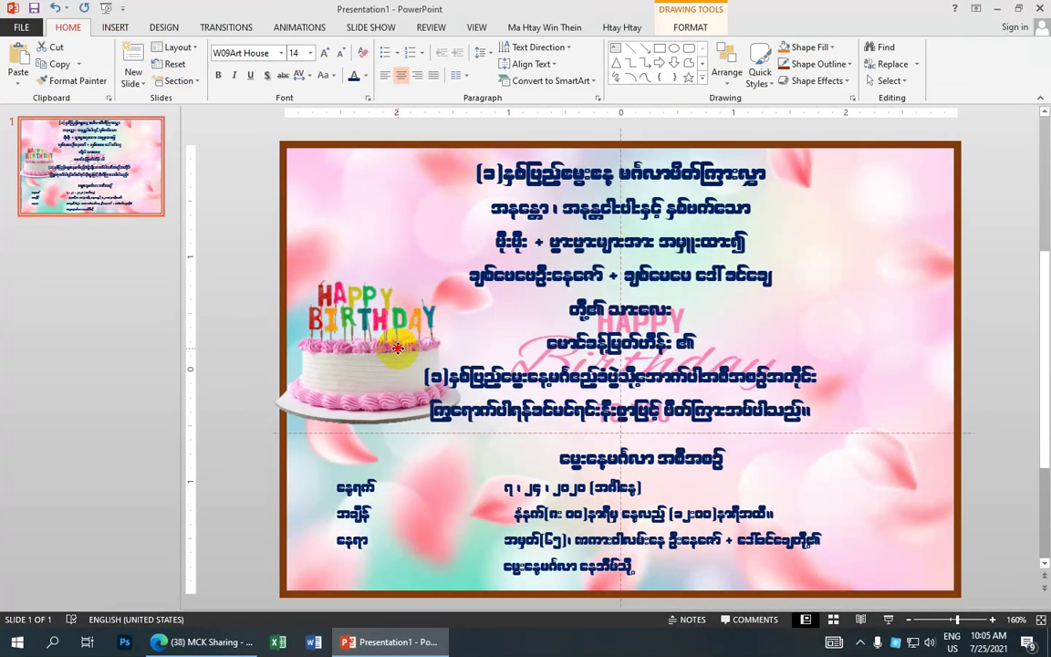
pyautogui.click(423, 446)
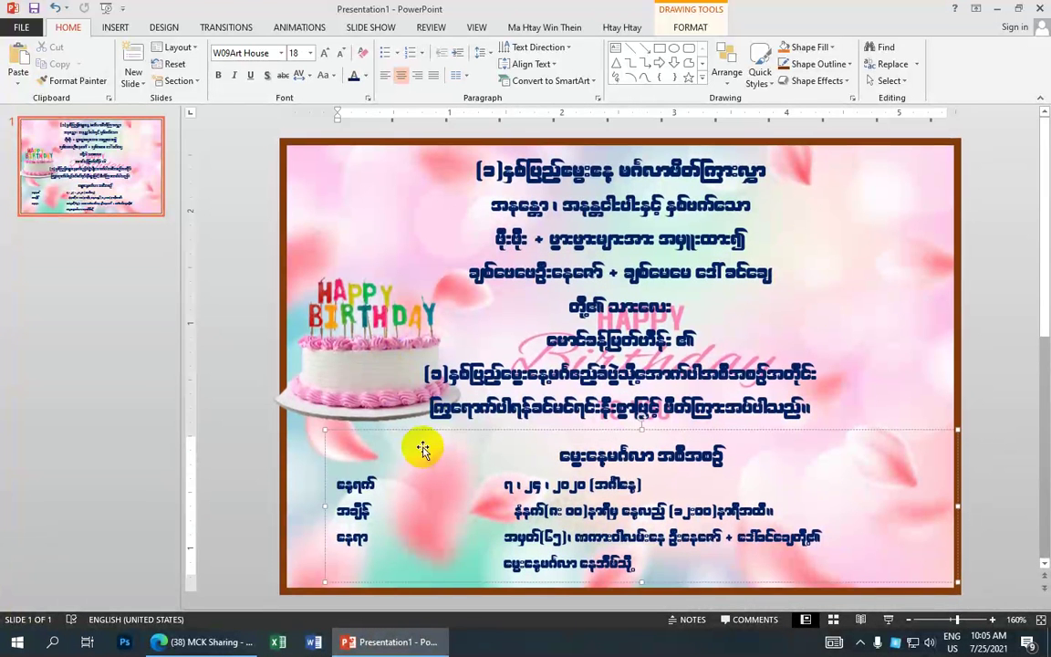
pyautogui.click(290, 383)
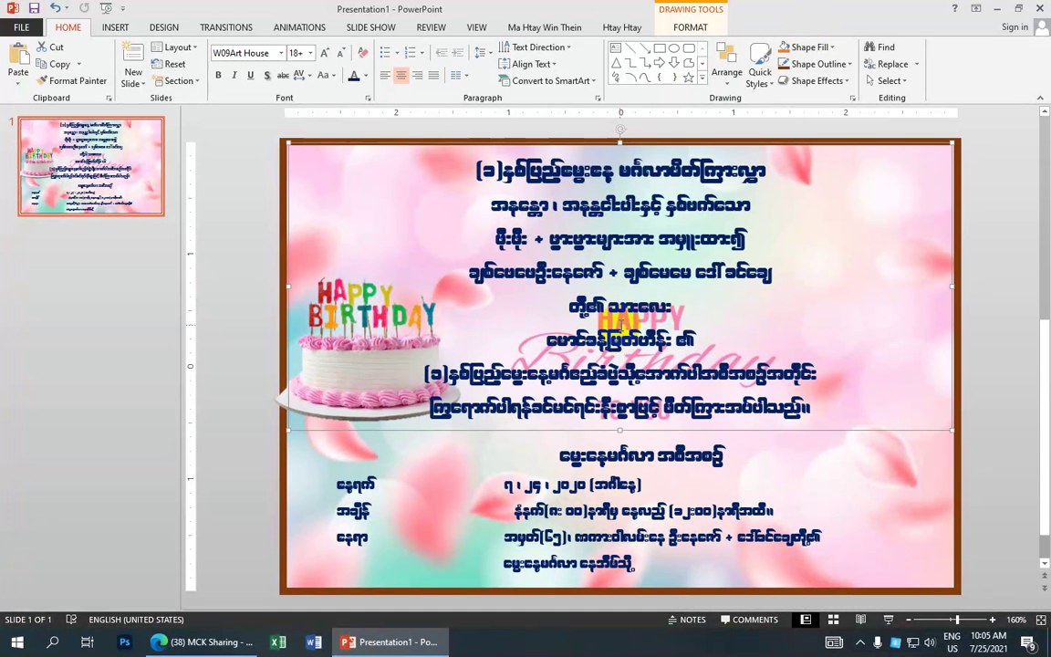
# Select Picture 6 in the Selection Pane and shrink the cake from its corner.
pyautogui.click(690, 27)
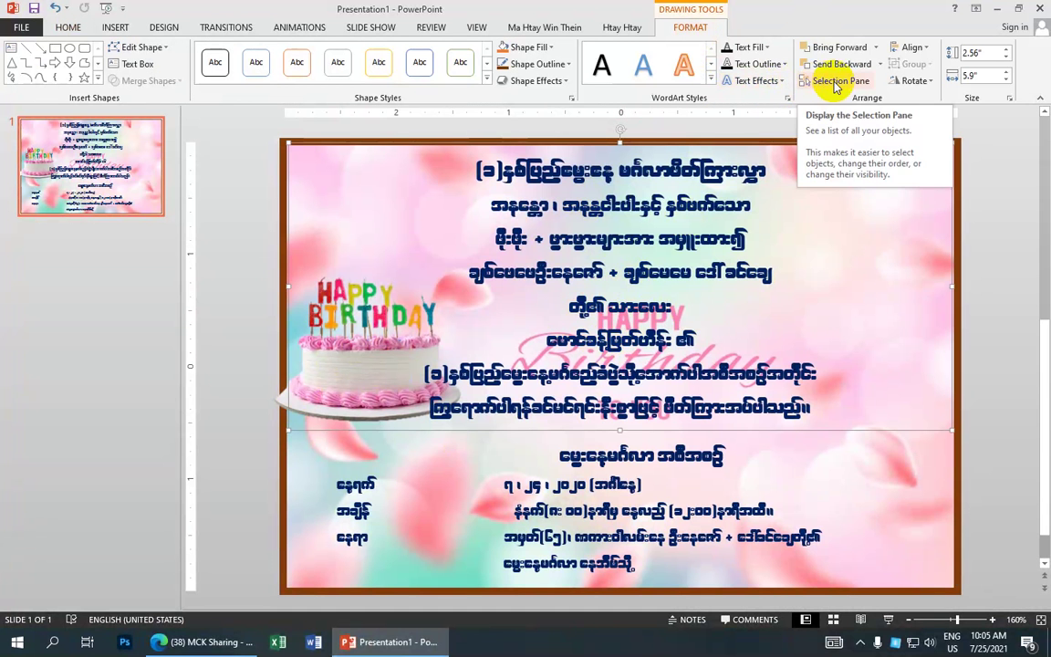
pyautogui.click(835, 82)
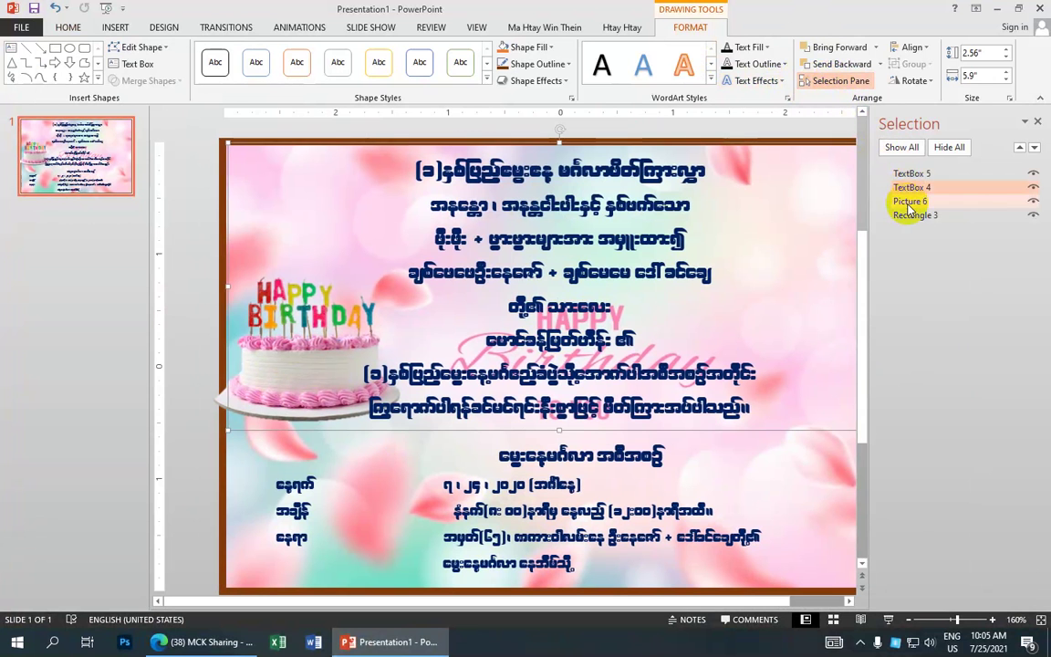
pyautogui.click(908, 202)
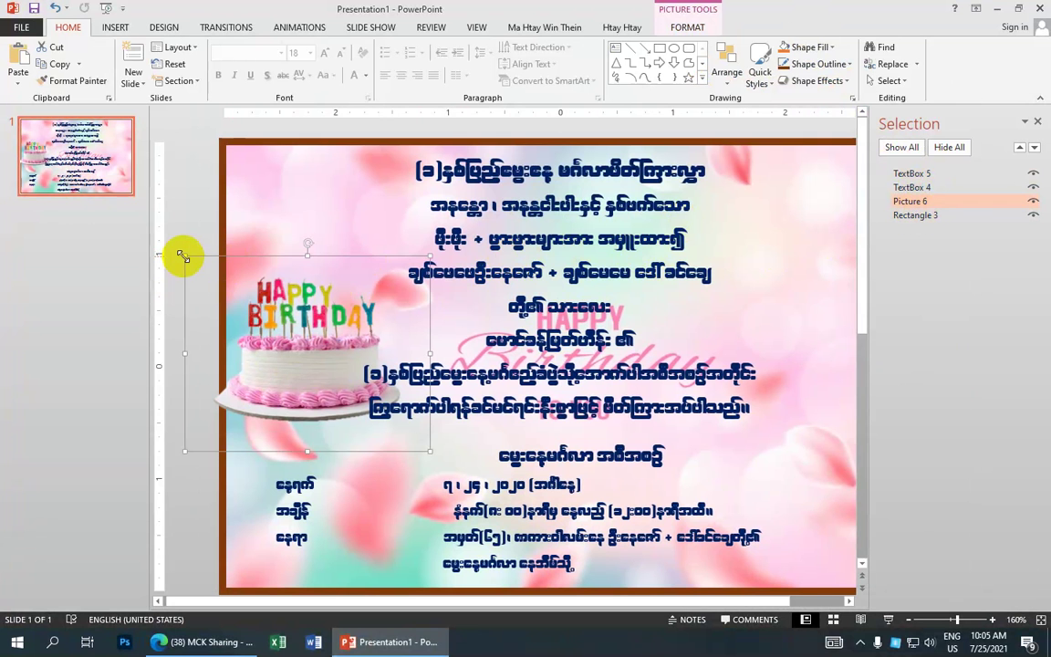
pyautogui.moveTo(182, 256); pyautogui.dragTo(227, 292)
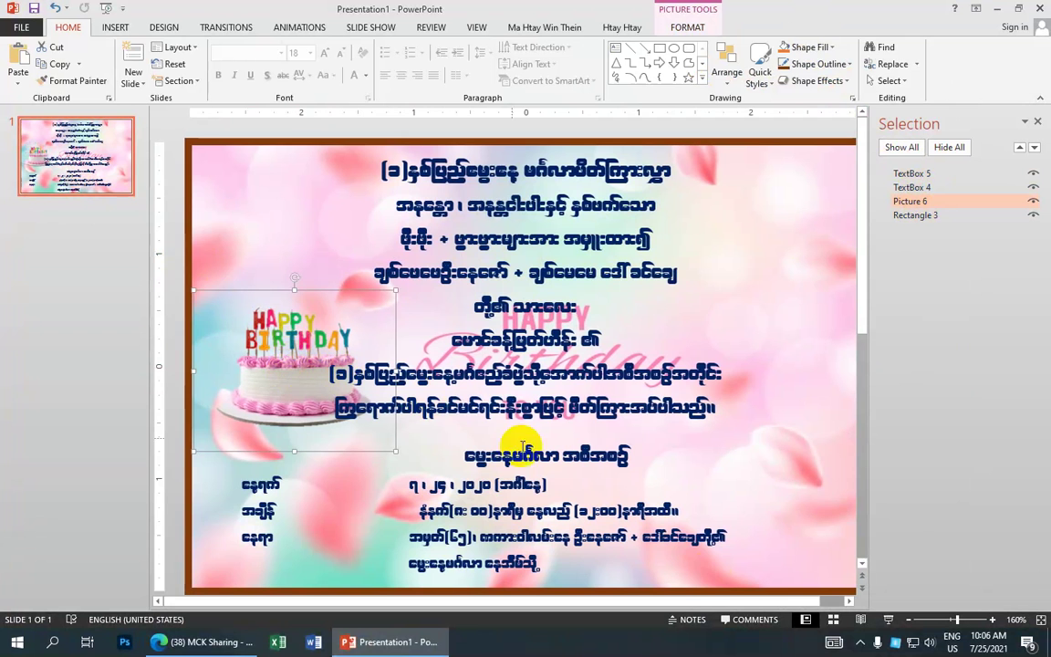
# Nudge the slightly smaller cake down against the slide's left edge beside the greeting text.
pyautogui.click(949, 621)
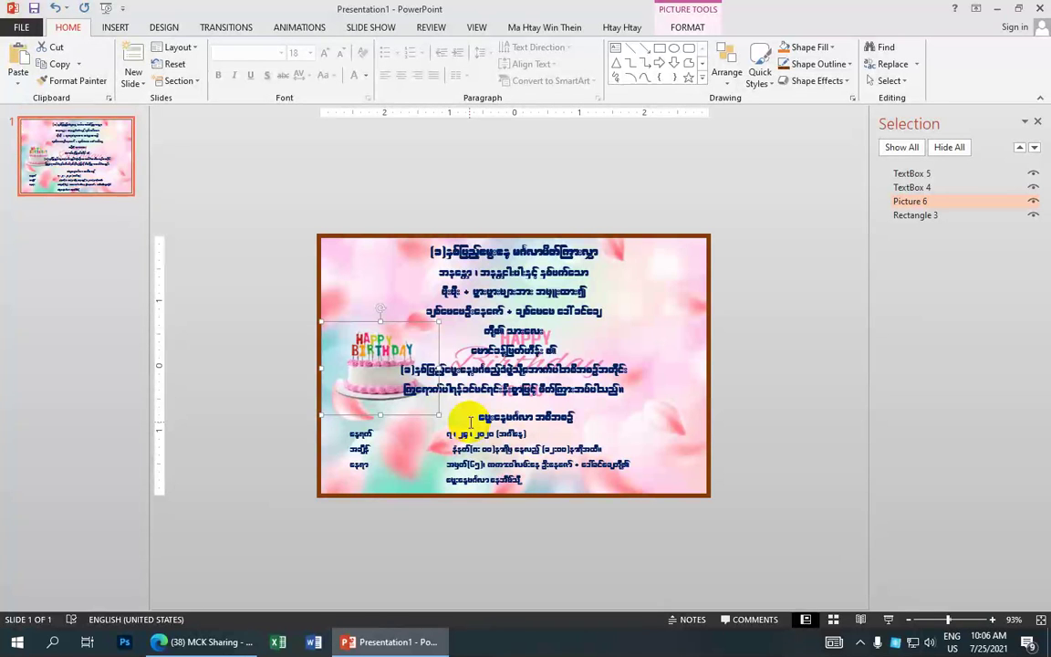
pyautogui.press('Left')
pyautogui.press('Left')
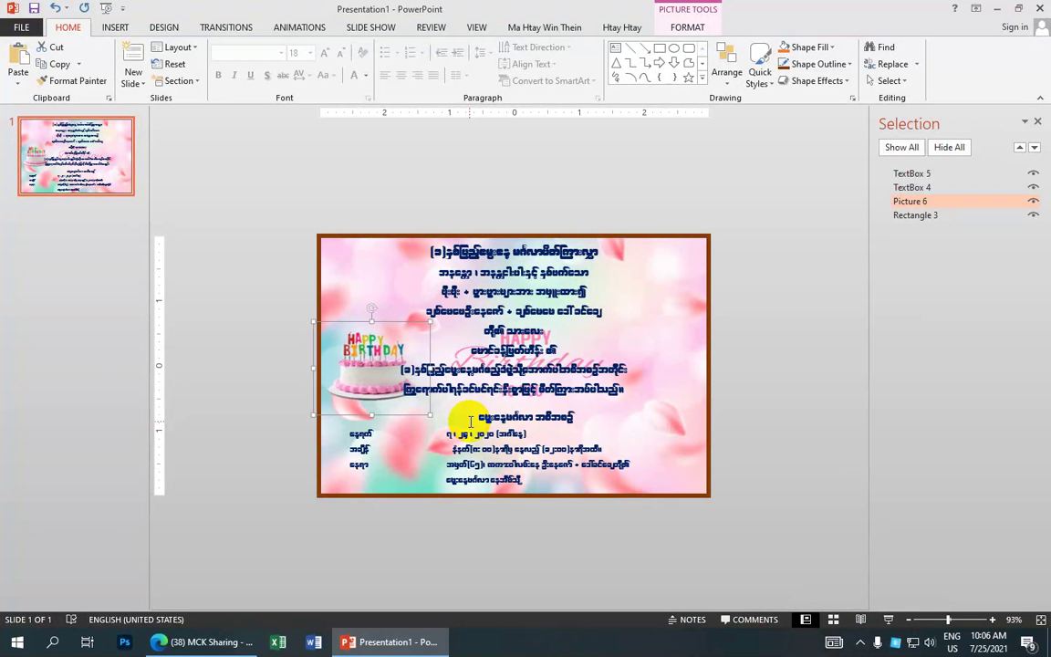
pyautogui.press('Left')
pyautogui.press('Left')
pyautogui.press('Left')
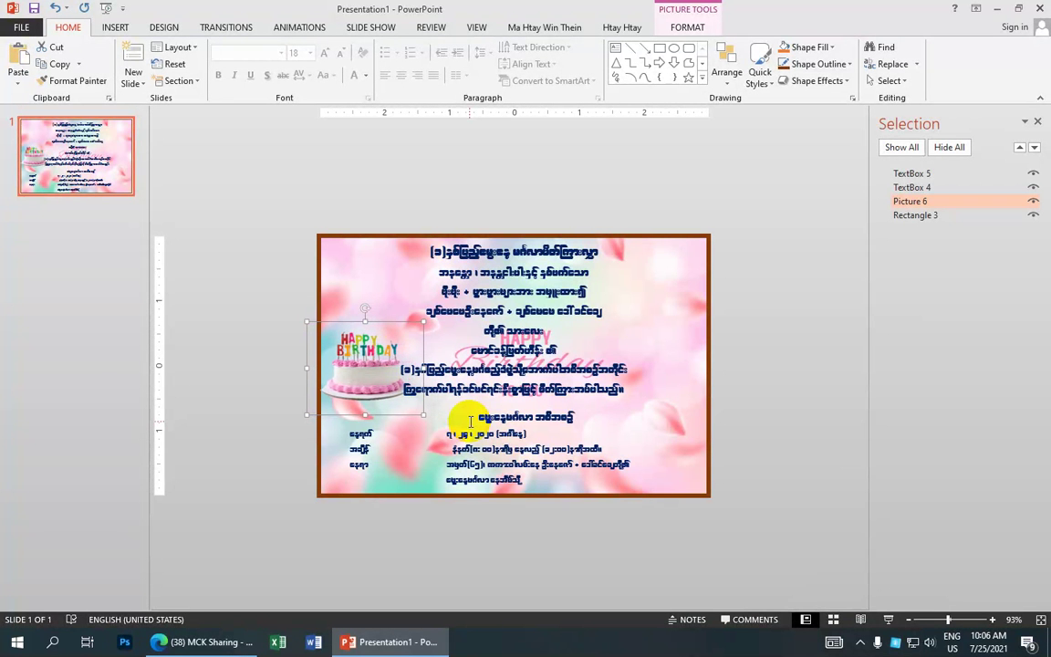
pyautogui.press('Down')
pyautogui.press('Down')
pyautogui.press('Down')
pyautogui.press('Right')
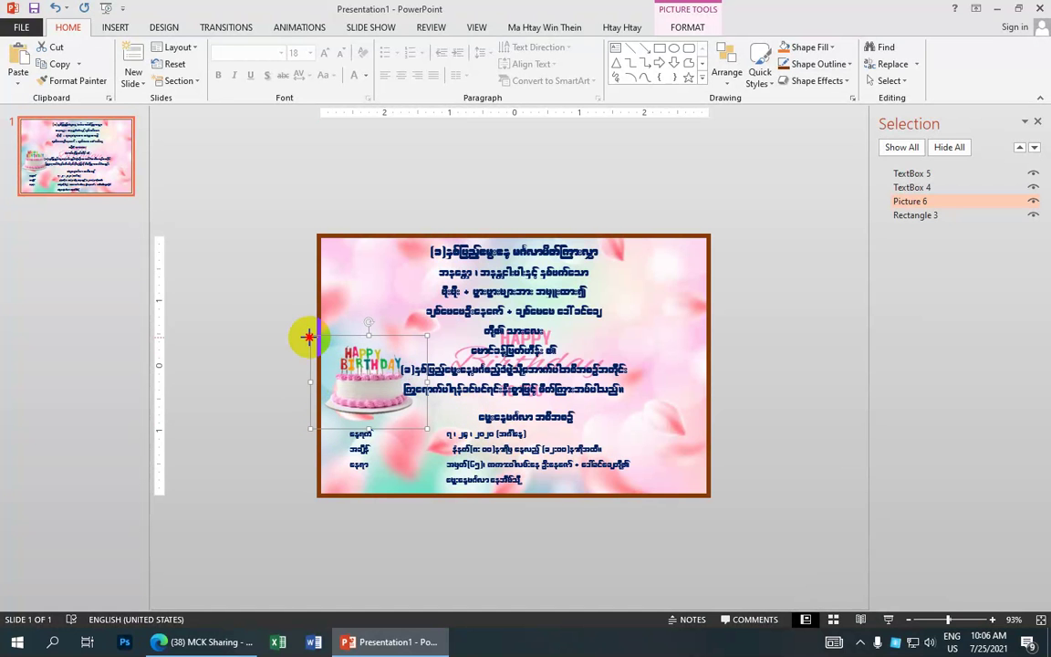
pyautogui.moveTo(309, 337); pyautogui.dragTo(315, 345)
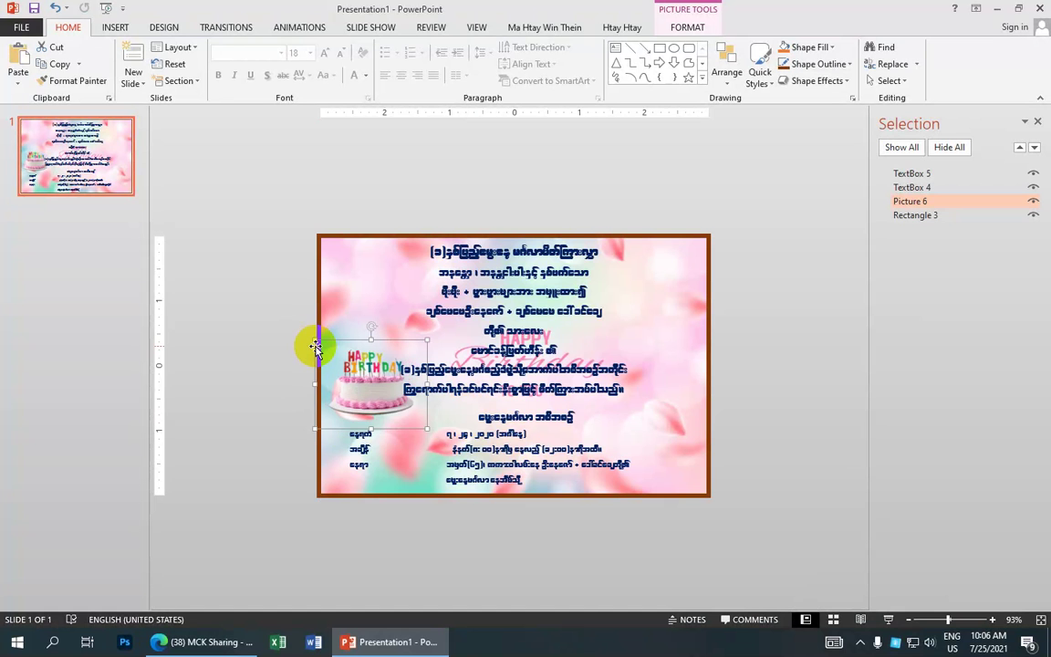
pyautogui.press('Left')
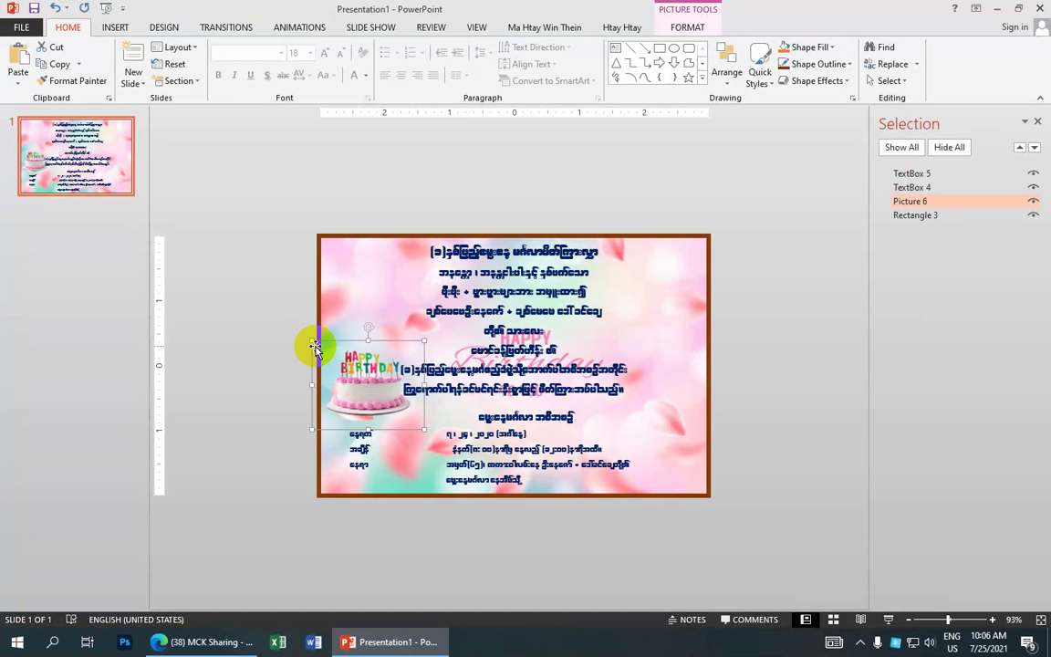
pyautogui.press('Left')
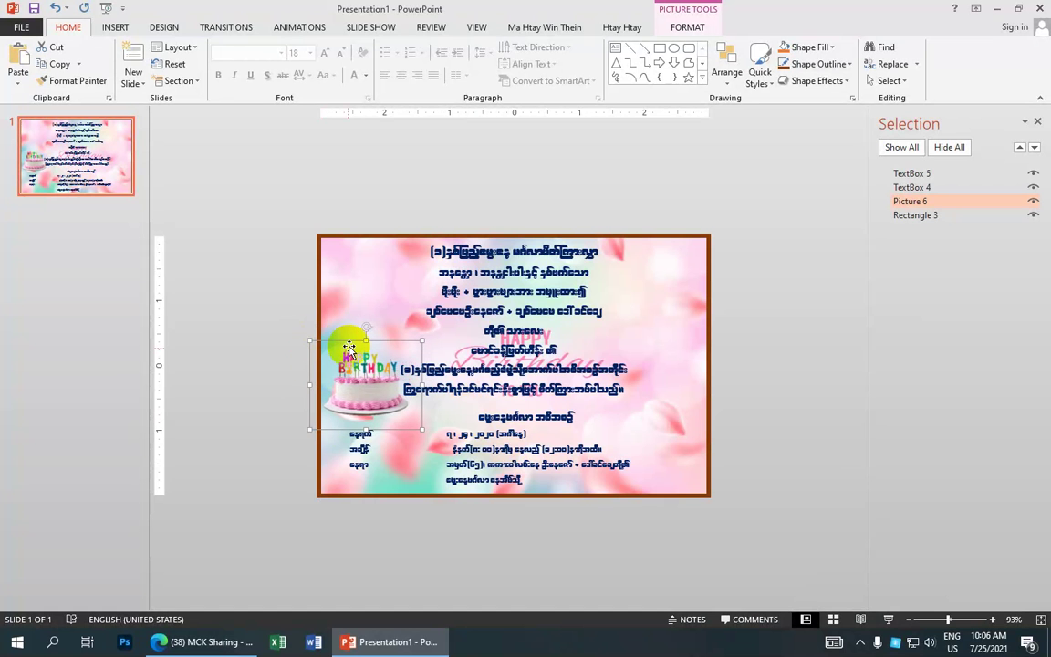
pyautogui.click(381, 318)
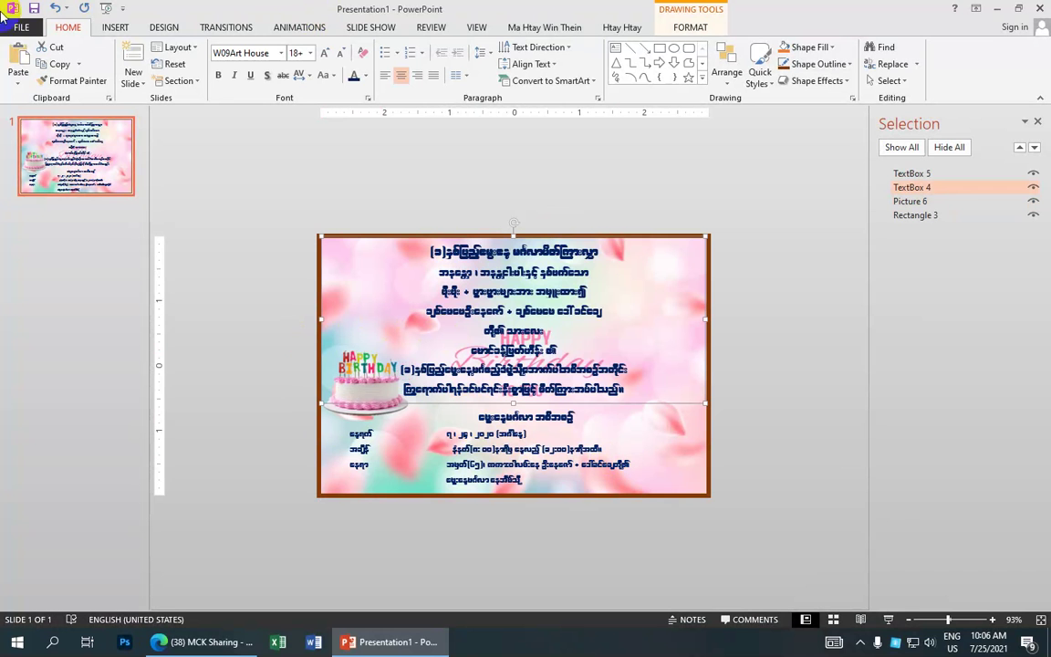
# Insert the baby photo 23.jpg from the Pictures browser.
pyautogui.click(121, 26)
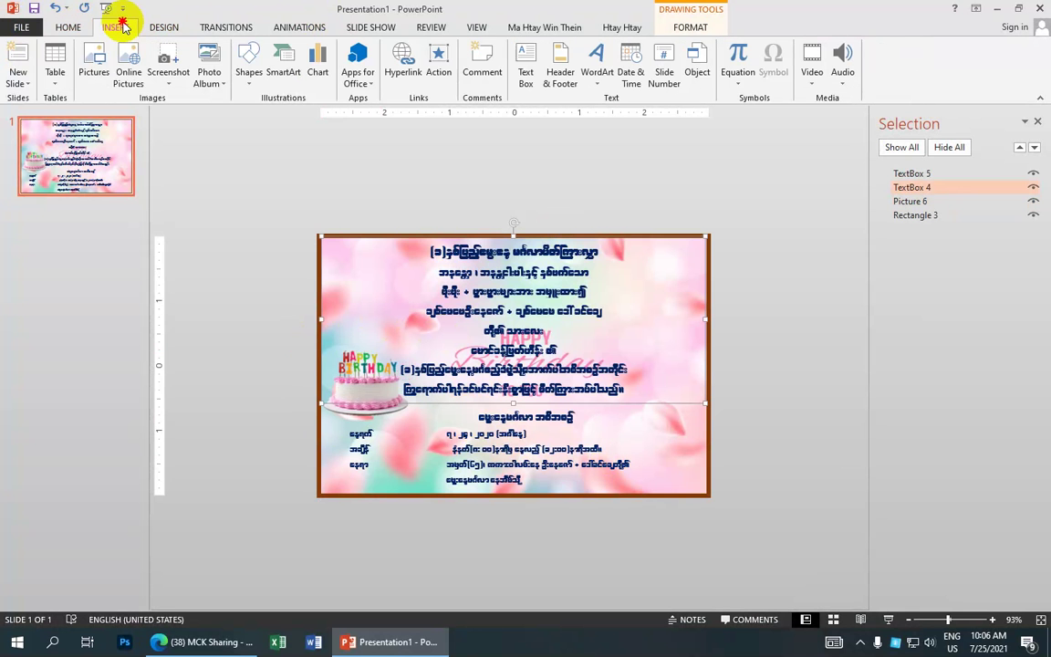
pyautogui.click(93, 64)
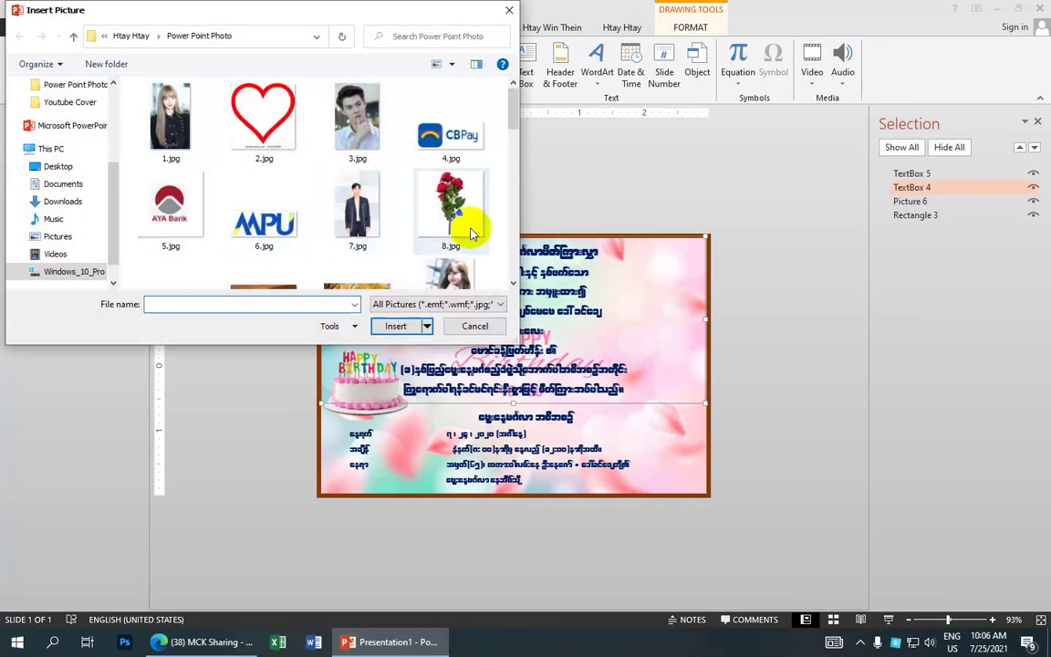
pyautogui.scroll(-3, 471, 233)
pyautogui.scroll(-3, 429, 209)
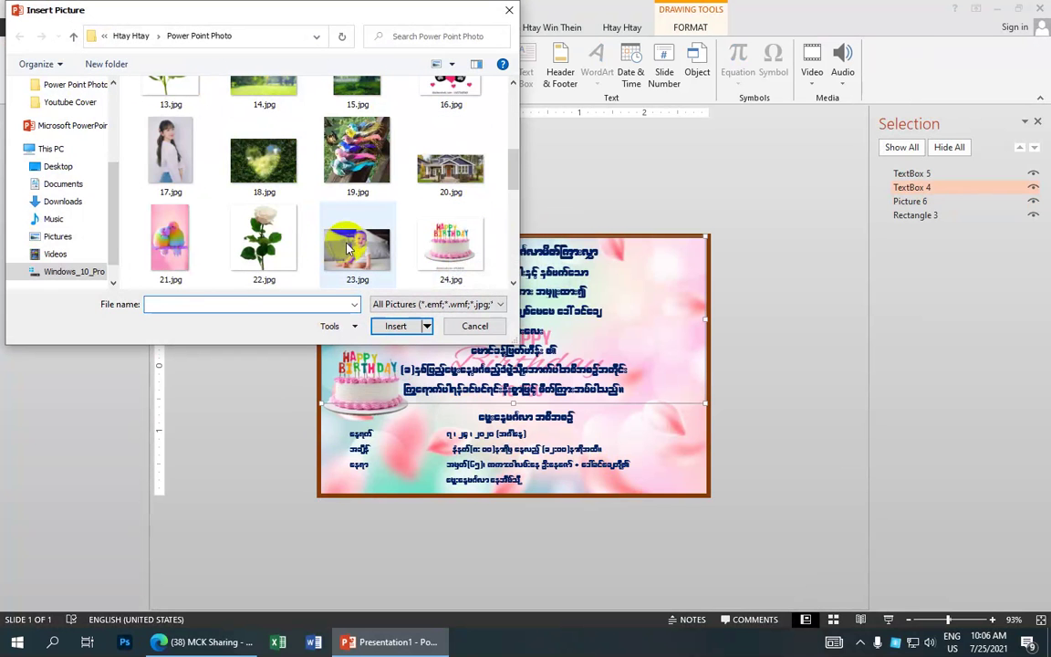
pyautogui.click(347, 249)
pyautogui.click(408, 326)
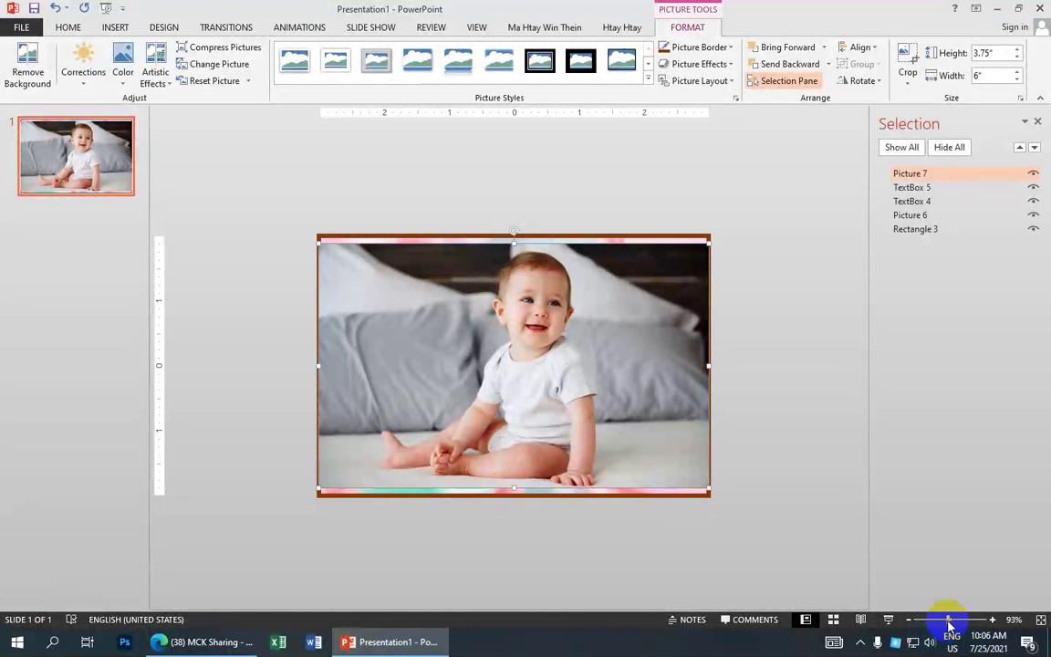
# Shrink the baby photo to 2.79 by 4.46 inches, centre it, and start background removal.
pyautogui.moveTo(950, 621); pyautogui.dragTo(955, 622)
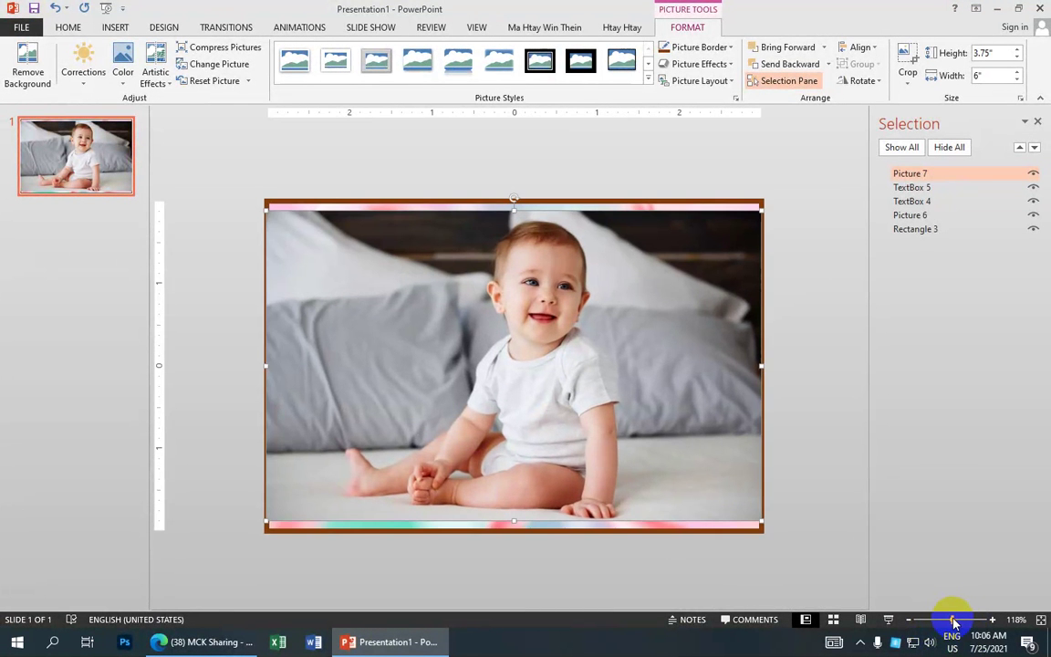
pyautogui.click(959, 622)
pyautogui.scroll(-1, 746, 540)
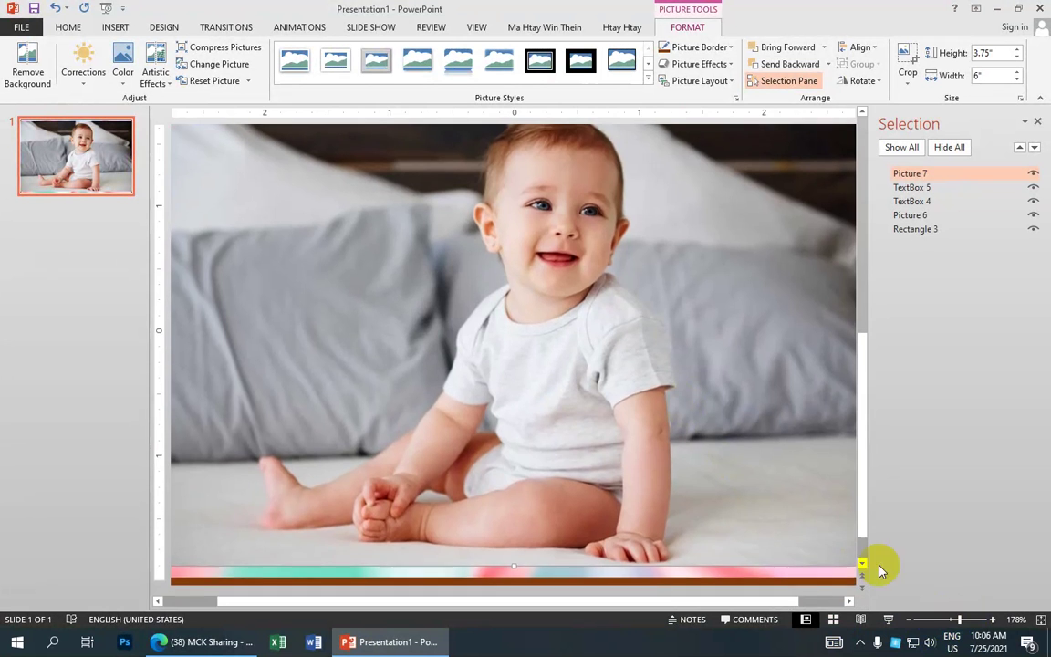
pyautogui.click(952, 623)
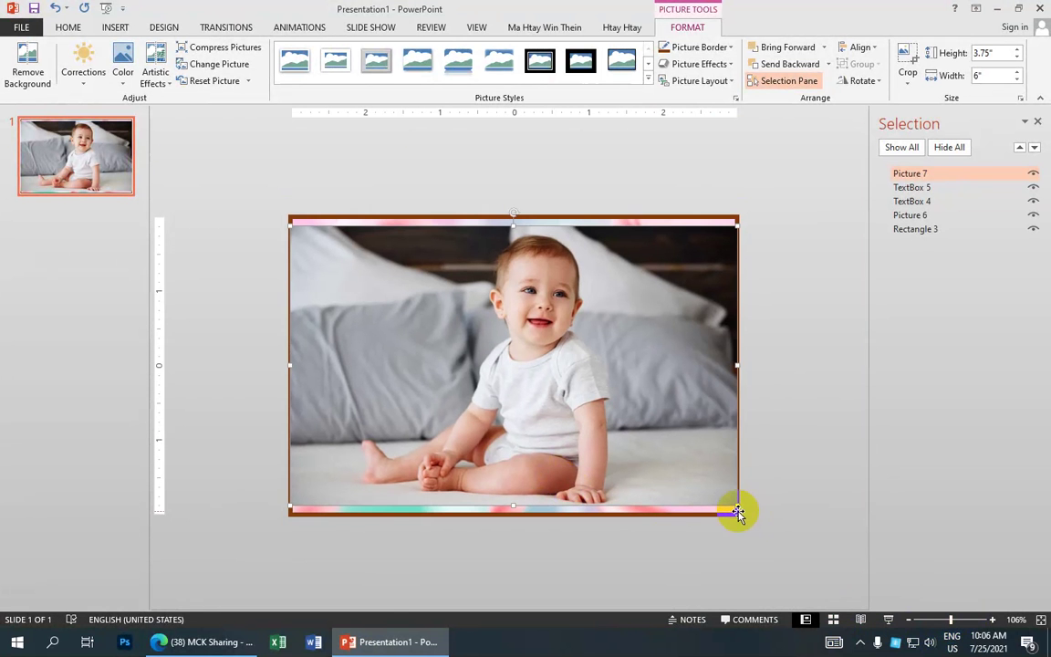
pyautogui.moveTo(735, 507); pyautogui.dragTo(624, 432)
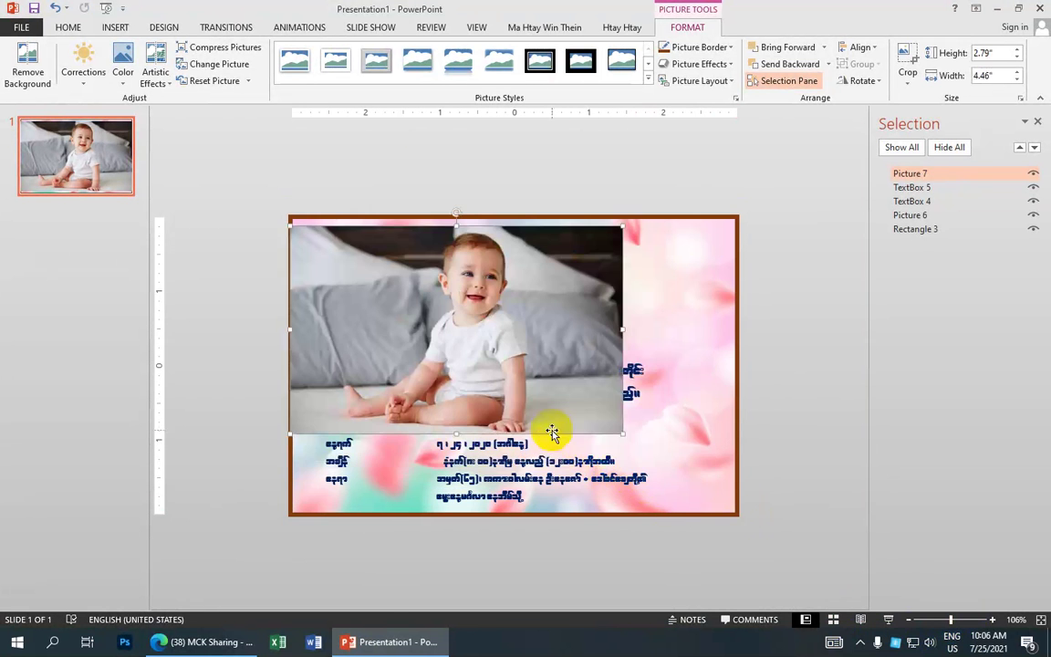
pyautogui.moveTo(432, 341); pyautogui.dragTo(481, 385)
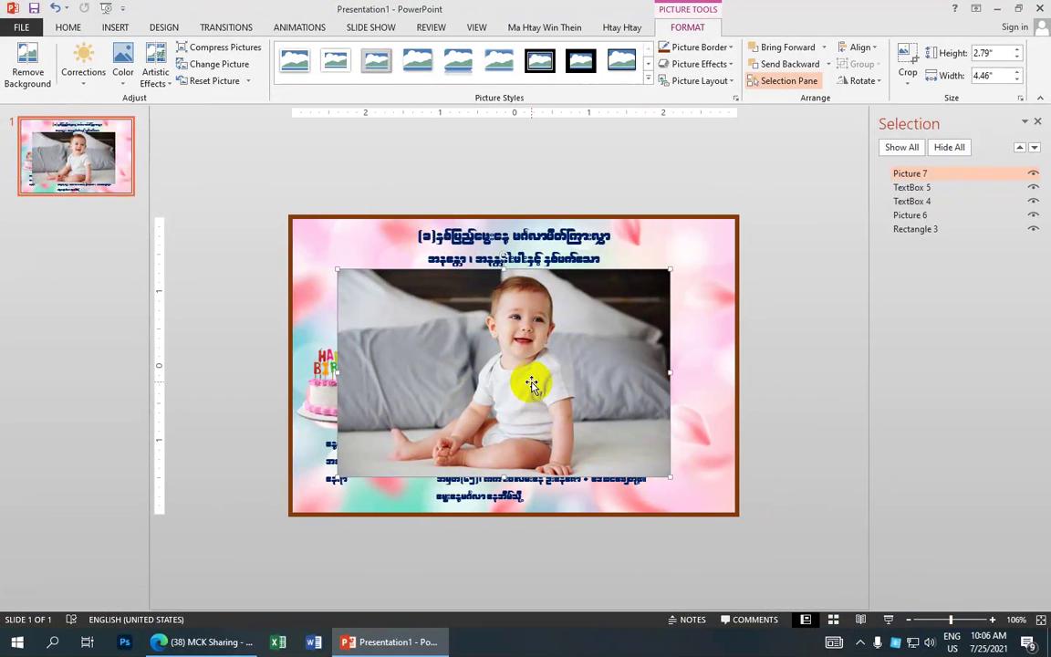
pyautogui.click(28, 77)
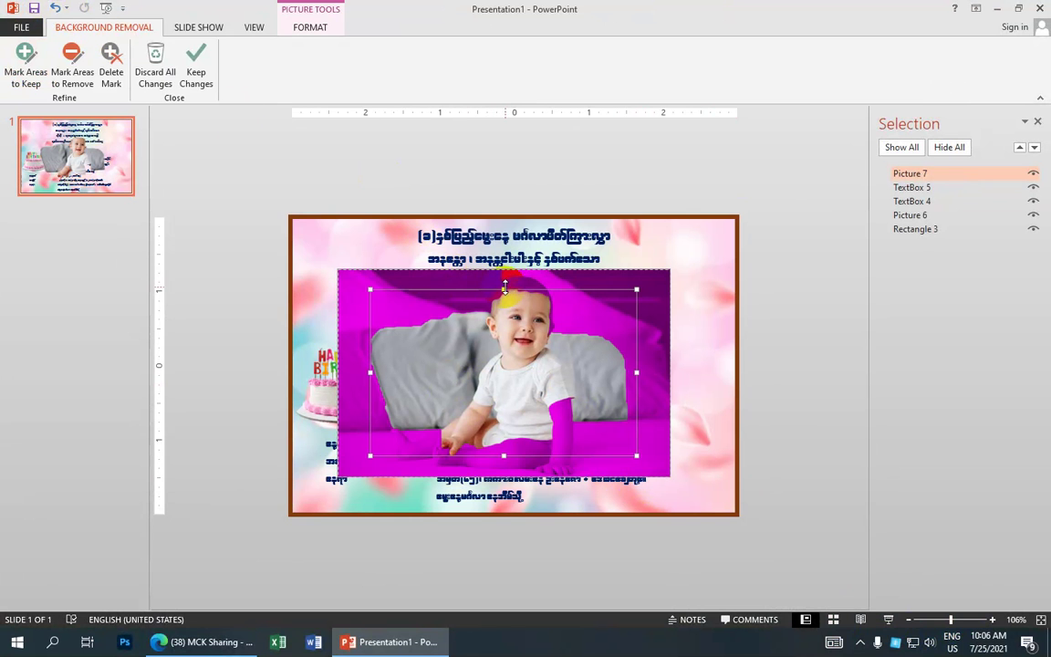
# Stretch the removal marquee's top, bottom, left and right edges out to the baby photo's borders.
pyautogui.moveTo(505, 290); pyautogui.dragTo(505, 271)
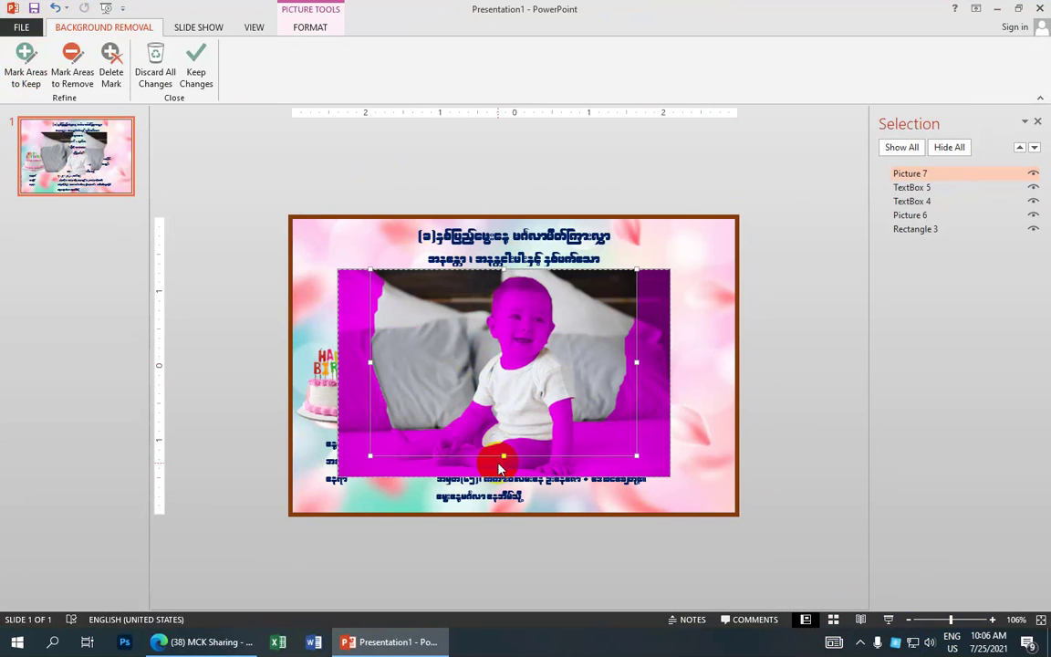
pyautogui.moveTo(505, 455)
pyautogui.mouseDown()
pyautogui.moveTo(504, 490)
pyautogui.moveTo(510, 476)
pyautogui.mouseUp()
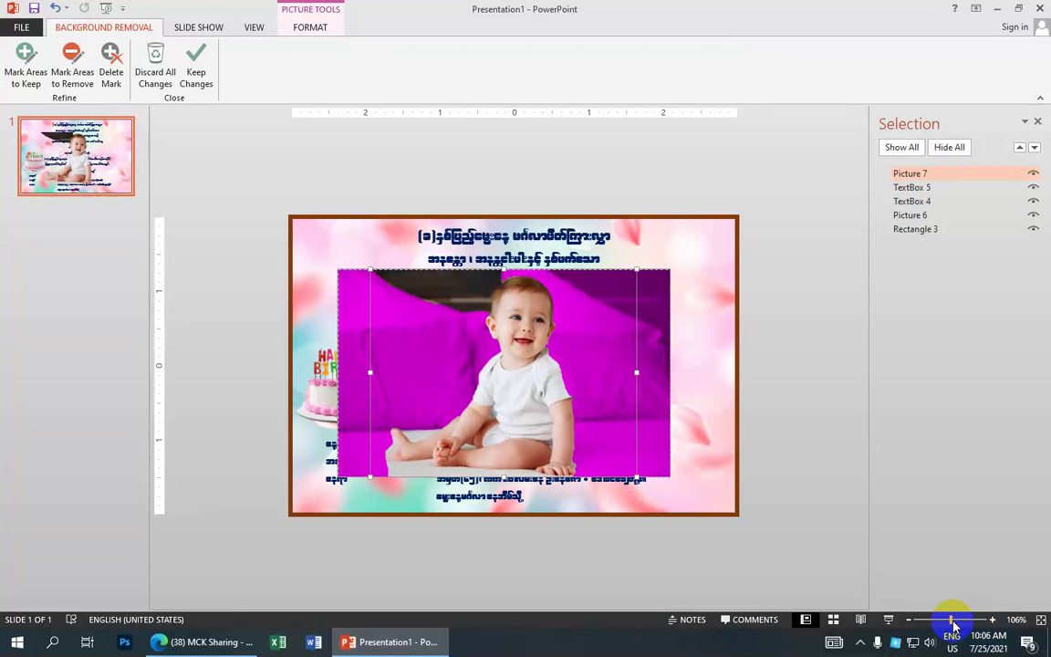
pyautogui.moveTo(951, 620); pyautogui.dragTo(956, 620)
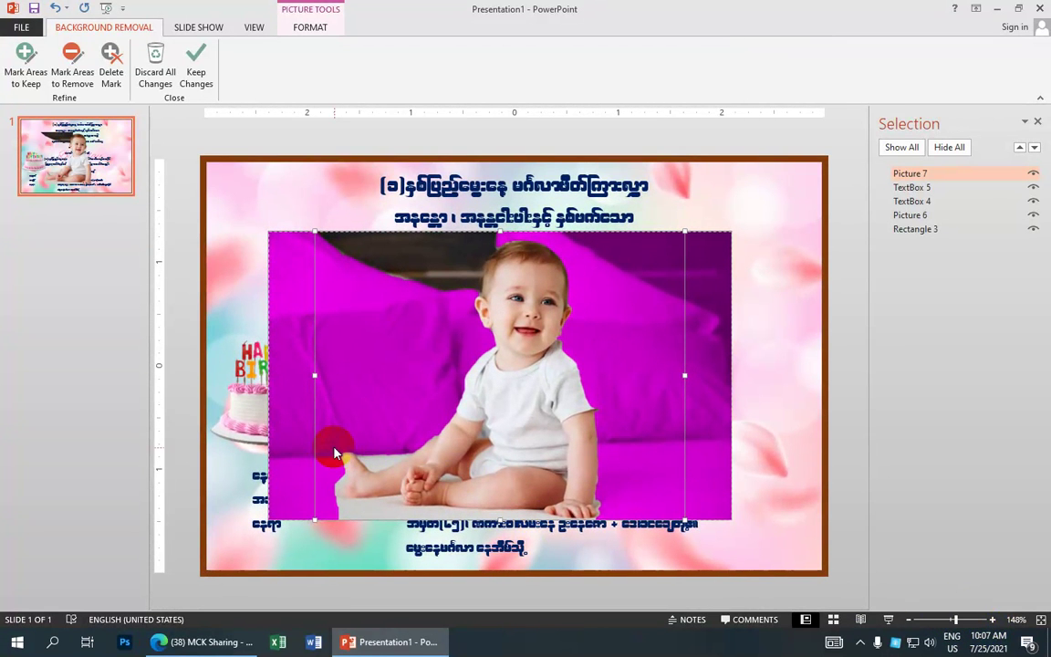
pyautogui.click(309, 387)
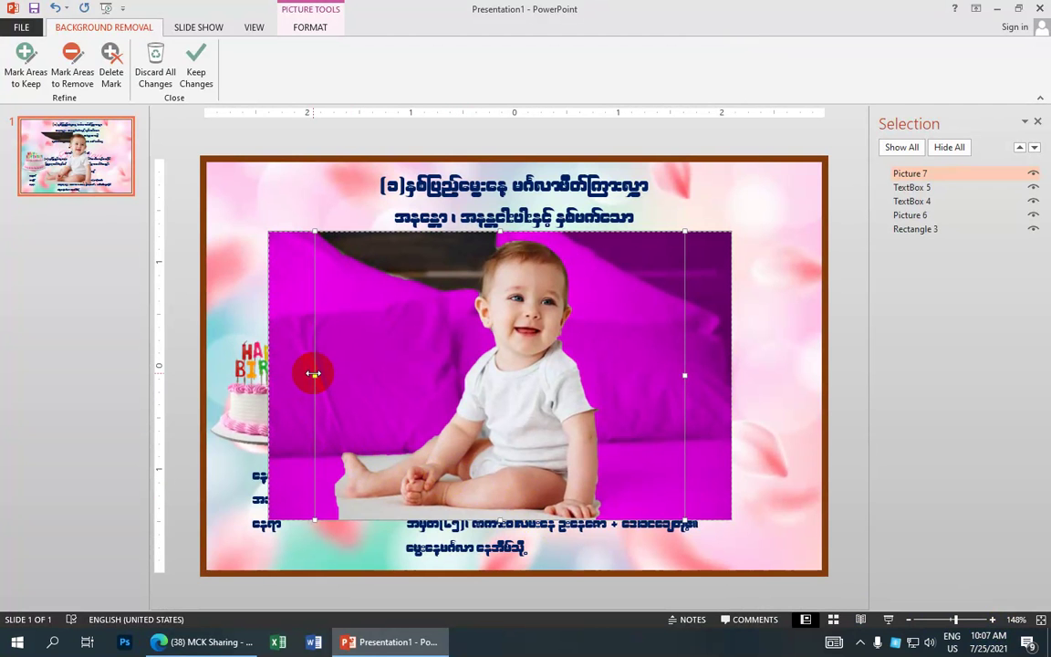
pyautogui.moveTo(314, 373); pyautogui.dragTo(298, 373)
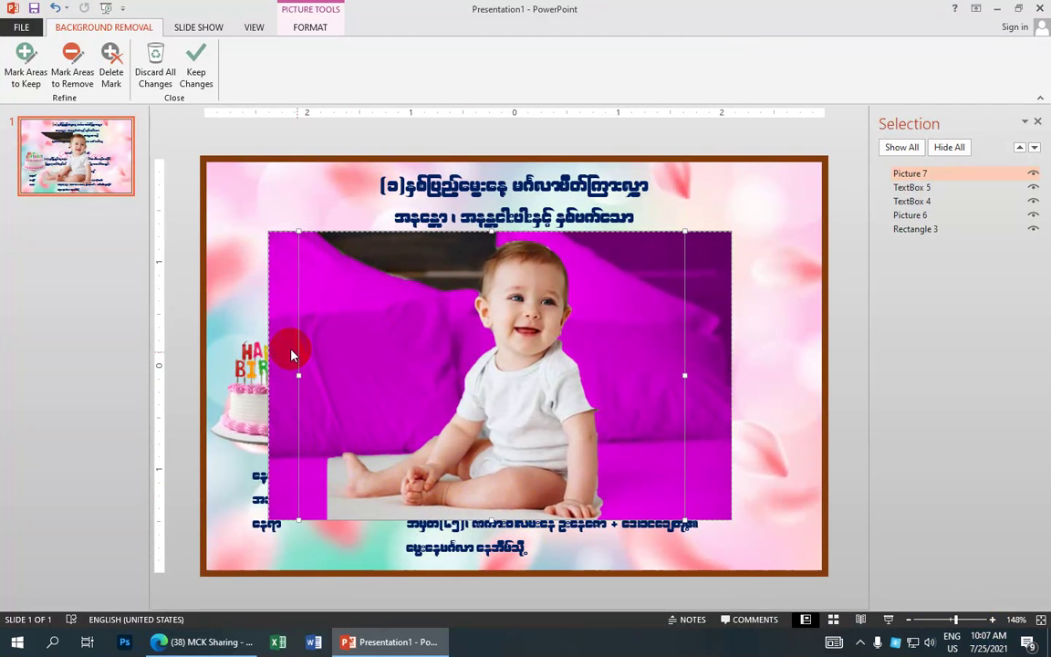
pyautogui.moveTo(301, 376); pyautogui.dragTo(280, 375)
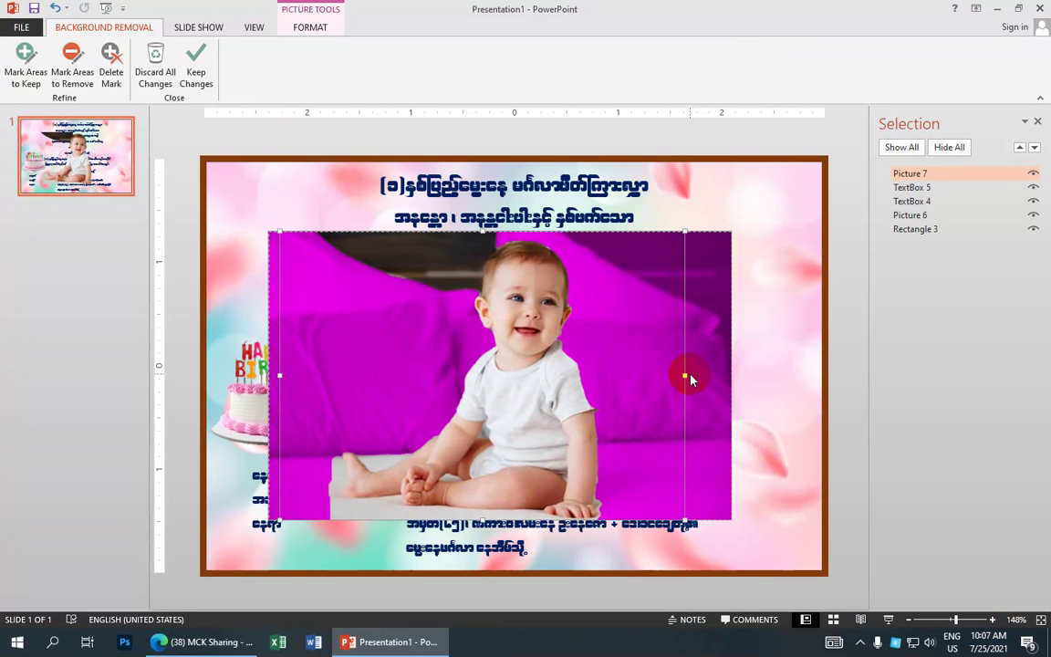
pyautogui.moveTo(685, 376); pyautogui.dragTo(710, 376)
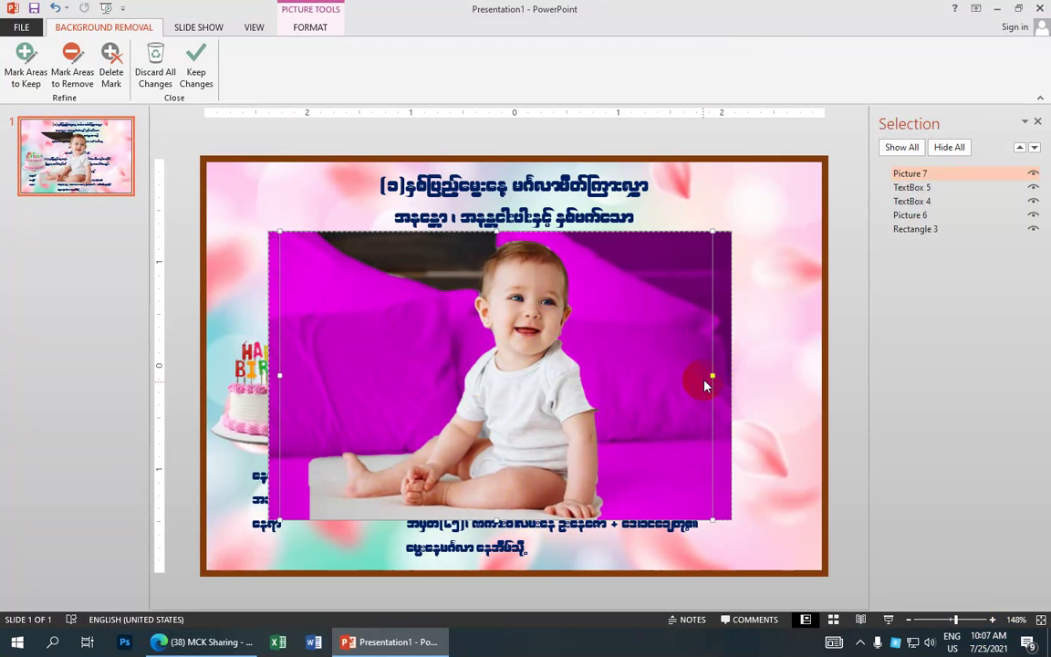
pyautogui.click(711, 375)
pyautogui.moveTo(745, 374); pyautogui.dragTo(730, 376)
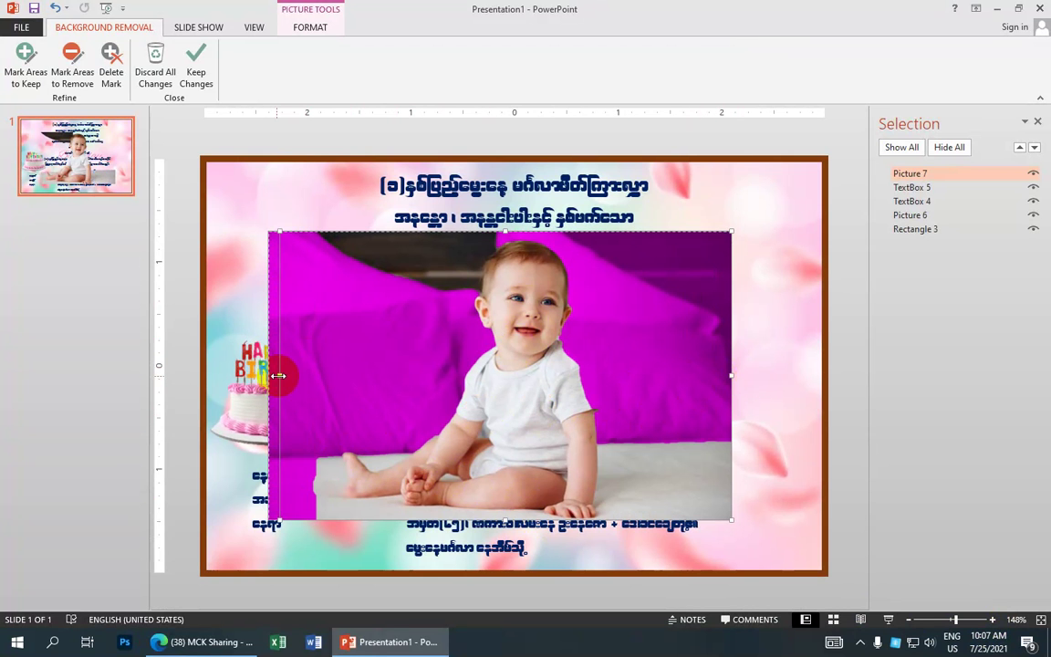
pyautogui.moveTo(280, 375); pyautogui.dragTo(263, 377)
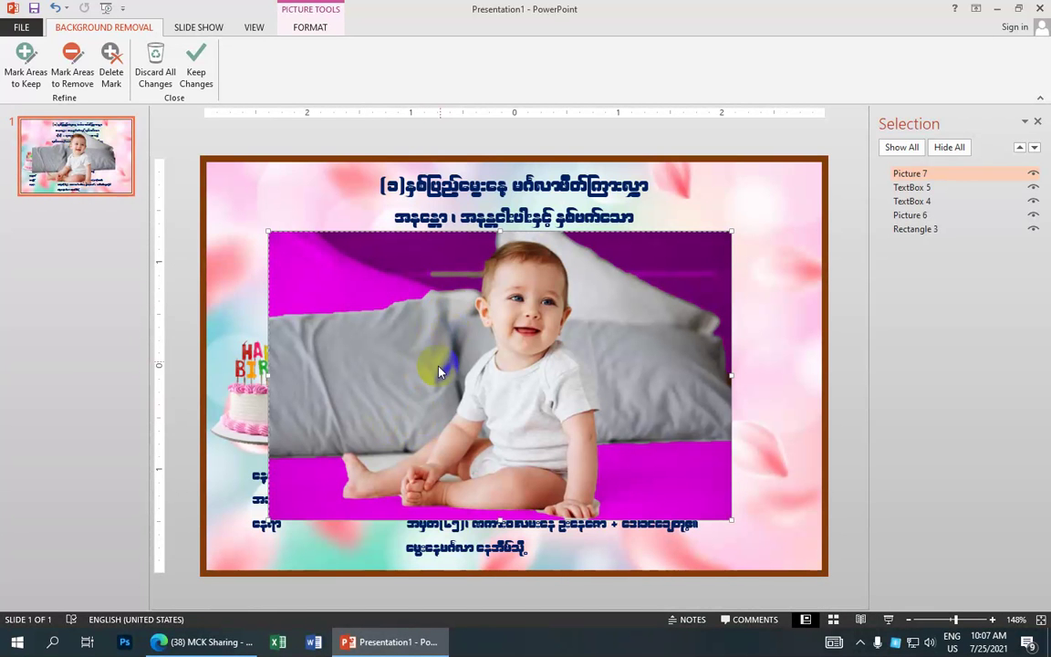
# Mark the left and right gray pillows for removal.
pyautogui.click(89, 82)
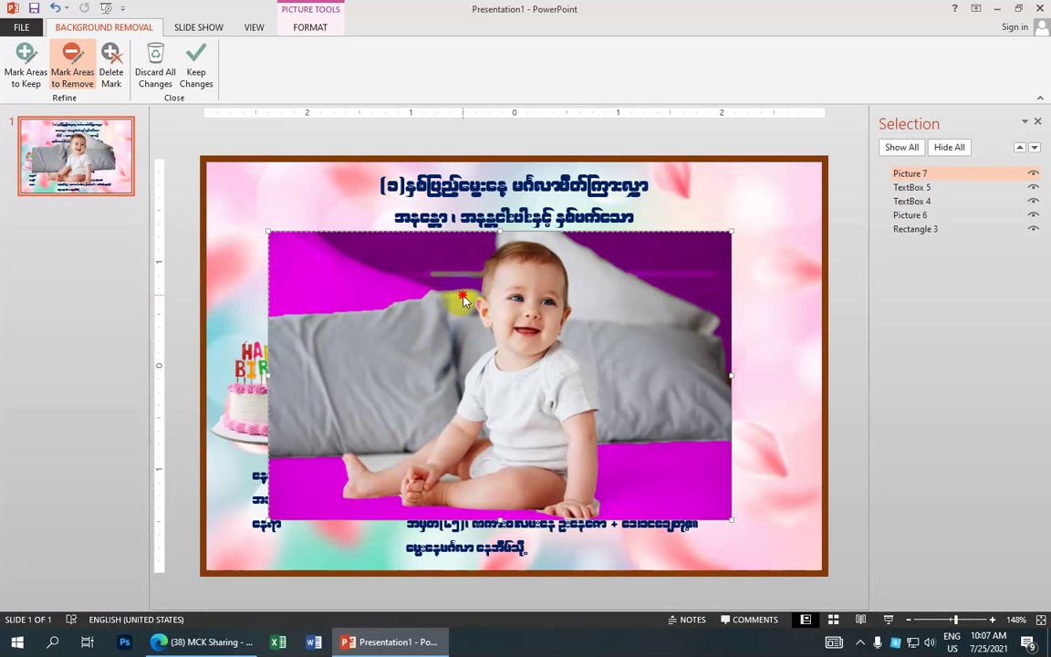
pyautogui.moveTo(463, 297); pyautogui.dragTo(387, 418)
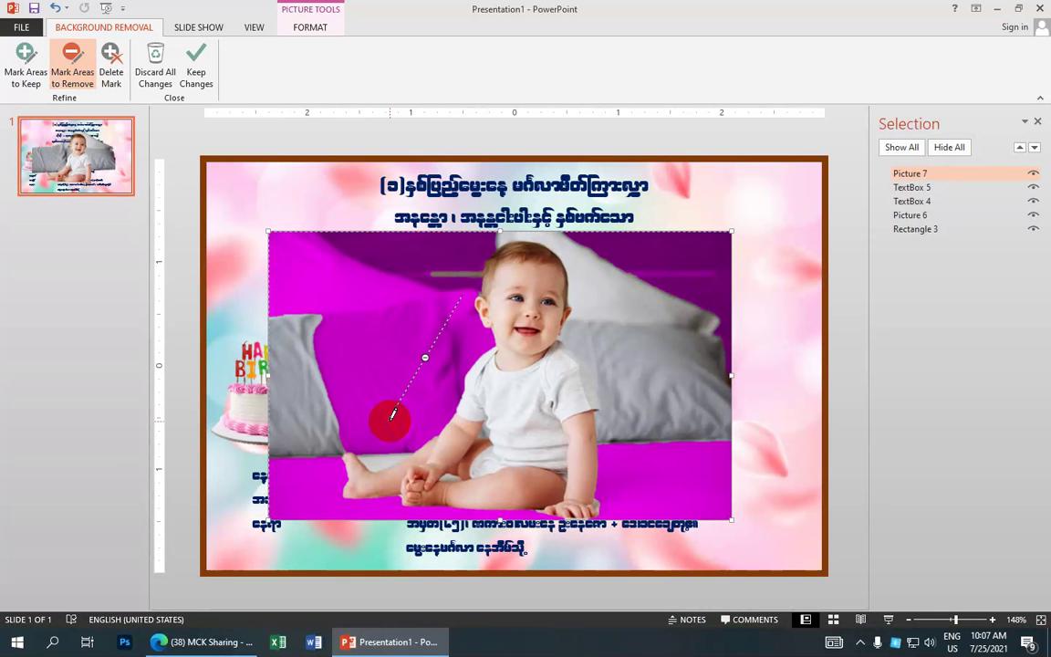
pyautogui.moveTo(310, 445); pyautogui.dragTo(292, 461)
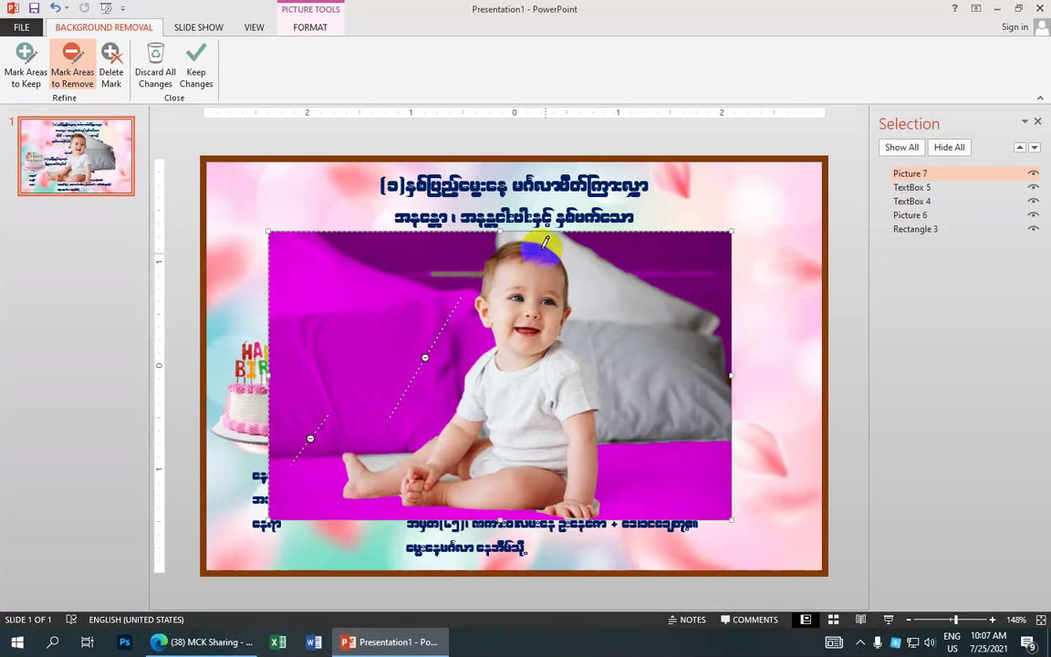
pyautogui.moveTo(503, 245)
pyautogui.mouseDown()
pyautogui.moveTo(573, 243)
pyautogui.moveTo(694, 435)
pyautogui.mouseUp()
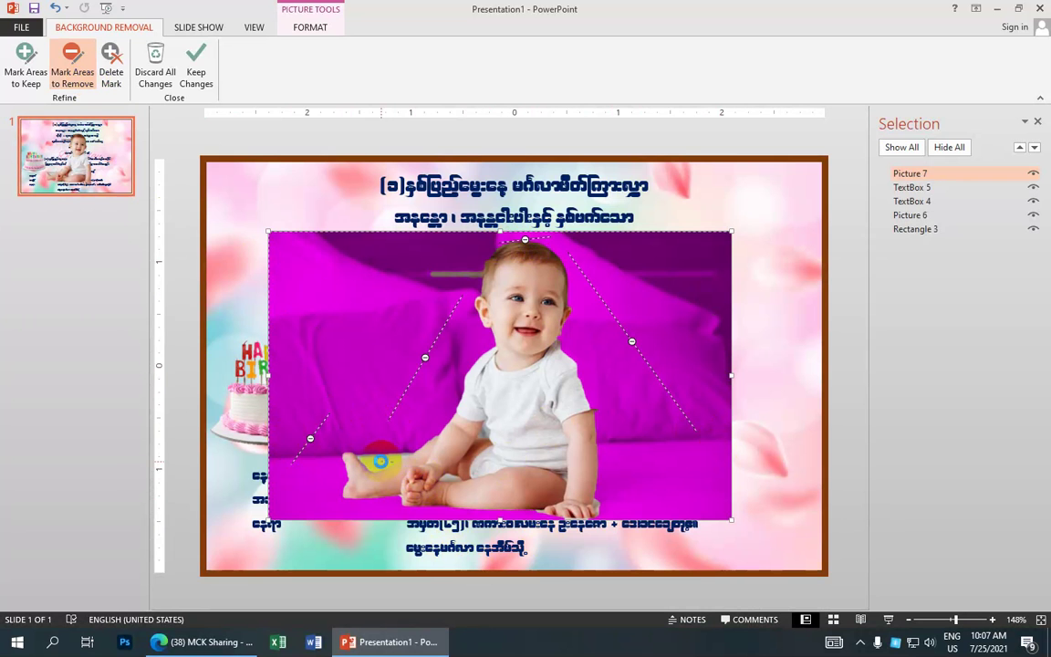
# Mark the stray patches by the baby's foot, hand and the photo's bottom edge for removal.
pyautogui.click(388, 459)
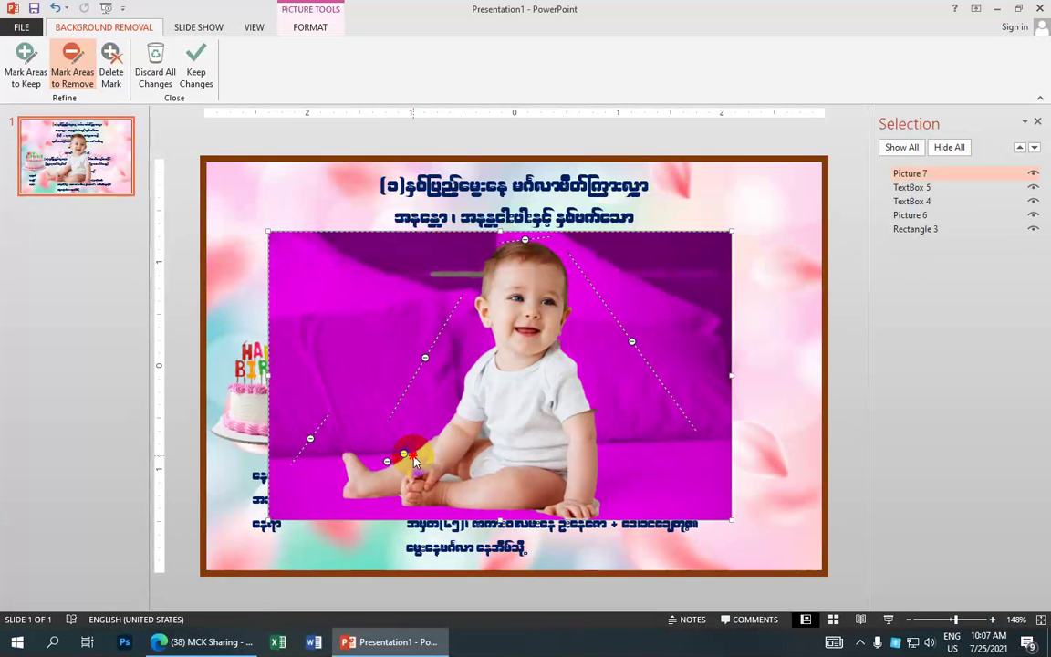
pyautogui.click(405, 456)
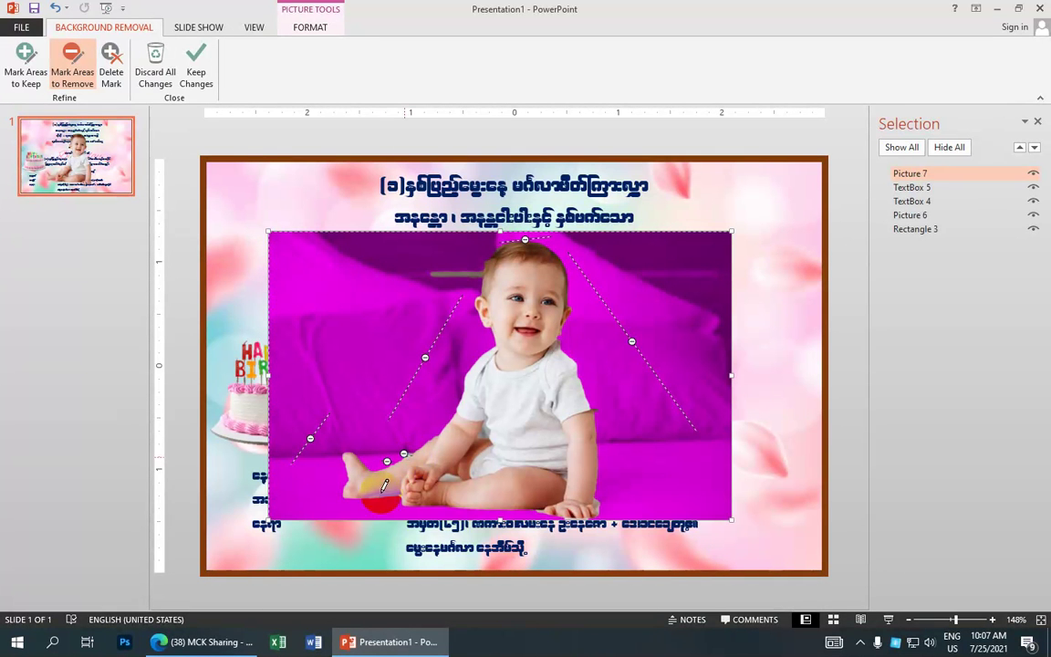
pyautogui.click(454, 476)
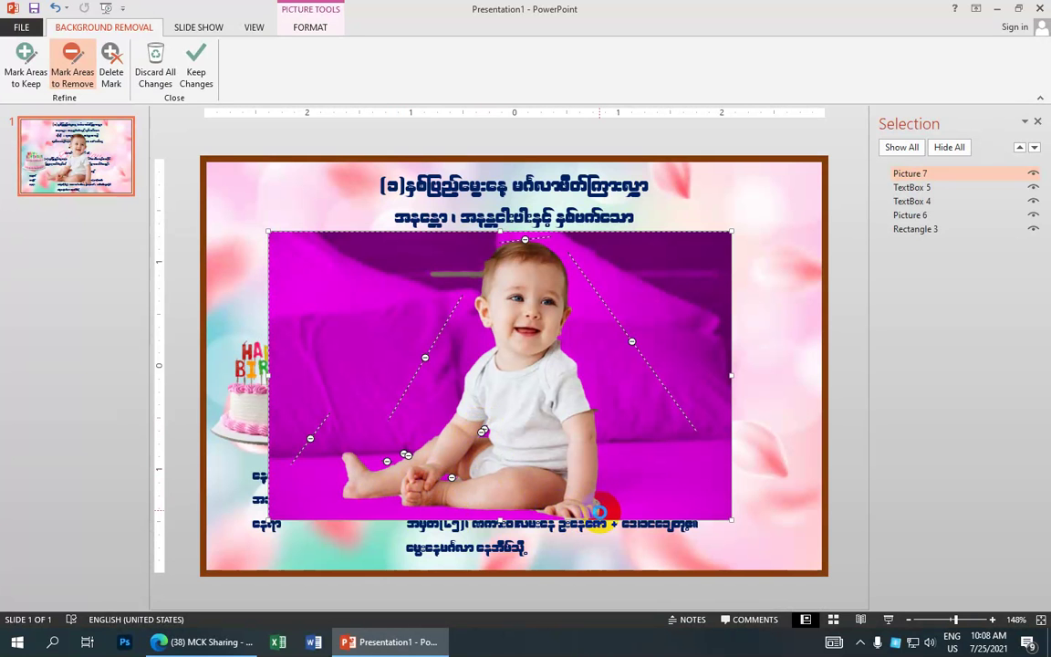
pyautogui.click(599, 506)
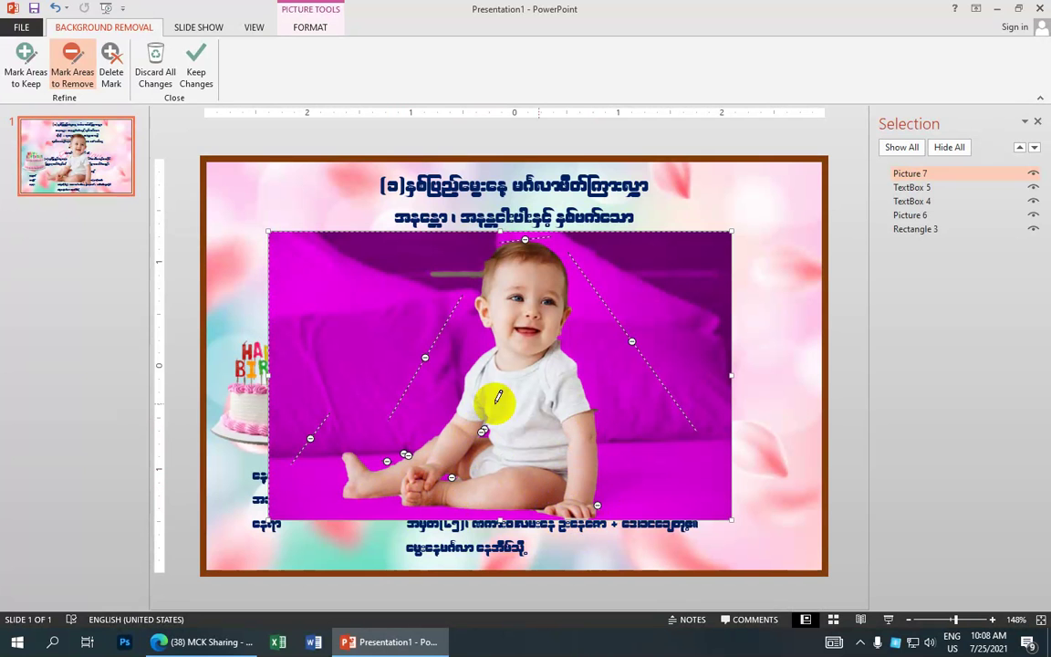
pyautogui.click(599, 411)
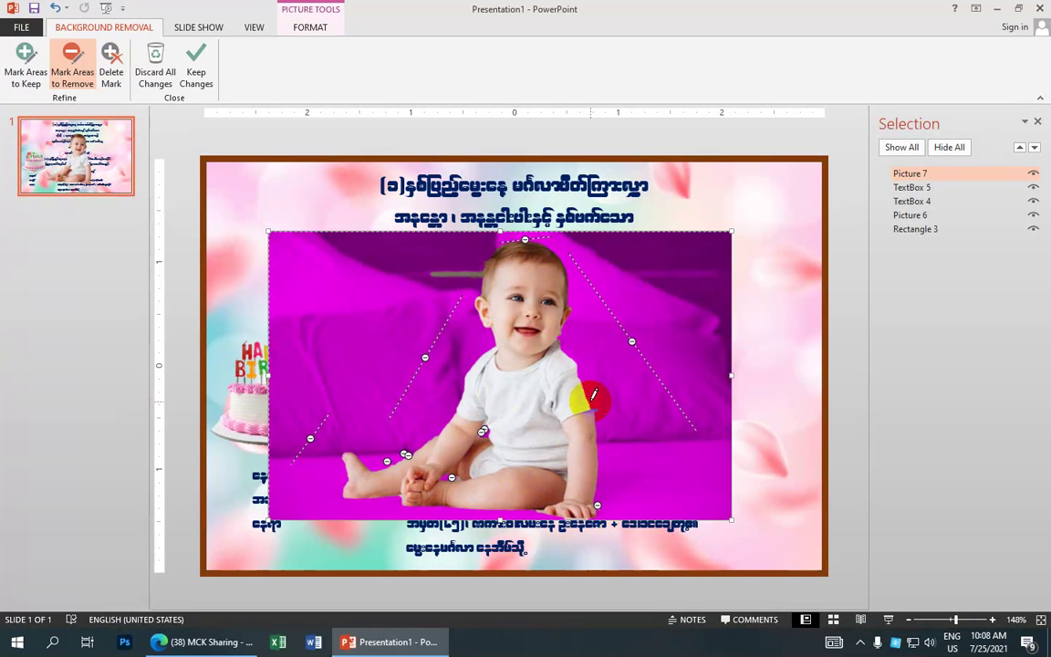
# Keep the baby's shoulder and mark background beside the shoulder and left of the head for removal.
pyautogui.click(25, 73)
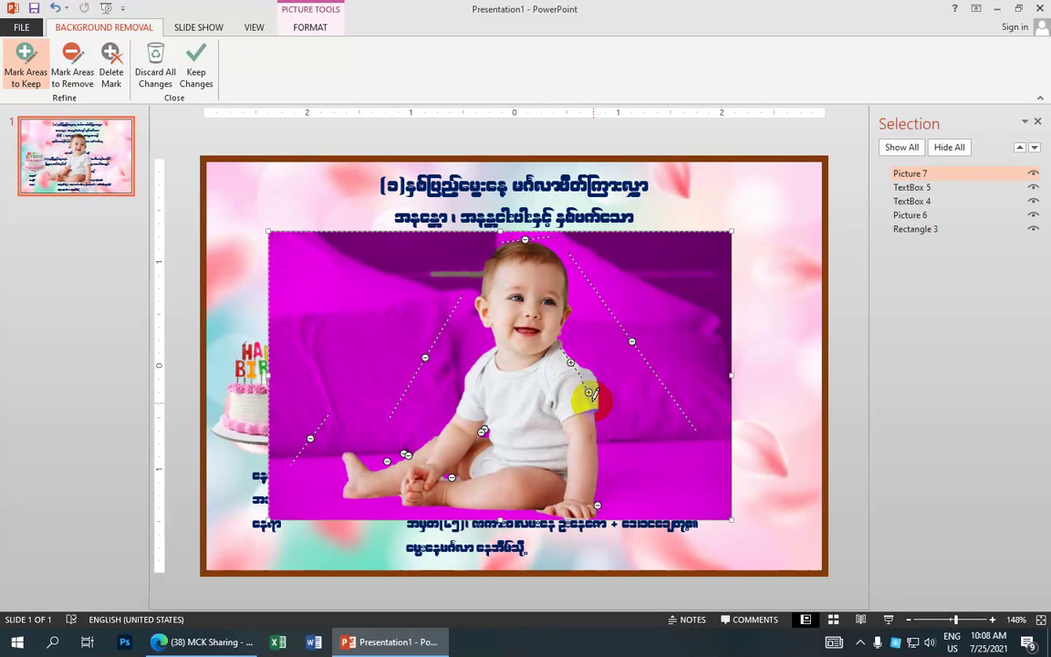
pyautogui.click(567, 353)
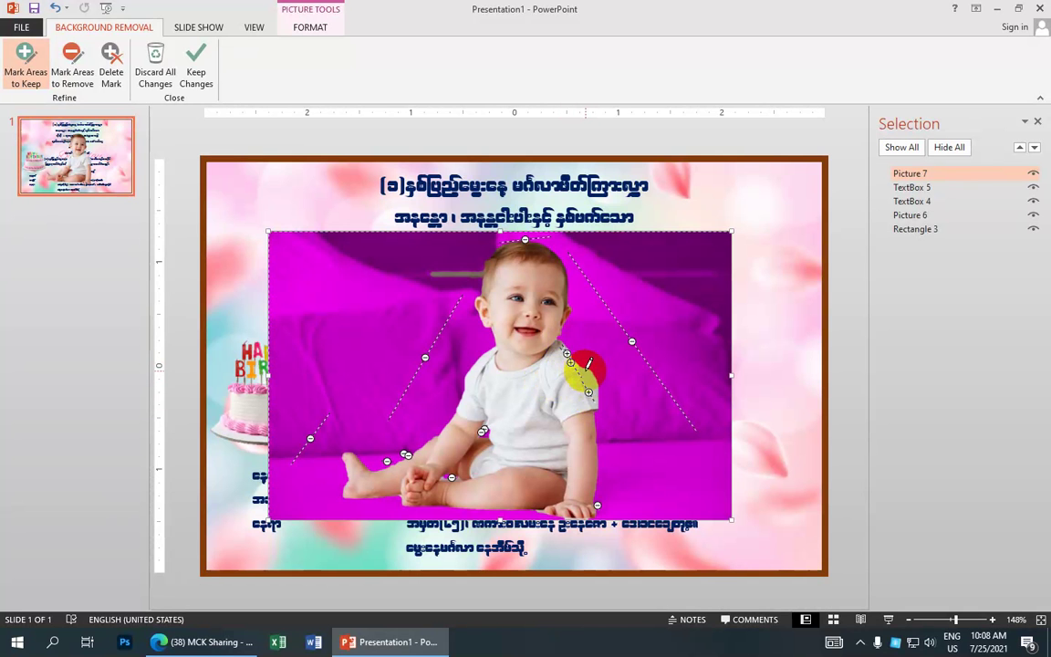
pyautogui.click(66, 77)
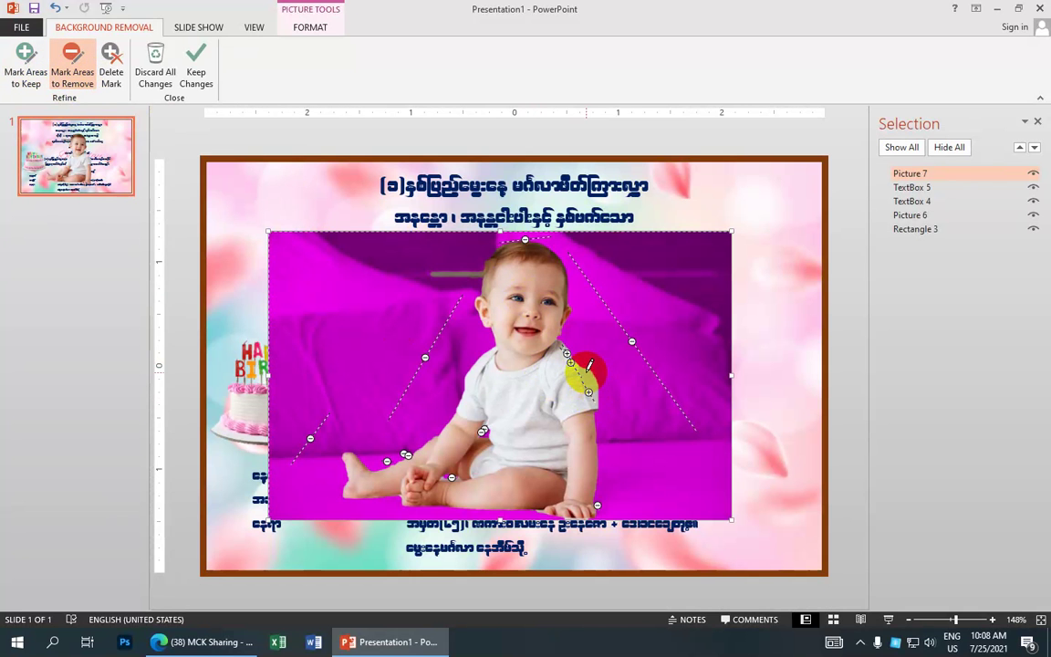
pyautogui.moveTo(589, 381); pyautogui.dragTo(598, 401)
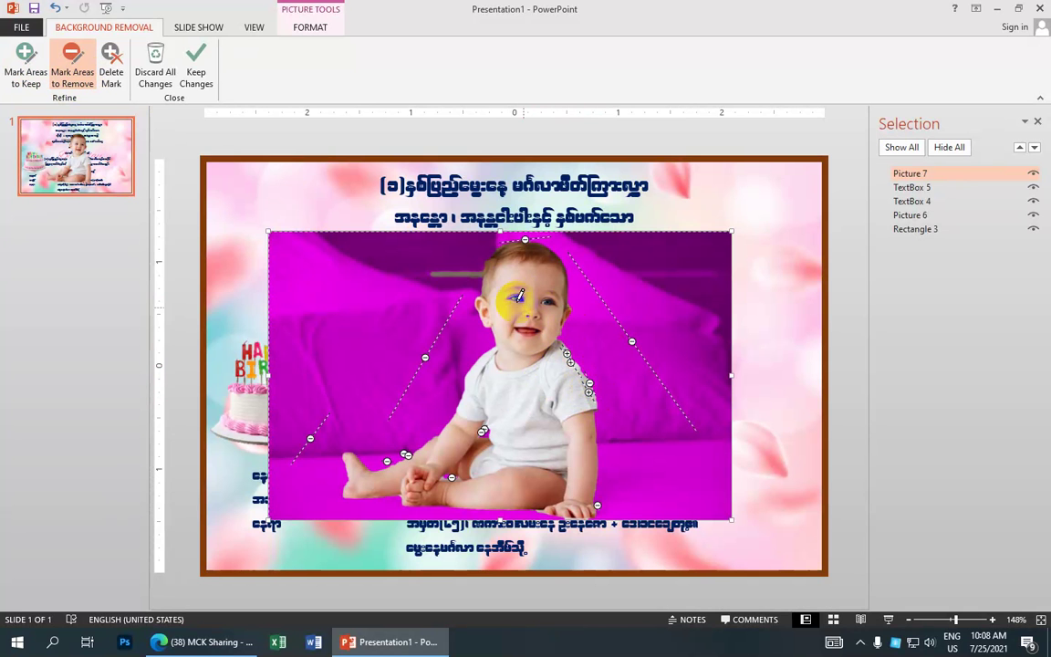
pyautogui.moveTo(445, 262); pyautogui.dragTo(415, 265)
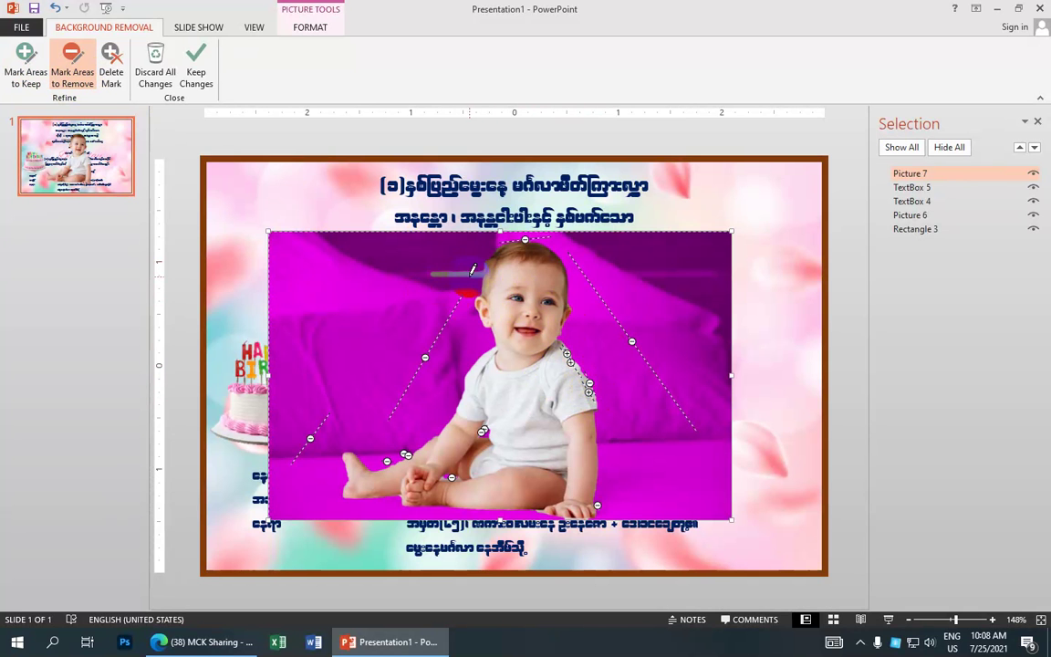
pyautogui.moveTo(481, 289); pyautogui.dragTo(463, 298)
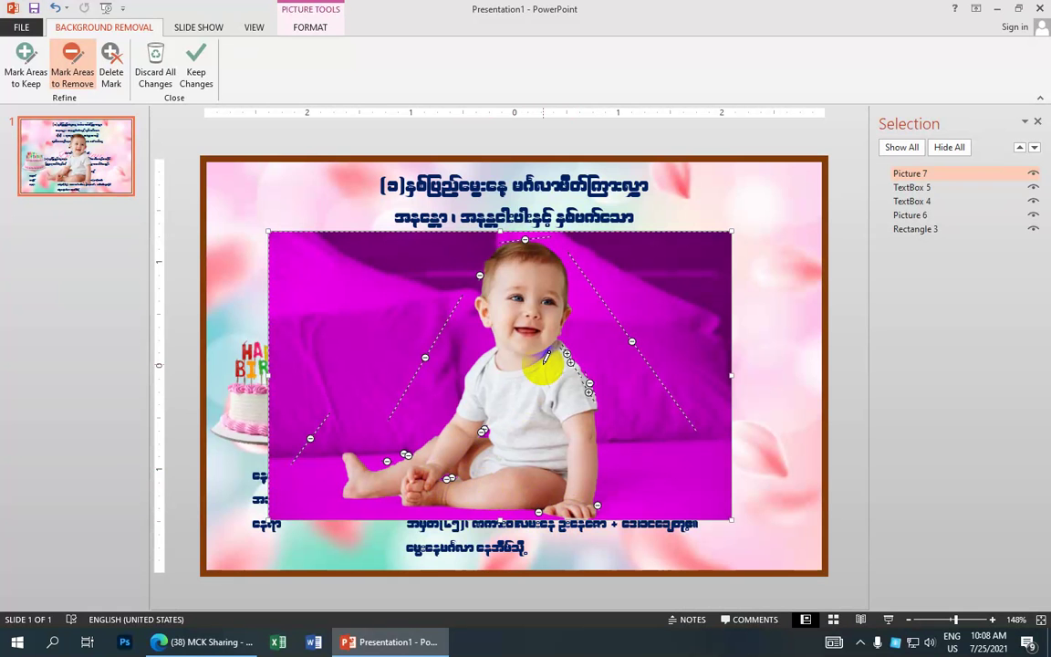
# Apply the cut-out and place the baby at the lower right, sized about 1.87 by 2.99 inches.
pyautogui.click(194, 77)
pyautogui.moveTo(521, 427)
pyautogui.mouseDown()
pyautogui.moveTo(535, 382)
pyautogui.moveTo(366, 262)
pyautogui.mouseUp()
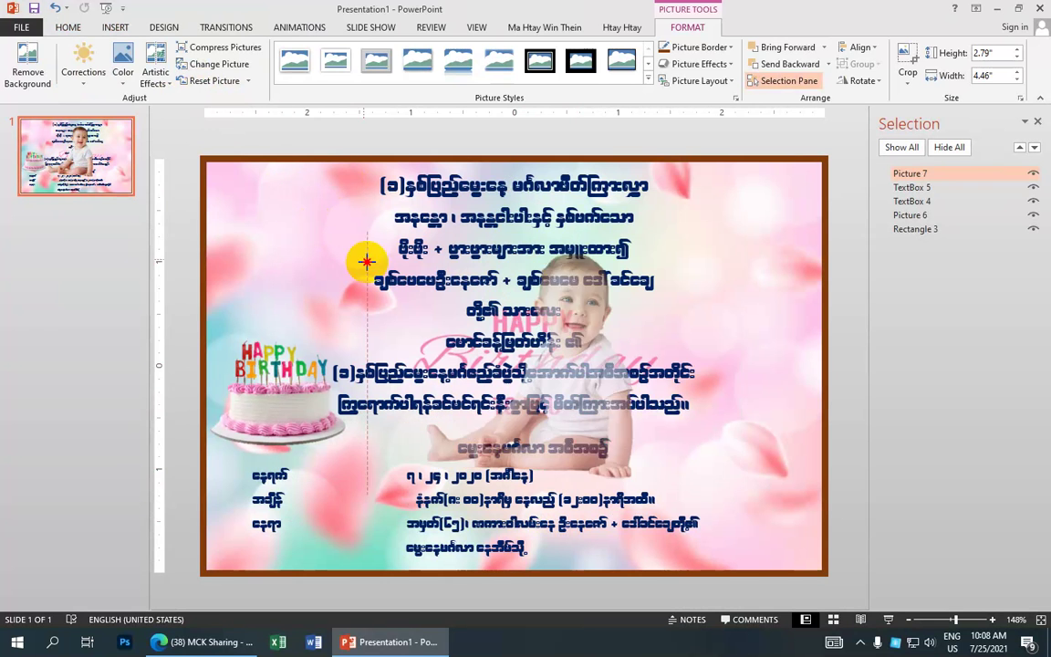
pyautogui.moveTo(366, 262)
pyautogui.mouseDown()
pyautogui.moveTo(716, 391)
pyautogui.moveTo(751, 436)
pyautogui.mouseUp()
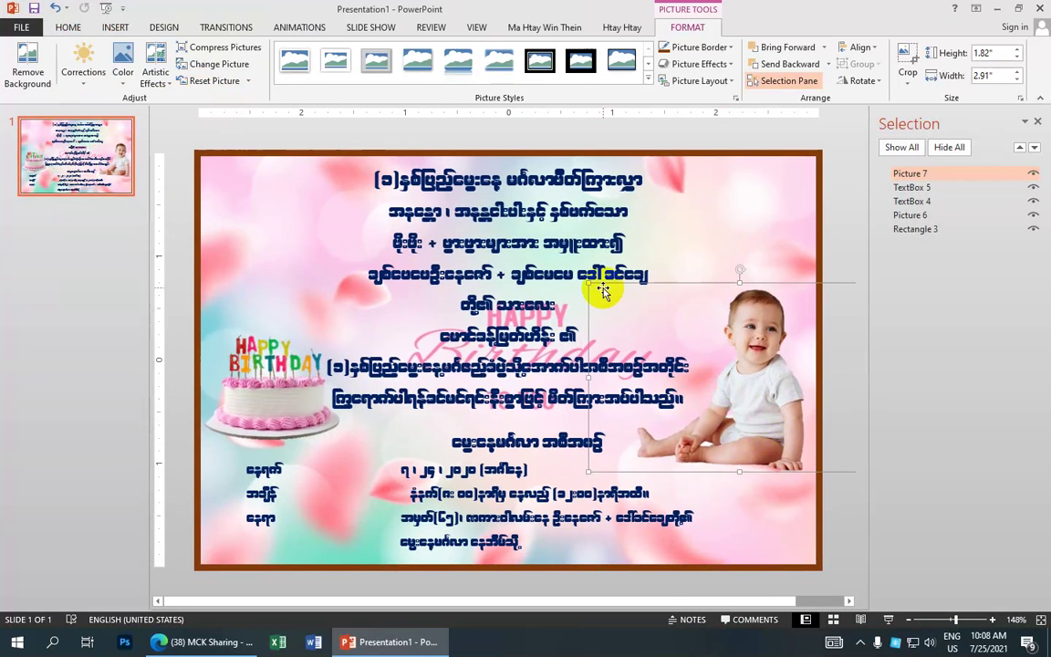
pyautogui.moveTo(591, 285); pyautogui.dragTo(584, 280)
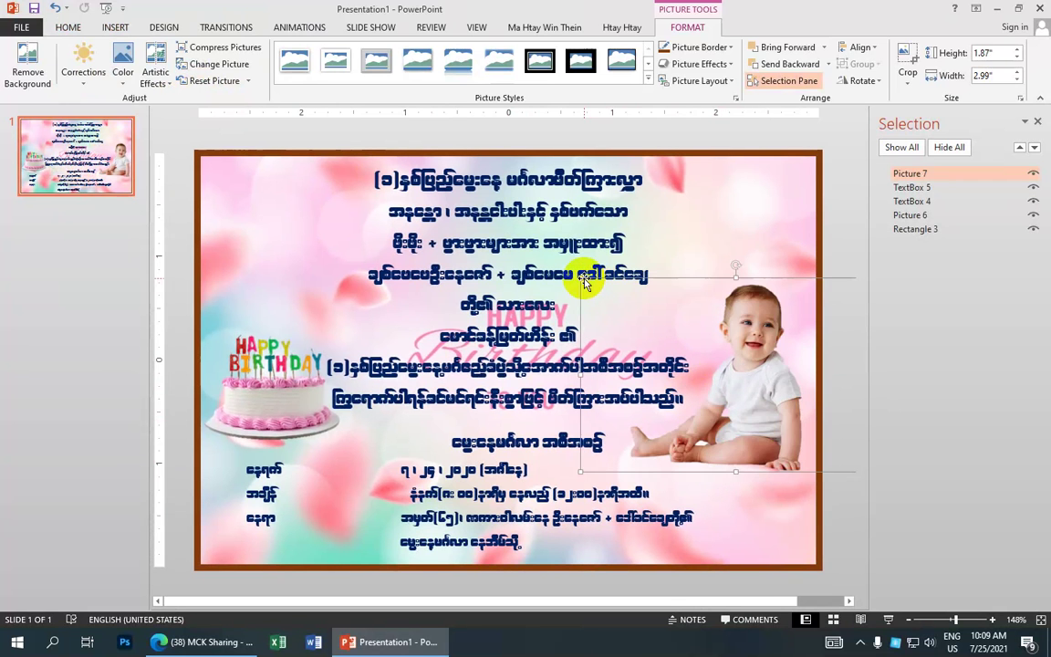
pyautogui.moveTo(736, 385); pyautogui.dragTo(750, 390)
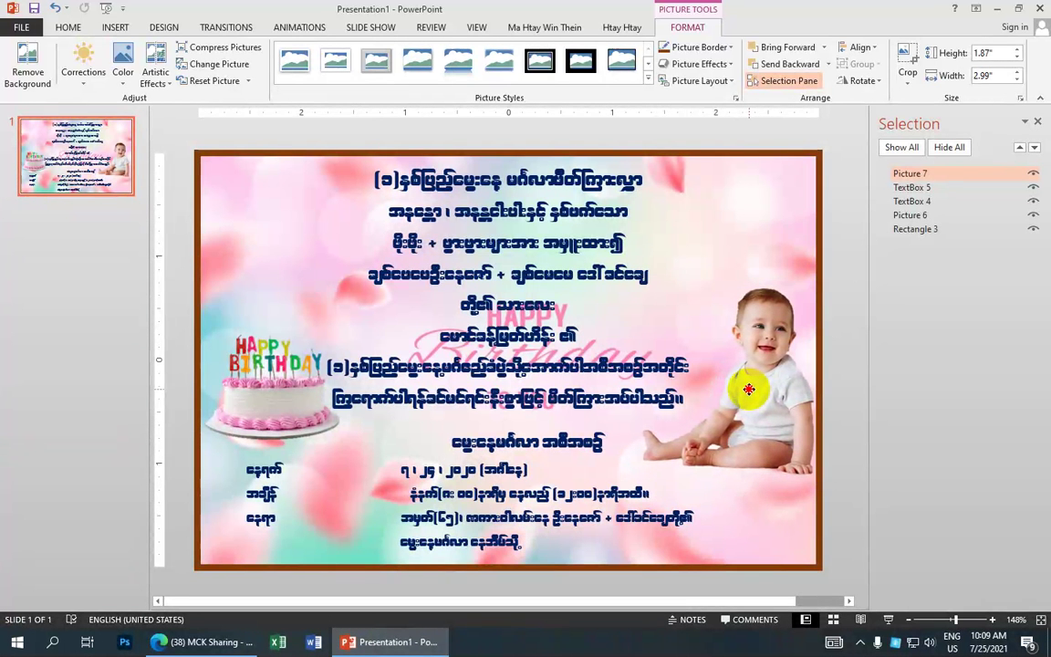
# Insert 27.jpg from the Pictures browser, landing mid-slide at 2.04 by 0.94 inches.
pyautogui.click(676, 241)
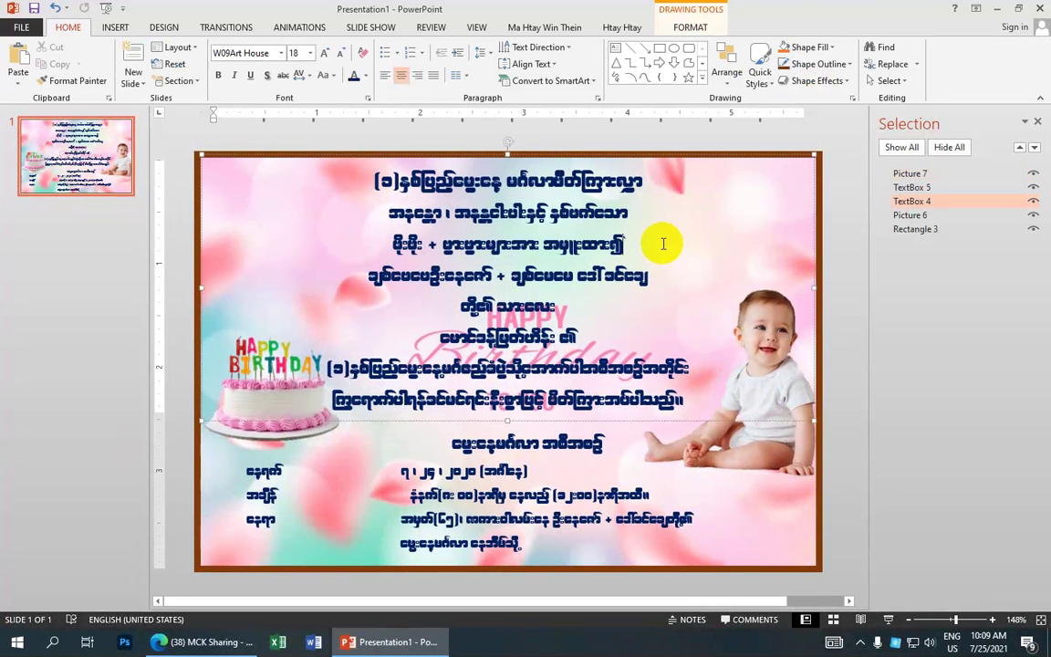
pyautogui.click(363, 469)
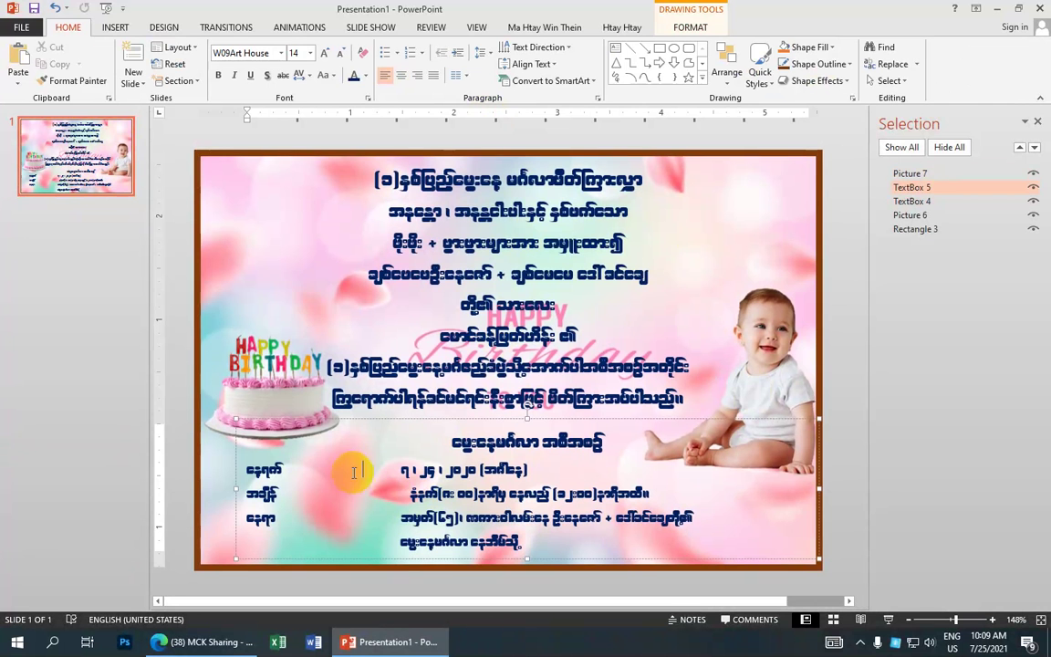
pyautogui.click(118, 27)
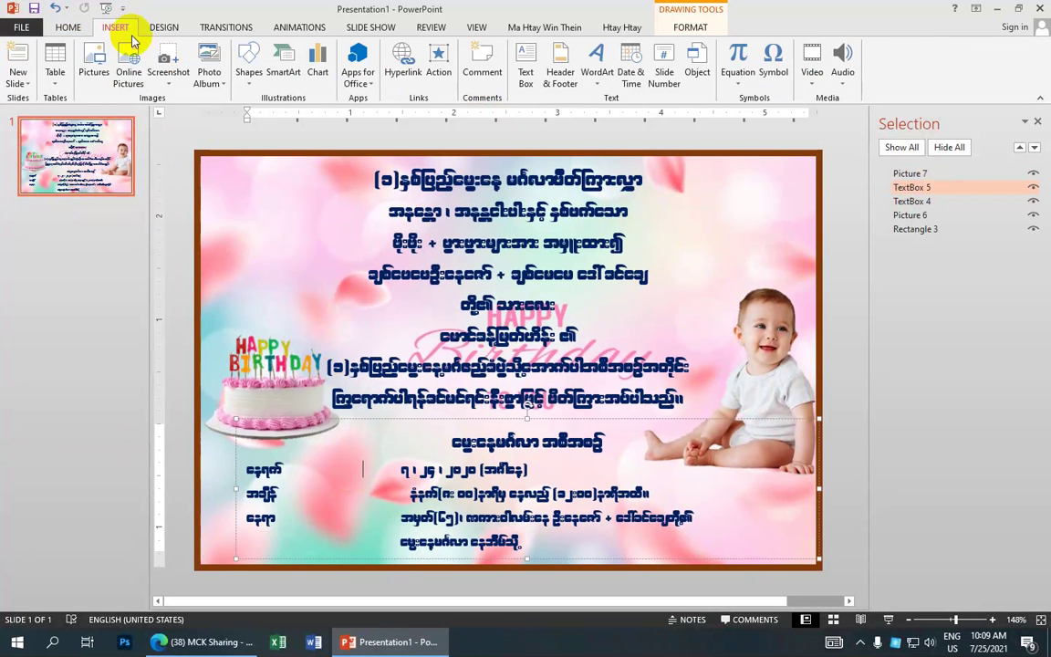
pyautogui.click(96, 66)
pyautogui.scroll(-2, 227, 219)
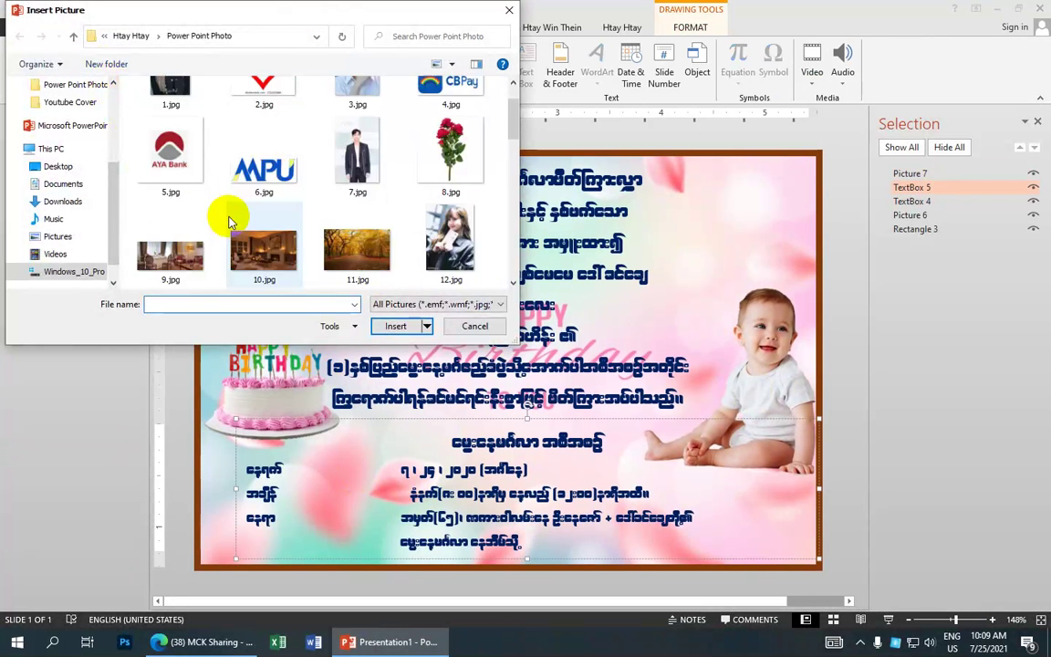
pyautogui.scroll(-1, 228, 222)
pyautogui.scroll(-1, 215, 224)
pyautogui.scroll(-1, 214, 225)
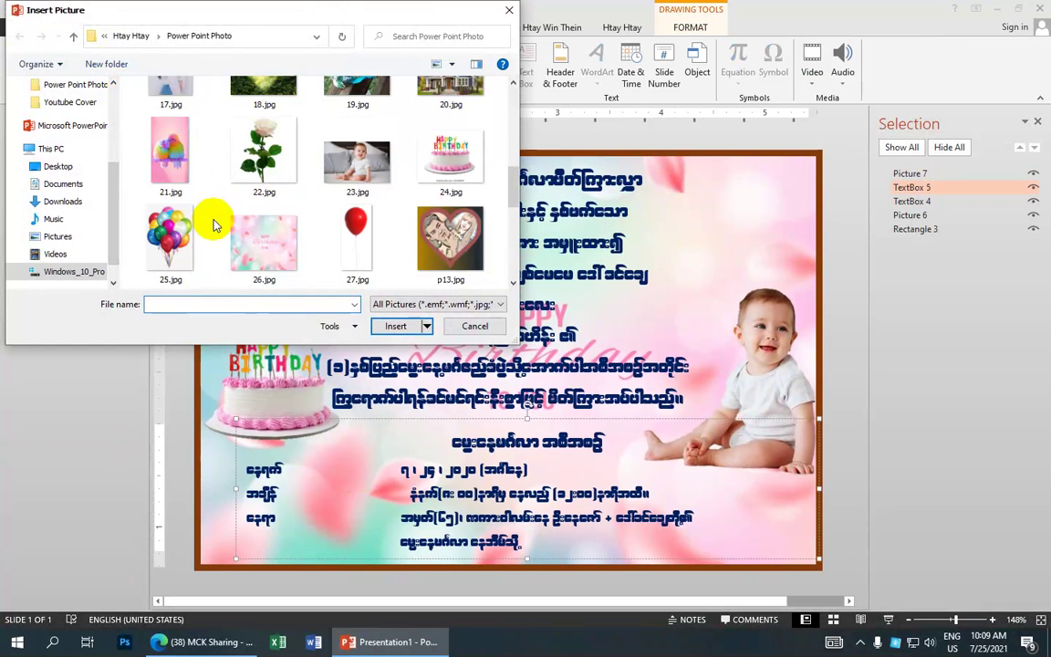
pyautogui.scroll(-1, 214, 226)
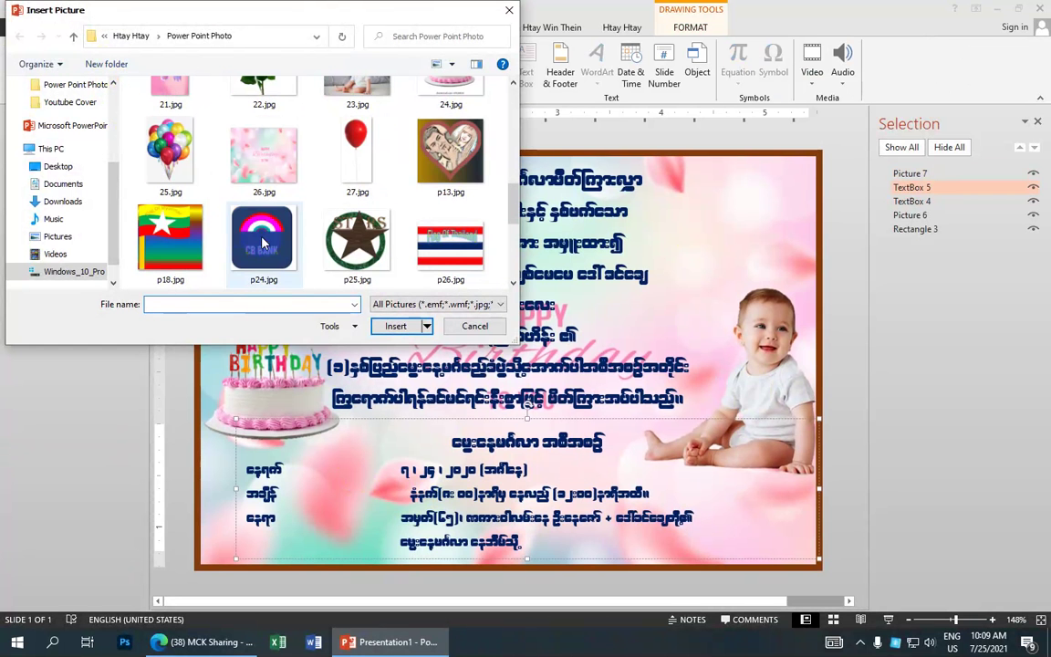
pyautogui.click(358, 154)
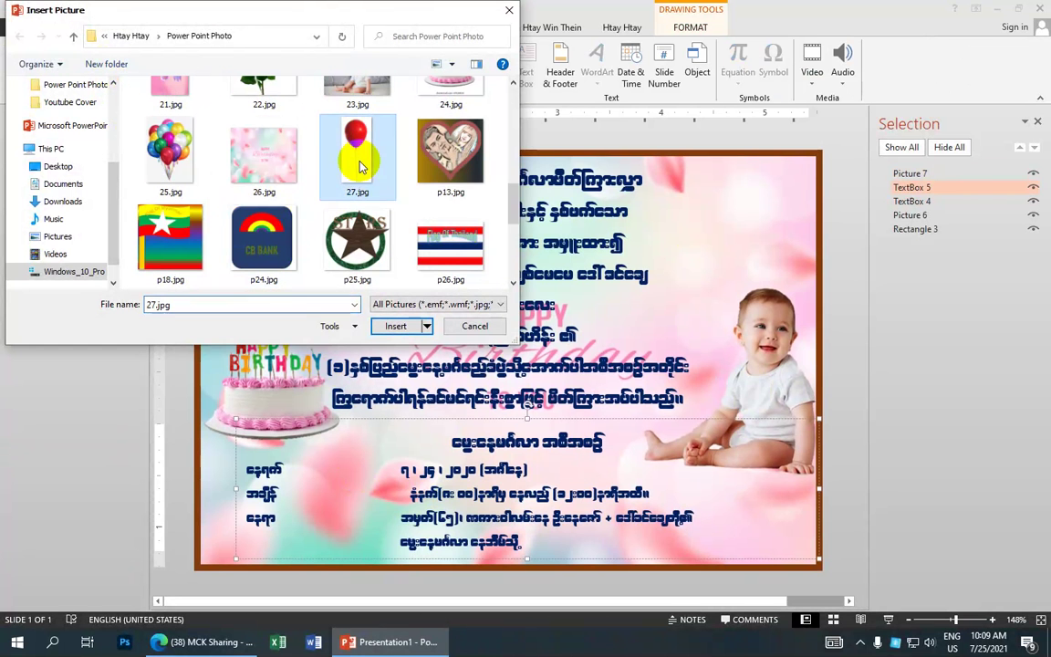
pyautogui.click(396, 327)
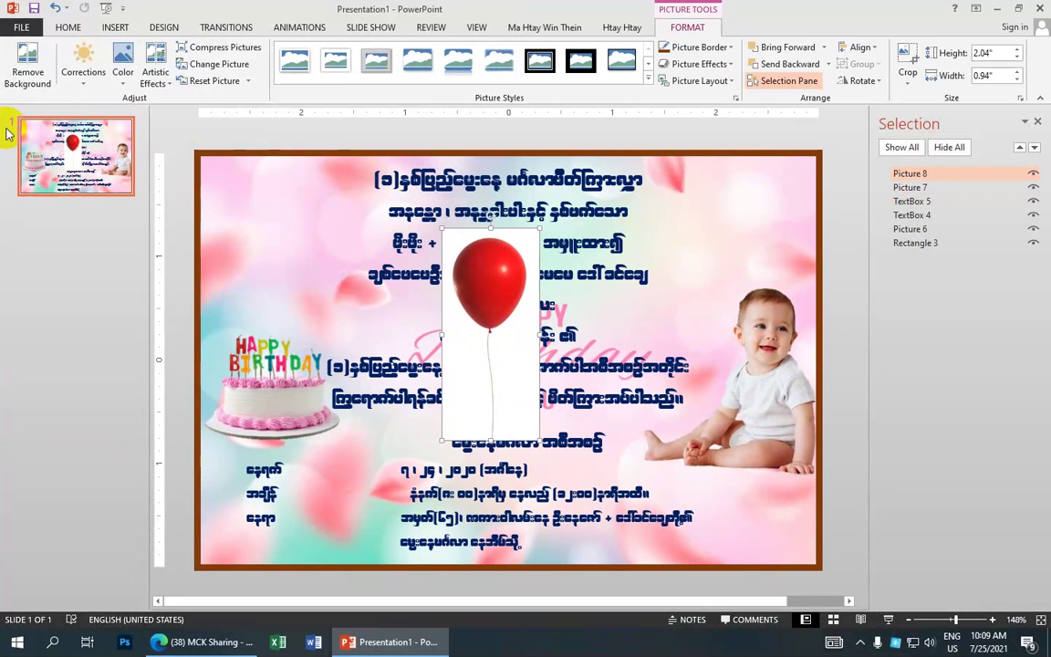
# Stretch the removal marquee over the balloon and string, mark the string to keep, and apply.
pyautogui.click(25, 80)
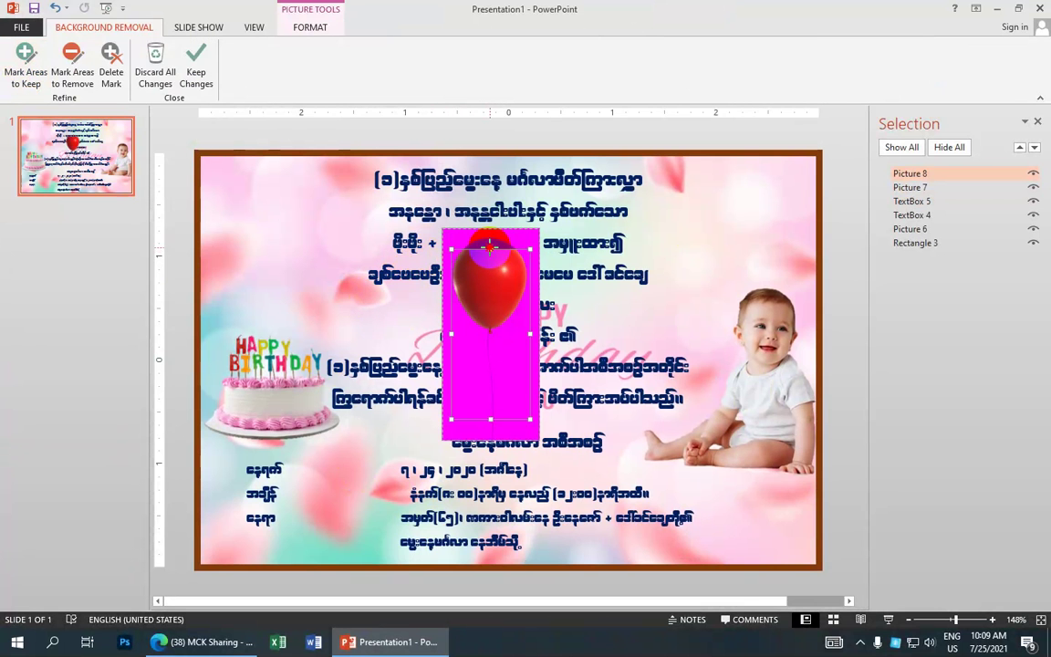
pyautogui.moveTo(490, 245); pyautogui.dragTo(490, 229)
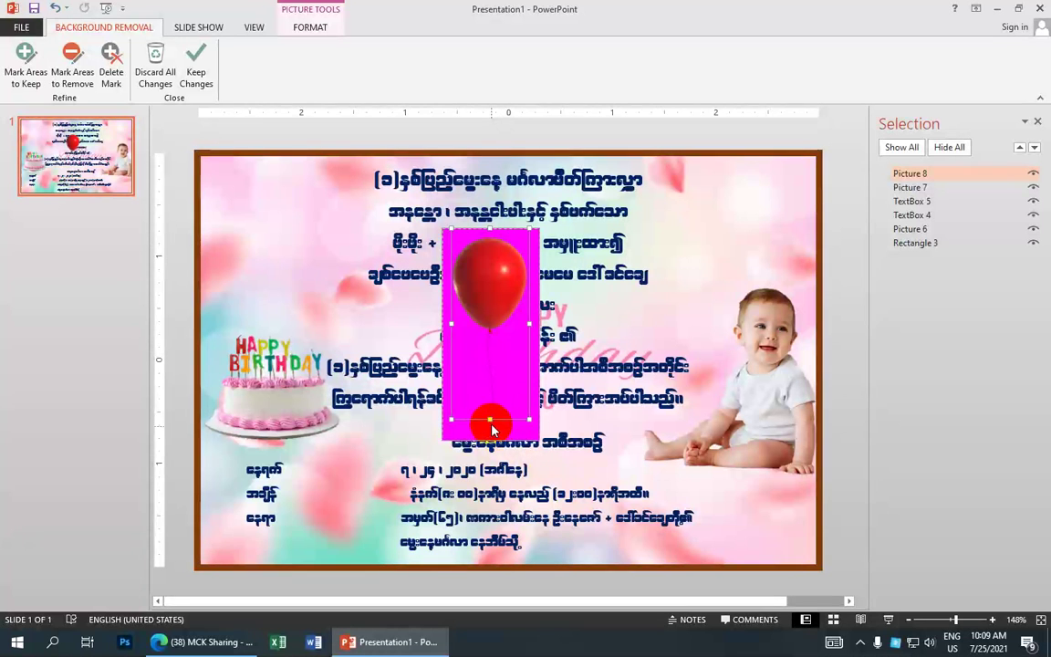
pyautogui.moveTo(490, 420); pyautogui.dragTo(490, 446)
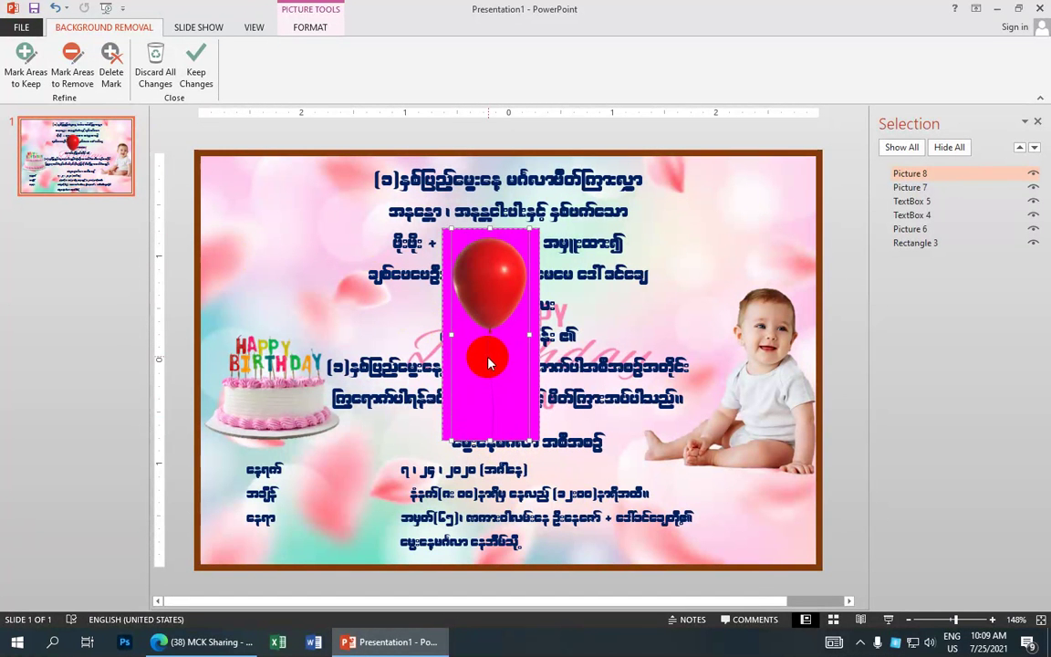
pyautogui.click(25, 75)
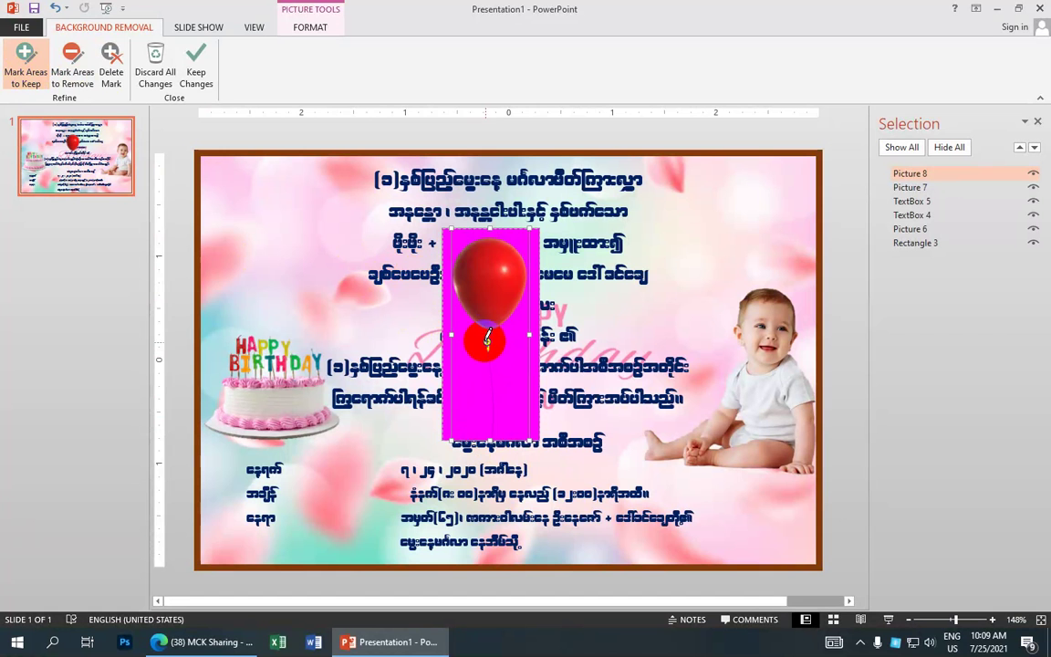
pyautogui.moveTo(491, 326); pyautogui.dragTo(488, 343)
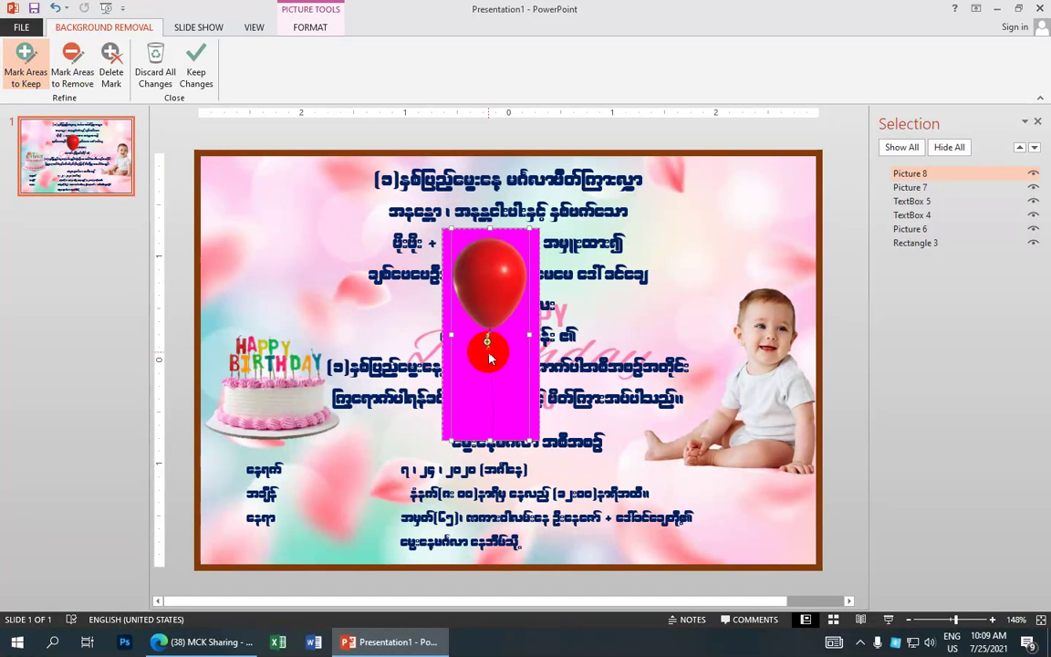
pyautogui.moveTo(490, 356); pyautogui.dragTo(494, 327)
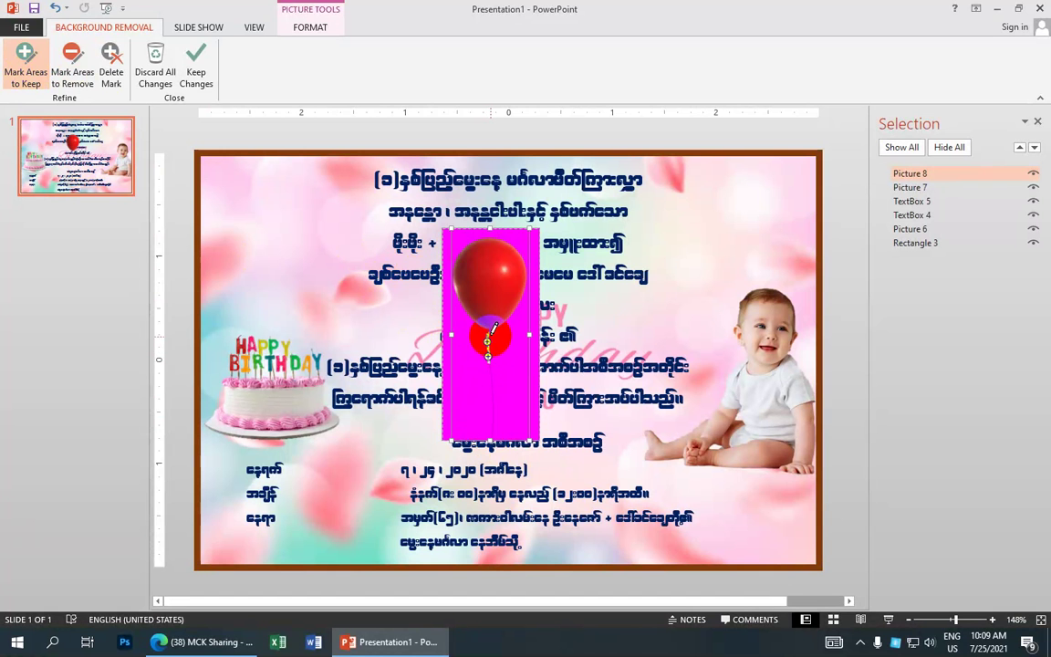
pyautogui.click(201, 66)
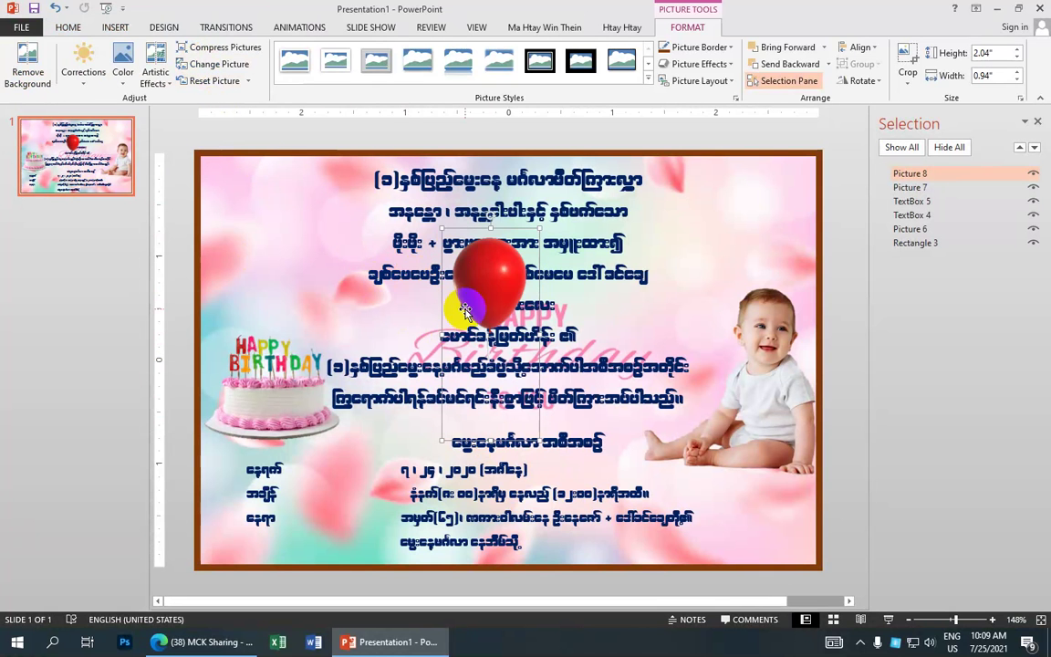
# Move the red balloon above the cake, shrink it, and place a clockwise-tilted copy beside it.
pyautogui.moveTo(482, 293); pyautogui.dragTo(291, 236)
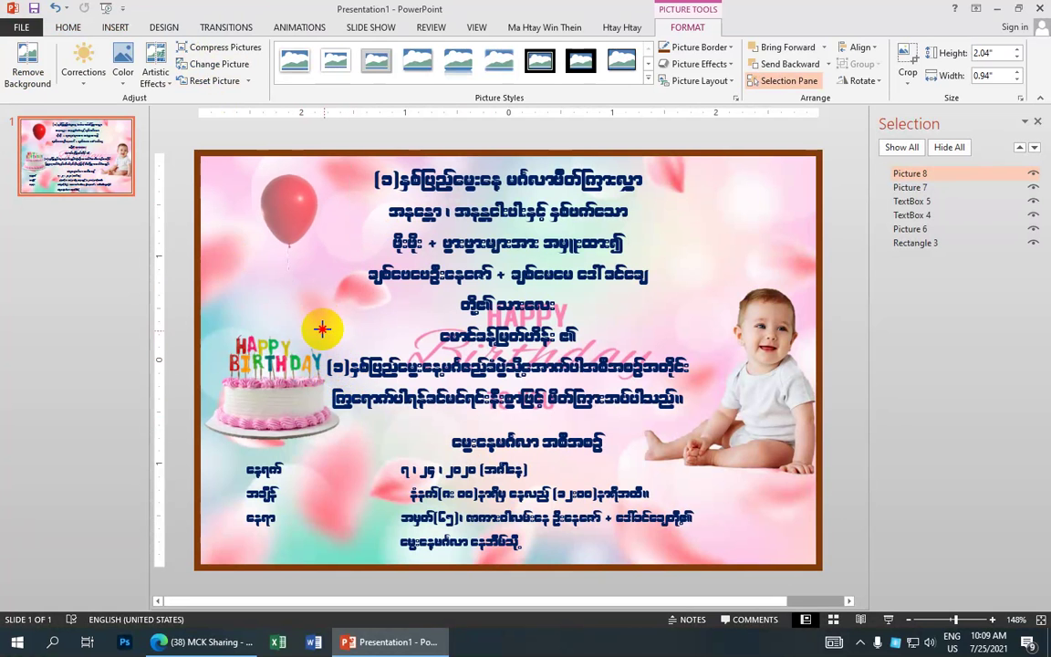
pyautogui.moveTo(349, 377); pyautogui.dragTo(319, 310)
pyautogui.moveTo(286, 200); pyautogui.dragTo(269, 199)
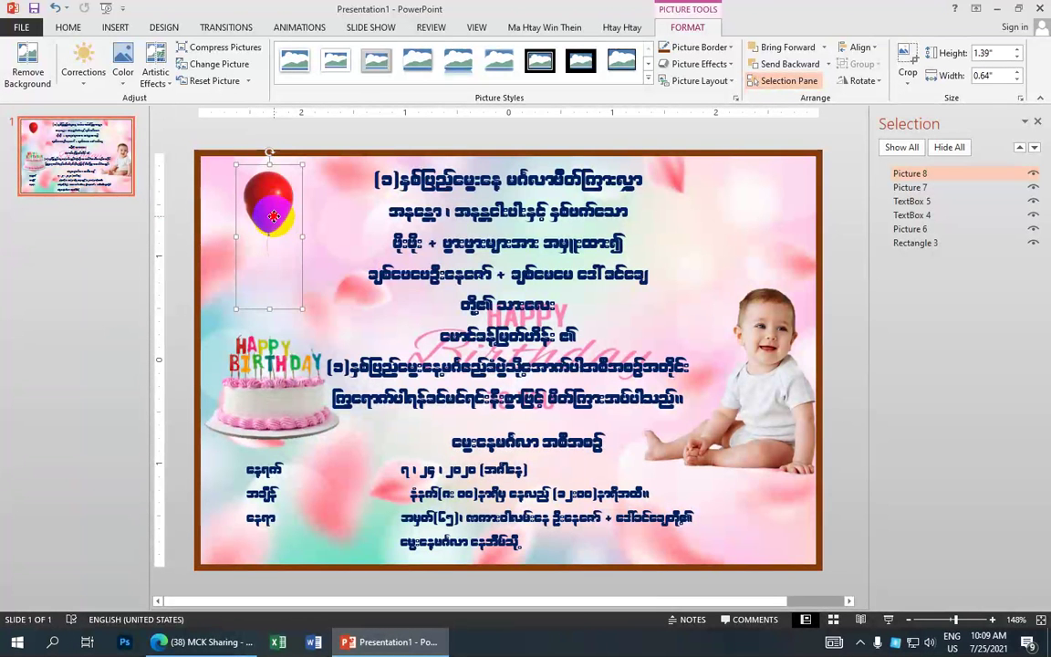
pyautogui.keyDown('ctrl'); pyautogui.moveTo(280, 233); pyautogui.dragTo(312, 230); pyautogui.keyUp('ctrl')
pyautogui.moveTo(301, 147); pyautogui.dragTo(333, 160)
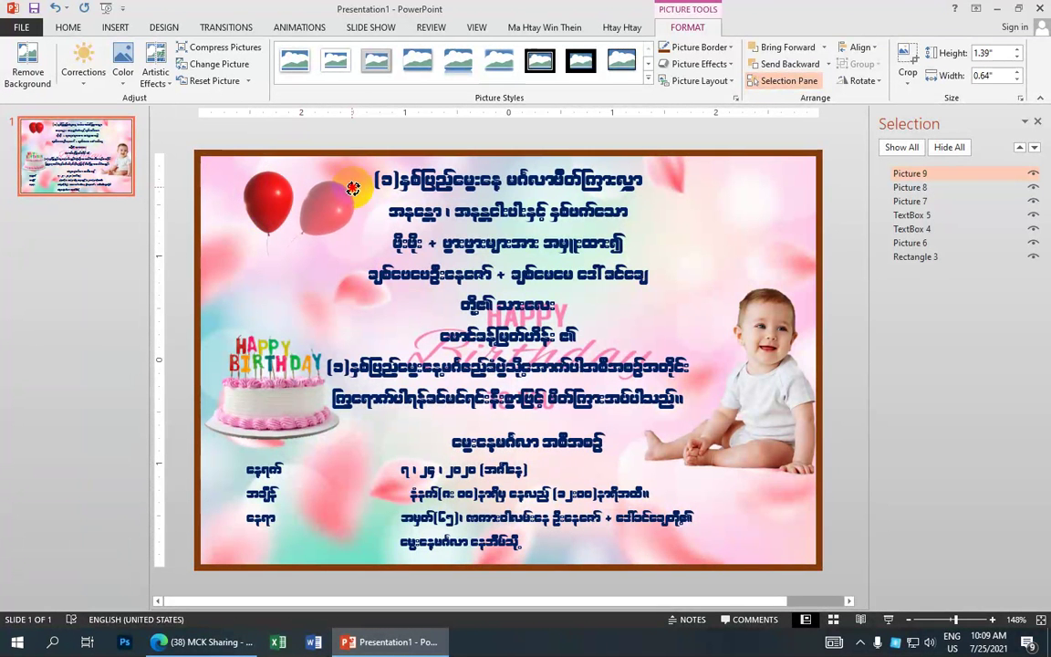
pyautogui.moveTo(306, 201)
pyautogui.mouseDown()
pyautogui.moveTo(313, 223)
pyautogui.moveTo(239, 215)
pyautogui.mouseUp()
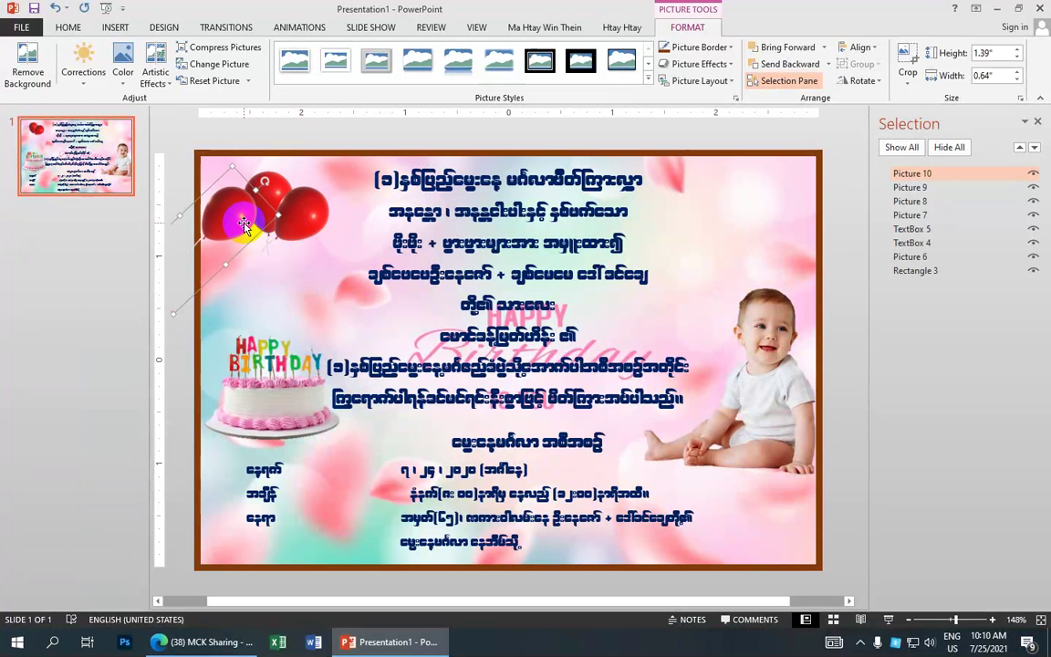
# Flip one balloon horizontally and arrange the three into a tight 1.39" by 0.64" cluster.
pyautogui.click(860, 80)
pyautogui.click(858, 153)
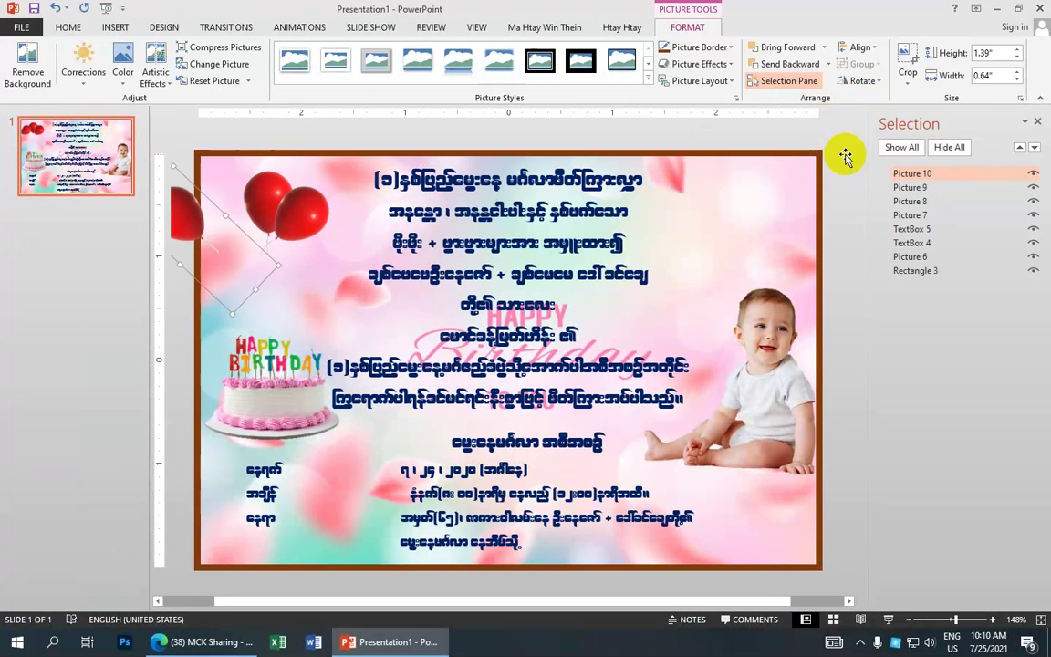
pyautogui.moveTo(190, 219); pyautogui.dragTo(309, 228)
pyautogui.click(304, 219)
pyautogui.click(296, 223)
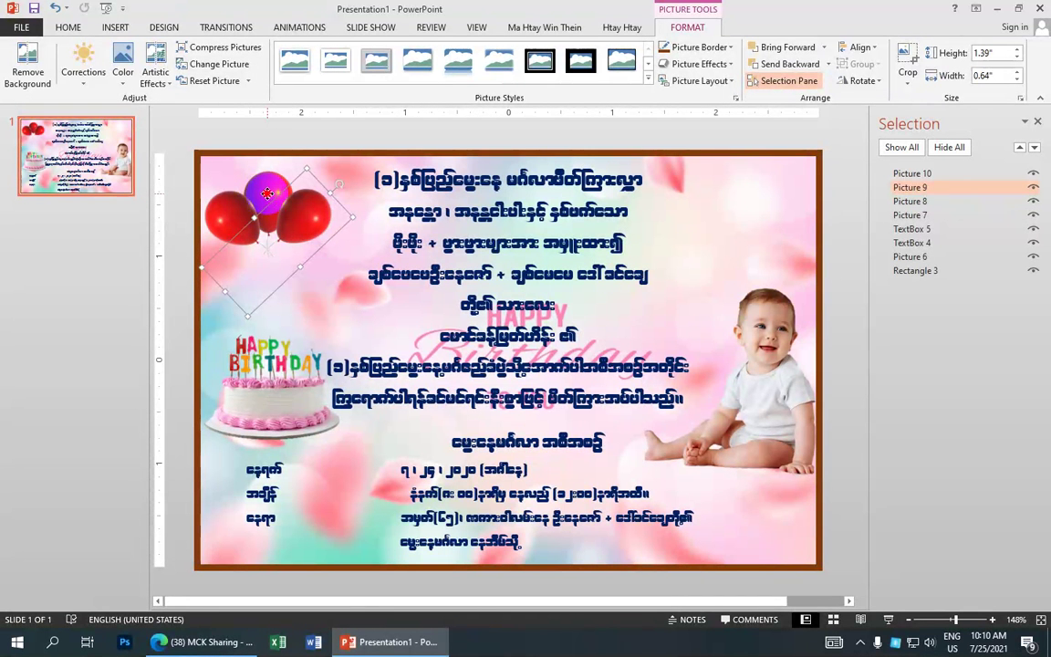
# Select all three red balloons and group them into one cluster.
pyautogui.keyDown('ctrl'); pyautogui.click(234, 211); pyautogui.keyUp('ctrl')
pyautogui.keyDown('ctrl'); pyautogui.click(205, 196); pyautogui.keyUp('ctrl')
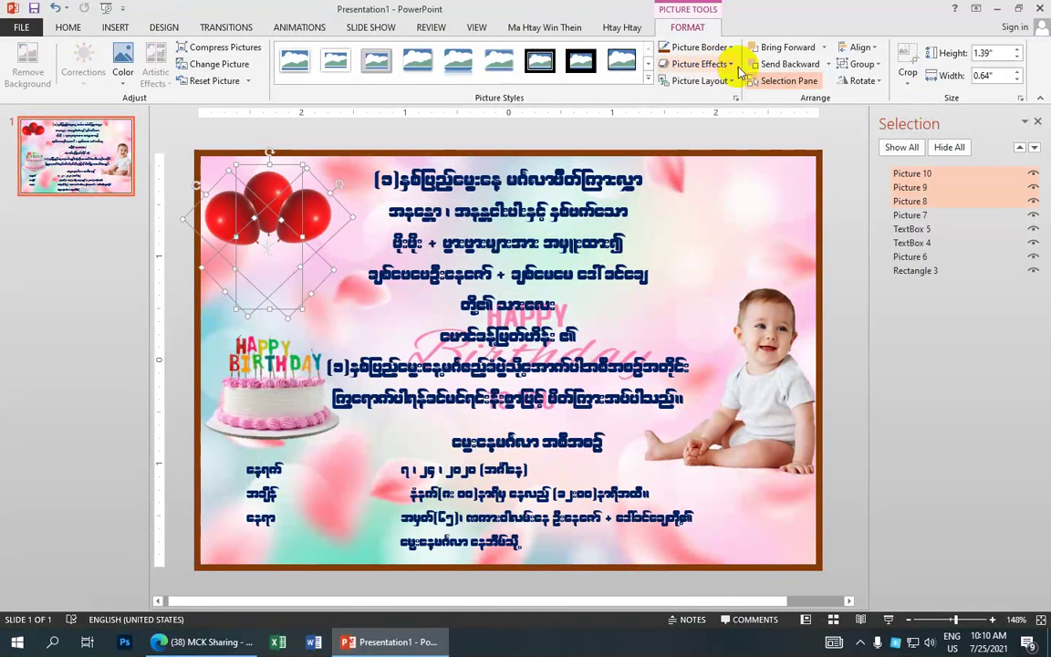
pyautogui.click(863, 64)
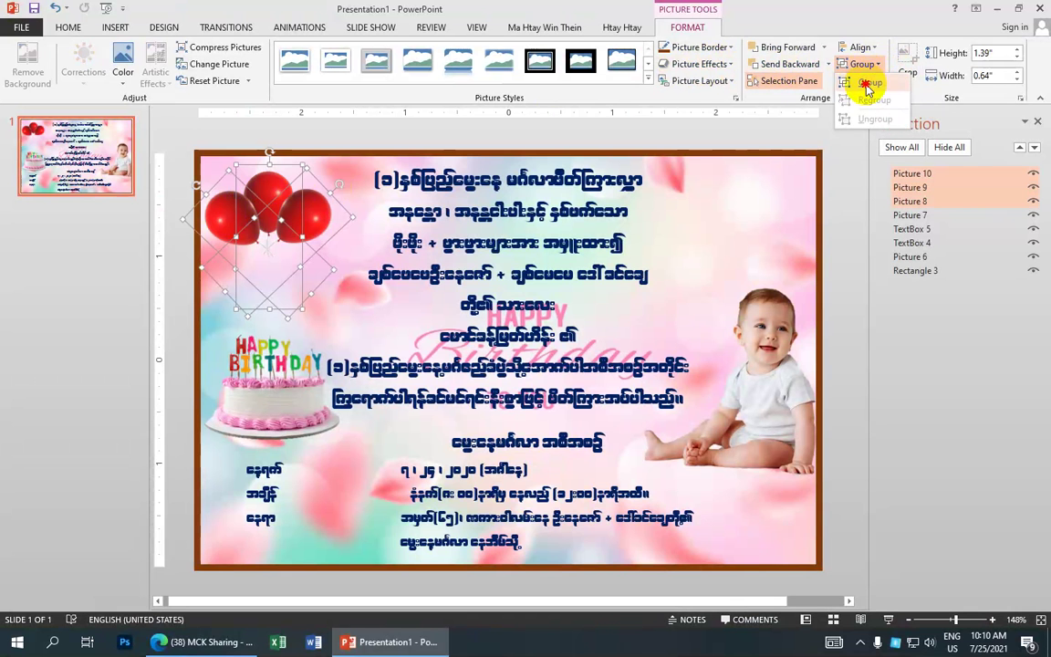
pyautogui.click(869, 84)
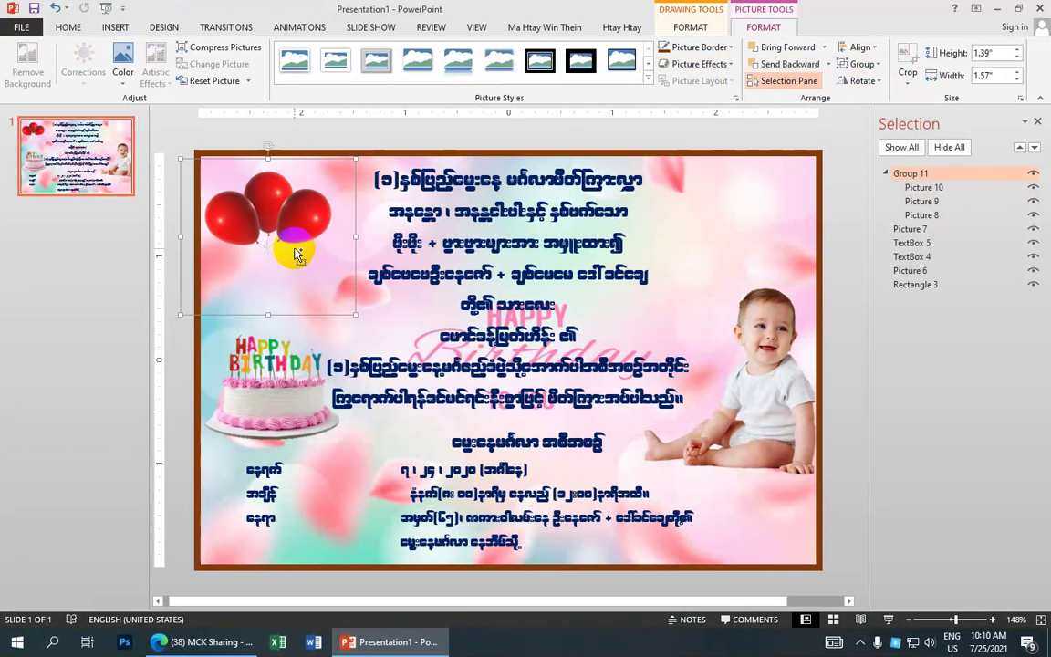
# Duplicate the balloon cluster into the slide's top-right corner and zoom out to view the whole slide.
pyautogui.moveTo(297, 256); pyautogui.dragTo(779, 233)
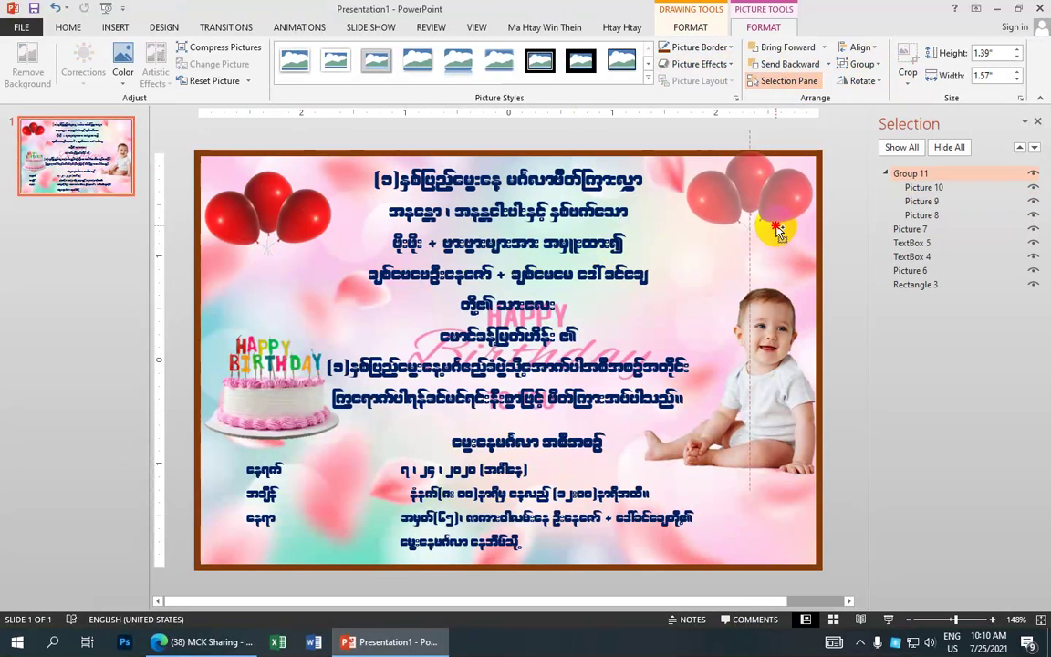
pyautogui.moveTo(778, 233); pyautogui.dragTo(778, 230)
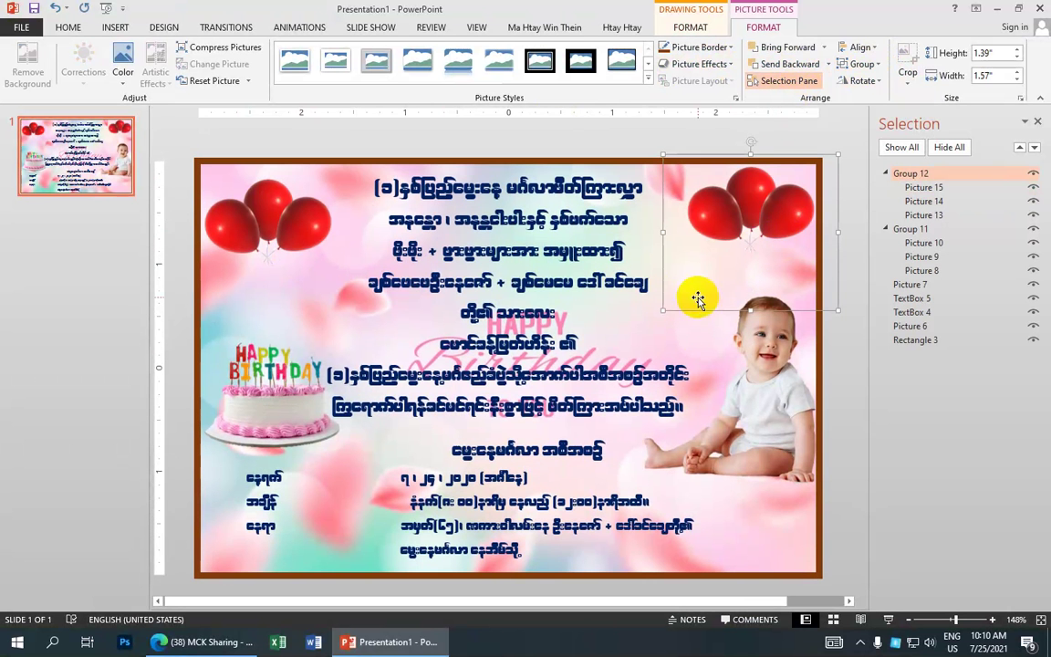
pyautogui.click(334, 283)
pyautogui.click(652, 347)
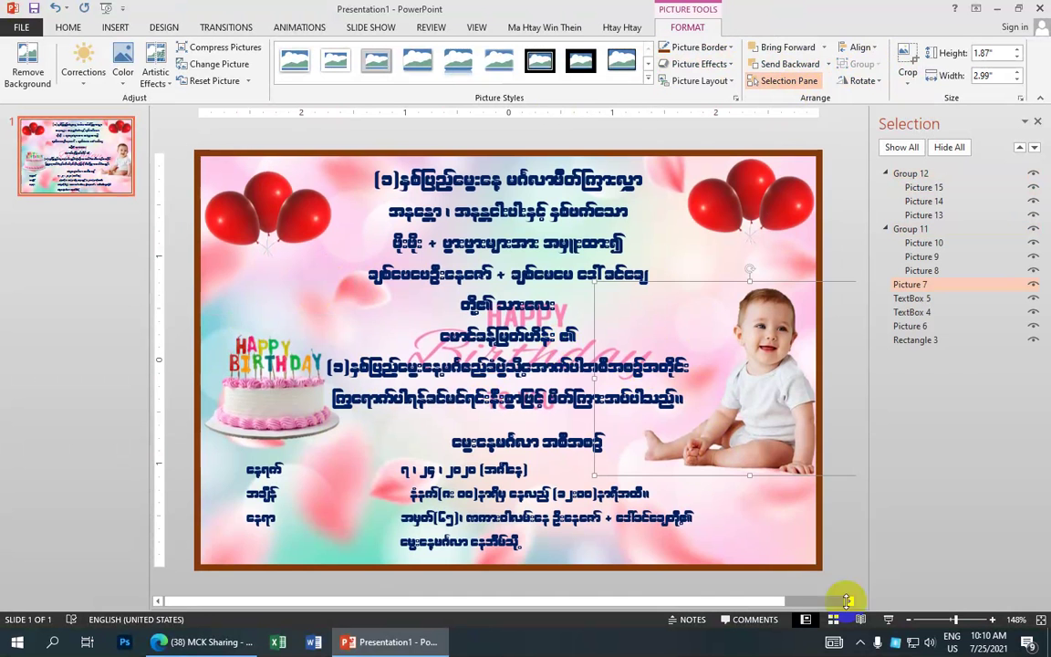
pyautogui.moveTo(956, 620); pyautogui.dragTo(944, 620)
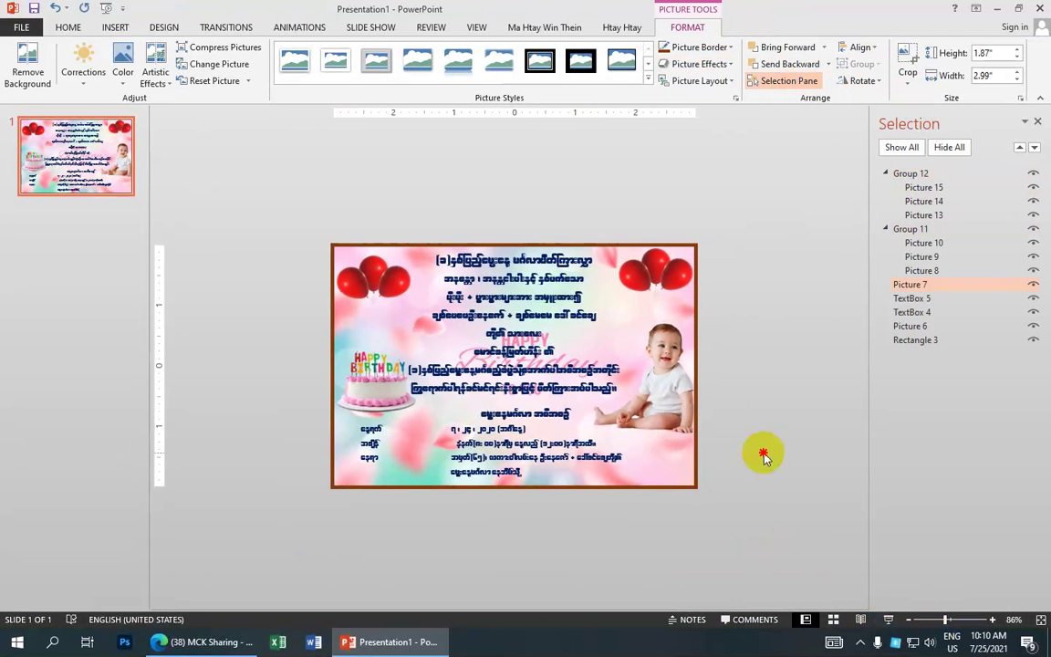
pyautogui.click(763, 456)
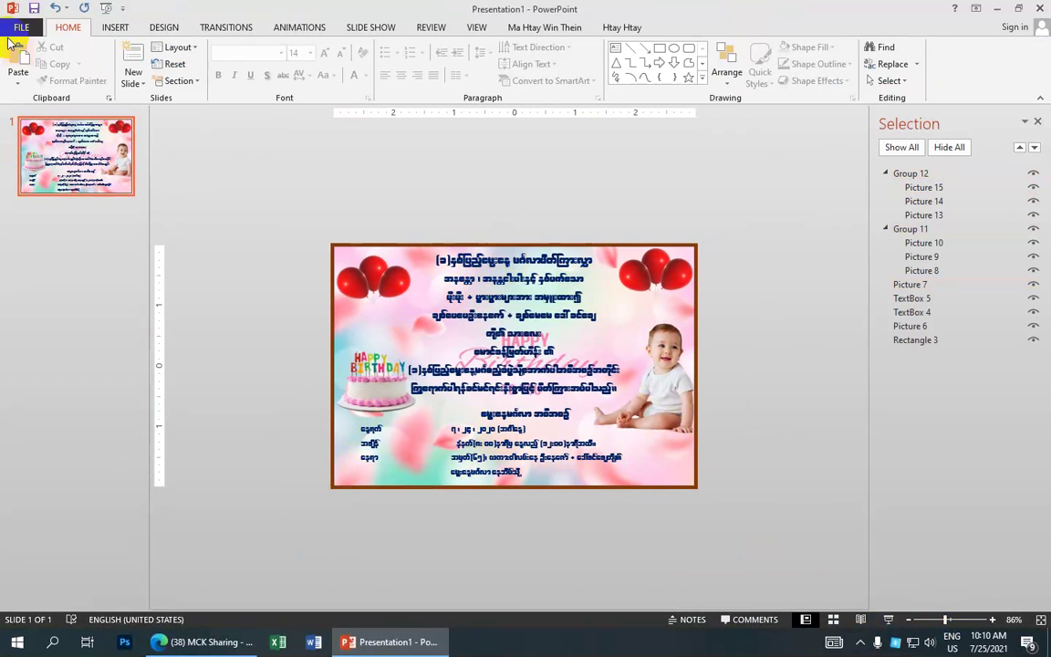
# Save the invitation as Birthday.pptx in a recent folder.
pyautogui.click(20, 27)
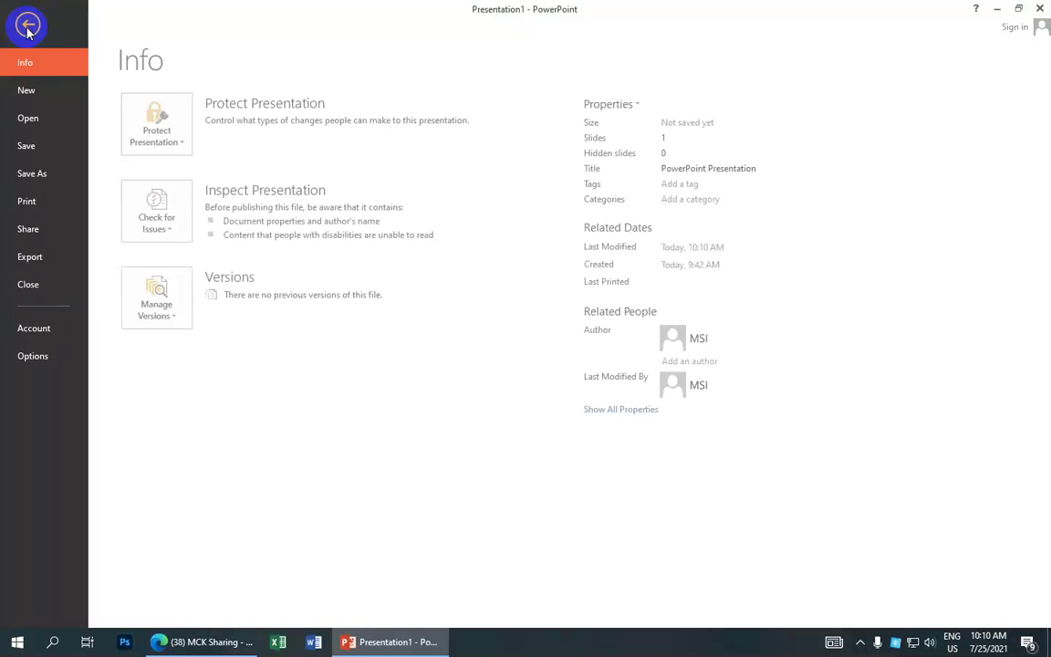
pyautogui.click(41, 177)
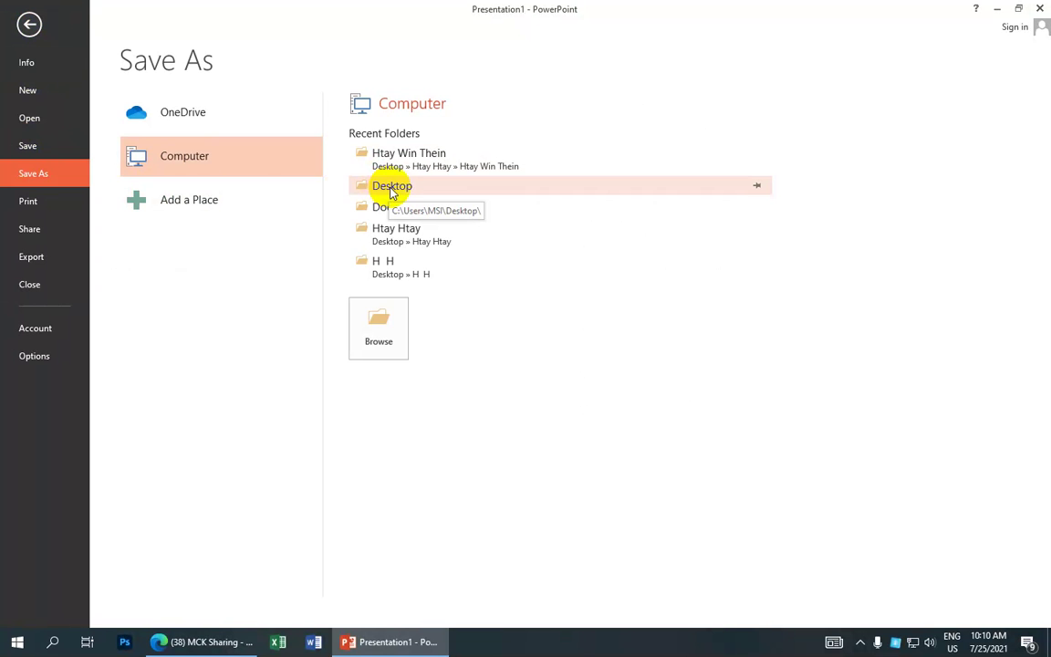
pyautogui.click(440, 157)
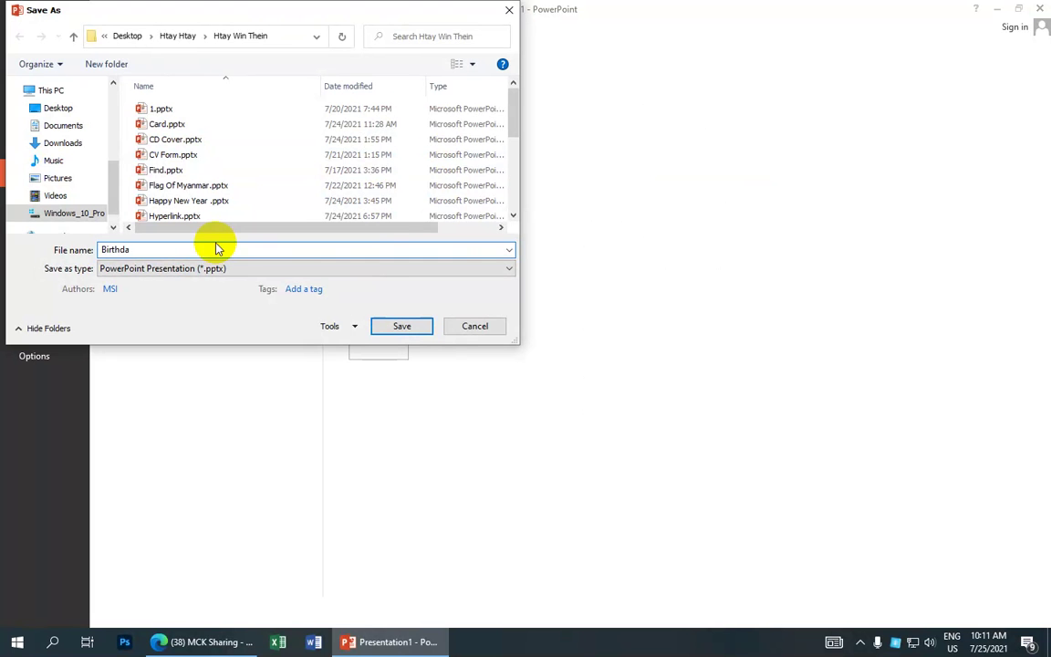
pyautogui.click(402, 331)
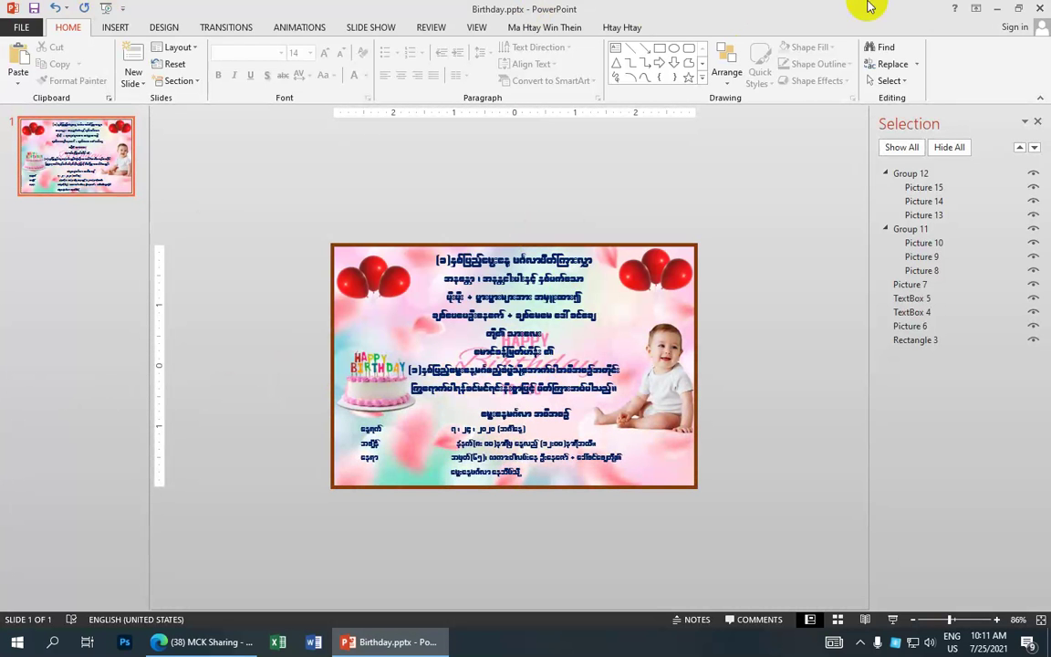
# Close PowerPoint and refresh the Windows desktop twice.
pyautogui.click(1041, 11)
pyautogui.rightClick(517, 188)
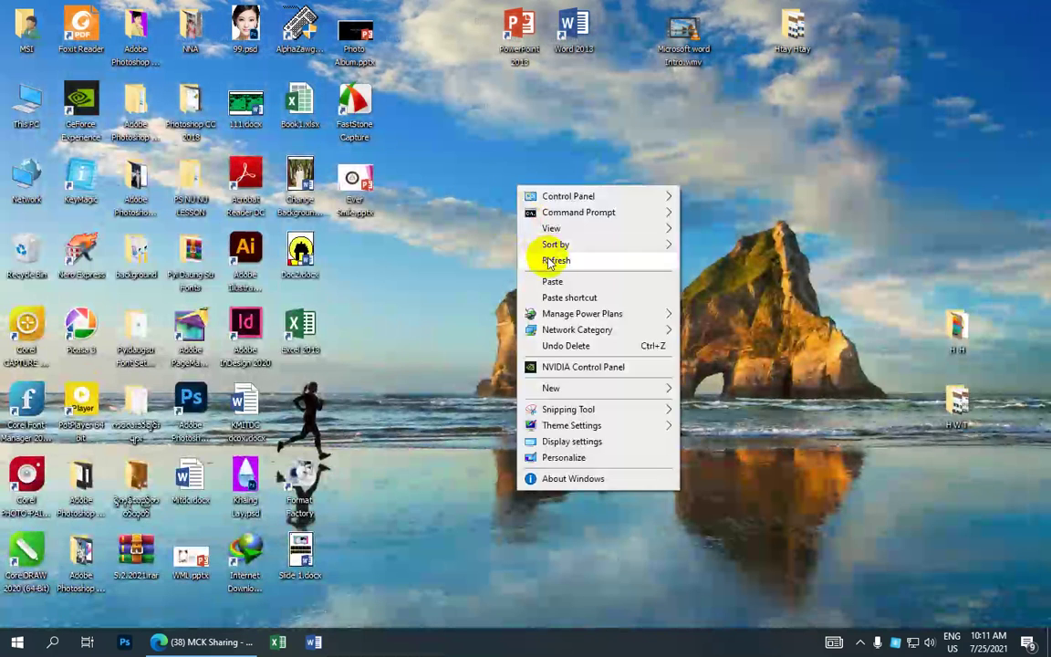
pyautogui.click(548, 263)
pyautogui.rightClick(536, 193)
pyautogui.click(563, 264)
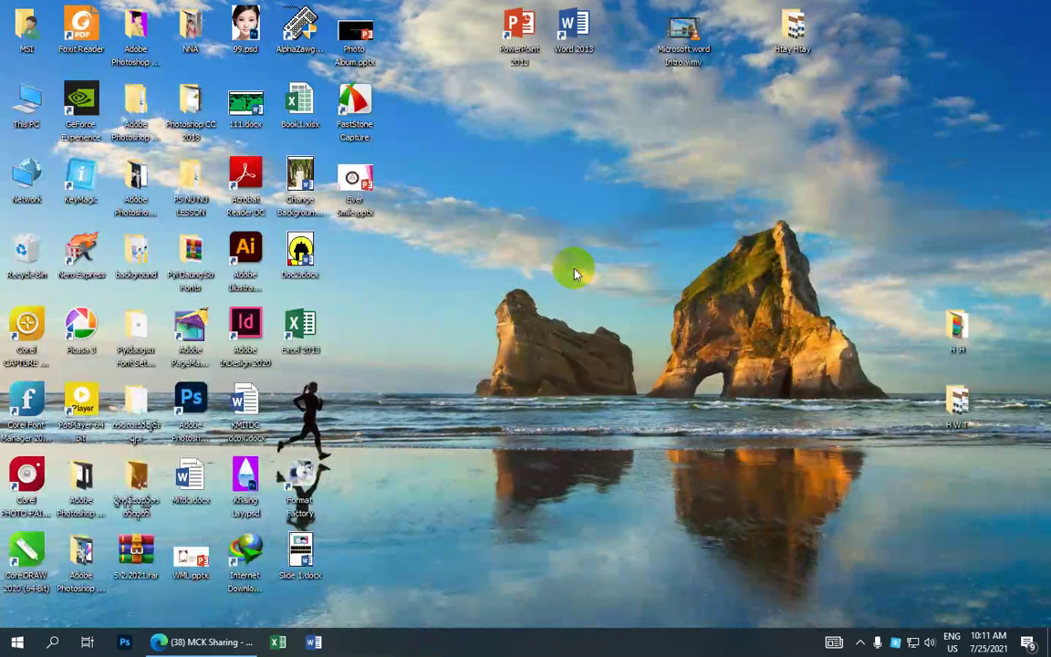